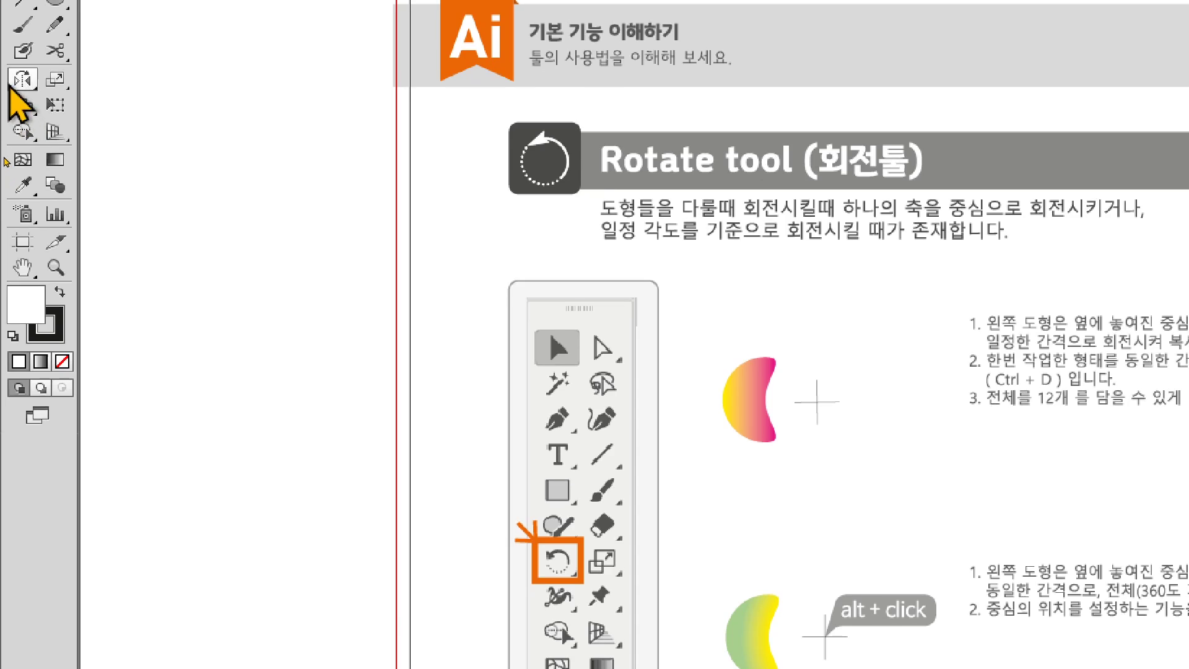
- Detach the Rotate/Reflect tool group and the Scale/Shear/Reshape tool group as floating panels stacked beside the toolbox
{"action": "left_click_drag", "start_coordinate": [23, 111], "coordinate": [209, 117]}
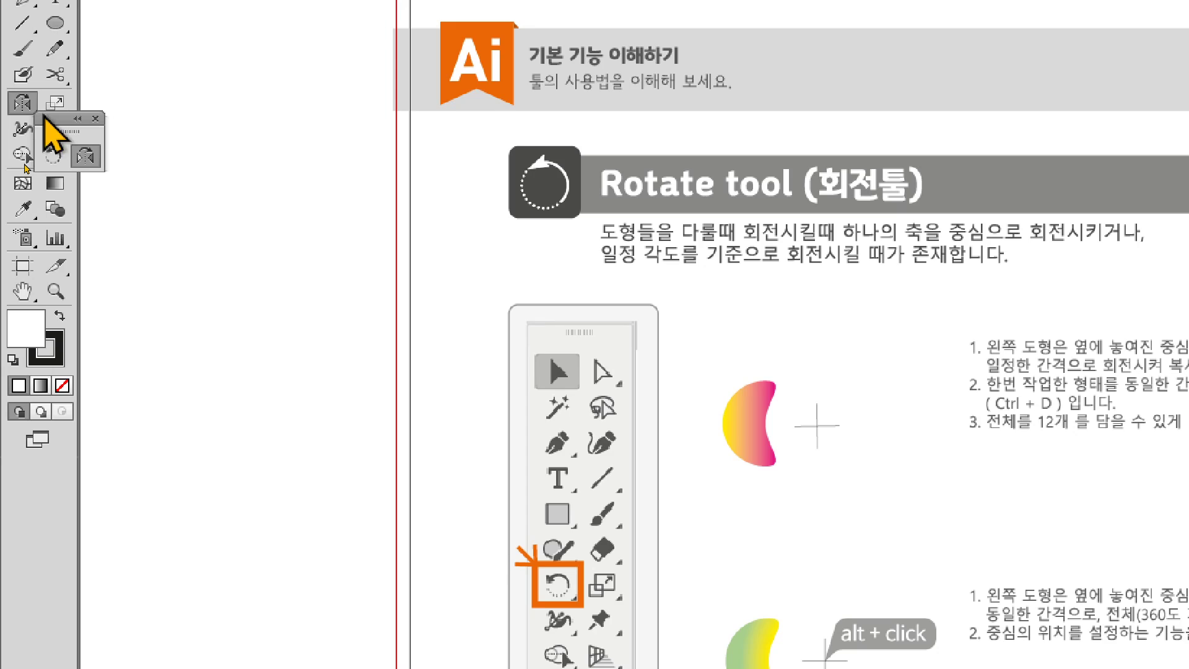
{"action": "left_click_drag", "start_coordinate": [44, 116], "coordinate": [163, 85]}
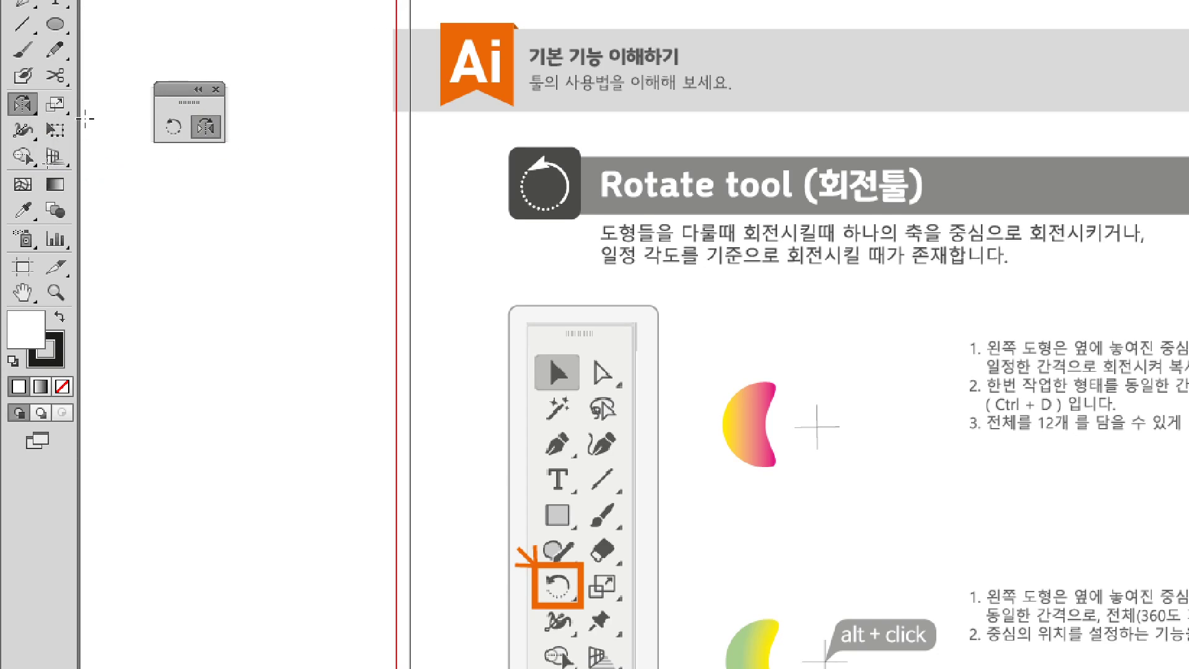
{"action": "left_click", "coordinate": [56, 104]}
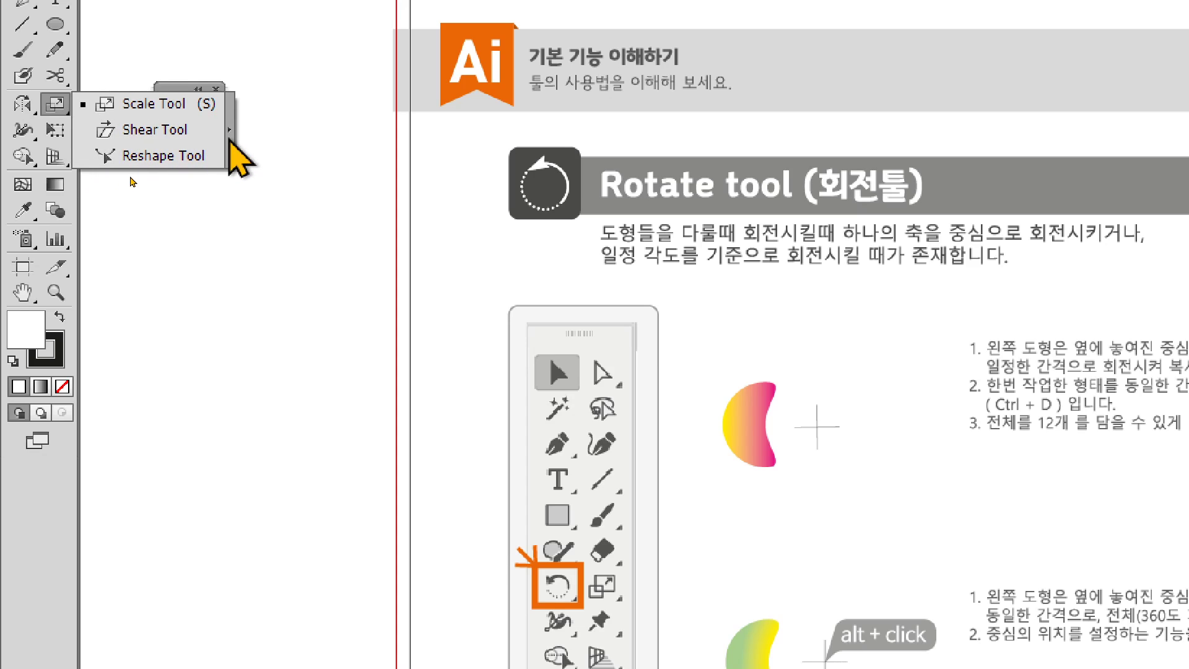
{"action": "left_click", "coordinate": [229, 143]}
{"action": "left_click_drag", "start_coordinate": [111, 139], "coordinate": [195, 175]}
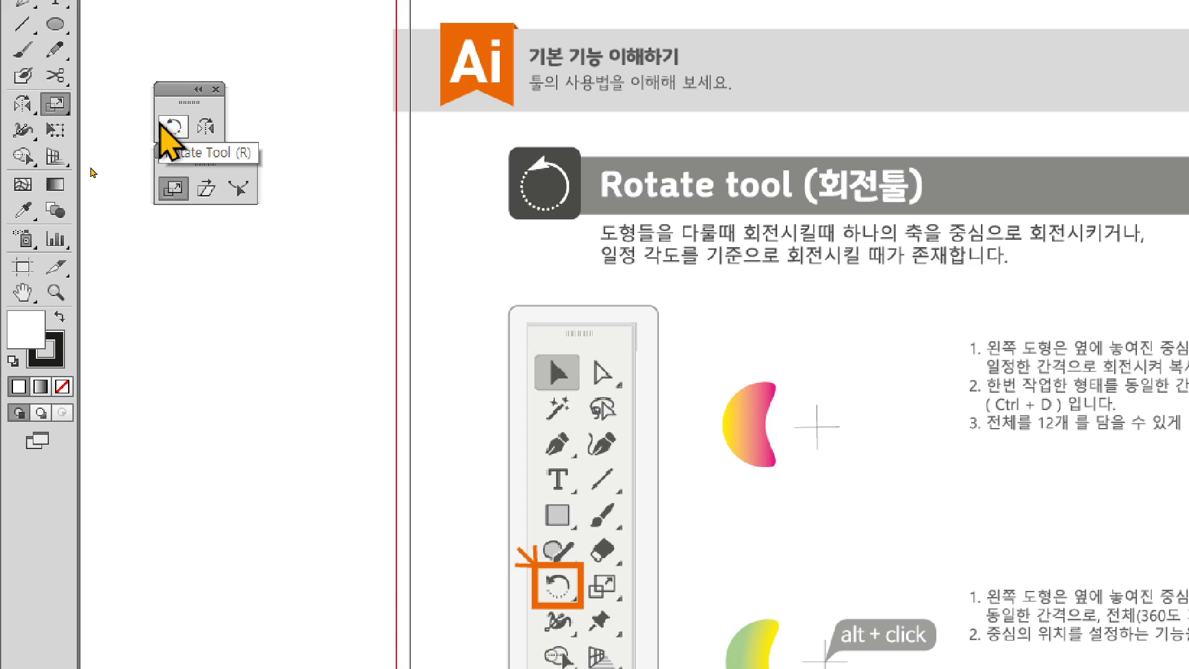
{"action": "left_click", "coordinate": [201, 128]}
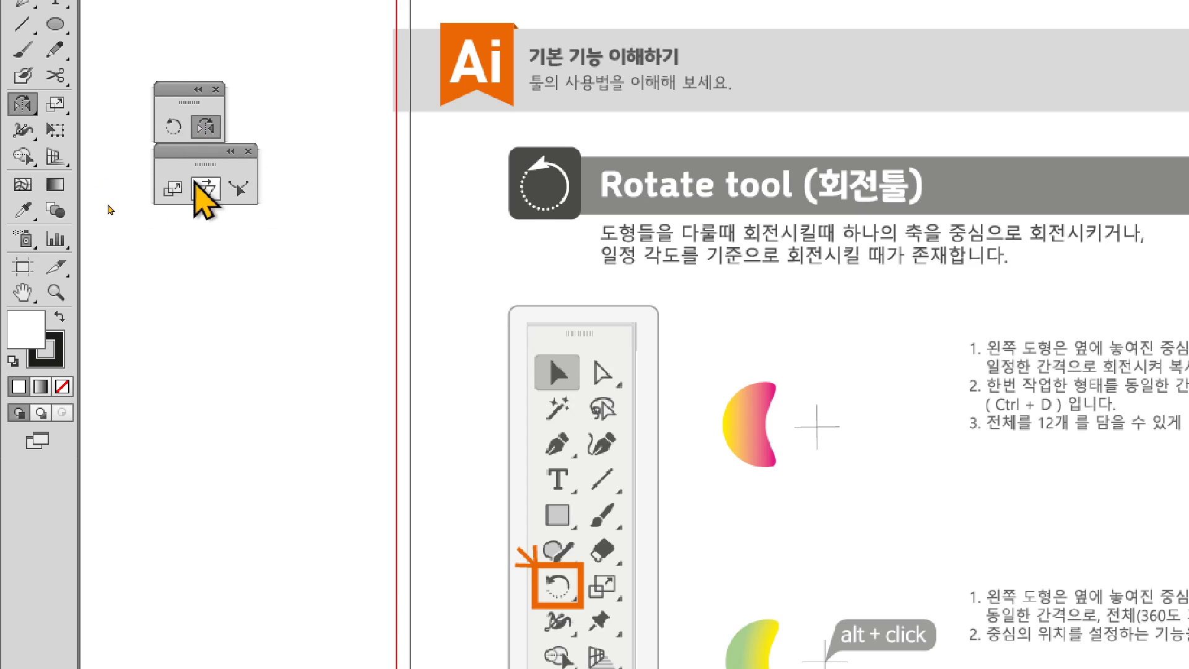
{"action": "left_click", "coordinate": [176, 193]}
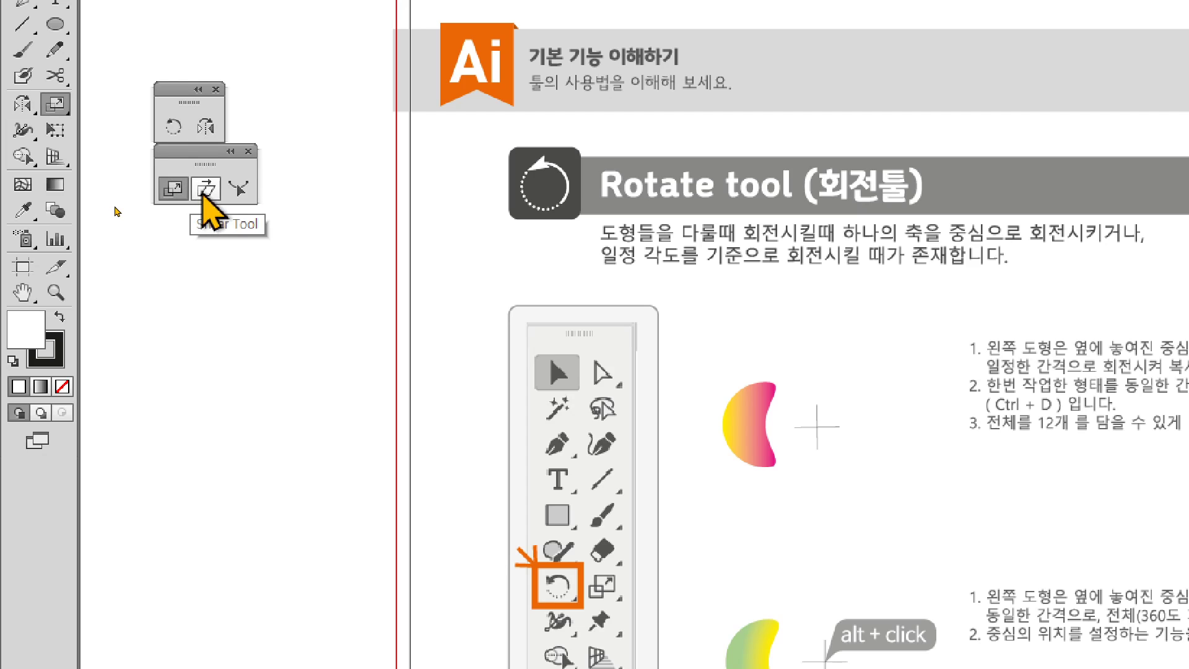
{"action": "left_click", "coordinate": [203, 193]}
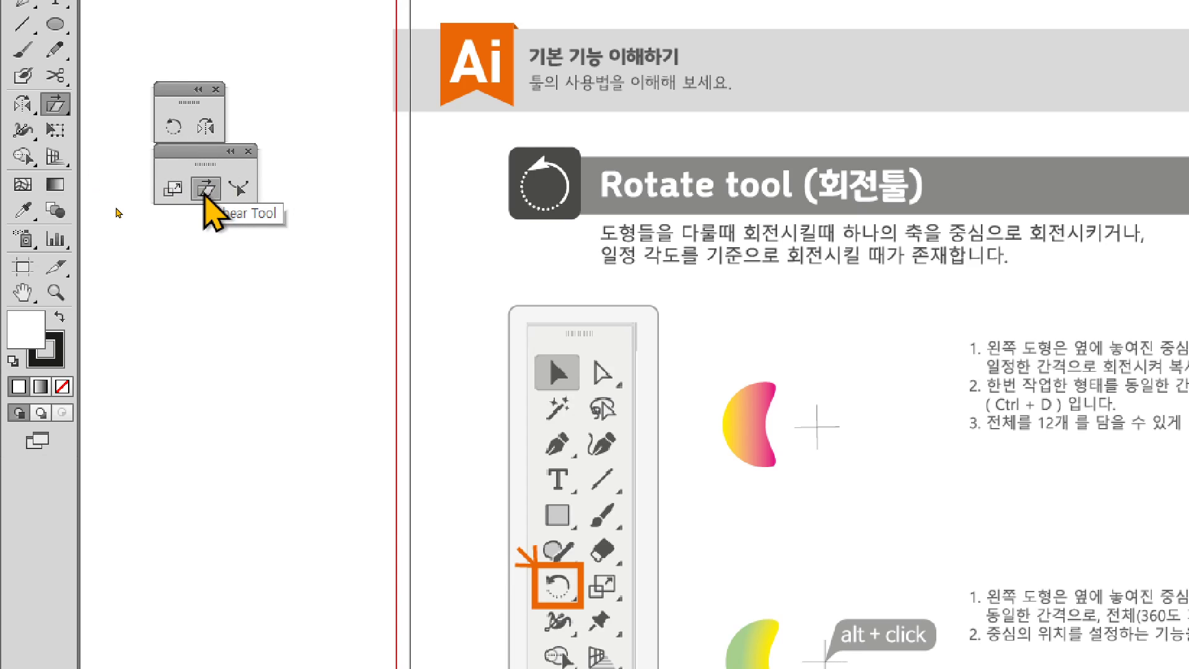
{"action": "key", "text": "v"}
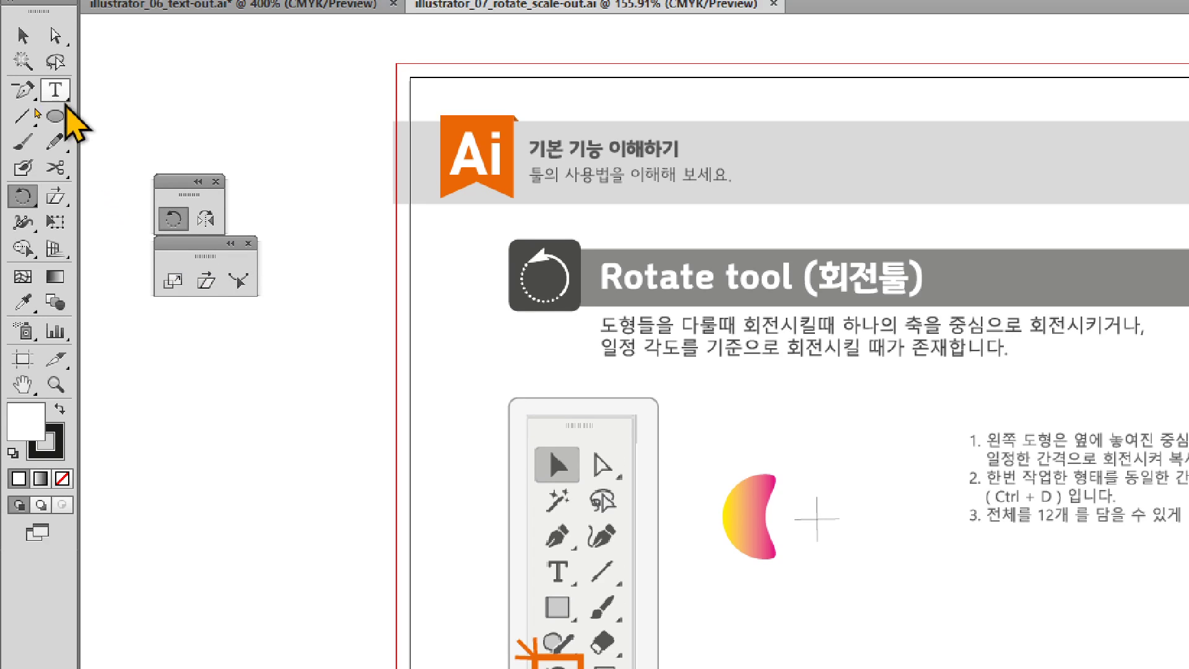
{"action": "left_click", "coordinate": [56, 97]}
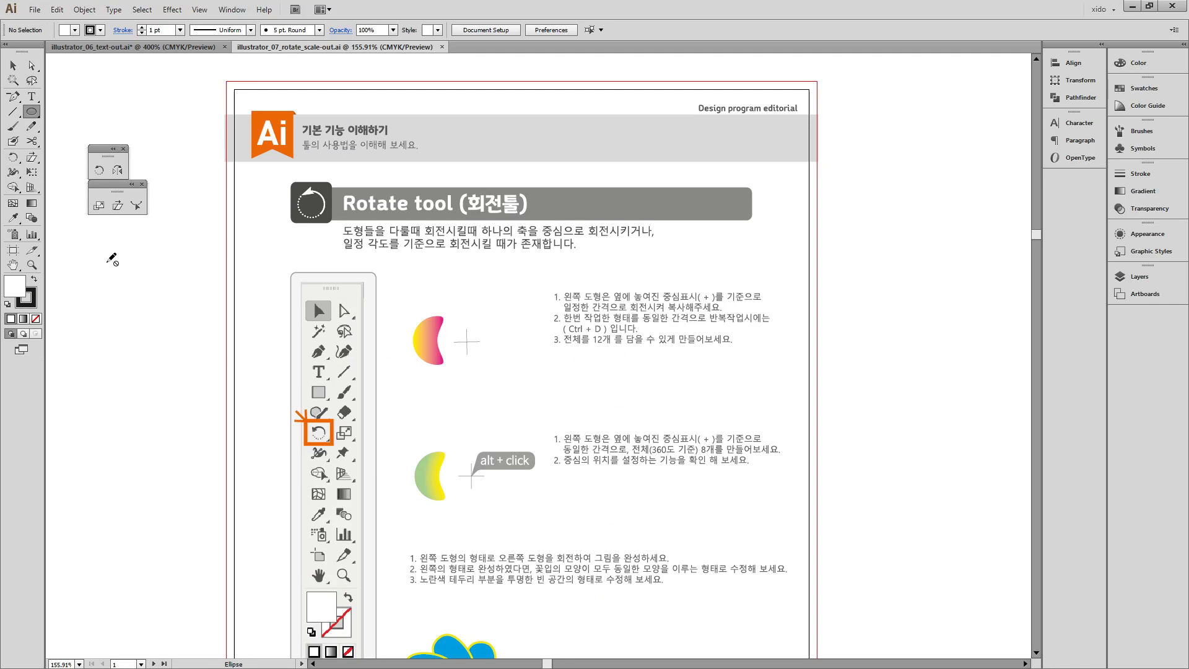
{"action": "key", "text": "v"}
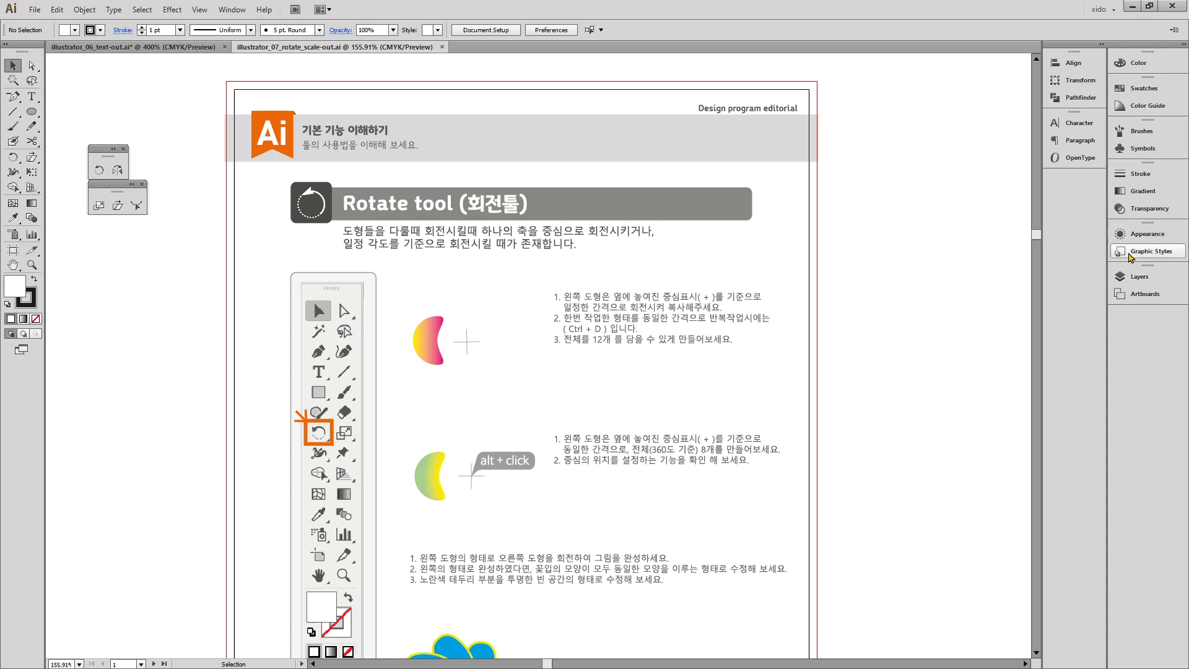
{"action": "left_click", "coordinate": [1139, 277]}
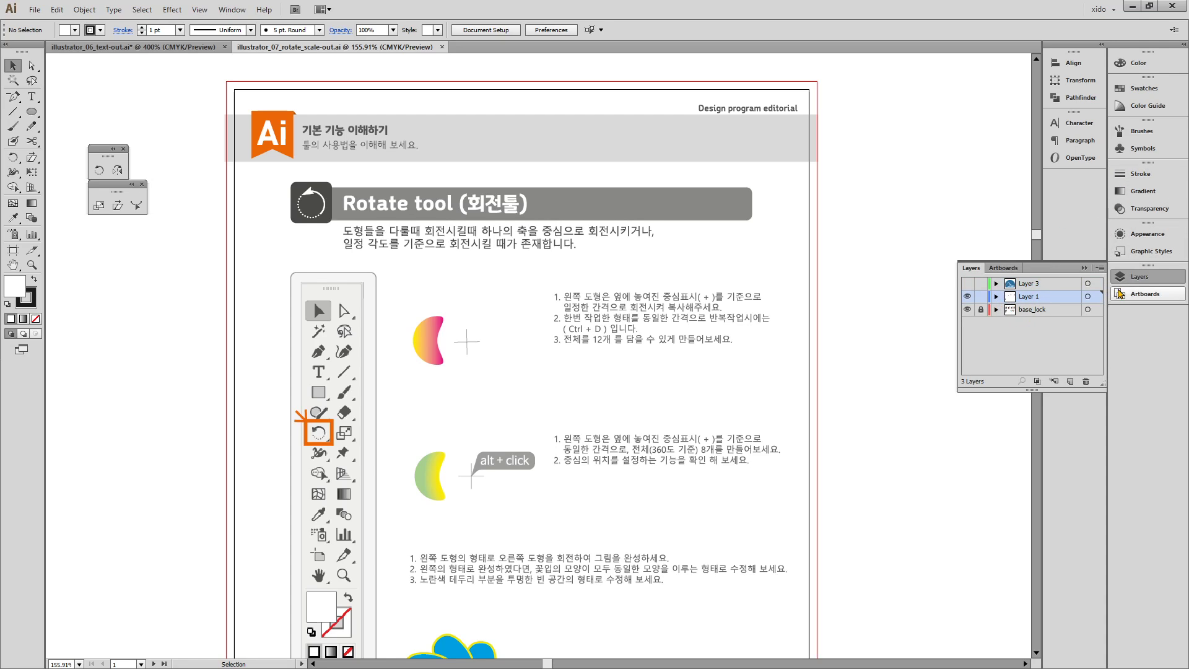
{"action": "left_click", "coordinate": [1137, 280]}
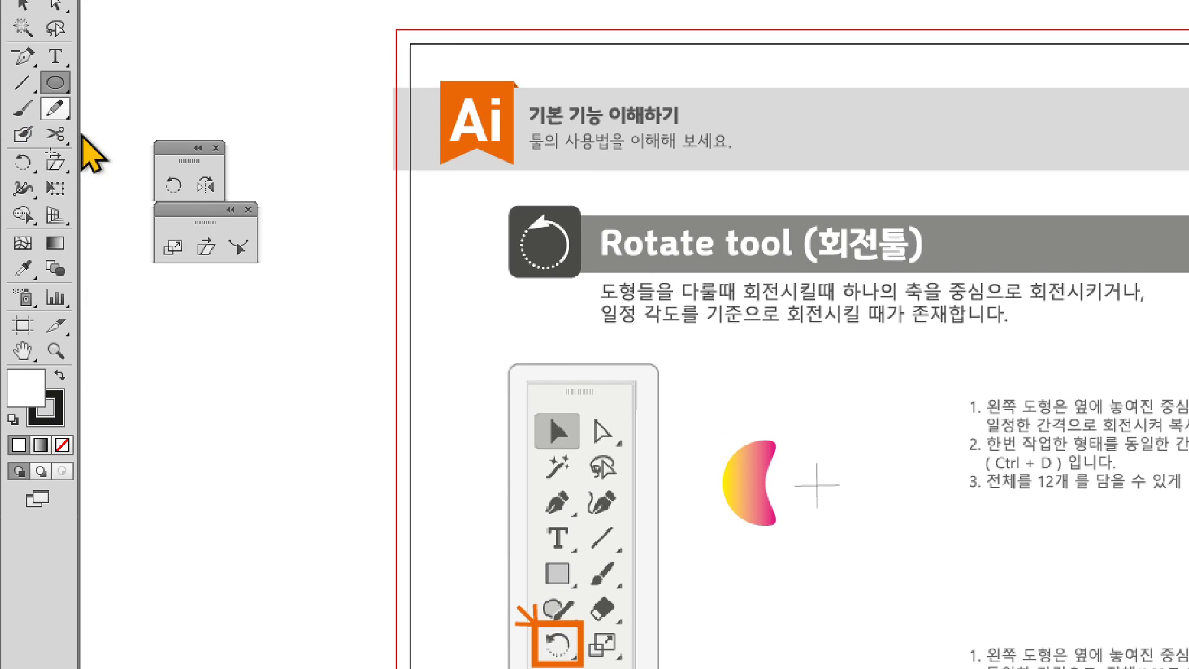
- Draw an ellipse about 25 by 19 mm on the empty canvas beside the artboard and activate the Rotate tool for it
{"action": "left_click_drag", "start_coordinate": [179, 323], "coordinate": [301, 415]}
{"action": "key", "text": "v"}
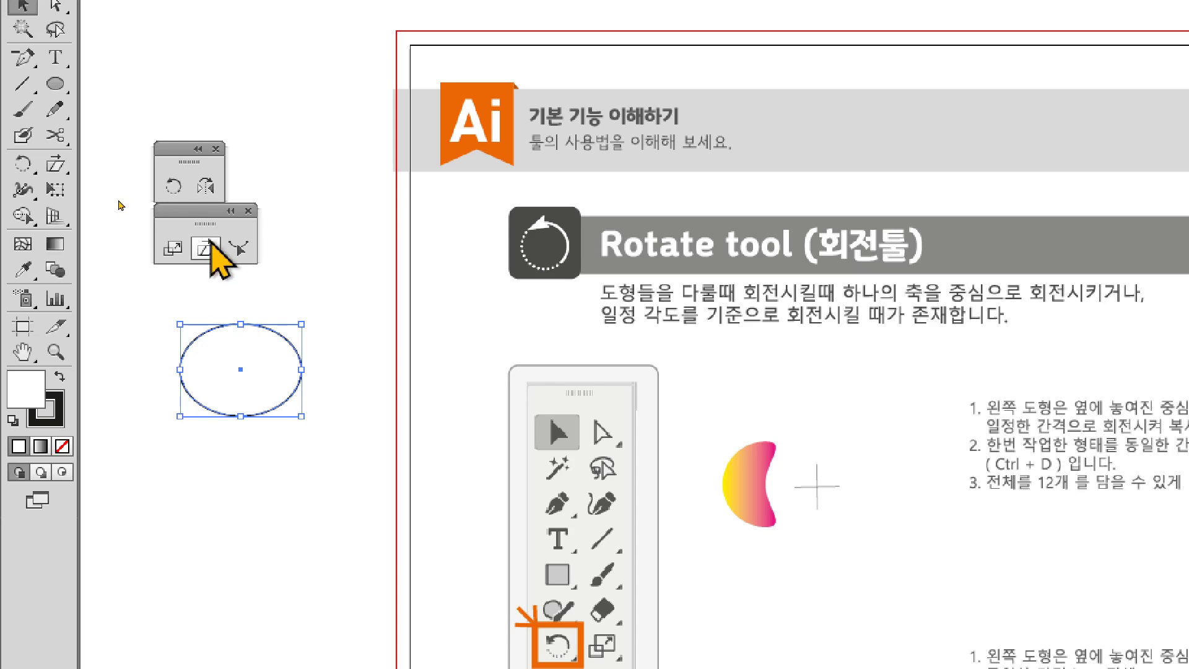
{"action": "left_click", "coordinate": [174, 186]}
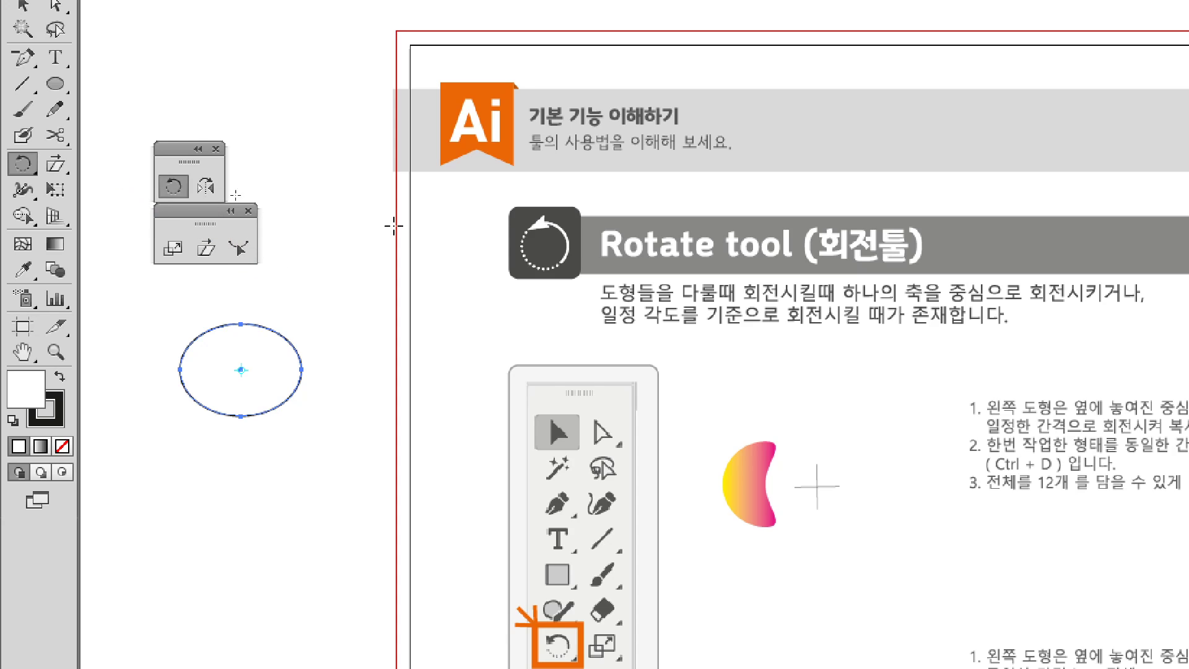
{"action": "key", "text": "ctrl+2"}
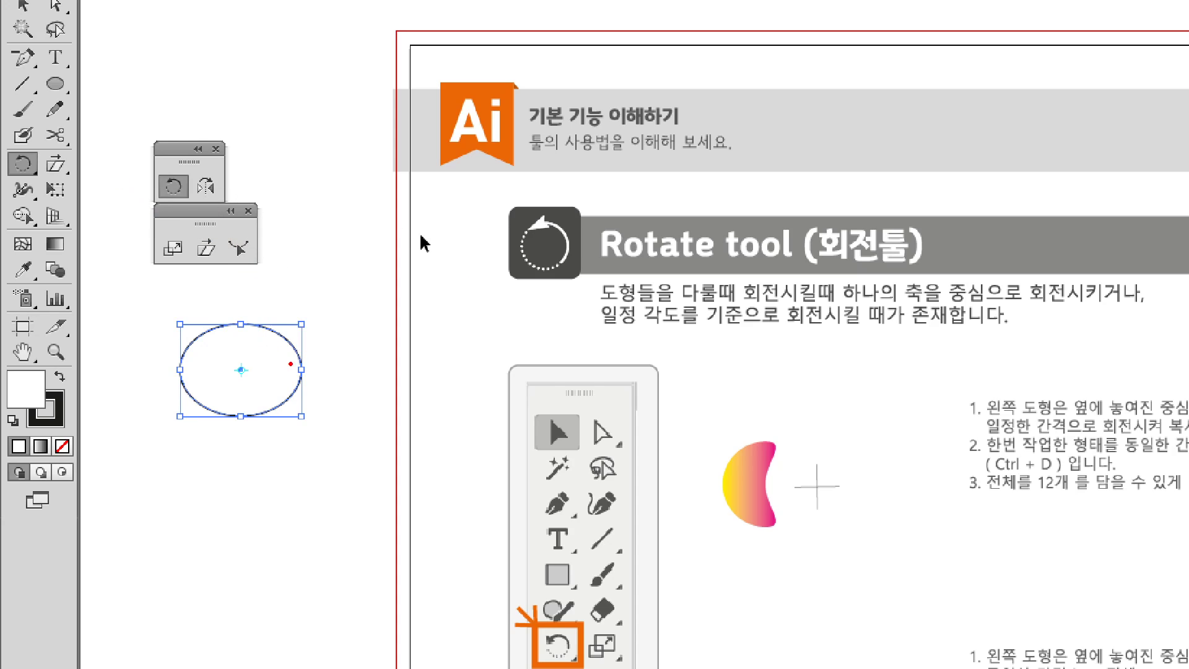
{"action": "mouse_move", "coordinate": [259, 382]}
{"action": "left_mouse_down"}
{"action": "mouse_move", "coordinate": [224, 377]}
{"action": "mouse_move", "coordinate": [252, 358]}
{"action": "mouse_move", "coordinate": [243, 381]}
{"action": "mouse_move", "coordinate": [242, 349]}
{"action": "mouse_move", "coordinate": [239, 404]}
{"action": "mouse_move", "coordinate": [209, 373]}
{"action": "mouse_move", "coordinate": [272, 369]}
{"action": "left_mouse_up"}
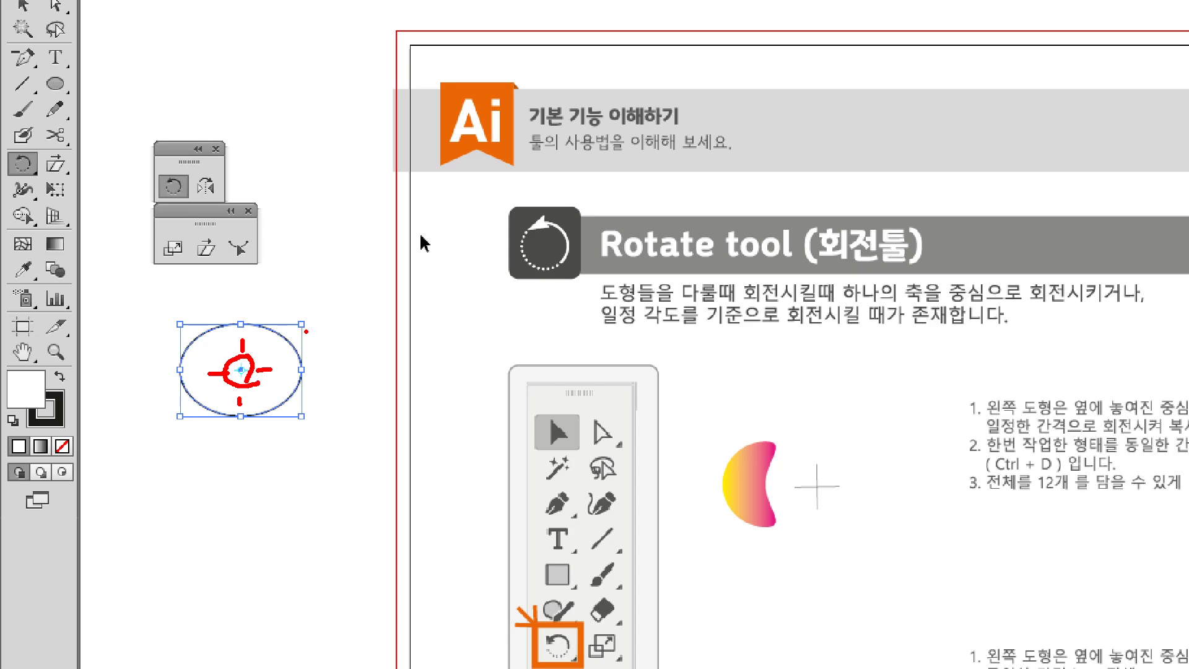
{"action": "mouse_move", "coordinate": [325, 244]}
{"action": "left_mouse_down"}
{"action": "mouse_move", "coordinate": [386, 278]}
{"action": "mouse_move", "coordinate": [401, 334]}
{"action": "mouse_move", "coordinate": [397, 390]}
{"action": "mouse_move", "coordinate": [379, 400]}
{"action": "mouse_move", "coordinate": [436, 372]}
{"action": "left_mouse_up"}
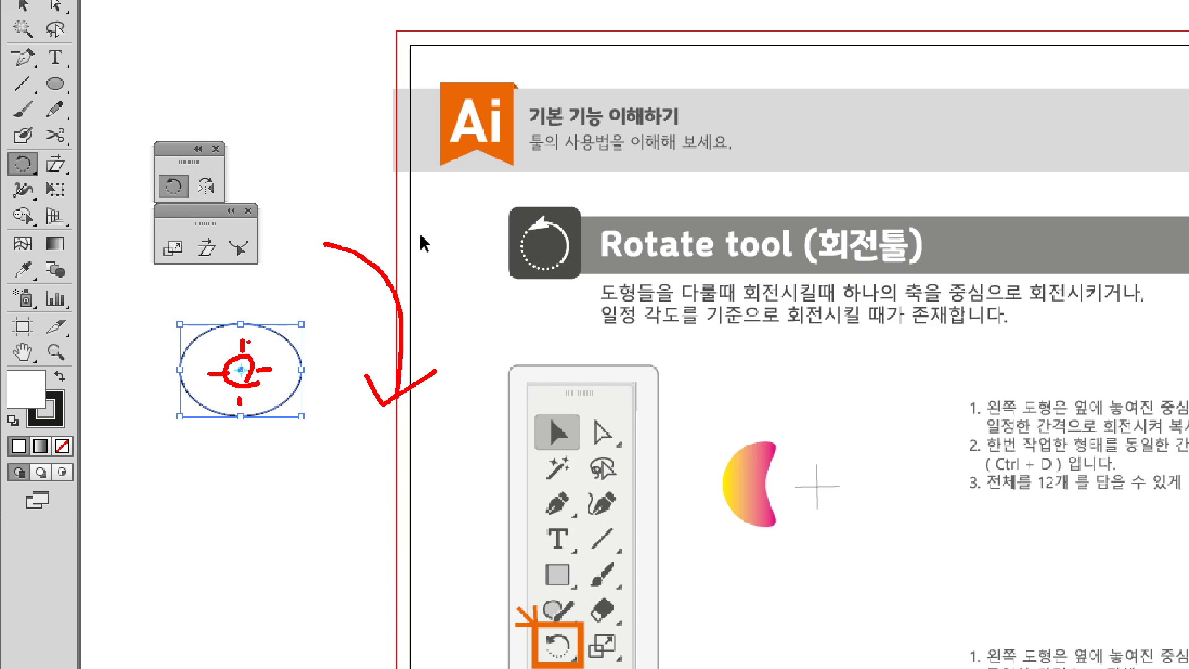
{"action": "mouse_move", "coordinate": [248, 342]}
{"action": "left_mouse_down"}
{"action": "mouse_move", "coordinate": [210, 375]}
{"action": "mouse_move", "coordinate": [267, 339]}
{"action": "mouse_move", "coordinate": [261, 375]}
{"action": "left_mouse_up"}
{"action": "key", "text": "e"}
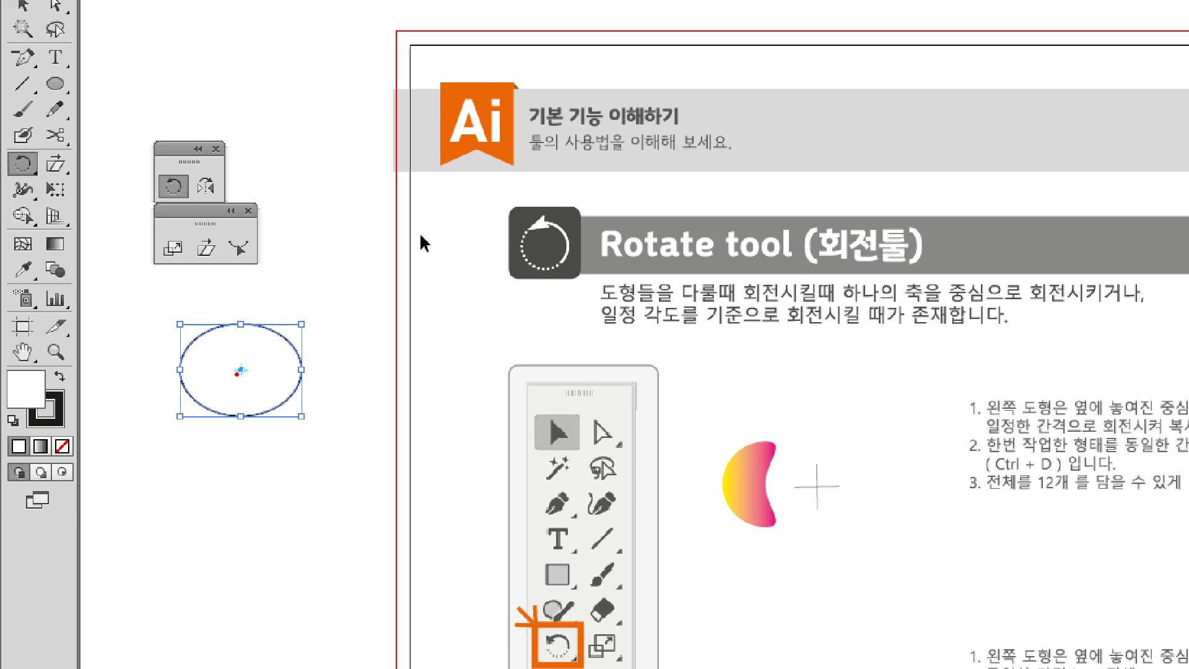
{"action": "mouse_move", "coordinate": [128, 358]}
{"action": "left_mouse_down"}
{"action": "mouse_move", "coordinate": [125, 397]}
{"action": "mouse_move", "coordinate": [110, 364]}
{"action": "mouse_move", "coordinate": [151, 364]}
{"action": "left_mouse_up"}
{"action": "mouse_move", "coordinate": [177, 238]}
{"action": "left_mouse_down"}
{"action": "mouse_move", "coordinate": [200, 254]}
{"action": "mouse_move", "coordinate": [142, 231]}
{"action": "left_mouse_up"}
{"action": "mouse_move", "coordinate": [222, 451]}
{"action": "left_mouse_down"}
{"action": "mouse_move", "coordinate": [177, 514]}
{"action": "mouse_move", "coordinate": [156, 419]}
{"action": "left_mouse_up"}
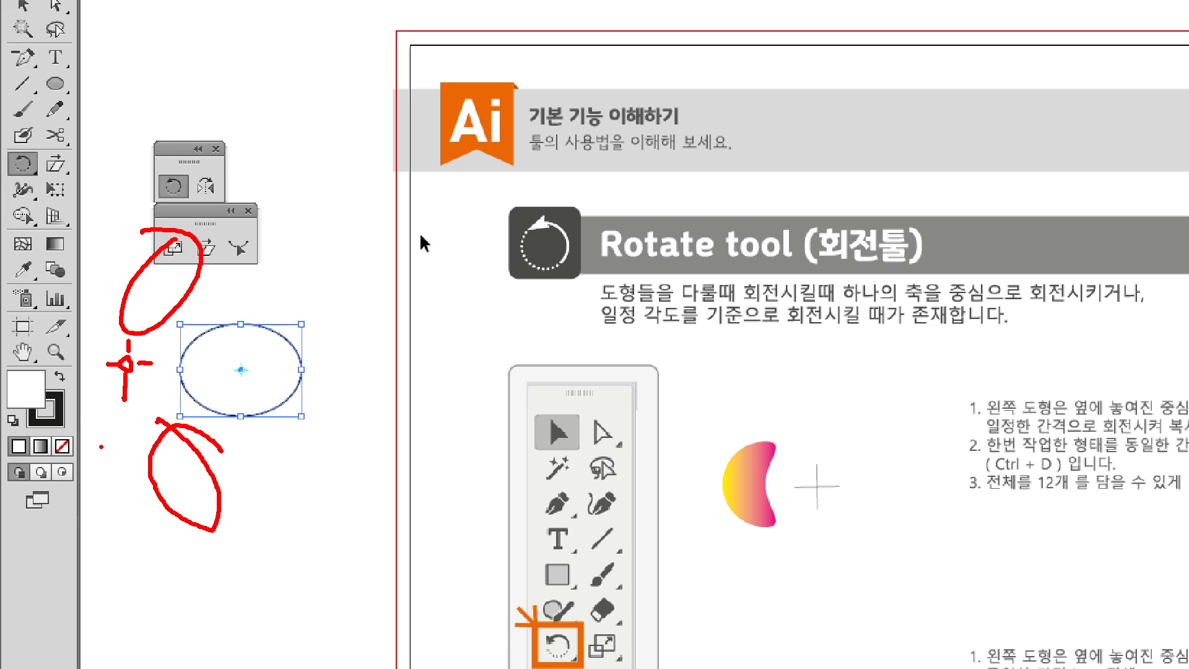
{"action": "mouse_move", "coordinate": [68, 410]}
{"action": "left_mouse_down"}
{"action": "mouse_move", "coordinate": [76, 482]}
{"action": "mouse_move", "coordinate": [62, 406]}
{"action": "left_mouse_up"}
{"action": "mouse_move", "coordinate": [76, 355]}
{"action": "left_mouse_down"}
{"action": "mouse_move", "coordinate": [65, 322]}
{"action": "mouse_move", "coordinate": [72, 366]}
{"action": "left_mouse_up"}
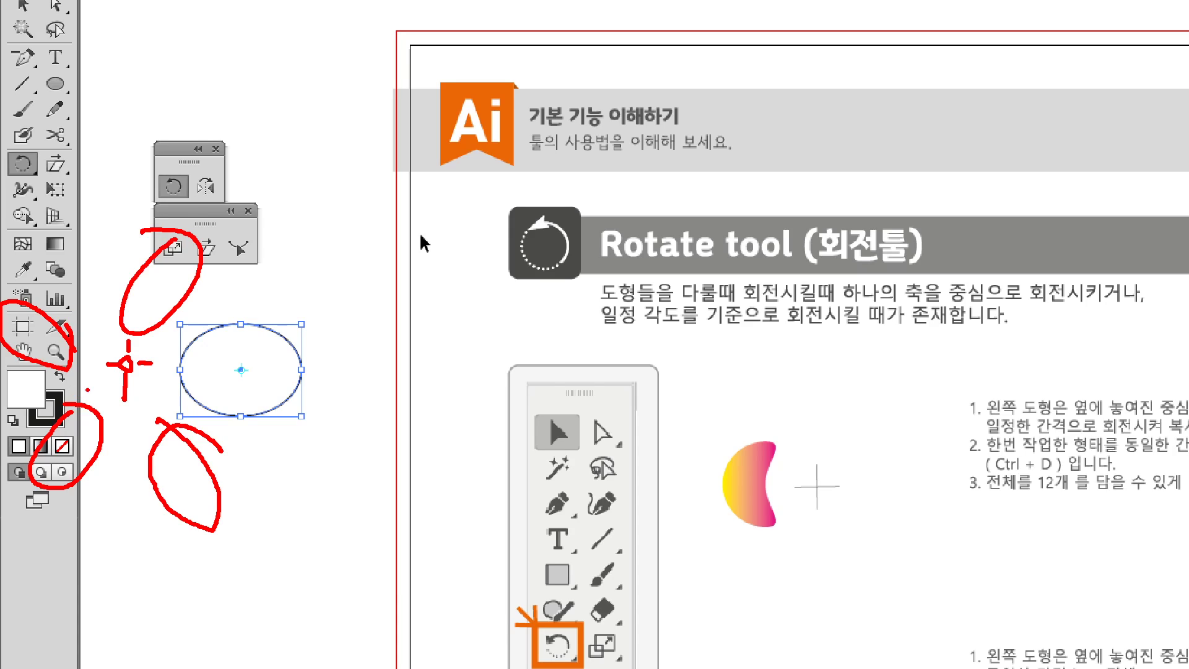
{"action": "key", "text": "e"}
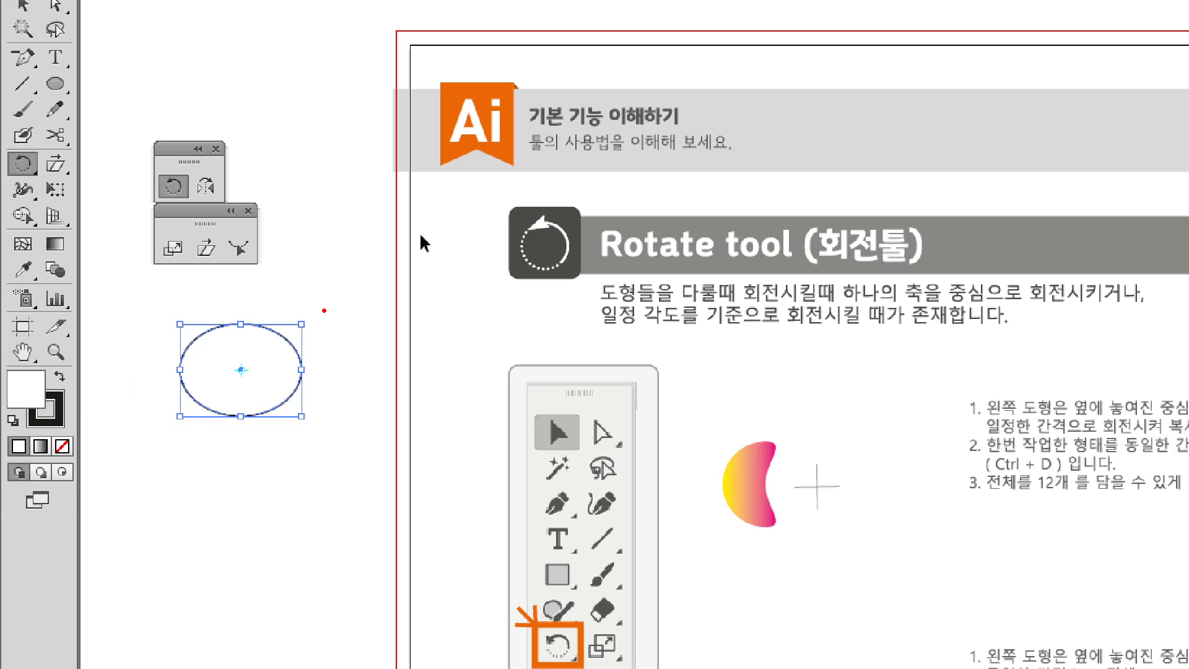
{"action": "mouse_move", "coordinate": [363, 246]}
{"action": "left_mouse_down"}
{"action": "mouse_move", "coordinate": [344, 262]}
{"action": "mouse_move", "coordinate": [370, 259]}
{"action": "mouse_move", "coordinate": [349, 218]}
{"action": "mouse_move", "coordinate": [349, 231]}
{"action": "left_mouse_up"}
{"action": "left_click_drag", "start_coordinate": [353, 275], "coordinate": [353, 294]}
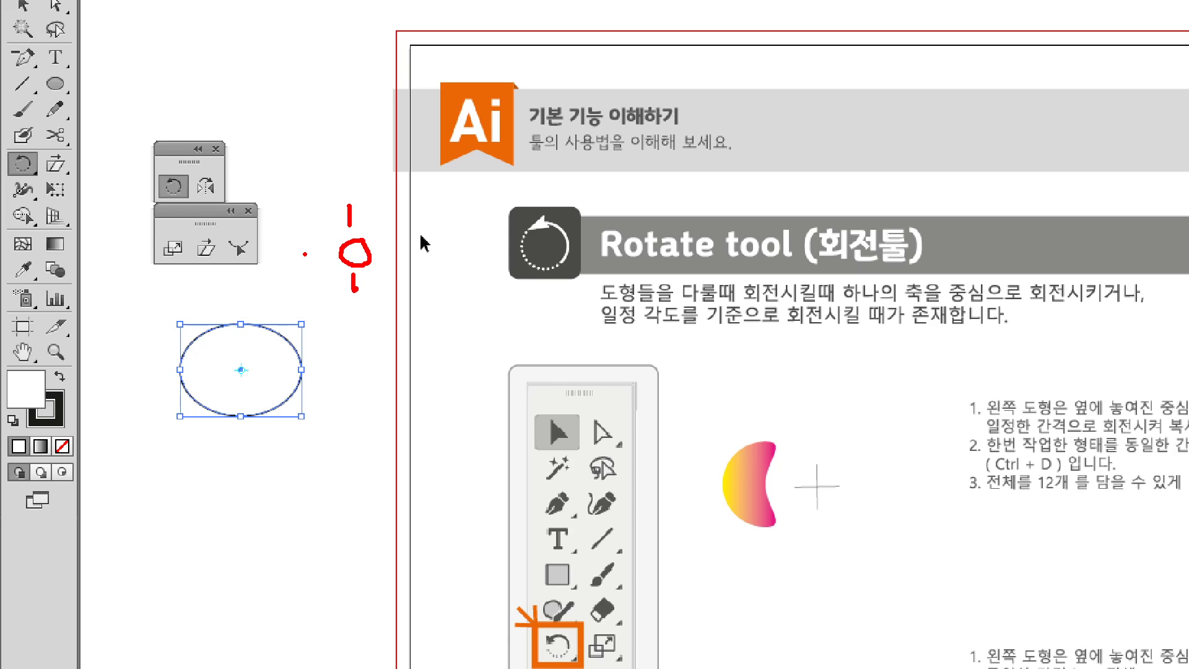
{"action": "left_click_drag", "start_coordinate": [304, 254], "coordinate": [423, 258]}
{"action": "mouse_move", "coordinate": [149, 166]}
{"action": "left_mouse_down"}
{"action": "mouse_move", "coordinate": [165, 188]}
{"action": "mouse_move", "coordinate": [190, 150]}
{"action": "left_mouse_up"}
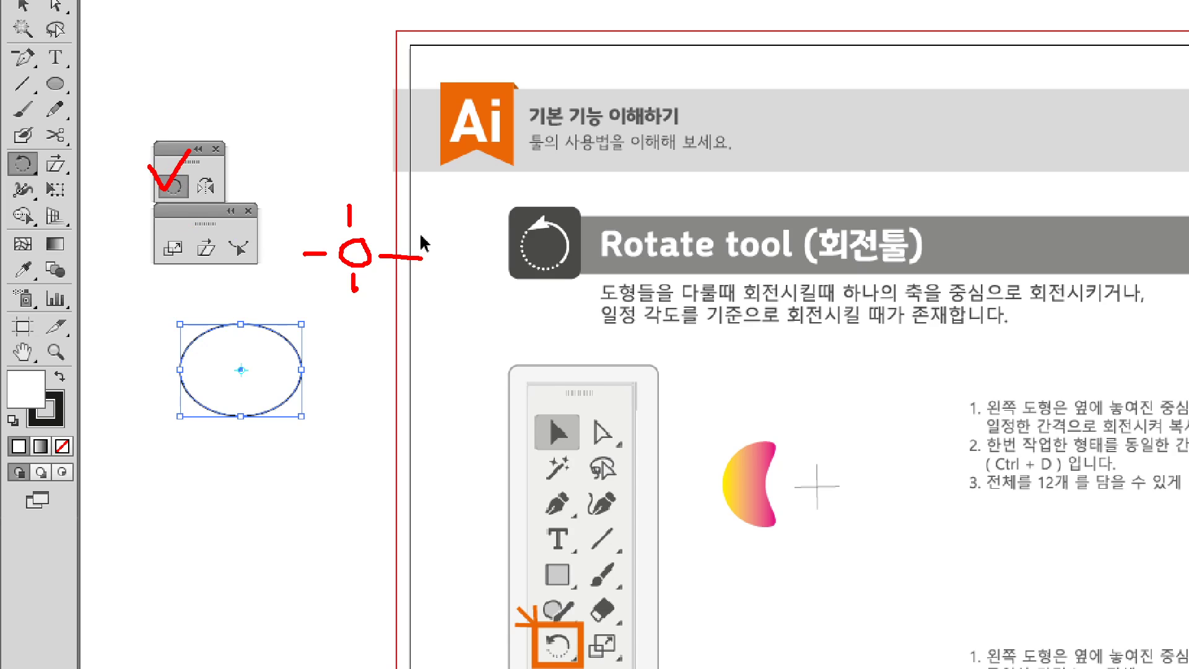
{"action": "mouse_move", "coordinate": [300, 106]}
{"action": "left_mouse_down"}
{"action": "mouse_move", "coordinate": [275, 121]}
{"action": "mouse_move", "coordinate": [308, 134]}
{"action": "mouse_move", "coordinate": [301, 106]}
{"action": "left_mouse_up"}
{"action": "left_click_drag", "start_coordinate": [345, 47], "coordinate": [355, 190]}
{"action": "mouse_move", "coordinate": [379, 103]}
{"action": "left_mouse_down"}
{"action": "mouse_move", "coordinate": [378, 139]}
{"action": "mouse_move", "coordinate": [406, 116]}
{"action": "mouse_move", "coordinate": [381, 139]}
{"action": "left_mouse_up"}
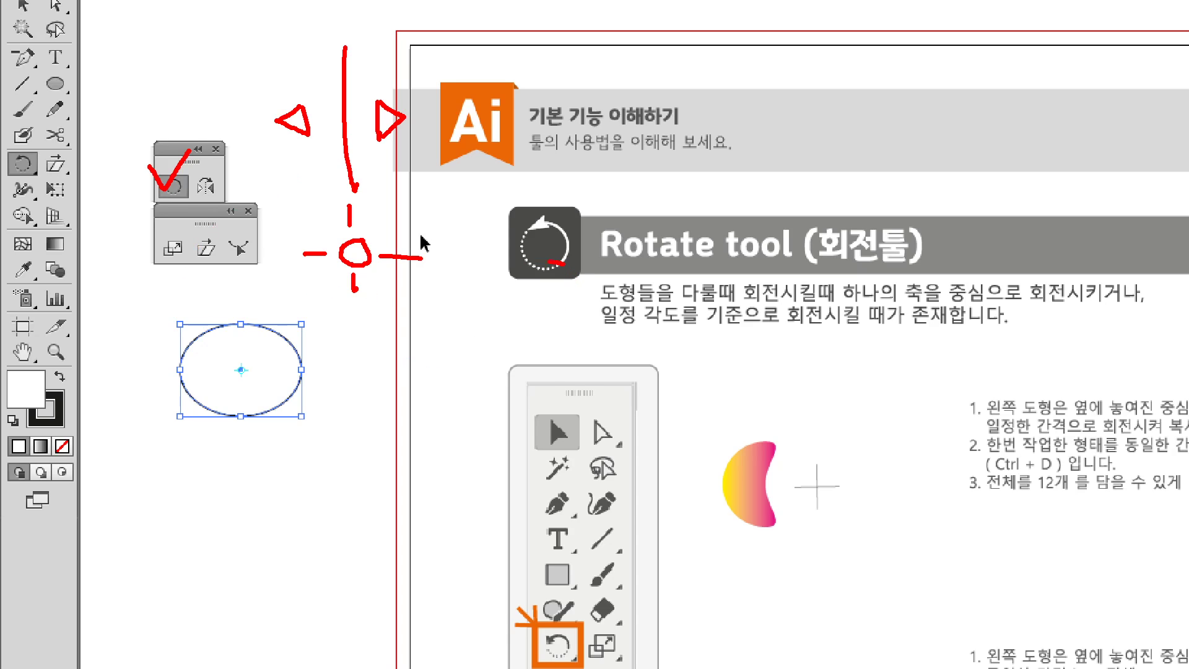
{"action": "mouse_move", "coordinate": [550, 265]}
{"action": "left_mouse_down"}
{"action": "mouse_move", "coordinate": [605, 390]}
{"action": "mouse_move", "coordinate": [530, 281]}
{"action": "left_mouse_up"}
{"action": "mouse_move", "coordinate": [508, 353]}
{"action": "left_mouse_down"}
{"action": "mouse_move", "coordinate": [519, 323]}
{"action": "mouse_move", "coordinate": [544, 352]}
{"action": "mouse_move", "coordinate": [526, 332]}
{"action": "left_mouse_up"}
{"action": "mouse_move", "coordinate": [788, 328]}
{"action": "left_mouse_down"}
{"action": "mouse_move", "coordinate": [759, 337]}
{"action": "mouse_move", "coordinate": [742, 370]}
{"action": "mouse_move", "coordinate": [775, 392]}
{"action": "mouse_move", "coordinate": [803, 380]}
{"action": "mouse_move", "coordinate": [802, 365]}
{"action": "mouse_move", "coordinate": [759, 359]}
{"action": "left_mouse_up"}
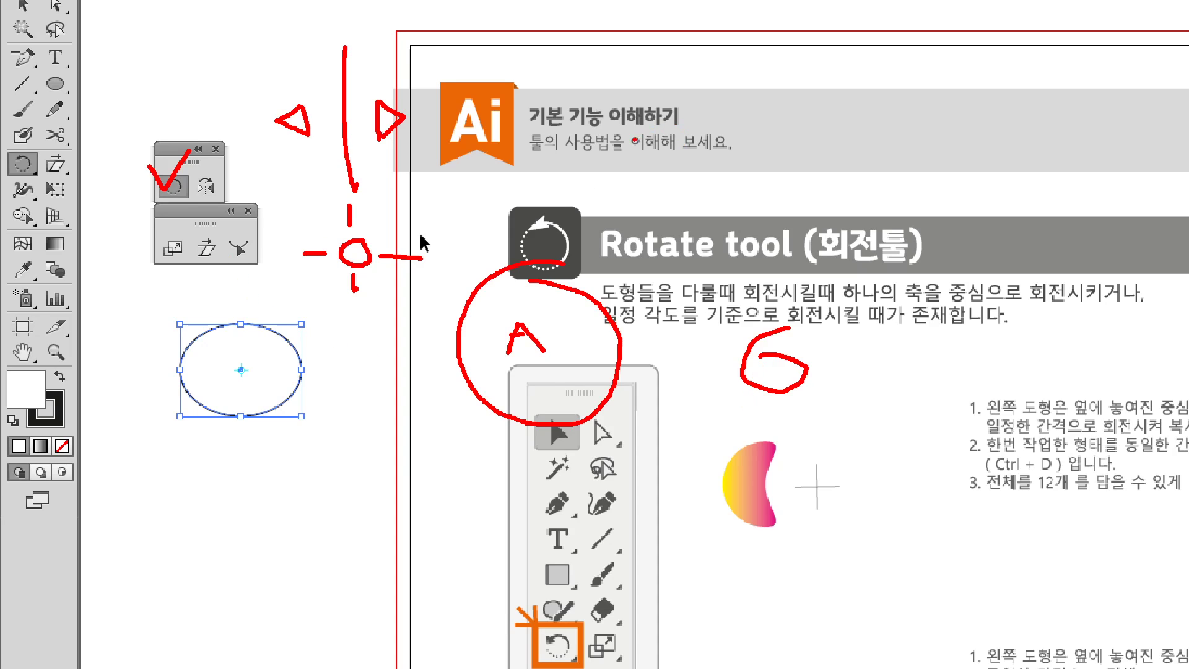
{"action": "key", "text": "e"}
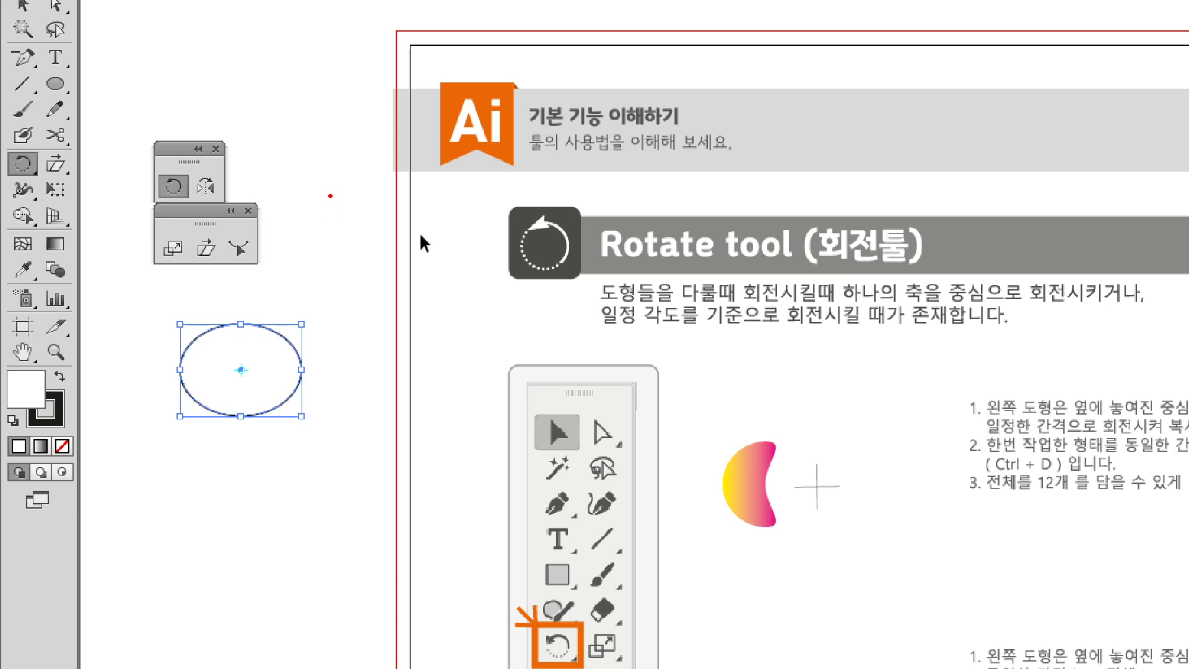
{"action": "mouse_move", "coordinate": [330, 196]}
{"action": "left_mouse_down"}
{"action": "mouse_move", "coordinate": [433, 328]}
{"action": "mouse_move", "coordinate": [452, 315]}
{"action": "left_mouse_up"}
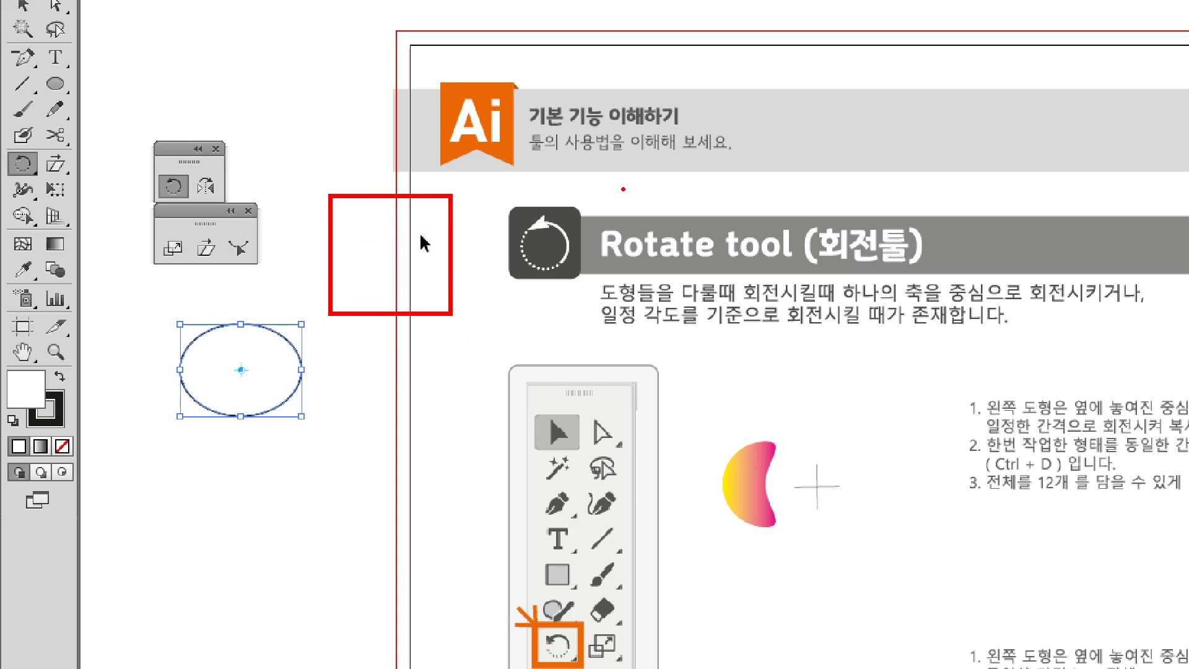
{"action": "mouse_move", "coordinate": [609, 181]}
{"action": "left_mouse_down"}
{"action": "mouse_move", "coordinate": [720, 178]}
{"action": "mouse_move", "coordinate": [578, 271]}
{"action": "left_mouse_up"}
{"action": "mouse_move", "coordinate": [609, 180]}
{"action": "left_mouse_down"}
{"action": "mouse_move", "coordinate": [488, 249]}
{"action": "mouse_move", "coordinate": [511, 258]}
{"action": "left_mouse_up"}
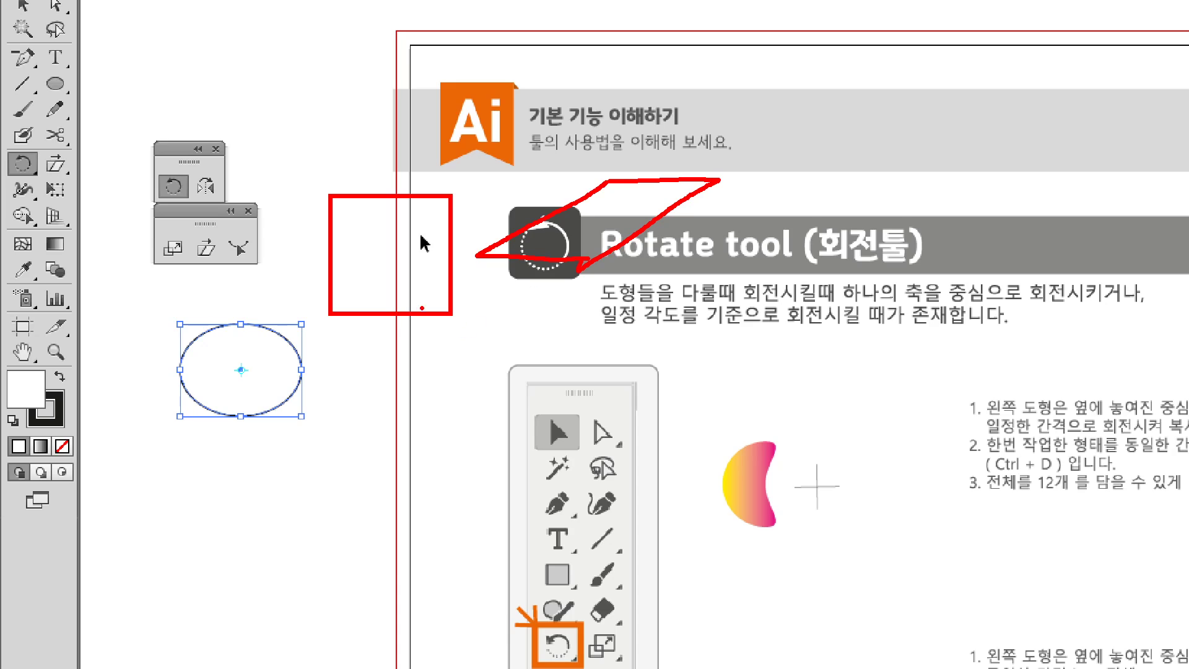
{"action": "mouse_move", "coordinate": [356, 321]}
{"action": "left_mouse_down"}
{"action": "mouse_move", "coordinate": [330, 331]}
{"action": "mouse_move", "coordinate": [344, 288]}
{"action": "mouse_move", "coordinate": [339, 320]}
{"action": "left_mouse_up"}
{"action": "left_click_drag", "start_coordinate": [351, 263], "coordinate": [350, 282]}
{"action": "left_click_drag", "start_coordinate": [304, 317], "coordinate": [407, 310]}
{"action": "left_click_drag", "start_coordinate": [342, 336], "coordinate": [347, 360]}
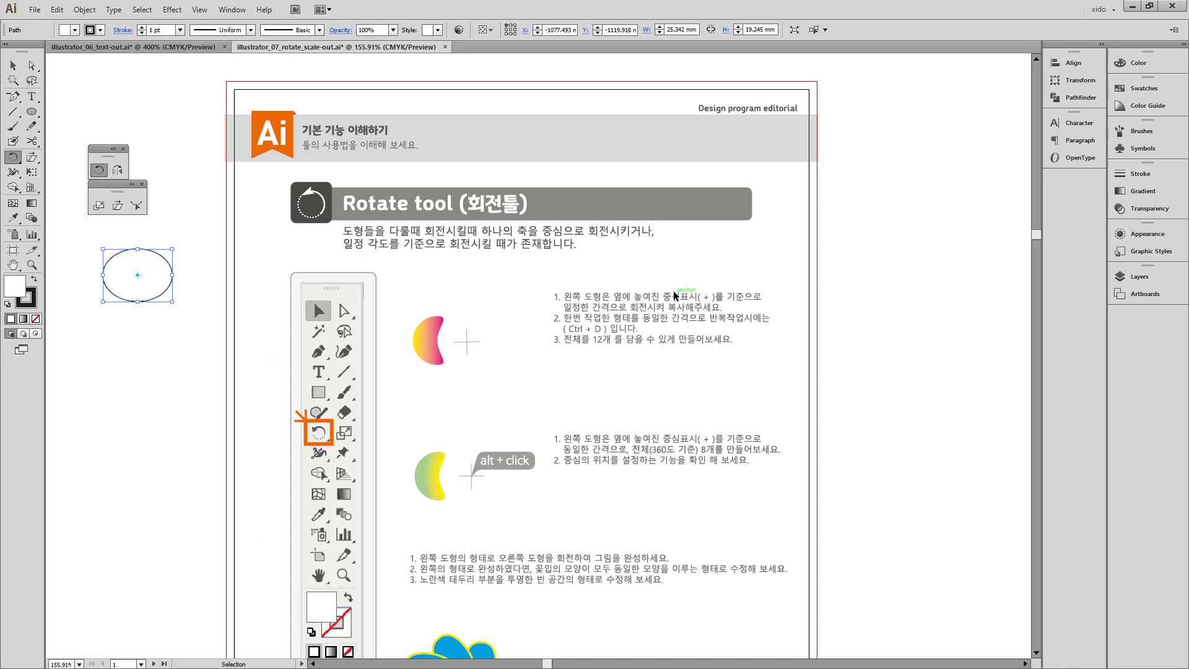
- Delete the practice ellipse beside the artboard
{"action": "key", "text": "v"}
{"action": "left_click_drag", "start_coordinate": [390, 396], "coordinate": [411, 261]}
{"action": "key", "text": "Delete"}
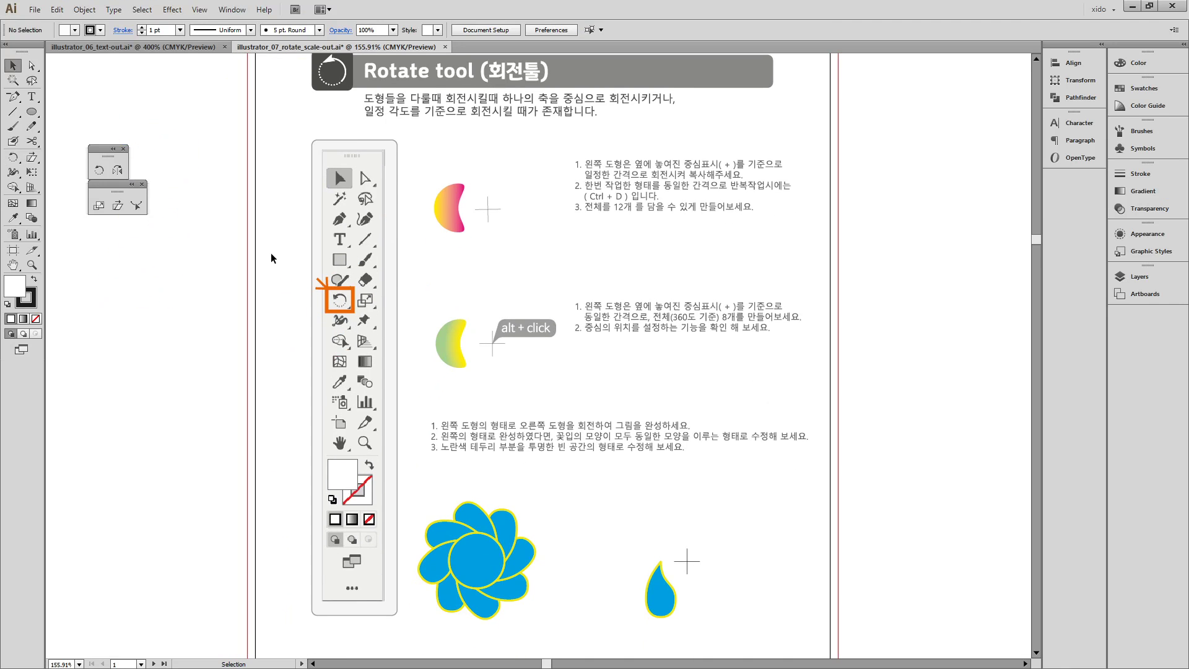
- Unlock the base_lock layer and check that the yellow-pink crescent and its centre cross can be selected, leaving nothing selected
{"action": "left_click_drag", "start_coordinate": [659, 393], "coordinate": [598, 365]}
{"action": "left_click_drag", "start_coordinate": [288, 82], "coordinate": [577, 293]}
{"action": "left_click_drag", "start_coordinate": [673, 402], "coordinate": [557, 309]}
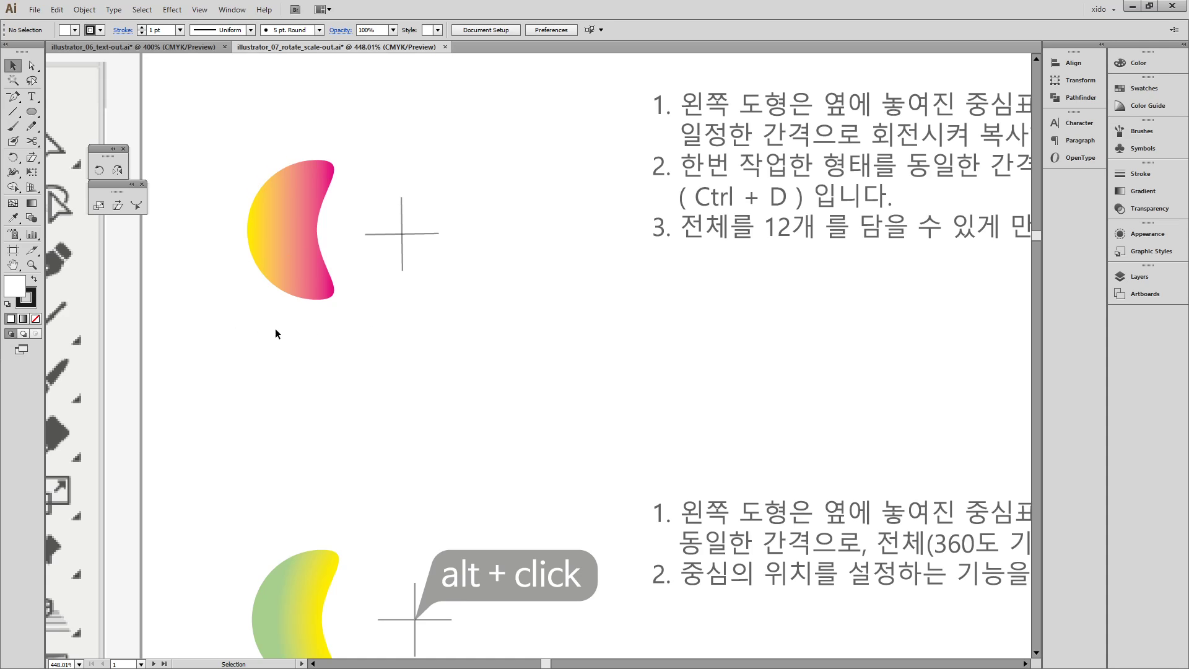
{"action": "left_click", "coordinate": [1147, 279]}
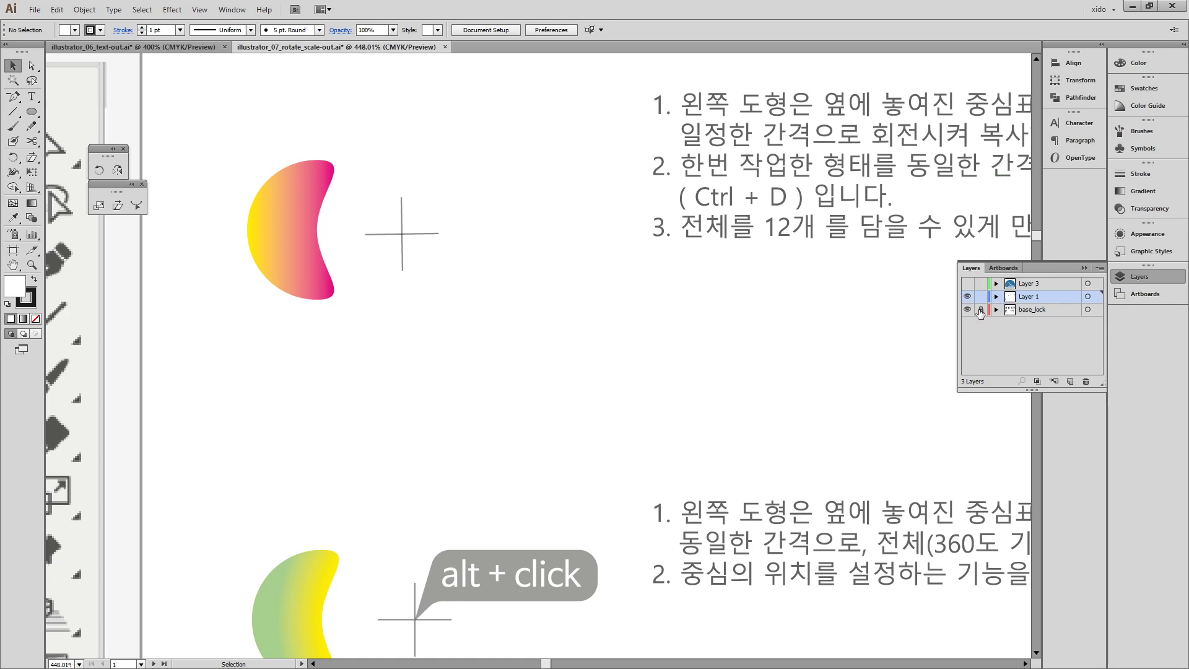
{"action": "left_click", "coordinate": [269, 231]}
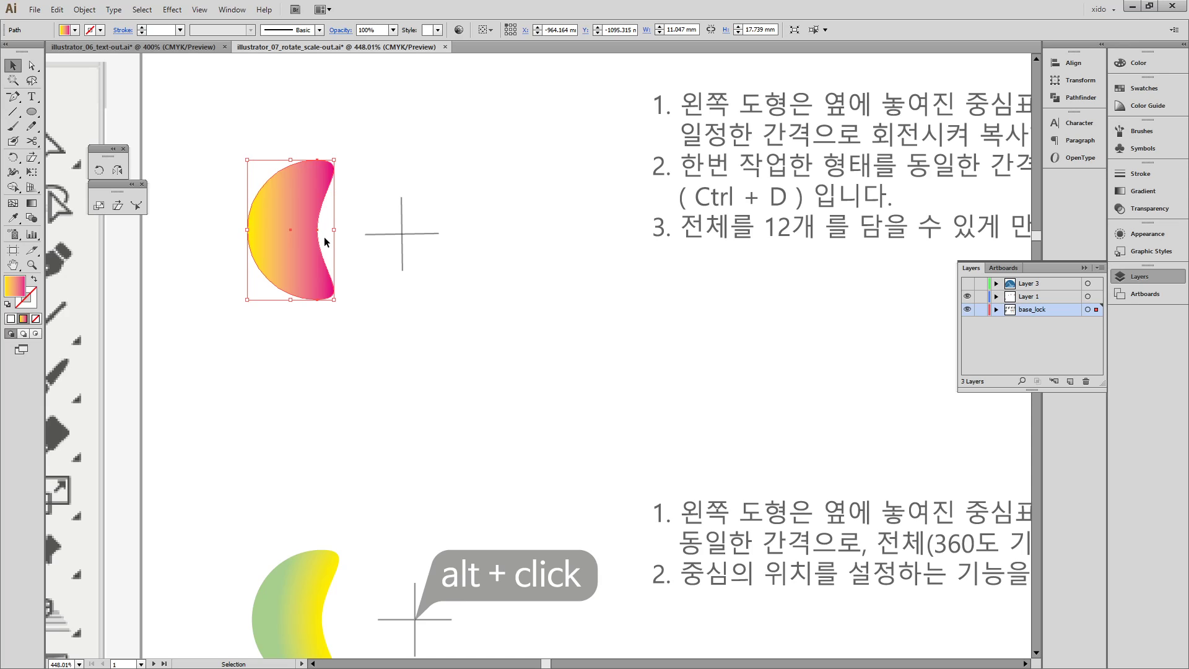
{"action": "left_click", "coordinate": [403, 234]}
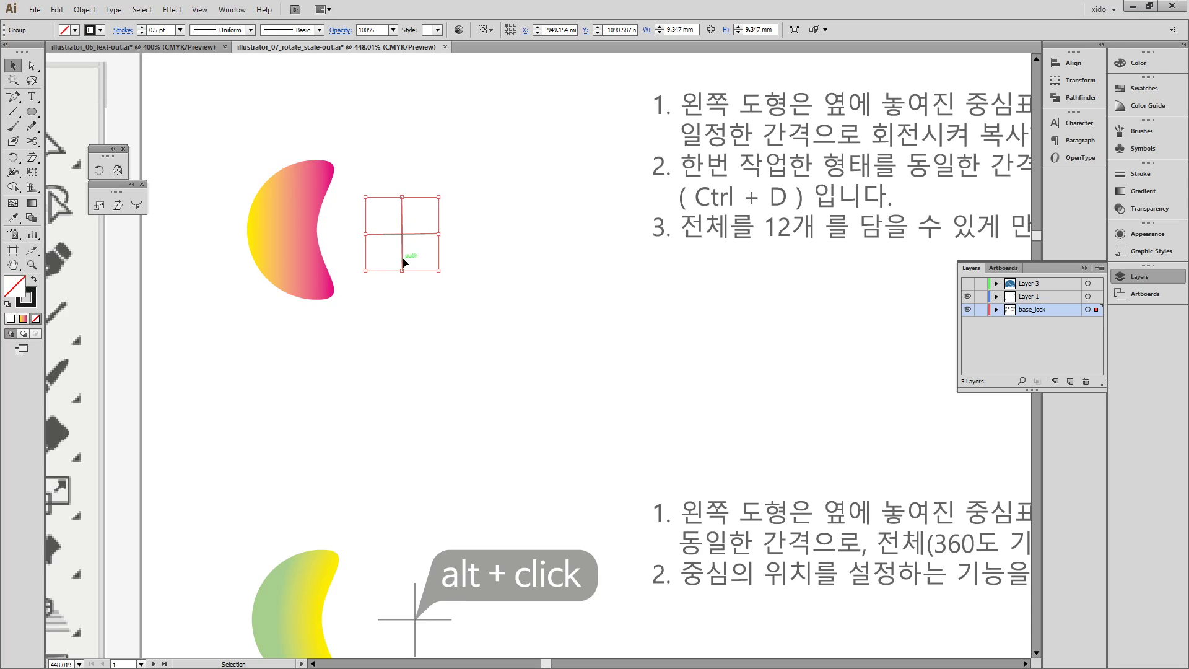
{"action": "left_click", "coordinate": [380, 290]}
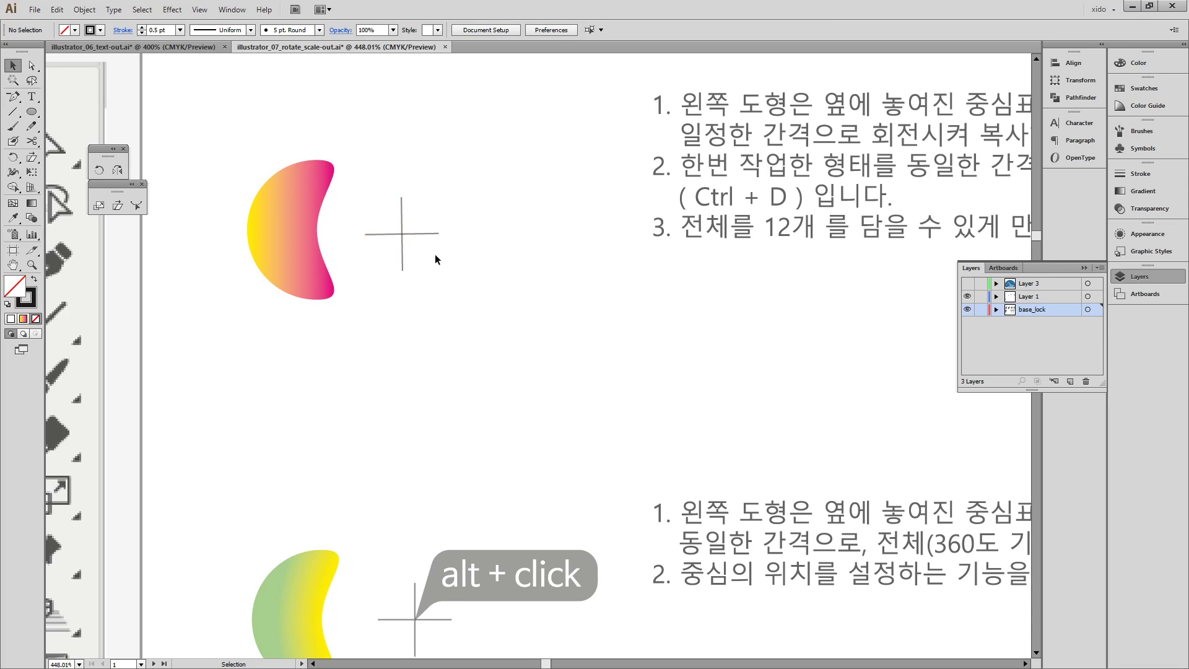
- Select the yellow-pink crescent, rotate it freely about its own centre, and undo the rotation
{"action": "left_click", "coordinate": [309, 229]}
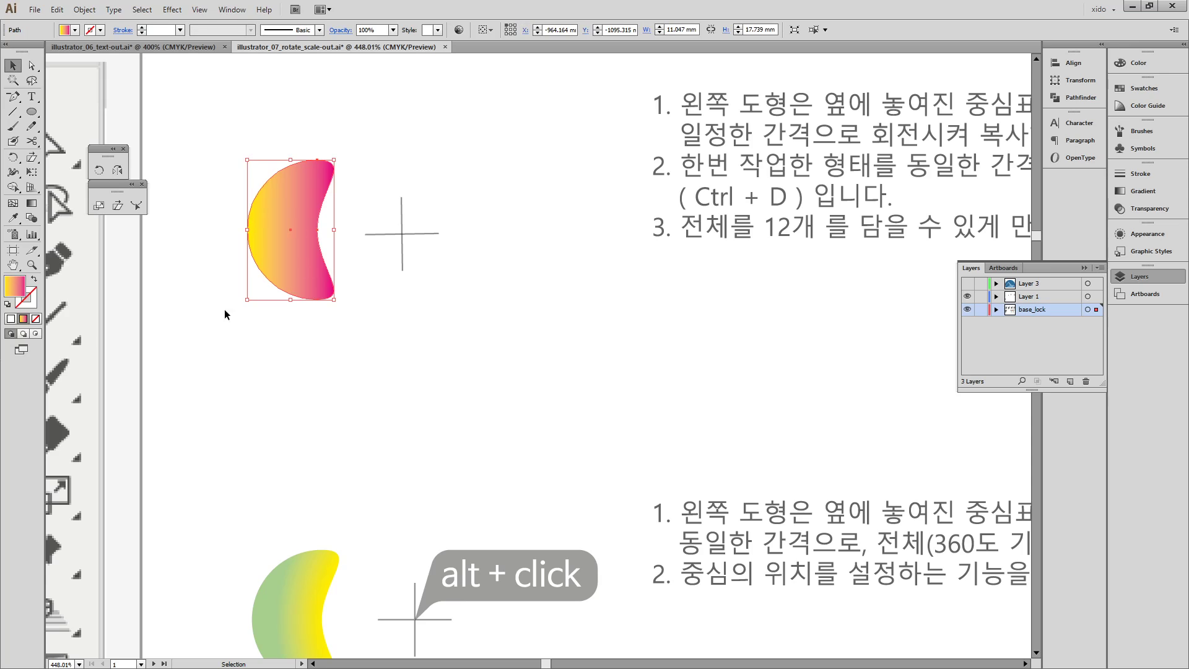
{"action": "left_click", "coordinate": [97, 170]}
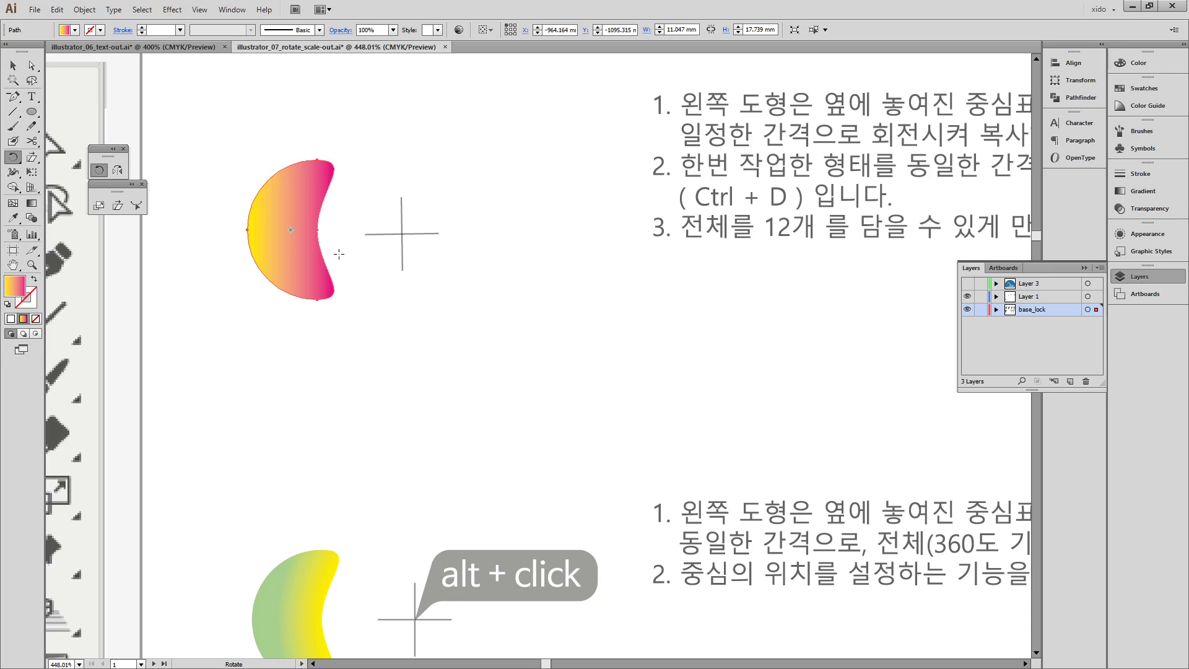
{"action": "key", "text": "v"}
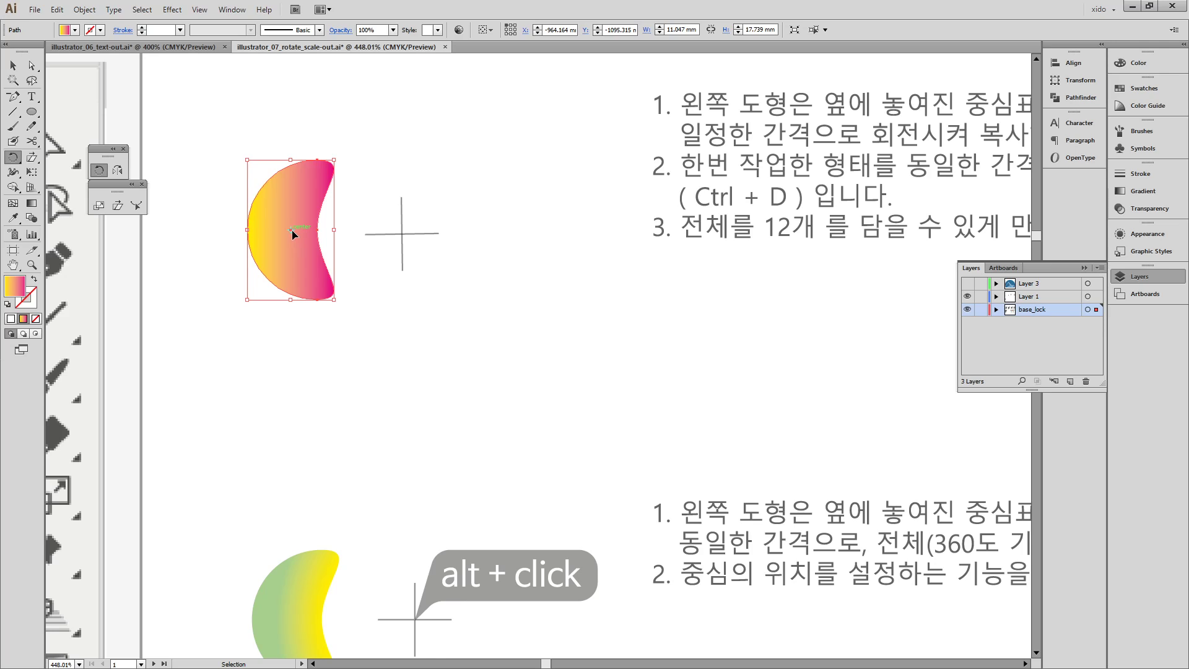
{"action": "key", "text": "r"}
{"action": "left_click_drag", "start_coordinate": [653, 199], "coordinate": [453, 287]}
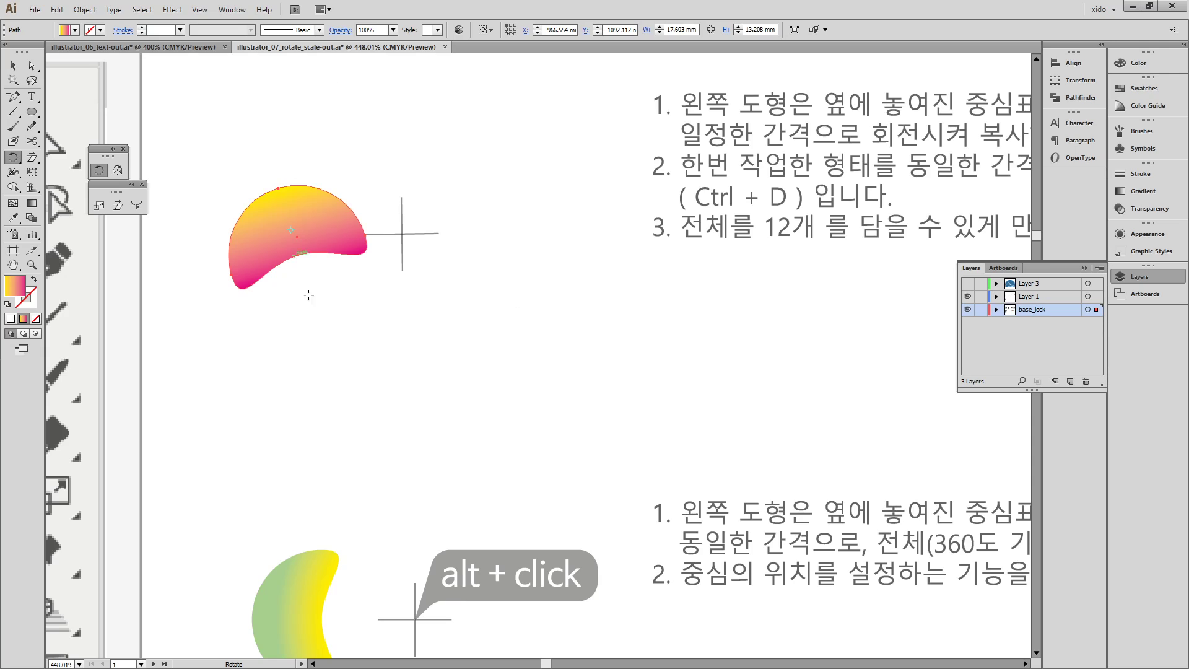
{"action": "key", "text": "ctrl+z"}
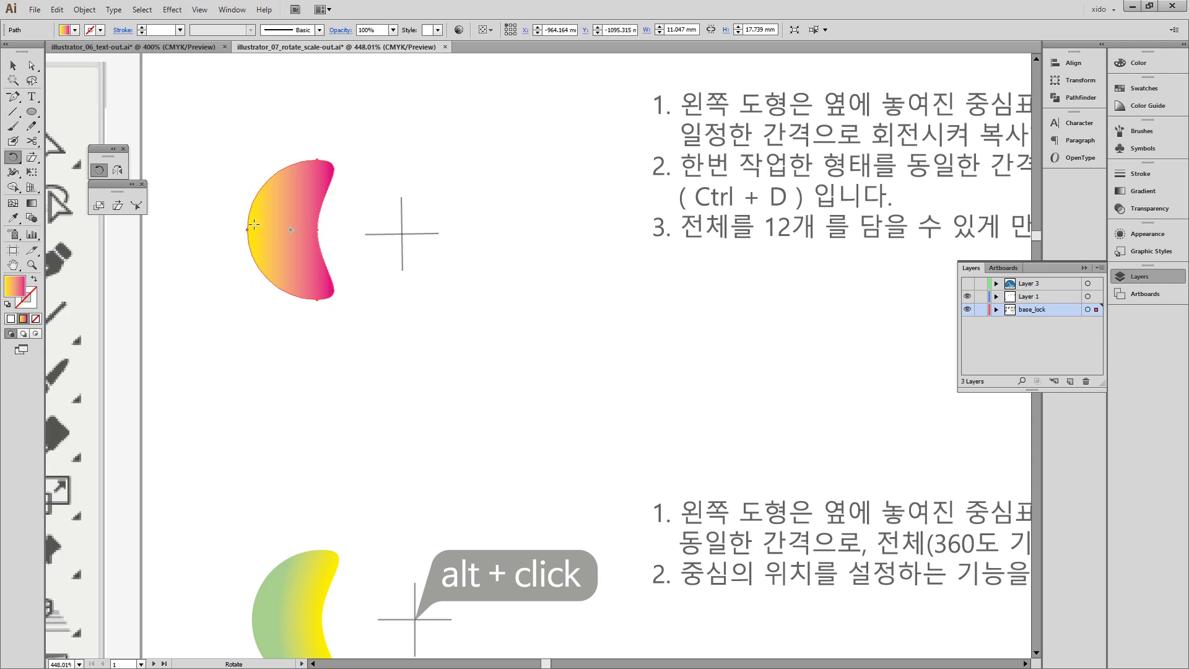
- Reselect the yellow-pink crescent, rotate it slightly around the cross beside it, and undo the rotation
{"action": "left_click", "coordinate": [13, 65]}
{"action": "left_click", "coordinate": [172, 125]}
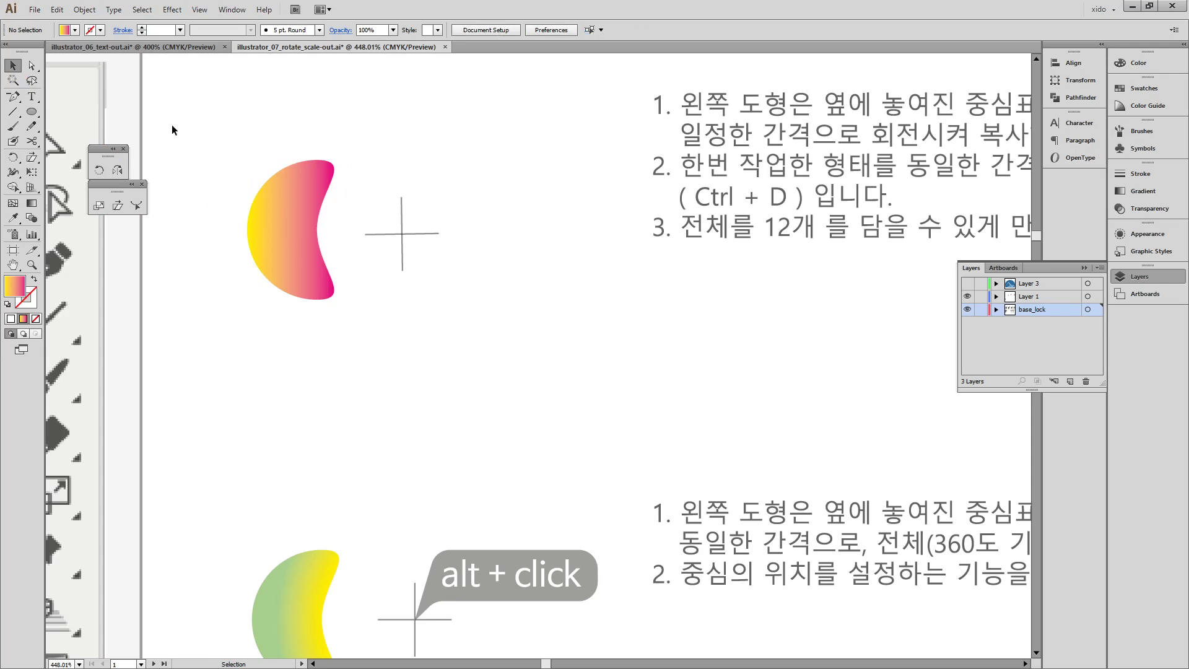
{"action": "left_click", "coordinate": [271, 238]}
{"action": "left_click", "coordinate": [98, 170]}
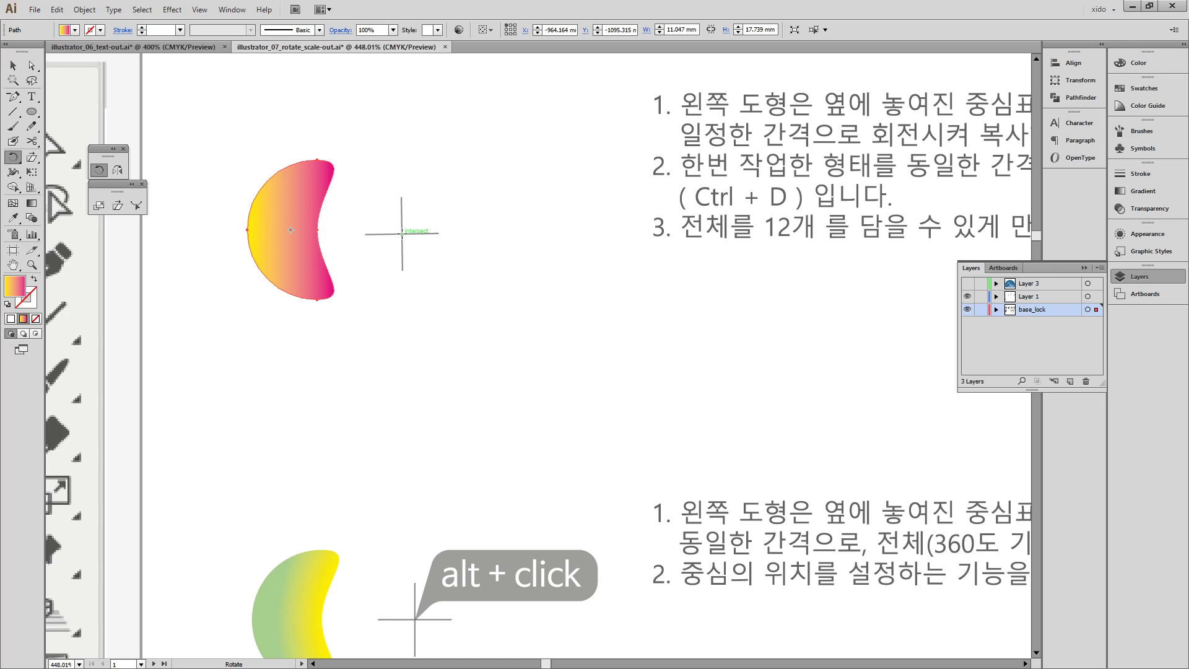
{"action": "left_click", "coordinate": [403, 234]}
{"action": "left_click_drag", "start_coordinate": [550, 108], "coordinate": [572, 146]}
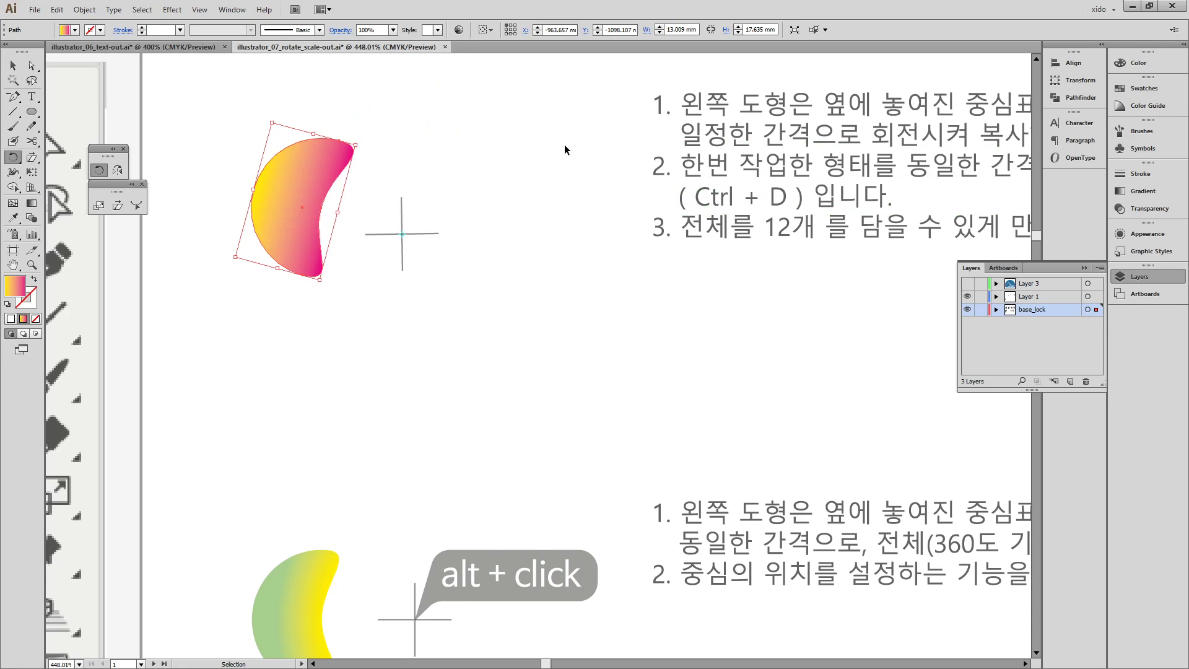
{"action": "key", "text": "ctrl+z"}
- Rotate a copy of the yellow-pink crescent clockwise around the cross centre until it just overlaps the original's upper tip
{"action": "left_click_drag", "start_coordinate": [240, 104], "coordinate": [559, 386]}
{"action": "left_click_drag", "start_coordinate": [679, 414], "coordinate": [690, 414]}
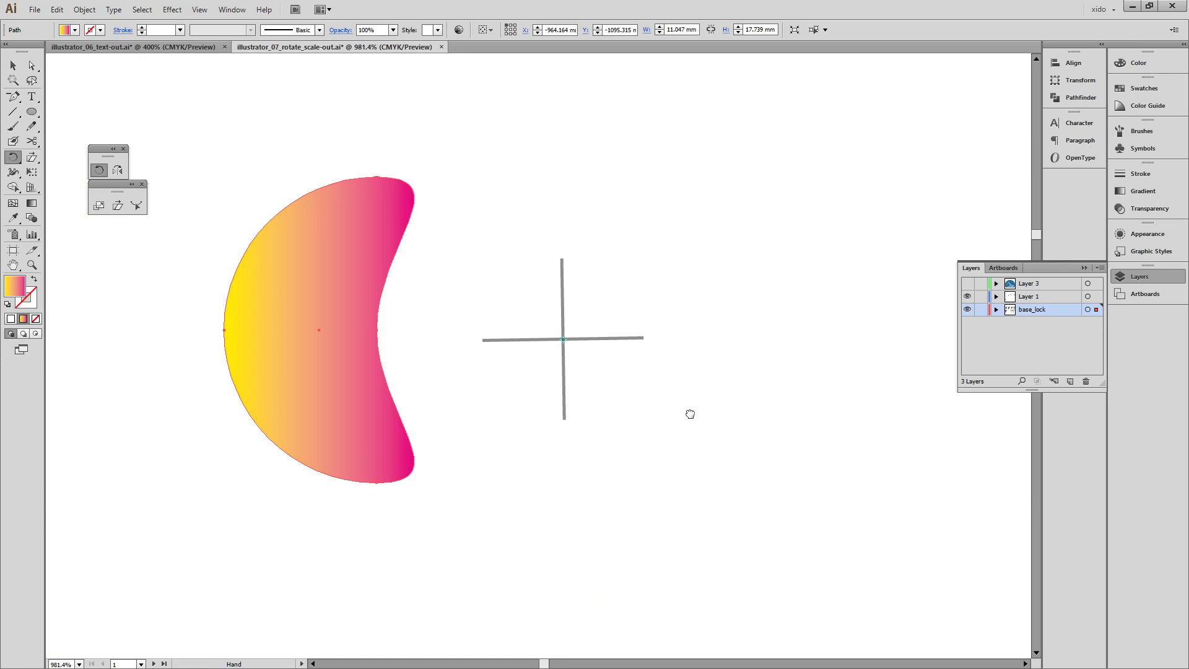
{"action": "left_click", "coordinate": [14, 66]}
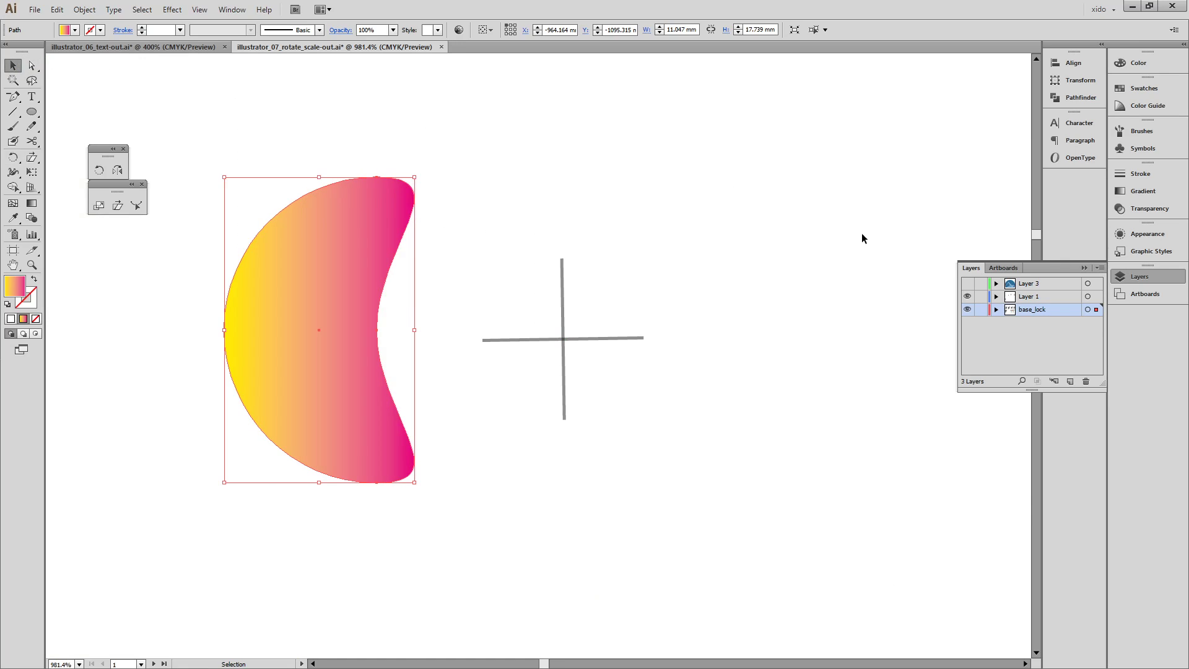
{"action": "left_click", "coordinate": [861, 232]}
{"action": "left_click", "coordinate": [351, 211]}
{"action": "left_click", "coordinate": [96, 170]}
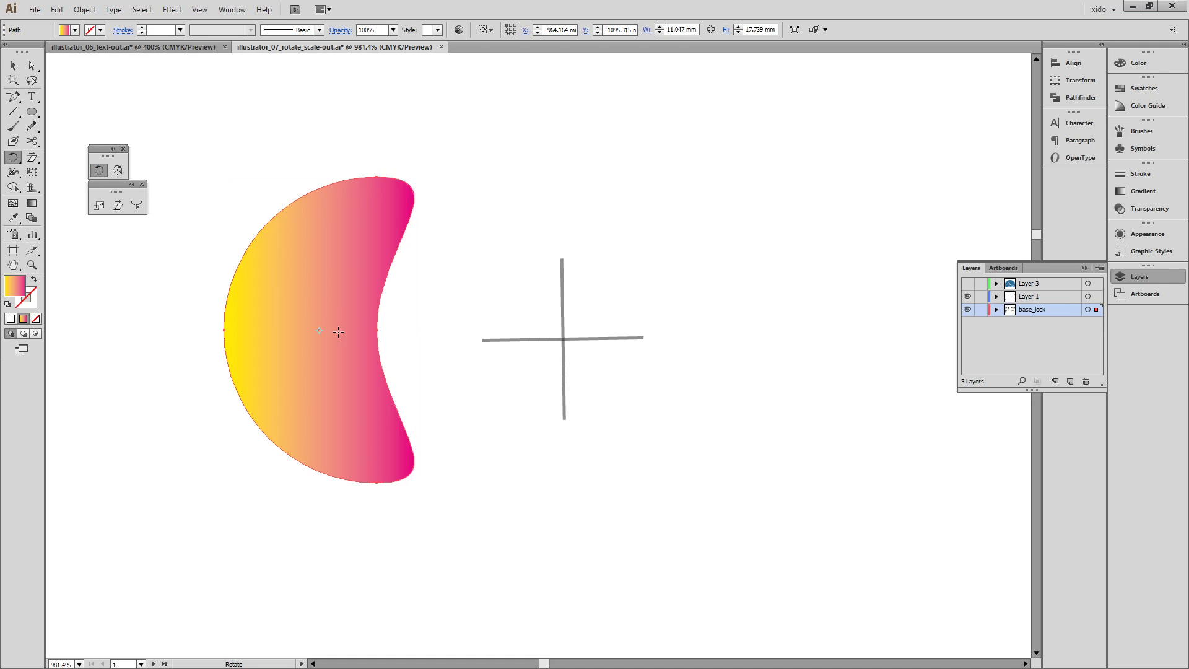
{"action": "key", "text": "v"}
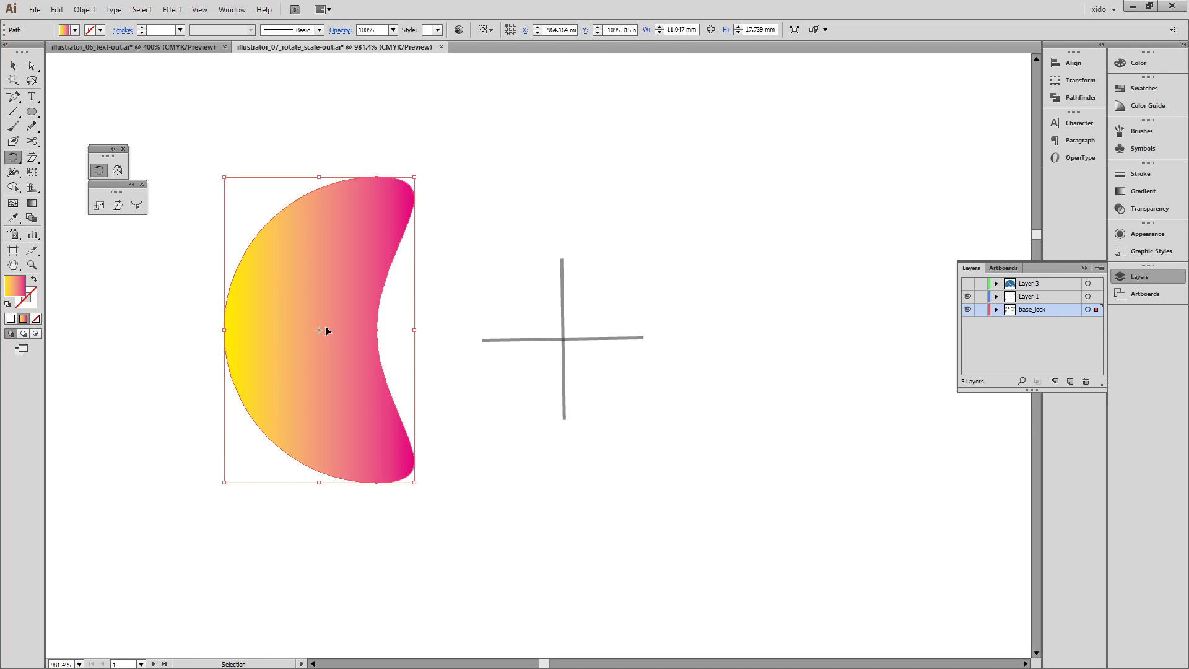
{"action": "key", "text": "r"}
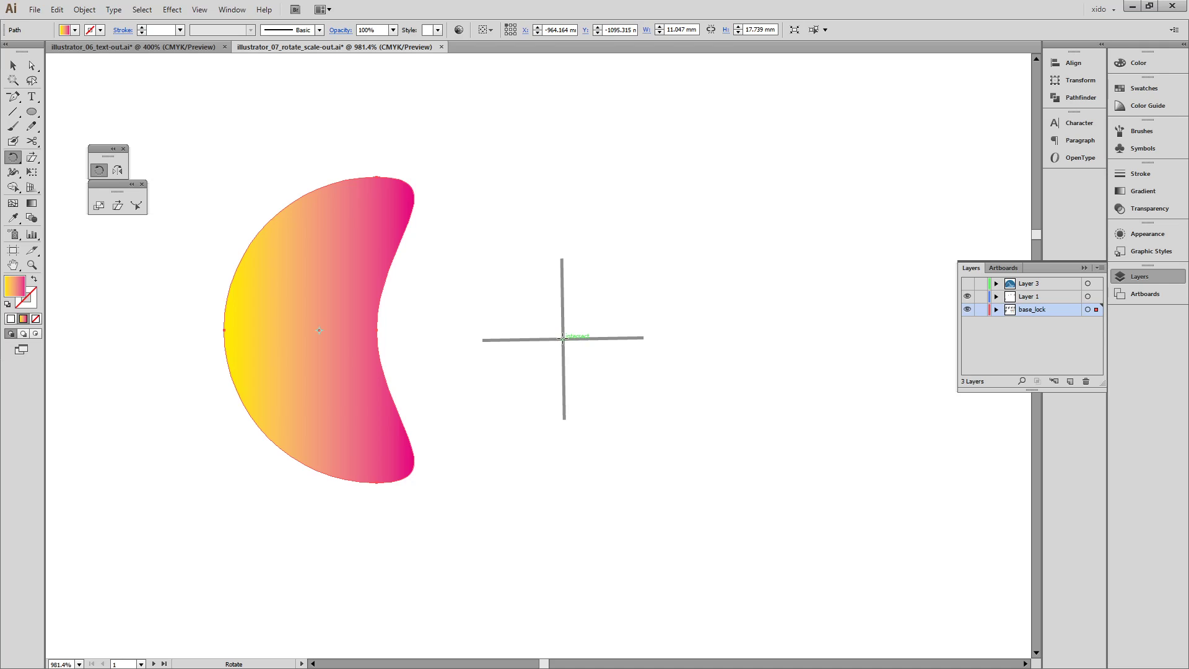
{"action": "left_click", "coordinate": [563, 338]}
{"action": "left_click_drag", "start_coordinate": [721, 106], "coordinate": [793, 433]}
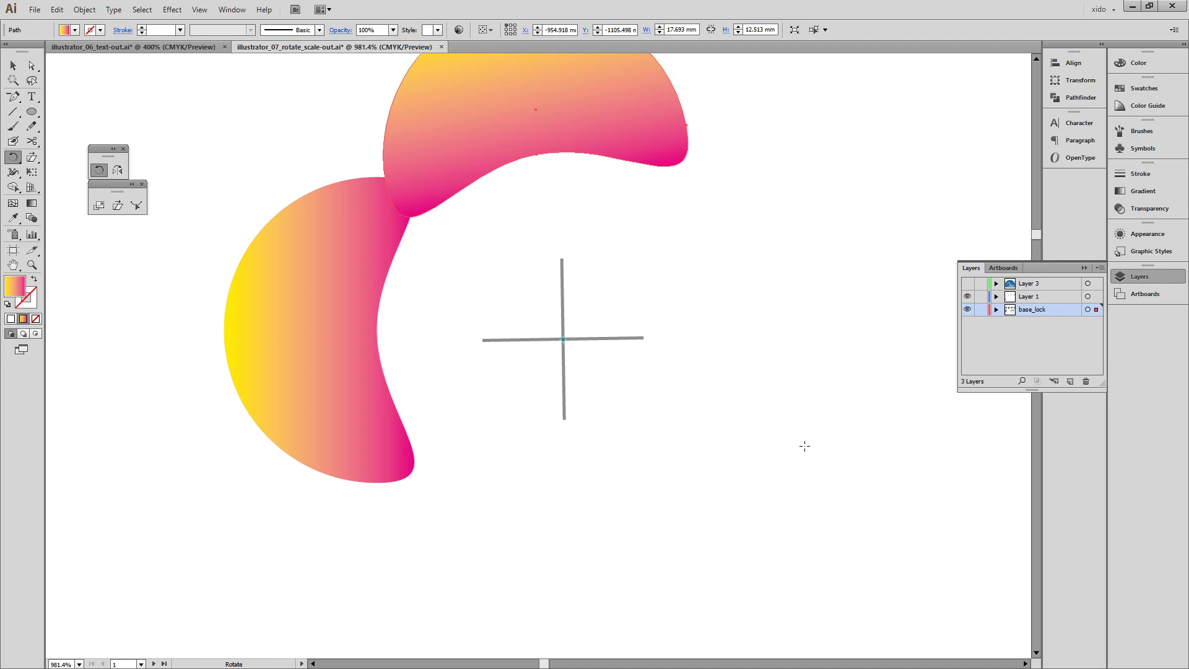
- Repeat the rotated copy three times around the cross to form a ring of five crescents
{"action": "key", "text": "ctrl+d"}
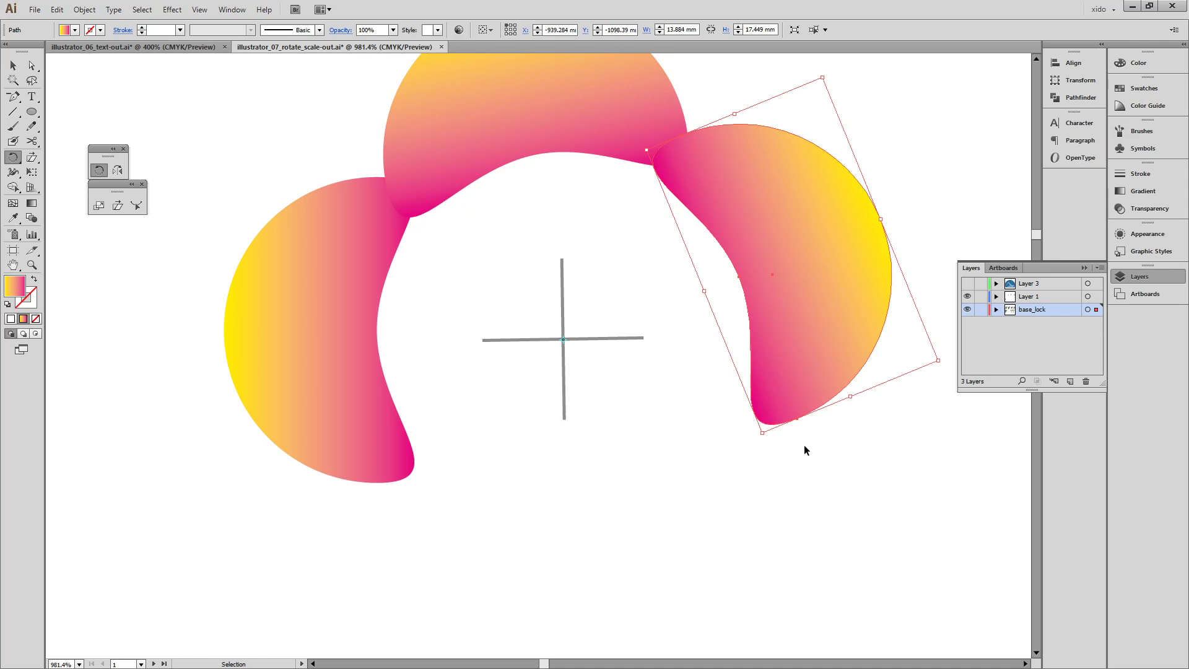
{"action": "key", "text": "ctrl+d"}
{"action": "key", "text": "ctrl+d"}
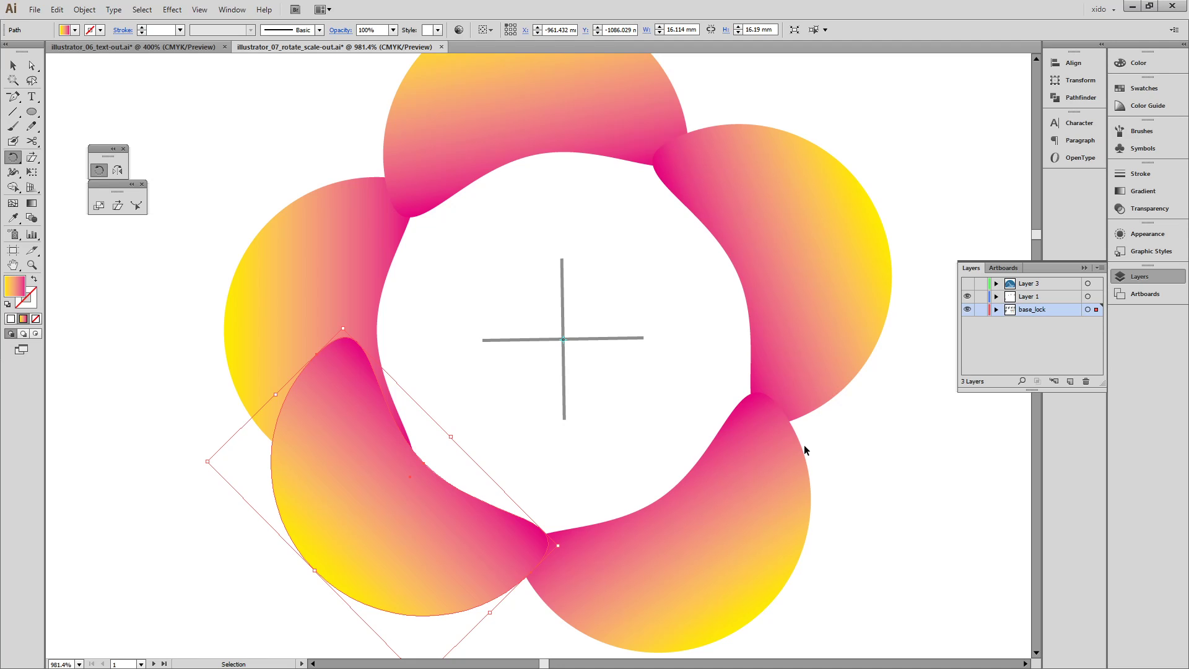
- Display the artwork as outlines and keep repeating the rotated copy until the crescents form a dense ring around the cross
{"action": "key", "text": "ctrl+y"}
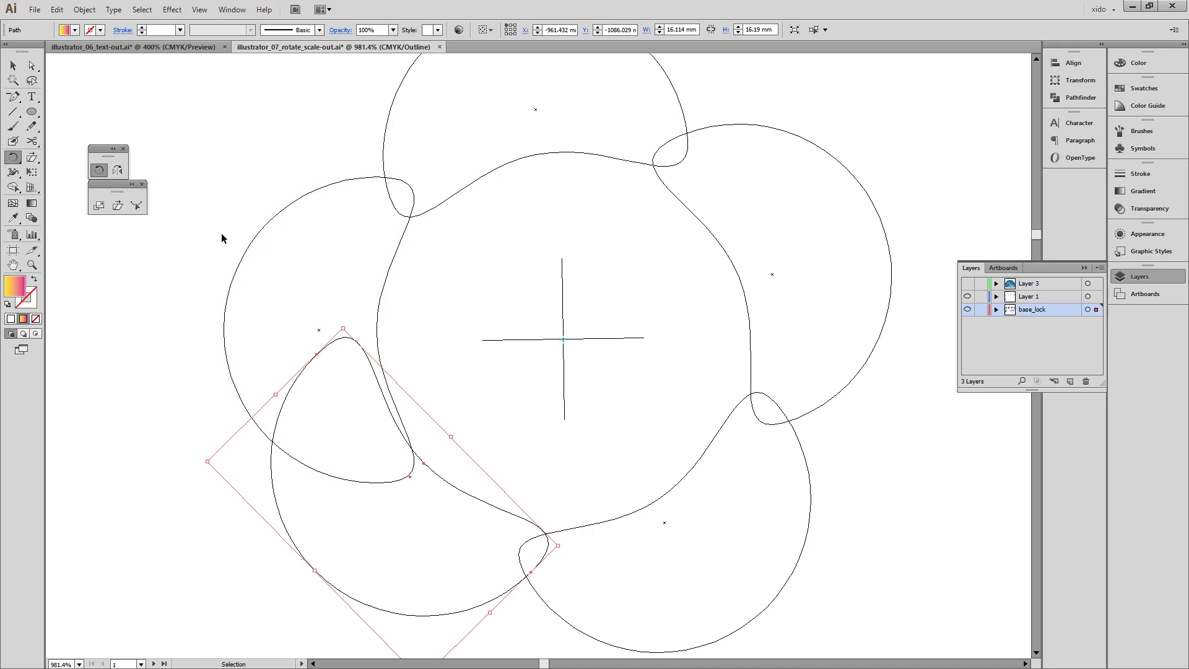
{"action": "key", "text": "ctrl+d"}
{"action": "key", "text": "ctrl+d"}
{"action": "key", "text": "ctrl+d"}
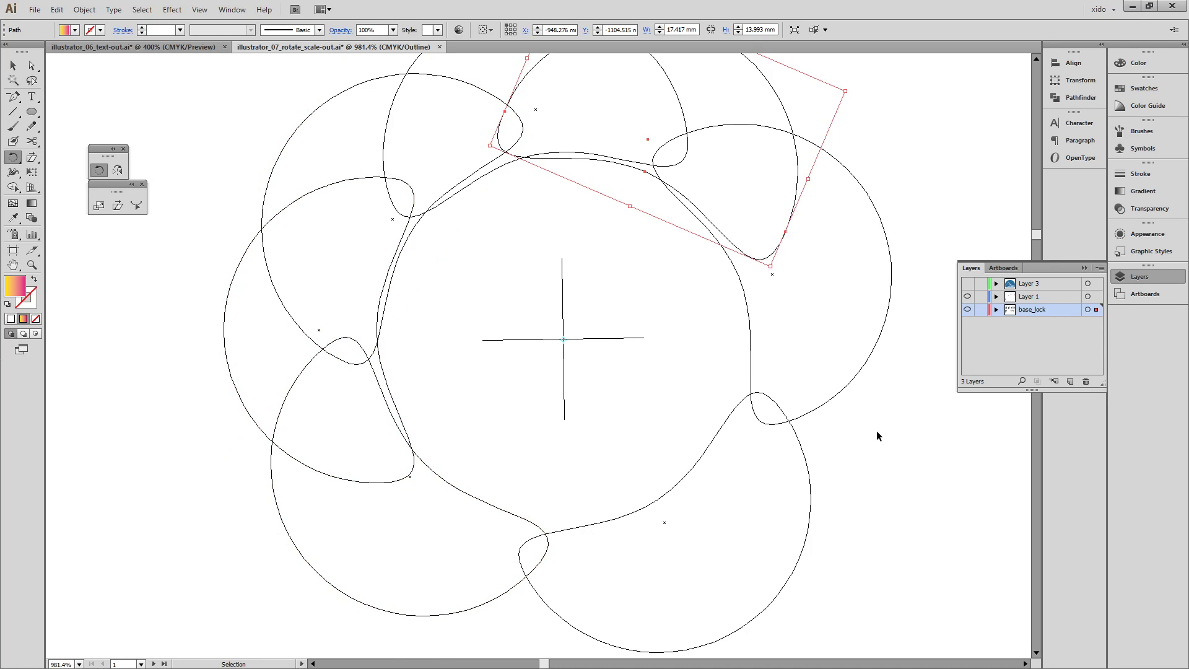
{"action": "key", "text": "ctrl+d"}
{"action": "key", "text": "ctrl+d"}
{"action": "key", "text": "ctrl+d"}
{"action": "key", "text": "ctrl+d"}
{"action": "key", "text": "ctrl+d"}
{"action": "key", "text": "ctrl+d"}
{"action": "key", "text": "ctrl+d"}
{"action": "key", "text": "ctrl+d"}
{"action": "key", "text": "ctrl+d"}
{"action": "key", "text": "ctrl+d"}
{"action": "key", "text": "ctrl+d"}
{"action": "key", "text": "ctrl+d"}
{"action": "key", "text": "ctrl+d"}
{"action": "key", "text": "ctrl+d"}
{"action": "key", "text": "ctrl+d"}
{"action": "key", "text": "ctrl+d"}
{"action": "key", "text": "ctrl+d"}
{"action": "key", "text": "ctrl+d"}
{"action": "key", "text": "ctrl+d"}
{"action": "key", "text": "ctrl+d"}
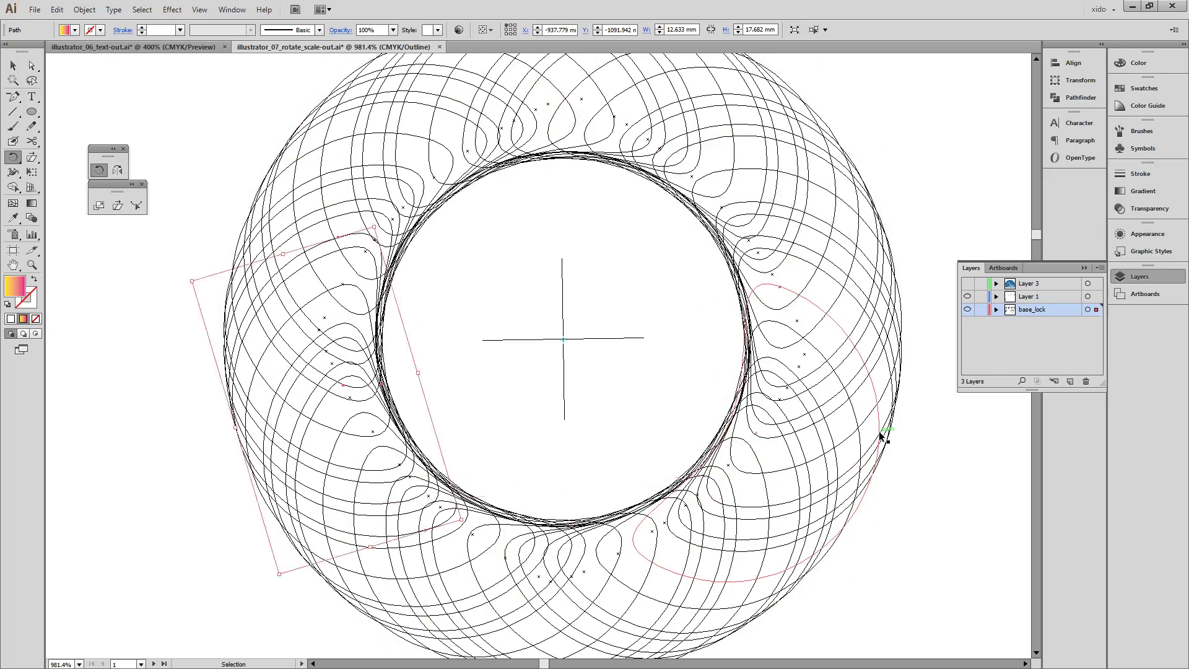
{"action": "key", "text": "ctrl+d"}
{"action": "key", "text": "ctrl+d"}
{"action": "key", "text": "ctrl+d"}
{"action": "key", "text": "ctrl+d"}
{"action": "key", "text": "ctrl+d"}
{"action": "key", "text": "ctrl+d"}
{"action": "key", "text": "ctrl+d"}
{"action": "key", "text": "ctrl+d"}
{"action": "key", "text": "ctrl+d"}
{"action": "key", "text": "ctrl+d"}
{"action": "key", "text": "ctrl+d"}
{"action": "key", "text": "ctrl+d"}
{"action": "key", "text": "ctrl+d"}
{"action": "key", "text": "ctrl+d"}
{"action": "key", "text": "ctrl+d"}
{"action": "key", "text": "ctrl+d"}
{"action": "key", "text": "ctrl+d"}
{"action": "key", "text": "ctrl+d"}
{"action": "key", "text": "ctrl+d"}
{"action": "key", "text": "ctrl+d"}
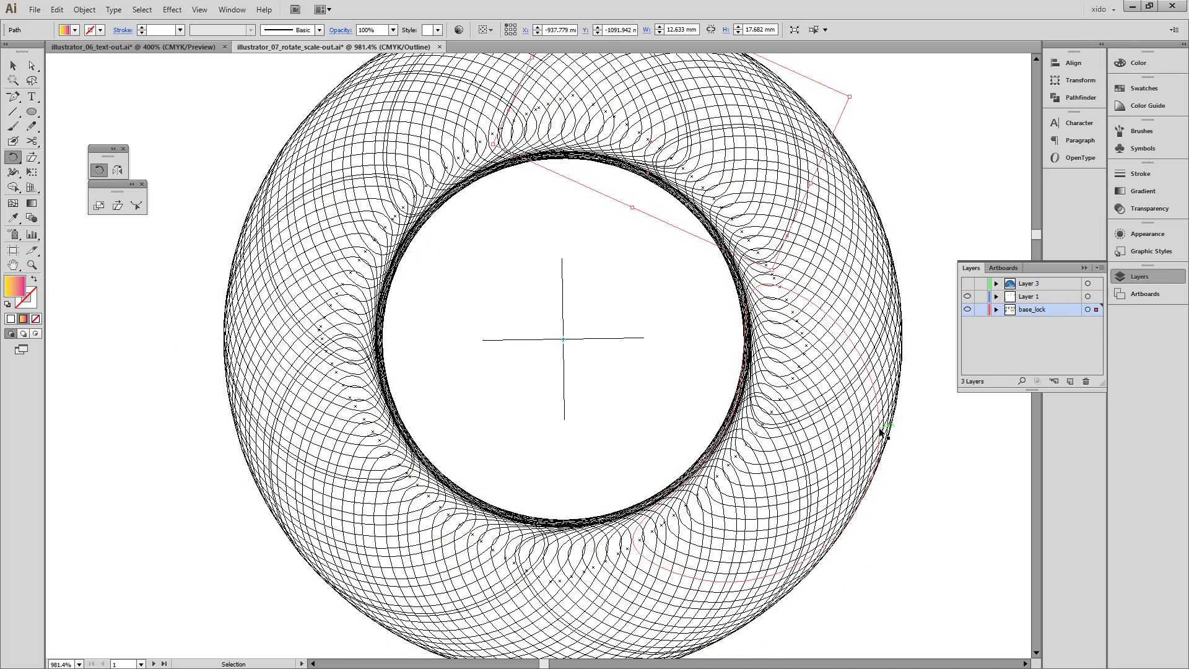
{"action": "key", "text": "ctrl+d"}
{"action": "key", "text": "ctrl+d"}
{"action": "key", "text": "ctrl+d"}
{"action": "key", "text": "ctrl+d"}
{"action": "key", "text": "ctrl+d"}
{"action": "key", "text": "ctrl+d"}
{"action": "key", "text": "ctrl+d"}
{"action": "key", "text": "ctrl+d"}
{"action": "key", "text": "ctrl+d"}
{"action": "key", "text": "ctrl+d"}
{"action": "key", "text": "ctrl+d"}
{"action": "key", "text": "ctrl+d"}
{"action": "key", "text": "ctrl+d"}
{"action": "key", "text": "ctrl+d"}
{"action": "key", "text": "ctrl+d"}
{"action": "key", "text": "ctrl+d"}
{"action": "key", "text": "ctrl+d"}
{"action": "key", "text": "ctrl+d"}
{"action": "key", "text": "ctrl+d"}
{"action": "key", "text": "ctrl+d"}
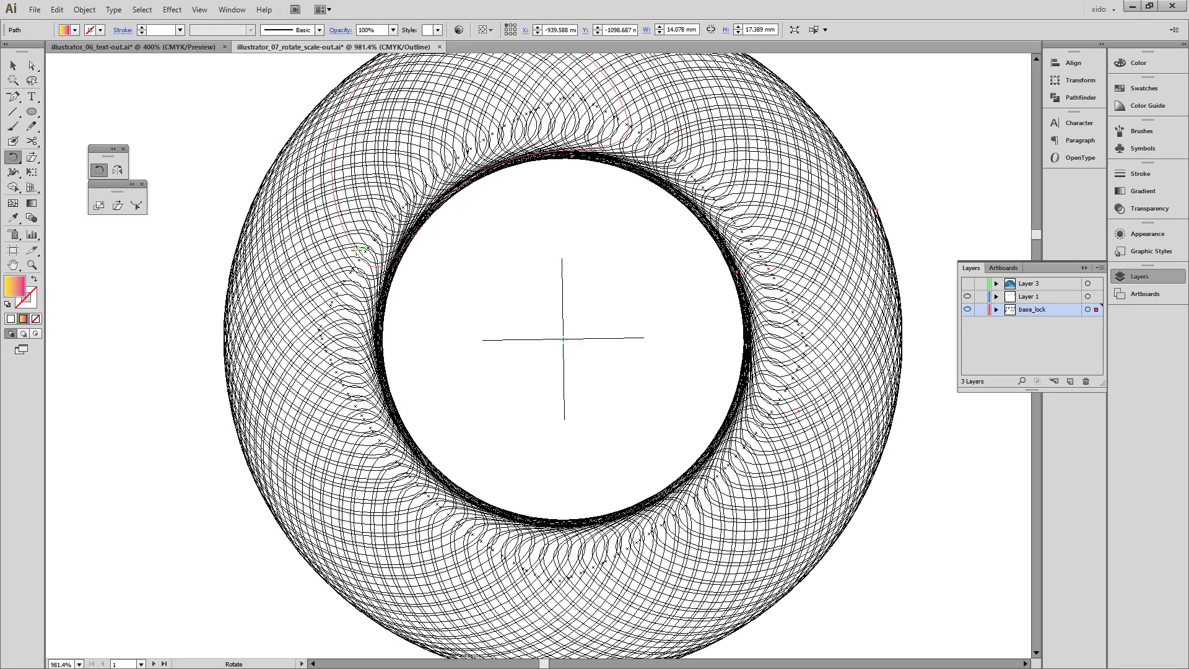
- Undo all the rotated copies, back to the single crescent beside its cross with the base_lock layer locked
{"action": "key", "text": "ctrl+z"}
{"action": "key", "text": "ctrl+z"}
{"action": "key", "text": "ctrl+z"}
{"action": "key", "text": "ctrl+z"}
{"action": "key", "text": "ctrl+z"}
{"action": "key", "text": "ctrl+z"}
{"action": "key", "text": "ctrl+z"}
{"action": "key", "text": "ctrl+z"}
{"action": "key", "text": "ctrl+z"}
{"action": "key", "text": "ctrl+z"}
{"action": "key", "text": "ctrl+z"}
{"action": "key", "text": "ctrl+z"}
{"action": "key", "text": "ctrl+z"}
{"action": "key", "text": "ctrl+z"}
{"action": "key", "text": "ctrl+z"}
{"action": "key", "text": "ctrl+z"}
{"action": "key", "text": "ctrl+z"}
{"action": "key", "text": "ctrl+z"}
{"action": "key", "text": "ctrl+z"}
{"action": "key", "text": "ctrl+z"}
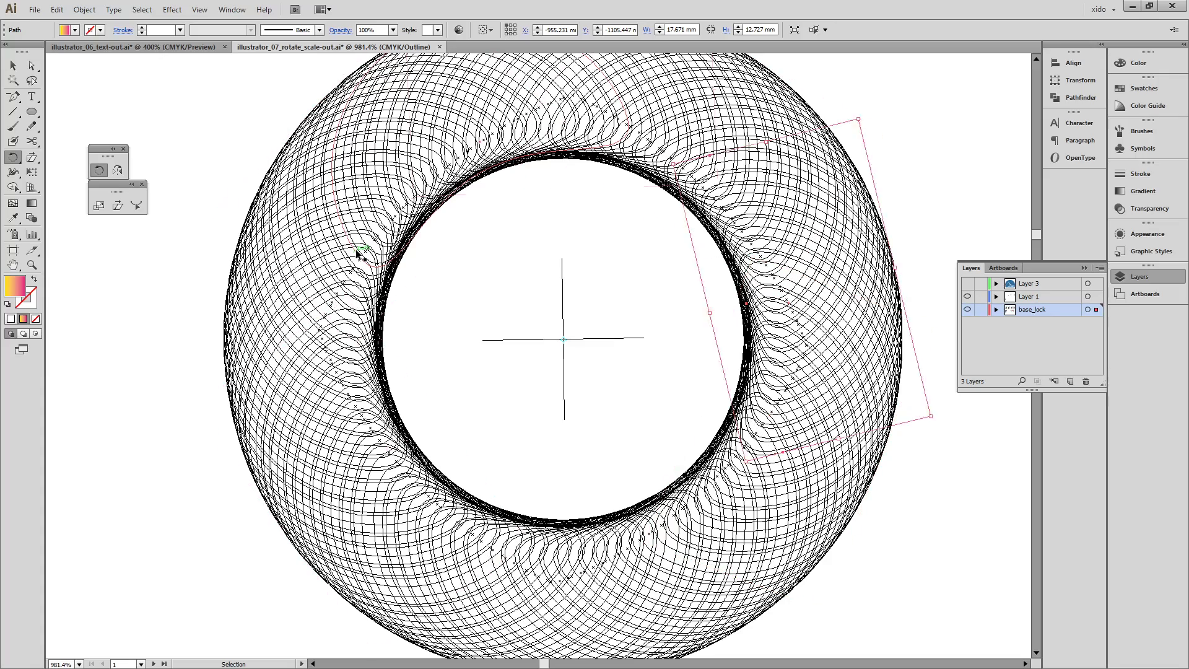
{"action": "key", "text": "ctrl+z"}
{"action": "key", "text": "ctrl+z"}
{"action": "key", "text": "ctrl+z"}
{"action": "key", "text": "ctrl+z"}
{"action": "key", "text": "ctrl+z"}
{"action": "key", "text": "ctrl+z"}
{"action": "key", "text": "ctrl+z"}
{"action": "key", "text": "ctrl+z"}
{"action": "key", "text": "ctrl+z"}
{"action": "key", "text": "ctrl+z"}
{"action": "key", "text": "ctrl+z"}
{"action": "key", "text": "ctrl+z"}
{"action": "key", "text": "ctrl+z"}
{"action": "key", "text": "ctrl+z"}
{"action": "key", "text": "ctrl+z"}
{"action": "key", "text": "ctrl+z"}
{"action": "key", "text": "ctrl+z"}
{"action": "key", "text": "ctrl+z"}
{"action": "key", "text": "ctrl+z"}
{"action": "key", "text": "ctrl+z"}
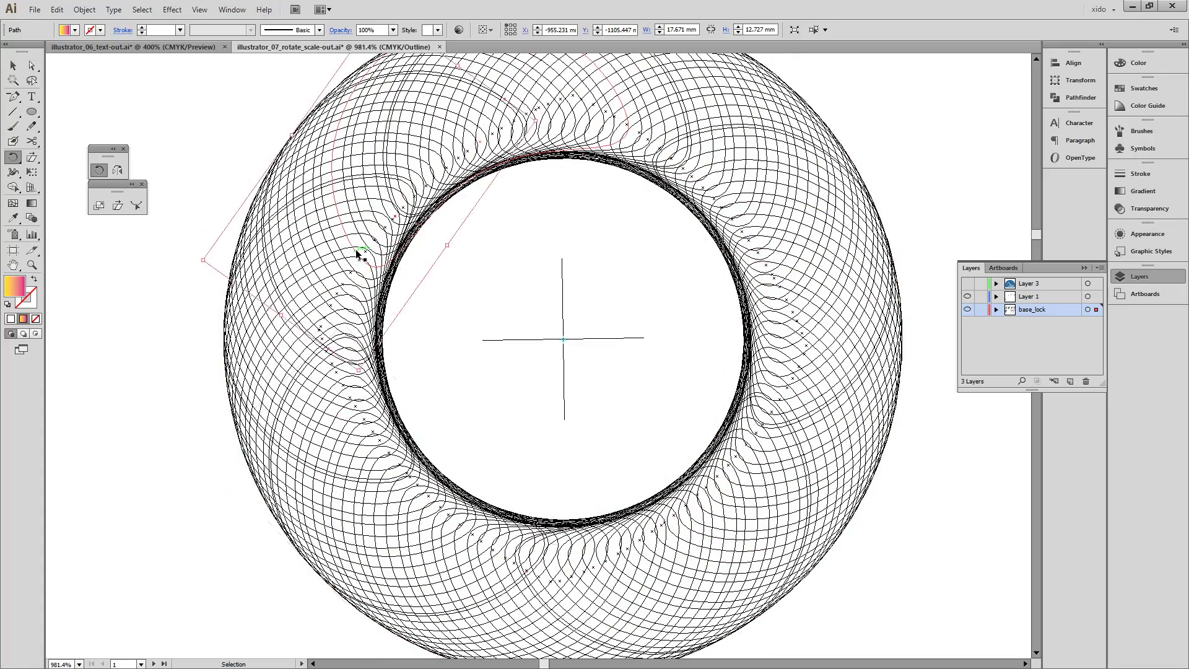
{"action": "key", "text": "ctrl+z"}
{"action": "key", "text": "ctrl+z"}
{"action": "key", "text": "ctrl+z"}
{"action": "key", "text": "ctrl+z"}
{"action": "key", "text": "ctrl+z"}
{"action": "key", "text": "ctrl+z"}
{"action": "key", "text": "ctrl+z"}
{"action": "key", "text": "ctrl+z"}
{"action": "key", "text": "ctrl+z"}
{"action": "key", "text": "ctrl+z"}
{"action": "key", "text": "ctrl+z"}
{"action": "key", "text": "ctrl+z"}
{"action": "key", "text": "ctrl+z"}
{"action": "key", "text": "ctrl+z"}
{"action": "key", "text": "ctrl+z"}
{"action": "key", "text": "ctrl+z"}
{"action": "key", "text": "ctrl+z"}
{"action": "key", "text": "ctrl+z"}
{"action": "key", "text": "ctrl+z"}
{"action": "key", "text": "ctrl+z"}
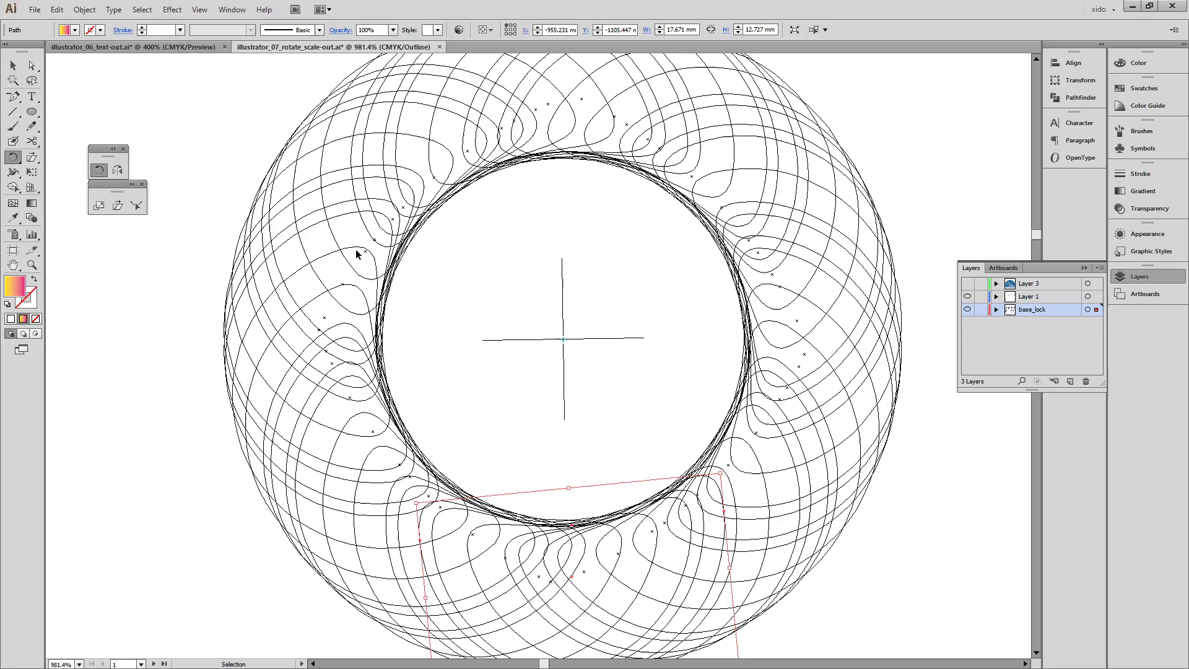
{"action": "key", "text": "ctrl+z"}
{"action": "key", "text": "ctrl+z"}
{"action": "key", "text": "ctrl+z"}
{"action": "key", "text": "ctrl+z"}
{"action": "key", "text": "ctrl+z"}
{"action": "key", "text": "ctrl+z"}
{"action": "key", "text": "ctrl+z"}
{"action": "key", "text": "ctrl+z"}
{"action": "key", "text": "ctrl+z"}
{"action": "key", "text": "ctrl+z"}
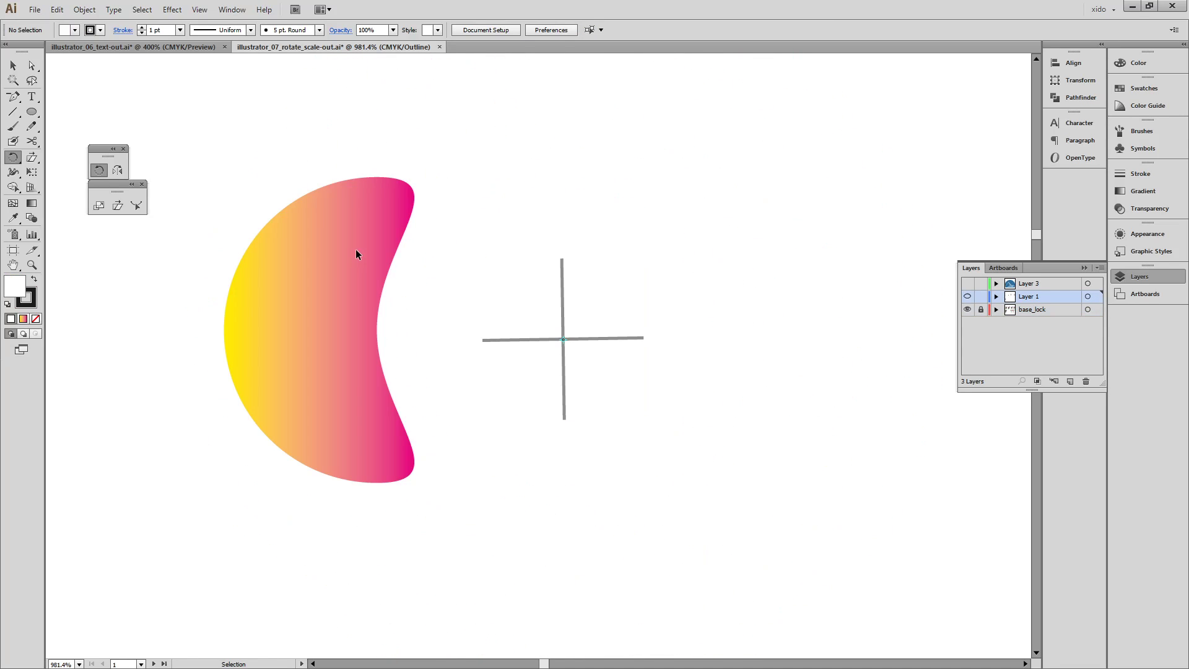
- Unlock the base_lock layer and open the rotation options for the yellow-pink crescent around the cross centre
{"action": "key", "text": "v"}
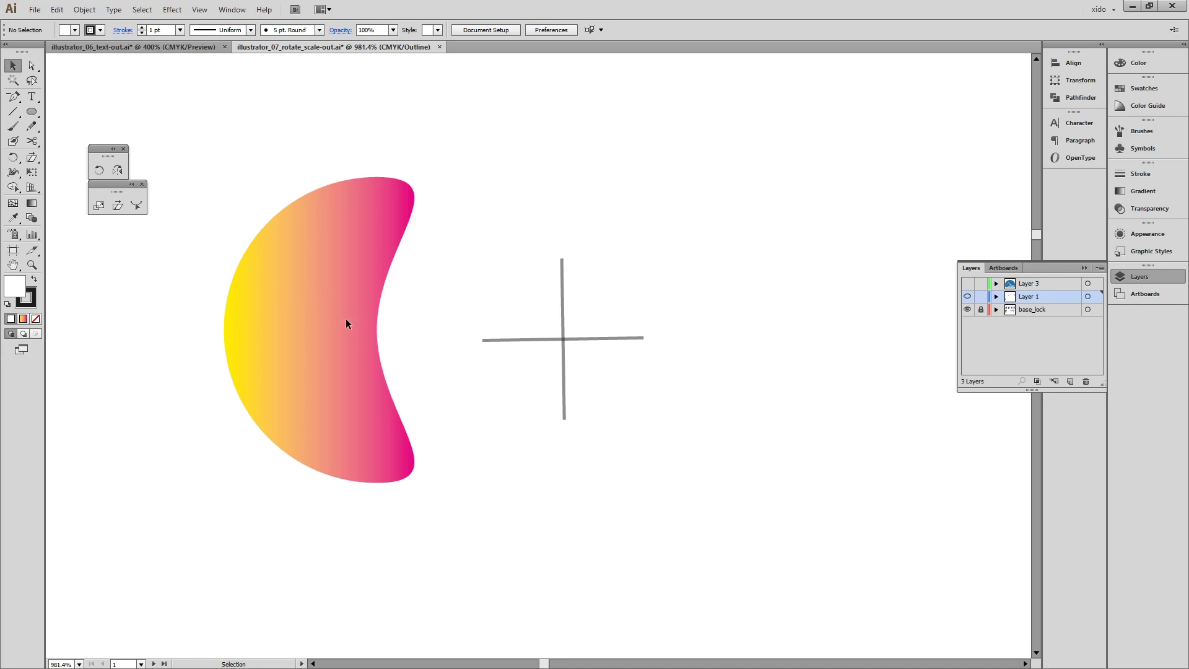
{"action": "left_click", "coordinate": [980, 309]}
{"action": "left_click", "coordinate": [308, 313]}
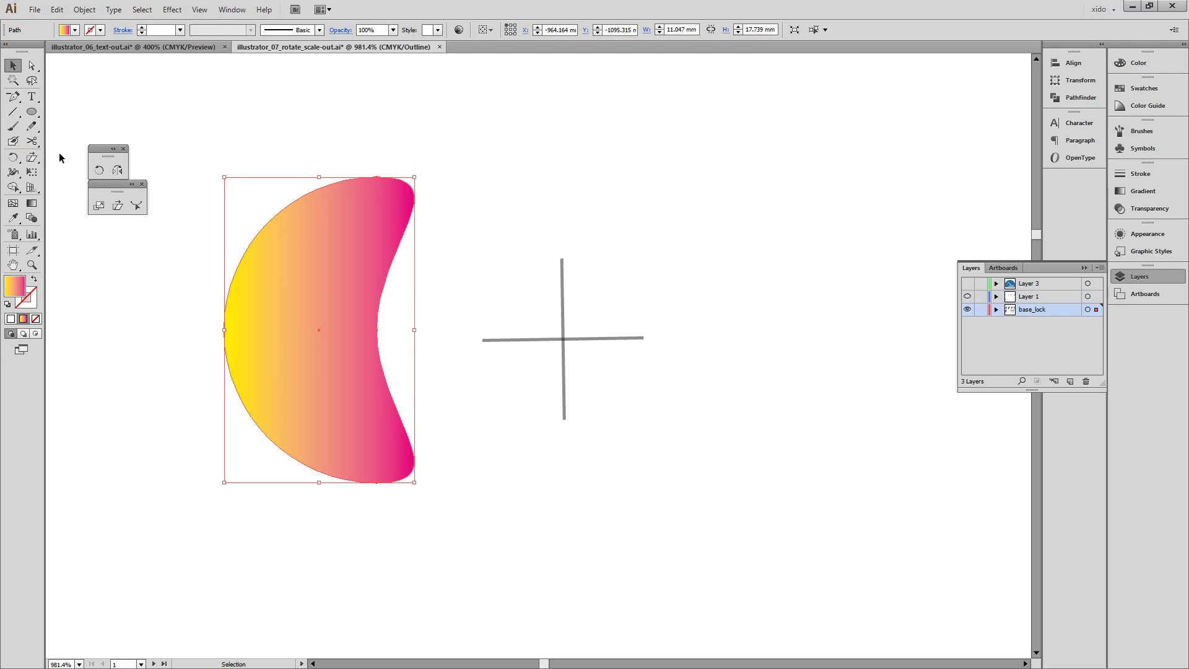
{"action": "left_click", "coordinate": [98, 171]}
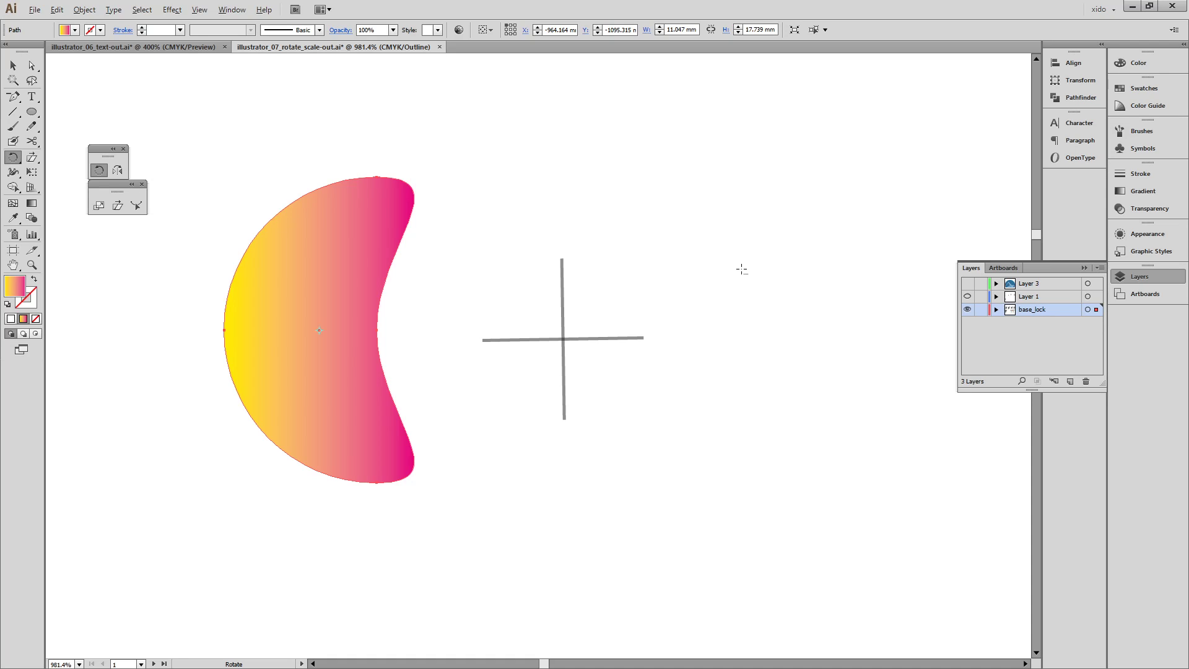
{"action": "left_click", "coordinate": [563, 340]}
{"action": "left_click", "coordinate": [564, 340], "text": "alt"}
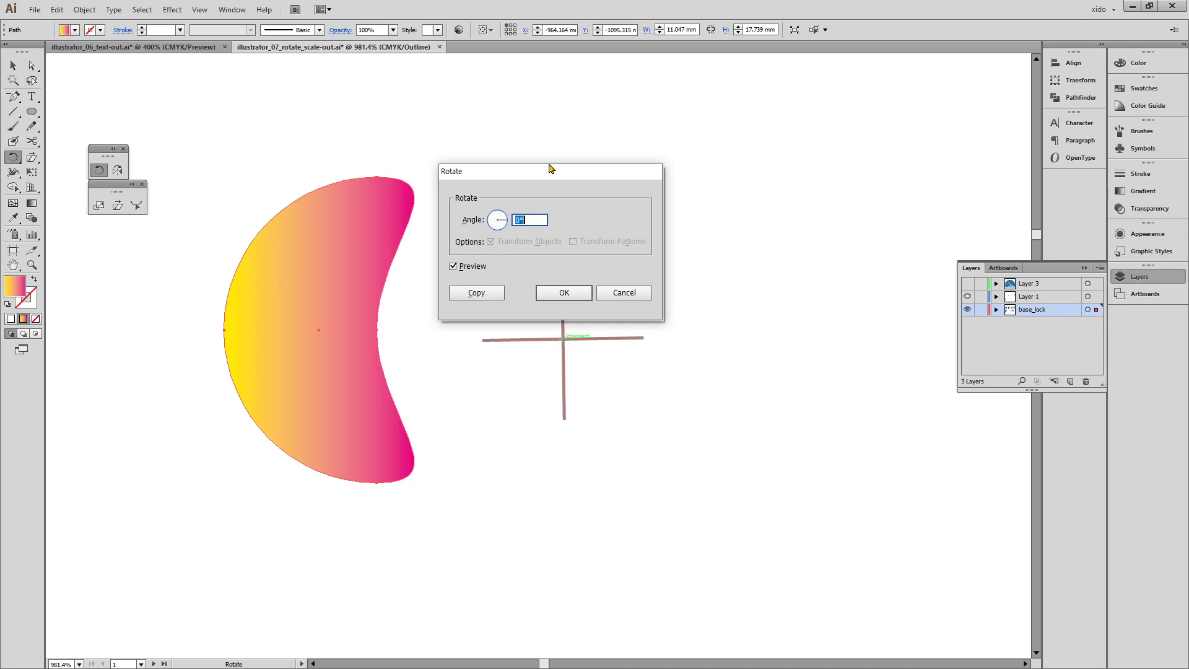
- Set the crescent's rotation angle to 15° and toggle the preview repeatedly to compare both positions
{"action": "type", "text": "15"}
{"action": "left_click", "coordinate": [476, 271]}
{"action": "left_click", "coordinate": [478, 270]}
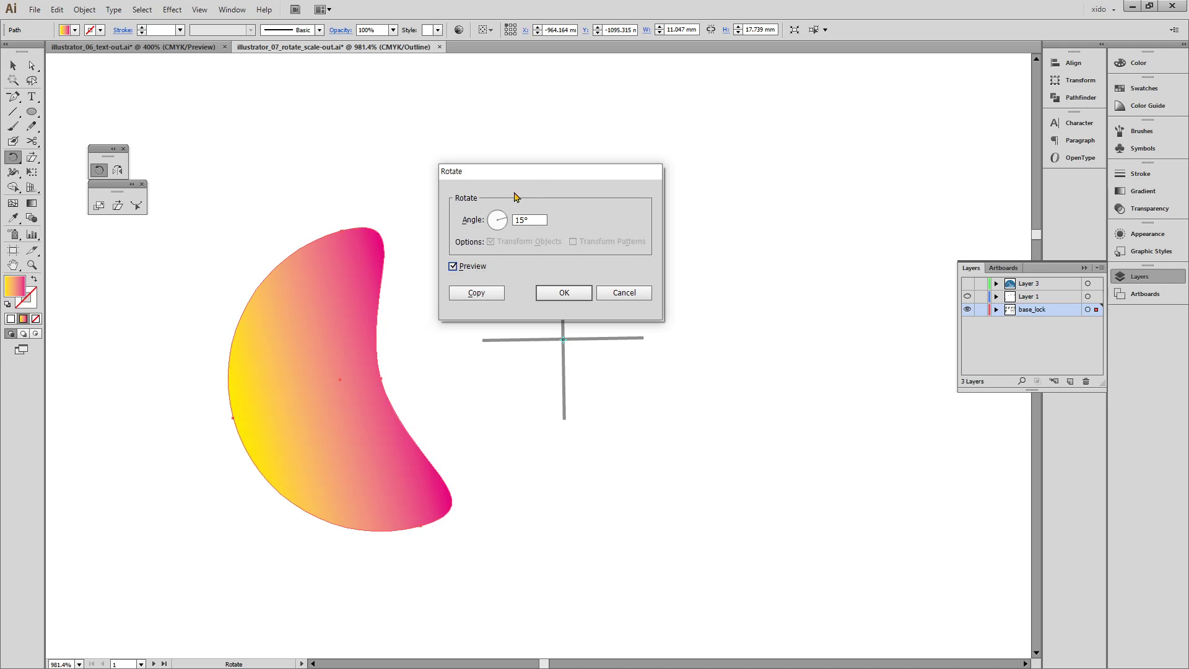
{"action": "left_click_drag", "start_coordinate": [543, 172], "coordinate": [720, 152]}
{"action": "left_click", "coordinate": [654, 251]}
{"action": "left_click", "coordinate": [656, 249]}
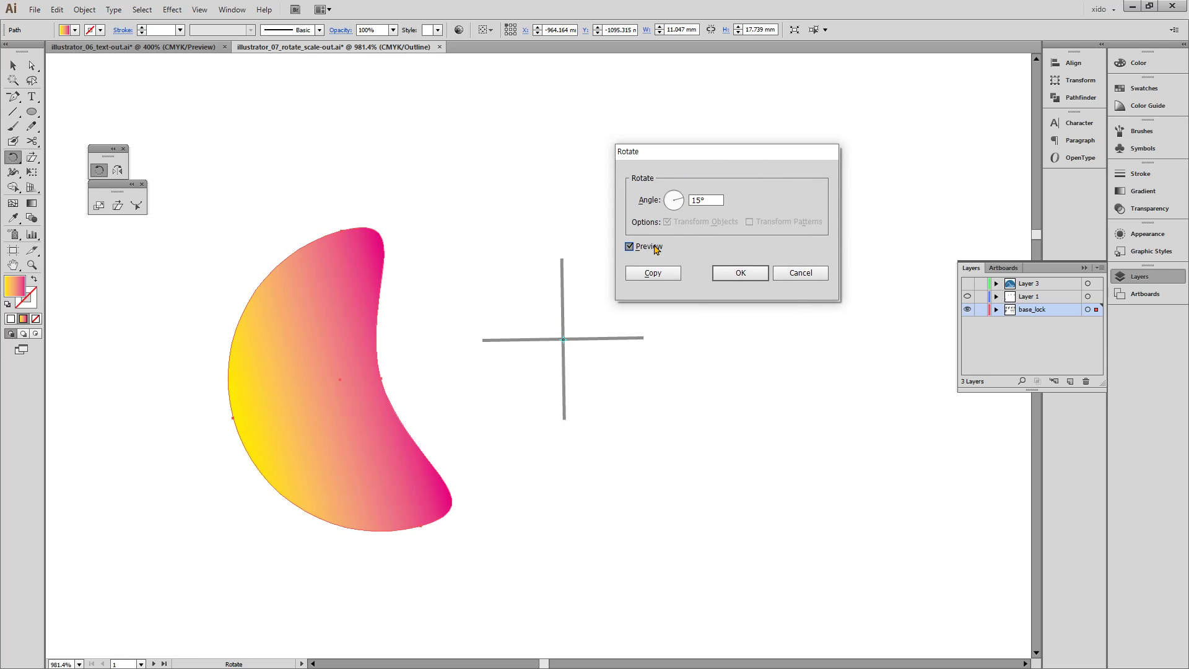
{"action": "left_click", "coordinate": [655, 249]}
{"action": "left_click", "coordinate": [656, 249]}
{"action": "left_click", "coordinate": [656, 249]}
{"action": "left_click", "coordinate": [655, 249]}
{"action": "left_click", "coordinate": [654, 249]}
{"action": "left_click", "coordinate": [652, 249]}
- Change the crescent's rotation angle to 45° with the preview on
{"action": "double_click", "coordinate": [706, 200]}
{"action": "type", "text": "45"}
{"action": "key", "text": "Tab"}
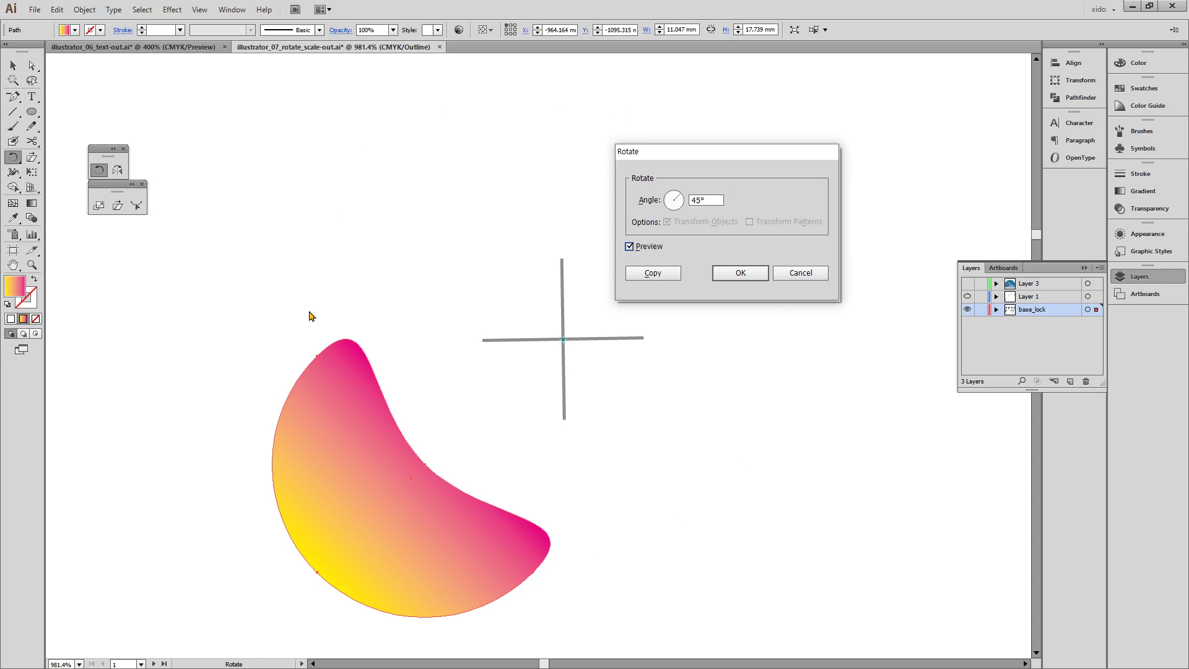
- Replace the rotation angle with 360/17 and create a rotated copy of the crescent around the cross centre
{"action": "left_click", "coordinate": [711, 201]}
{"action": "double_click", "coordinate": [710, 201]}
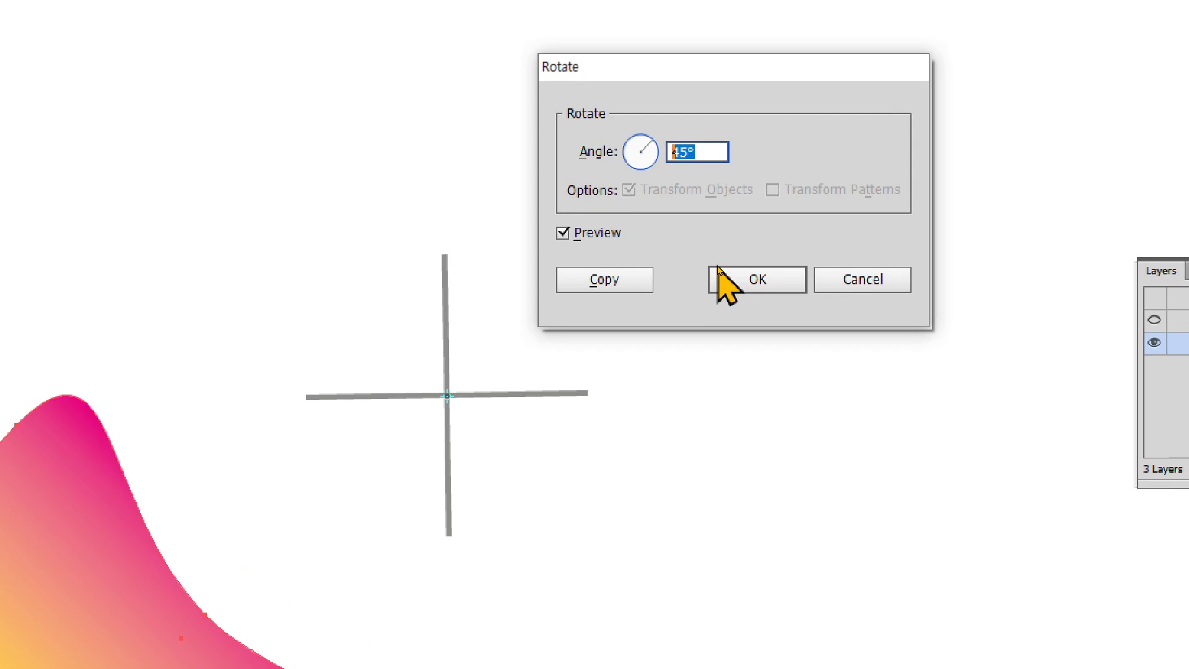
{"action": "type", "text": "360"}
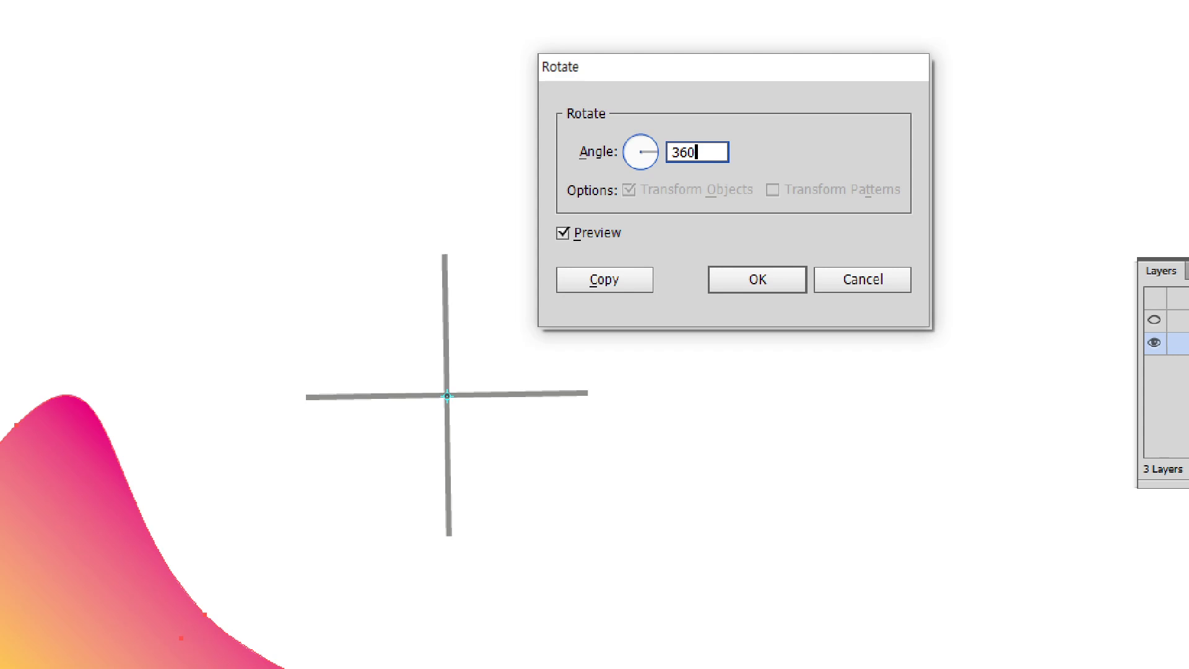
{"action": "type", "text": "/4"}
{"action": "key", "text": "BackSpace"}
{"action": "type", "text": "17"}
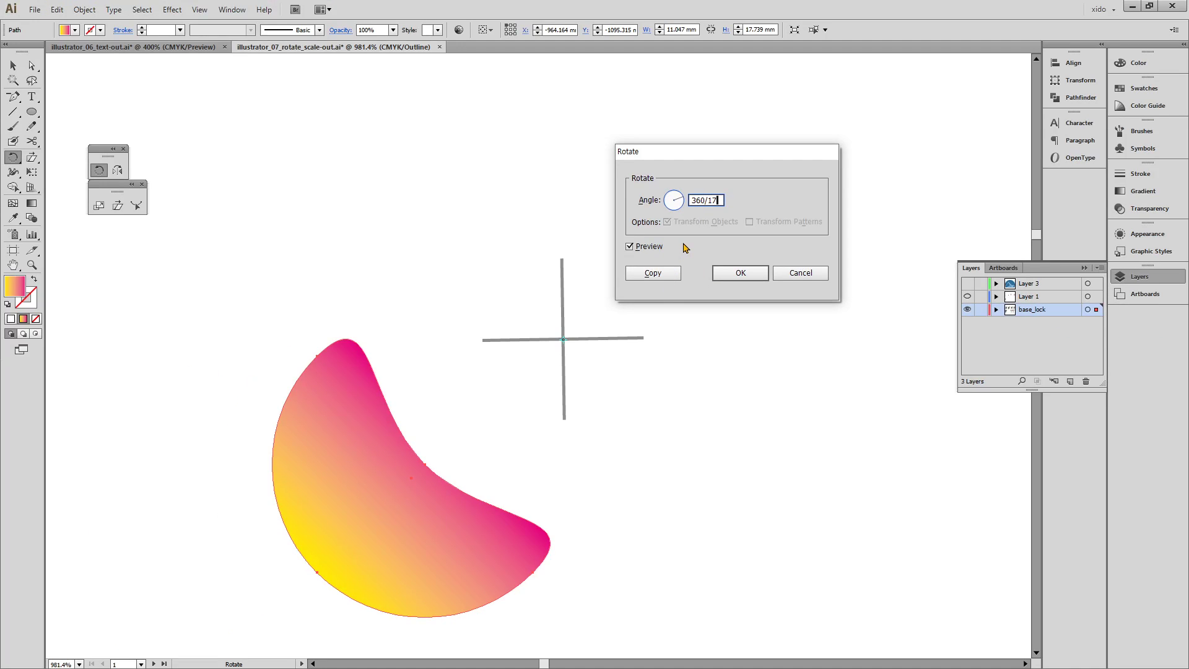
{"action": "key", "text": "Tab"}
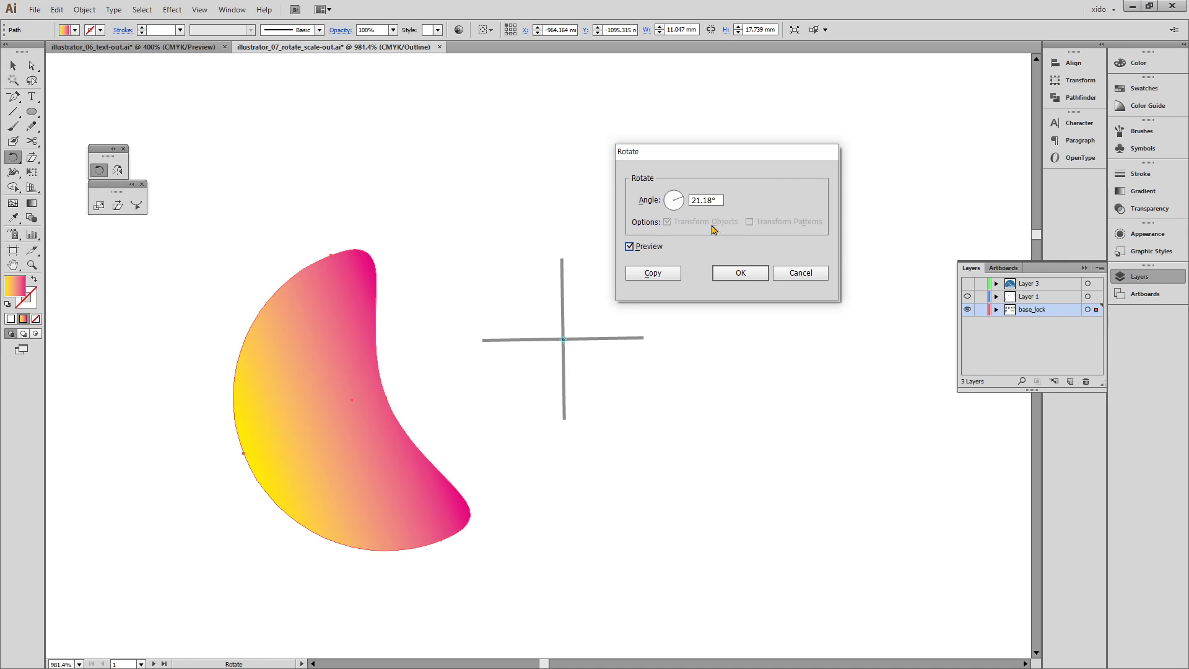
{"action": "left_click", "coordinate": [669, 280]}
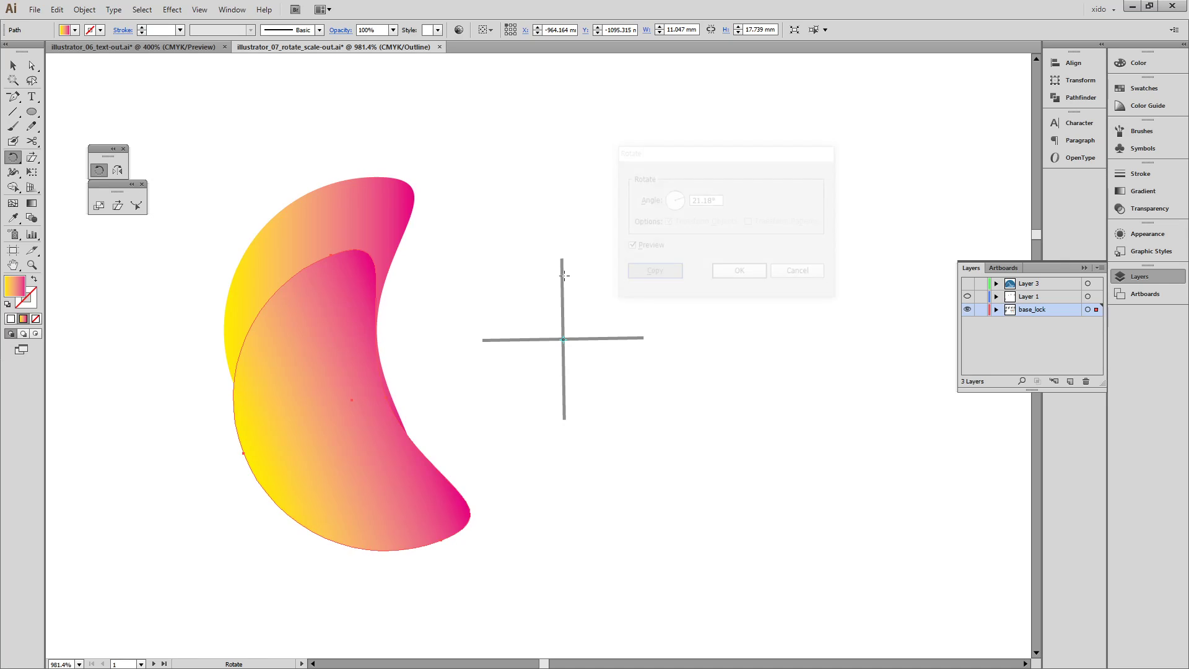
- Display the artwork as outlines and repeat the 360/17 rotated copy until the crescents close a full ring around the cross
{"action": "key", "text": "ctrl+y"}
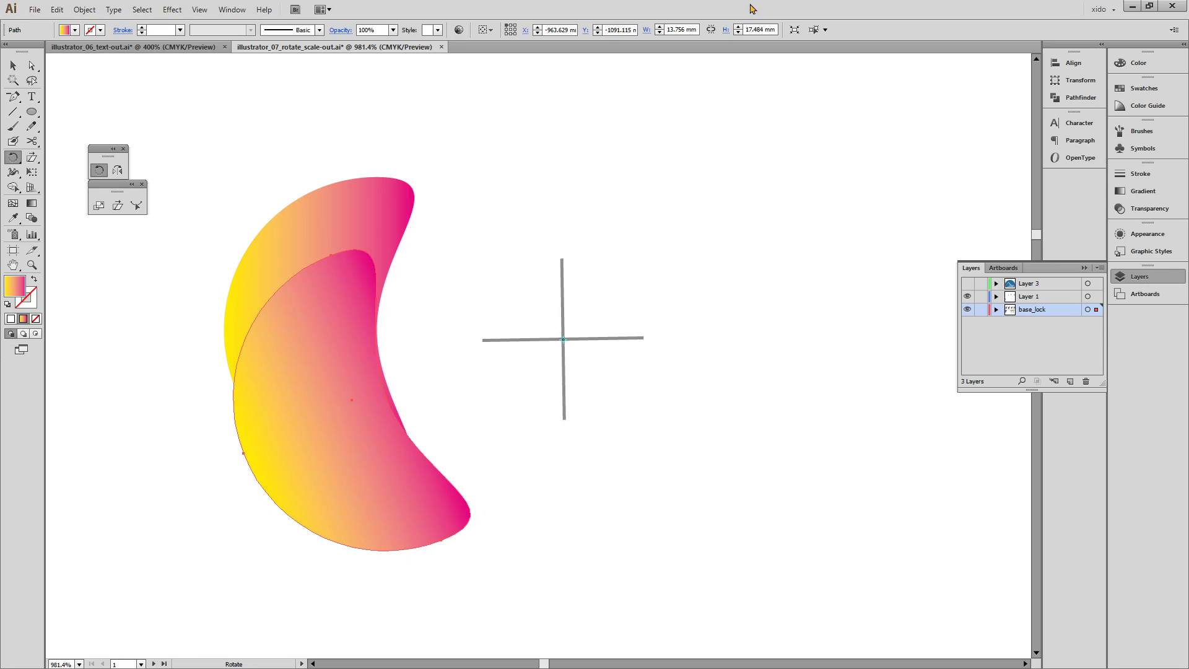
{"action": "key", "text": "ctrl+y"}
{"action": "key", "text": "ctrl+d"}
{"action": "key", "text": "ctrl+d"}
{"action": "key", "text": "ctrl+d"}
{"action": "key", "text": "ctrl+d"}
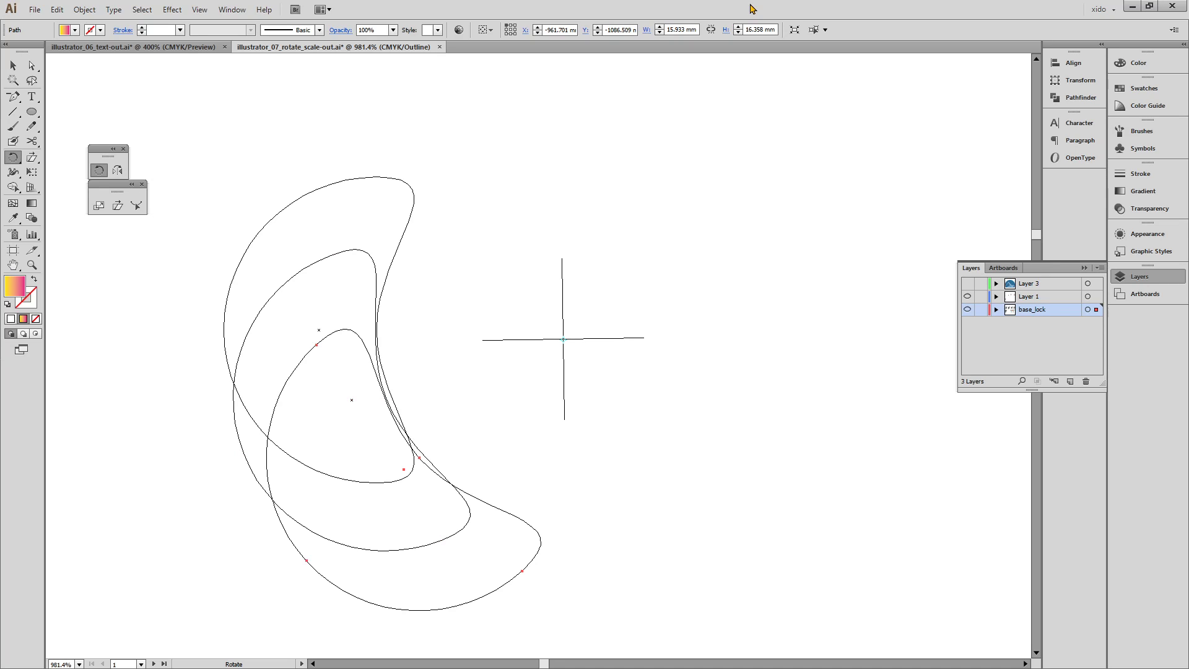
{"action": "key", "text": "ctrl+d"}
{"action": "key", "text": "ctrl+d"}
{"action": "key", "text": "ctrl+d"}
{"action": "key", "text": "ctrl+d"}
{"action": "key", "text": "ctrl+d"}
{"action": "key", "text": "ctrl+d"}
{"action": "key", "text": "ctrl+d"}
{"action": "key", "text": "ctrl+d"}
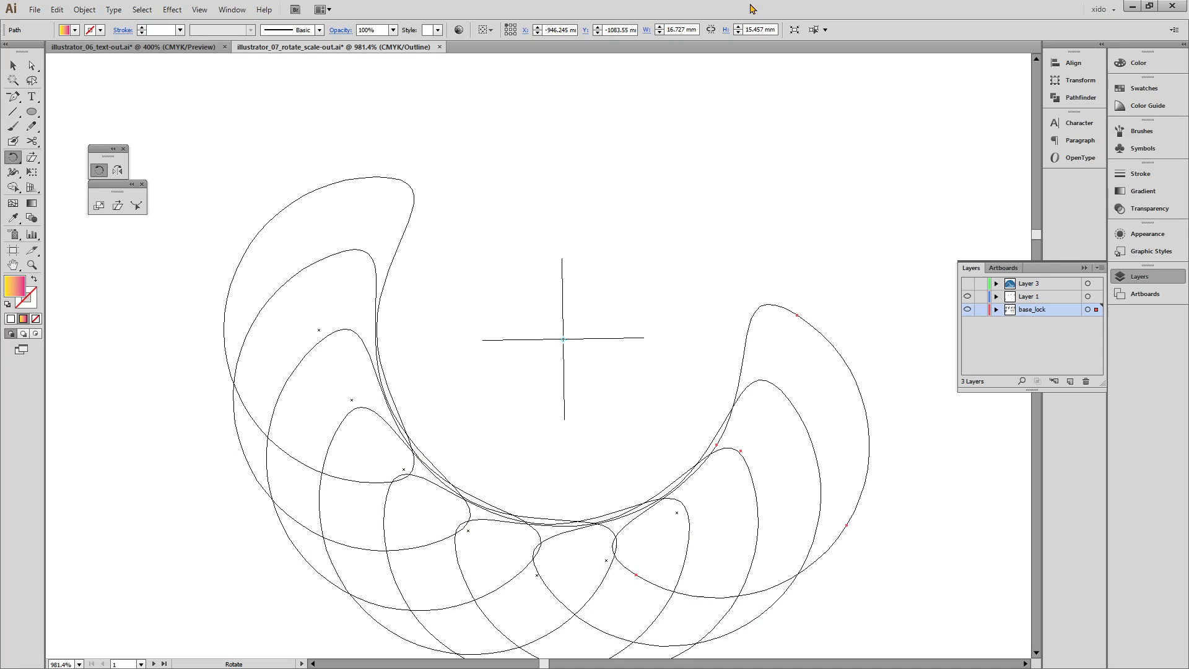
{"action": "key", "text": "ctrl+d"}
{"action": "key", "text": "ctrl+d"}
{"action": "key", "text": "ctrl+d"}
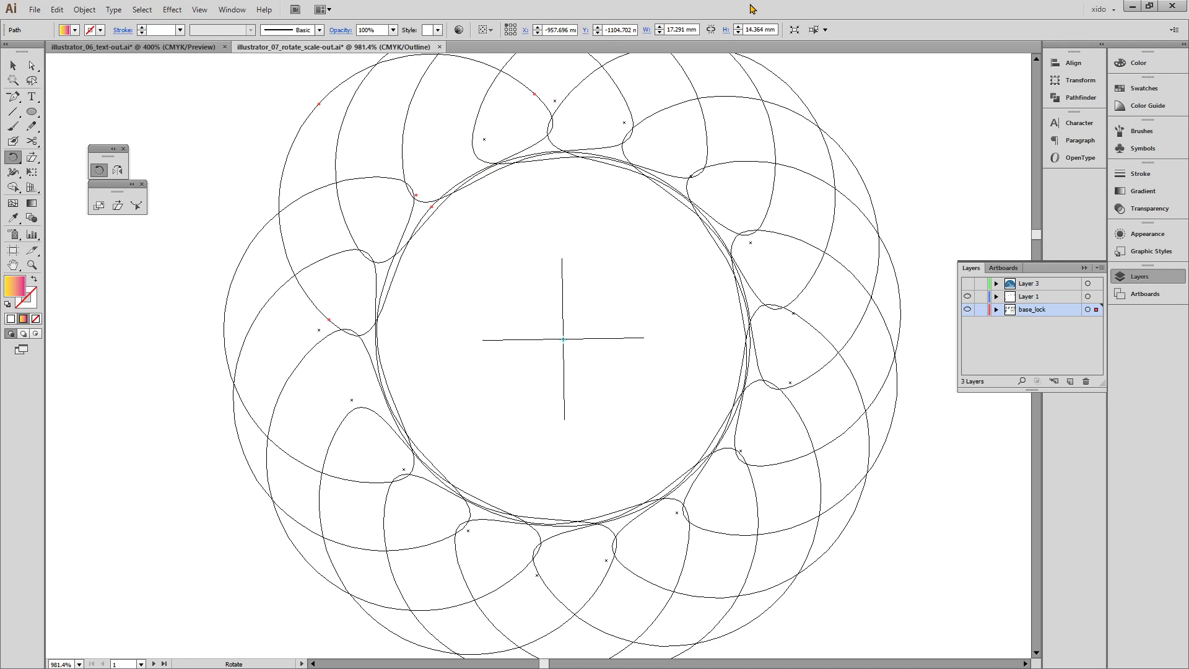
- Display the completed crescent ring in full-colour preview
{"action": "left_click", "coordinate": [297, 200]}
{"action": "key", "text": "r"}
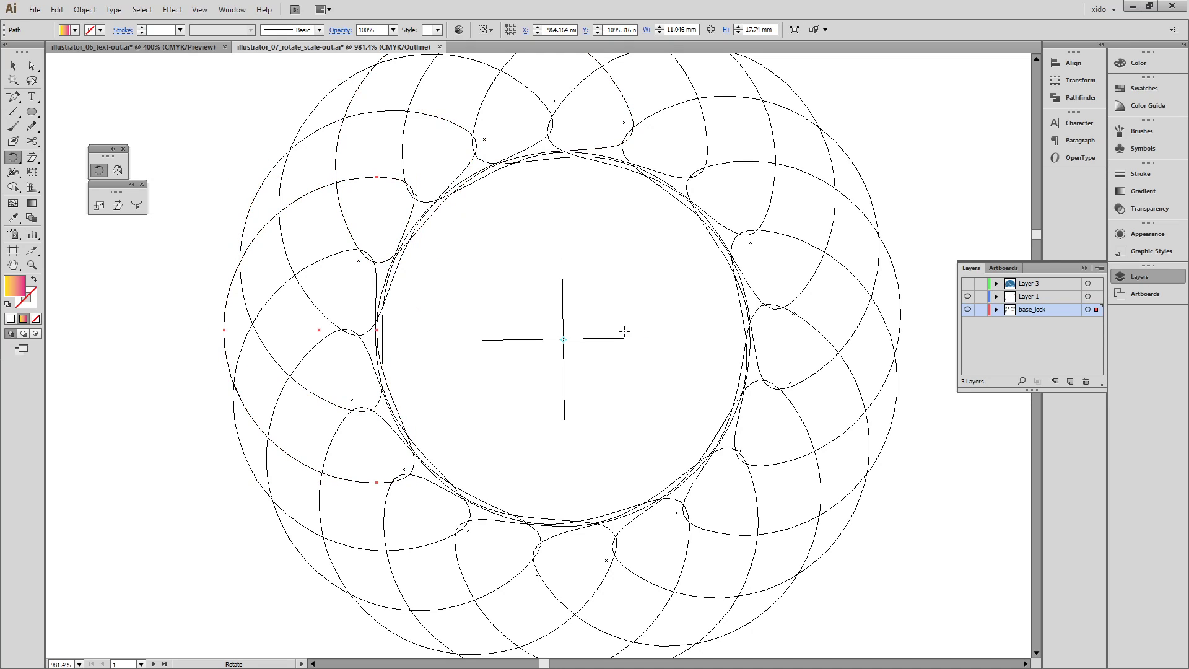
{"action": "key", "text": "ctrl+y"}
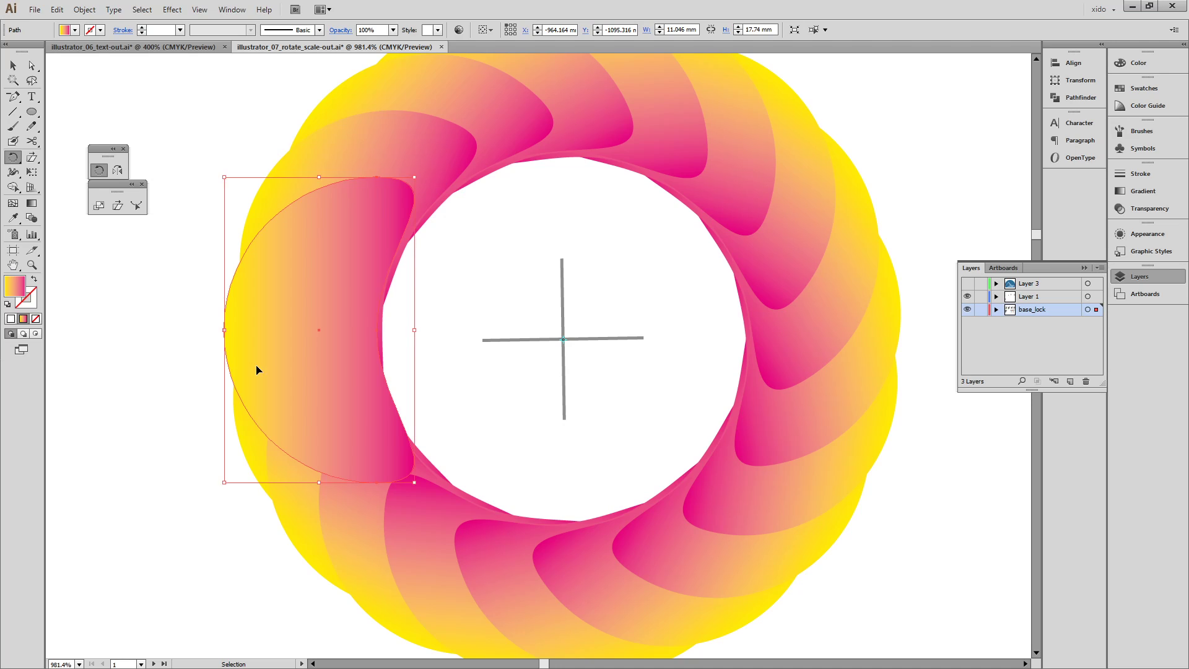
- Undo every 360/17 rotated copy, back to the single crescent, and deselect it
{"action": "key", "text": "ctrl+z"}
{"action": "key", "text": "ctrl+z"}
{"action": "key", "text": "ctrl+z"}
{"action": "key", "text": "ctrl+z"}
{"action": "key", "text": "ctrl+z"}
{"action": "key", "text": "ctrl+z"}
{"action": "key", "text": "ctrl+z"}
{"action": "key", "text": "ctrl+z"}
{"action": "key", "text": "ctrl+z"}
{"action": "key", "text": "ctrl+z"}
{"action": "key", "text": "ctrl+z"}
{"action": "key", "text": "ctrl+z"}
{"action": "key", "text": "ctrl+z"}
{"action": "key", "text": "ctrl+z"}
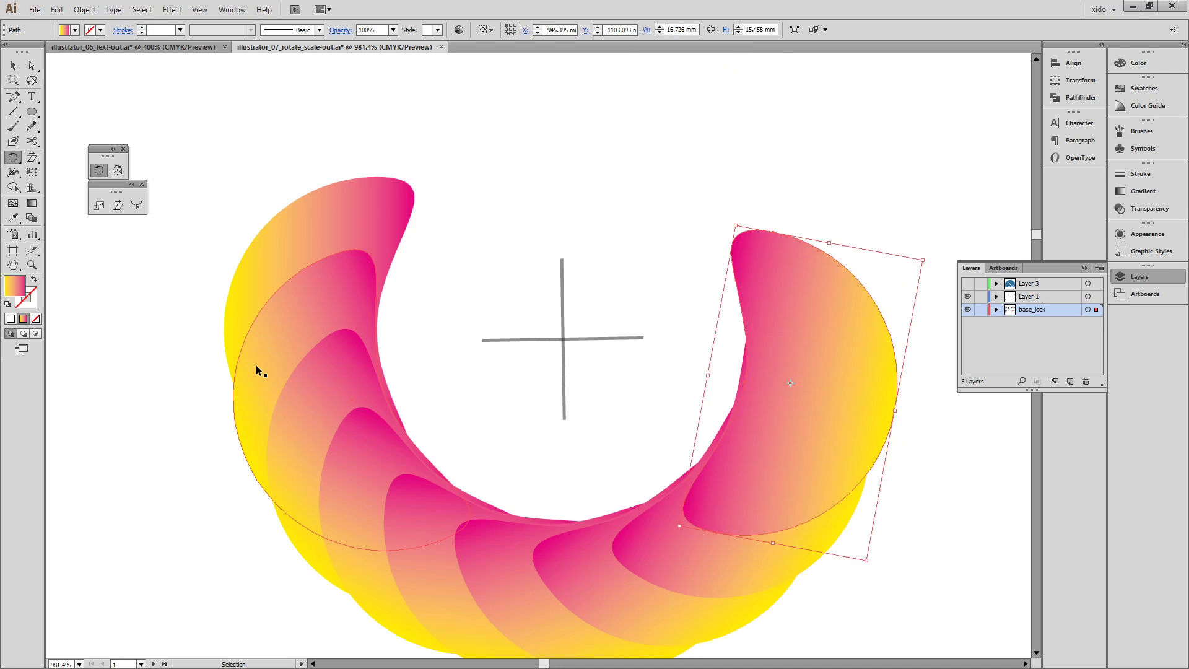
{"action": "key", "text": "ctrl+z"}
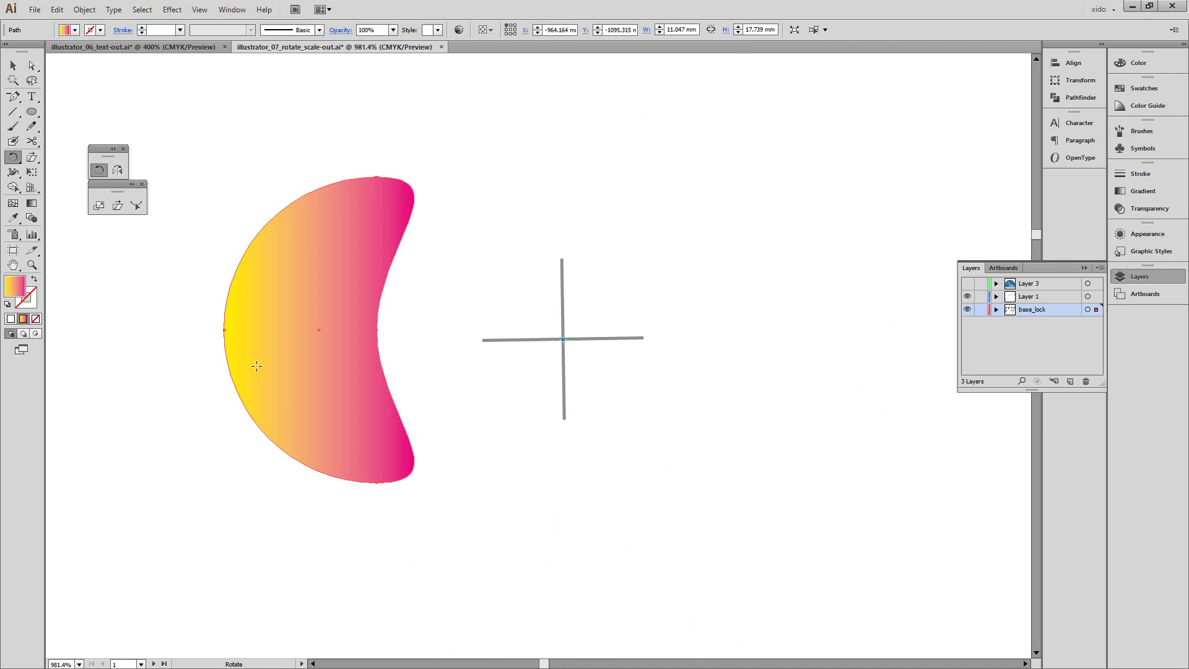
{"action": "key", "text": "v"}
{"action": "left_click", "coordinate": [572, 434]}
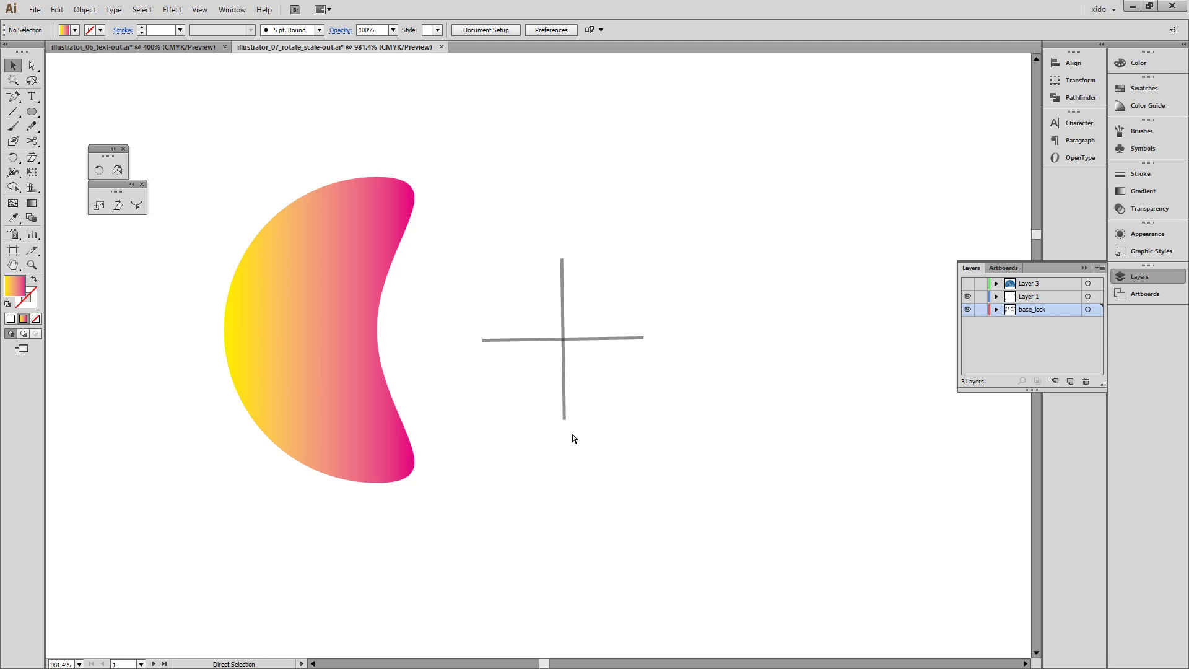
{"action": "left_click", "coordinate": [573, 434]}
- Select the single blue petal beside the black cross in the practice exercise and activate the Rotate tool
{"action": "key", "text": "space"}
{"action": "mouse_move", "coordinate": [585, 521]}
{"action": "left_mouse_down"}
{"action": "mouse_move", "coordinate": [452, 160]}
{"action": "mouse_move", "coordinate": [445, 74]}
{"action": "left_mouse_up"}
{"action": "mouse_move", "coordinate": [605, 436]}
{"action": "left_mouse_down"}
{"action": "mouse_move", "coordinate": [545, 314]}
{"action": "mouse_move", "coordinate": [525, 115]}
{"action": "left_mouse_up"}
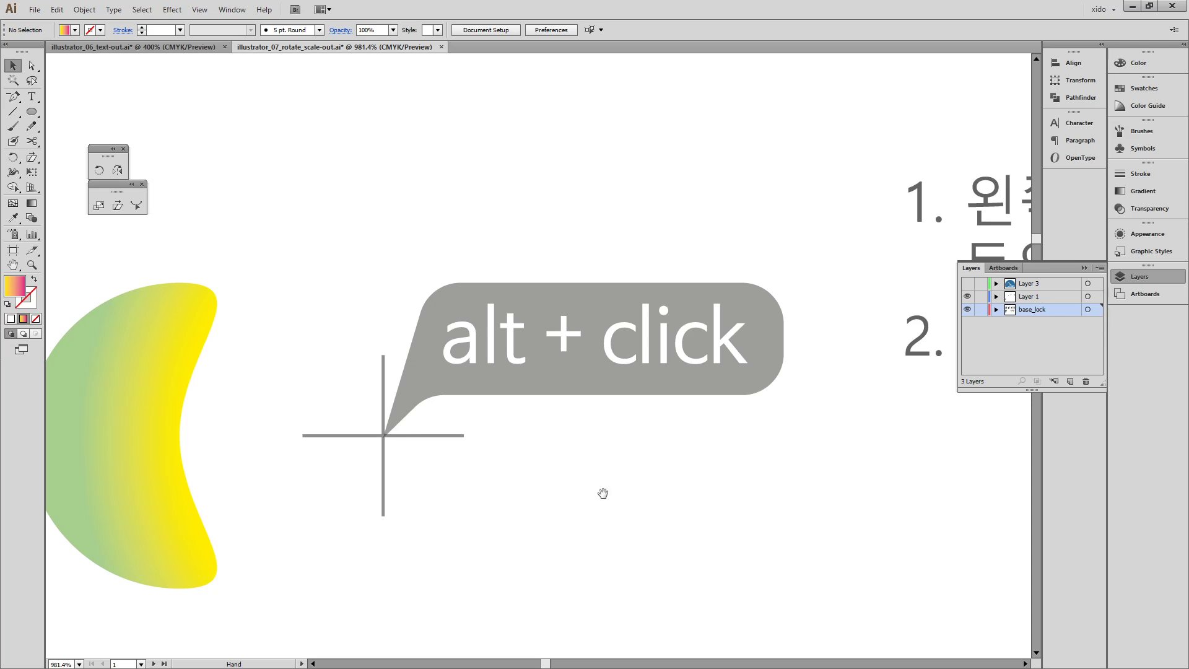
{"action": "left_click_drag", "start_coordinate": [603, 493], "coordinate": [656, 377]}
{"action": "left_click_drag", "start_coordinate": [758, 525], "coordinate": [612, 143]}
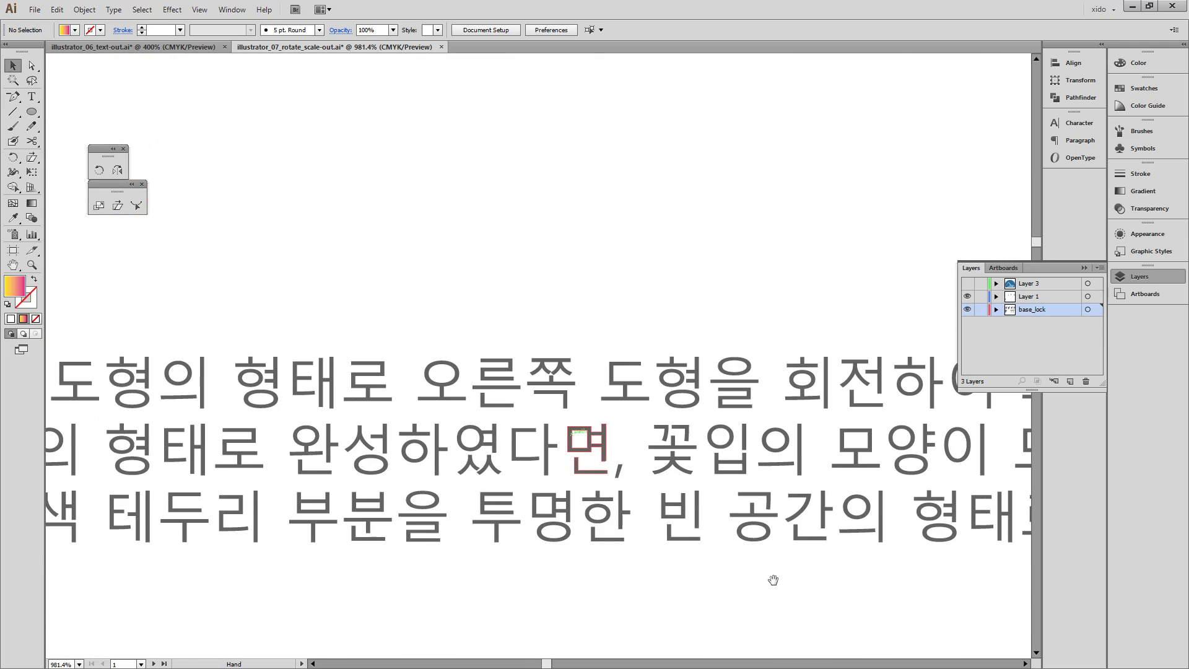
{"action": "left_click_drag", "start_coordinate": [773, 580], "coordinate": [719, 223]}
{"action": "key", "text": "ctrl+minus"}
{"action": "key", "text": "ctrl+minus"}
{"action": "key", "text": "ctrl+minus"}
{"action": "key", "text": "space"}
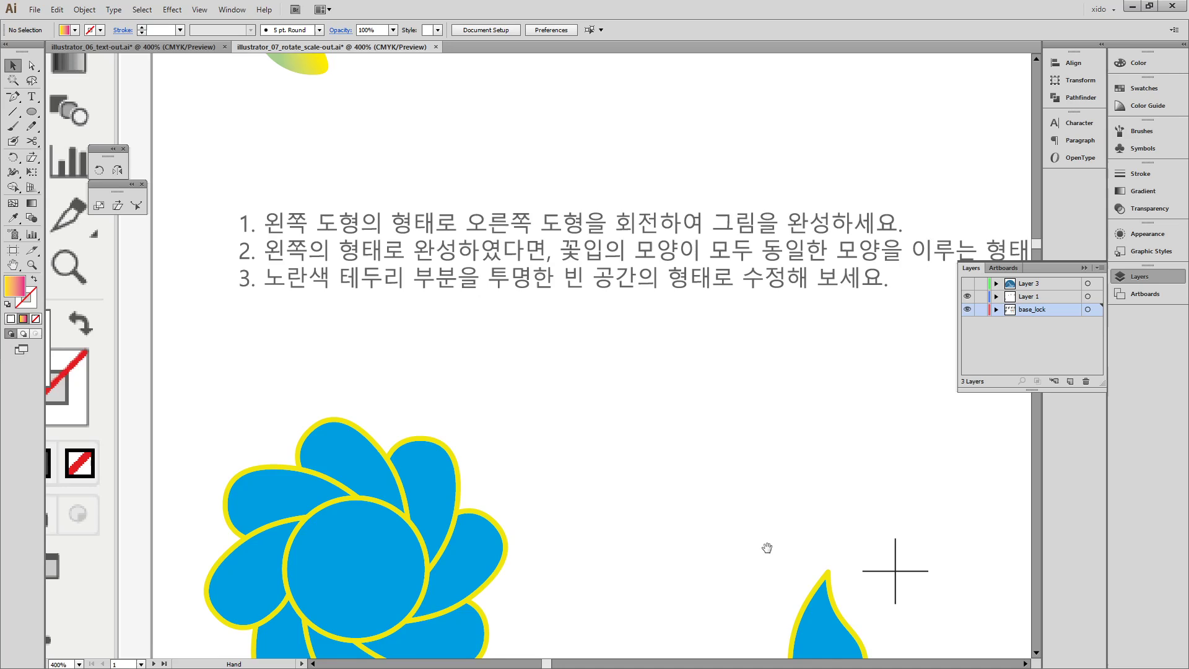
{"action": "left_click_drag", "start_coordinate": [767, 548], "coordinate": [406, 265]}
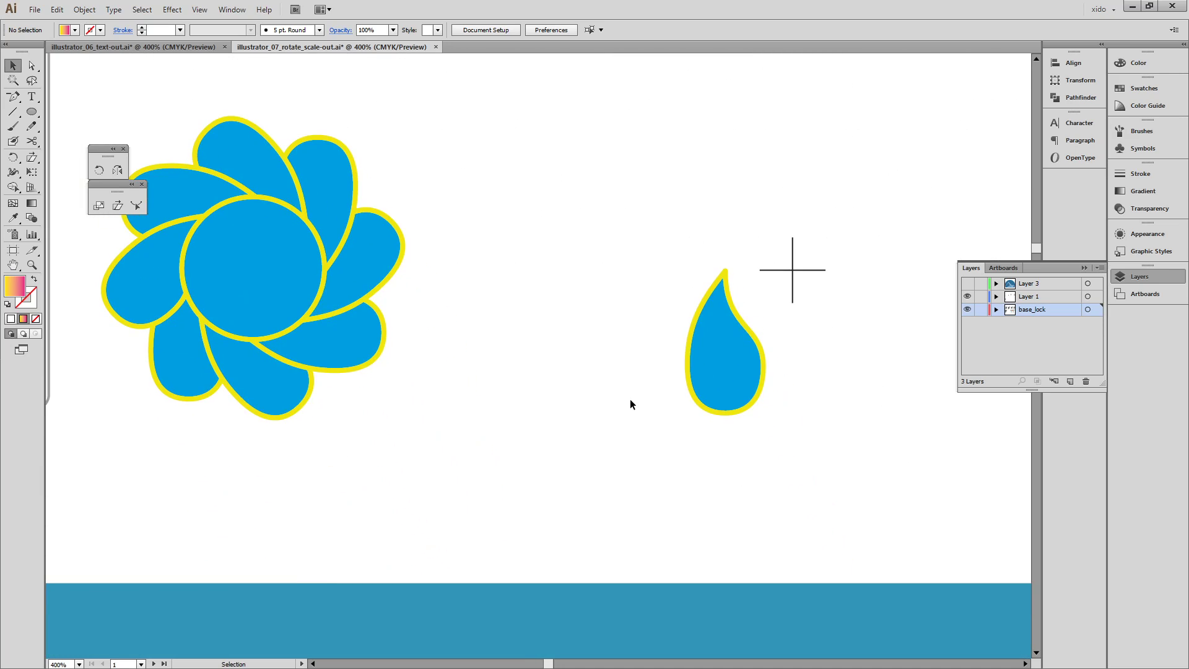
{"action": "left_click_drag", "start_coordinate": [651, 447], "coordinate": [392, 456]}
{"action": "left_click_drag", "start_coordinate": [301, 143], "coordinate": [761, 492]}
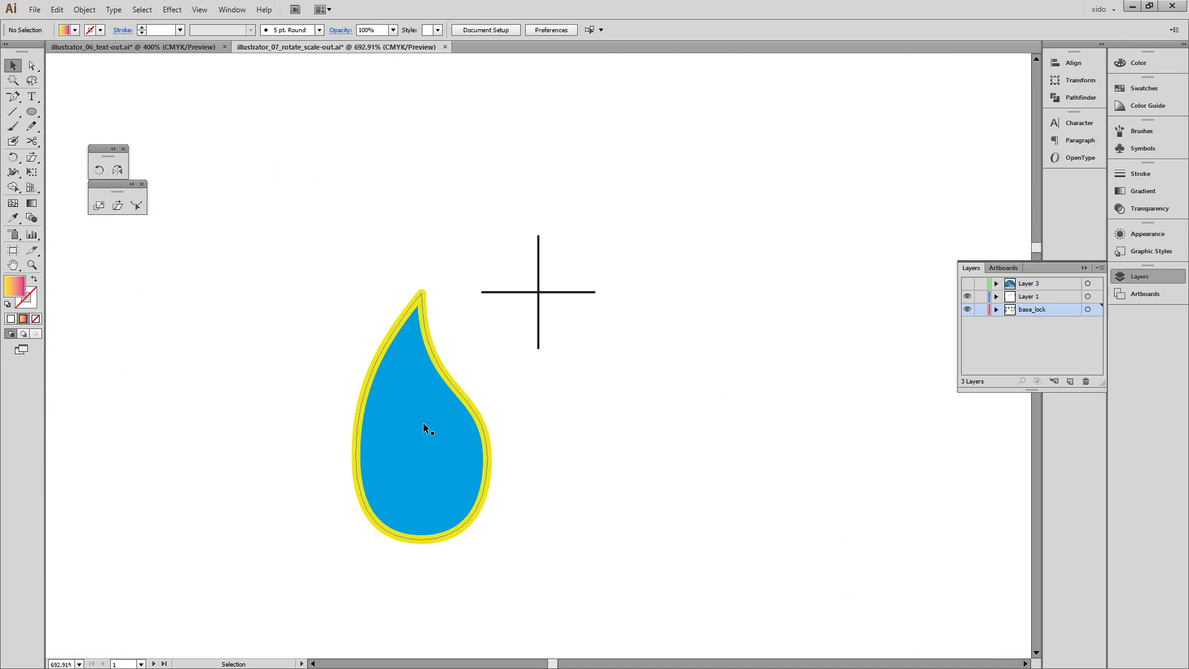
{"action": "left_click", "coordinate": [425, 429]}
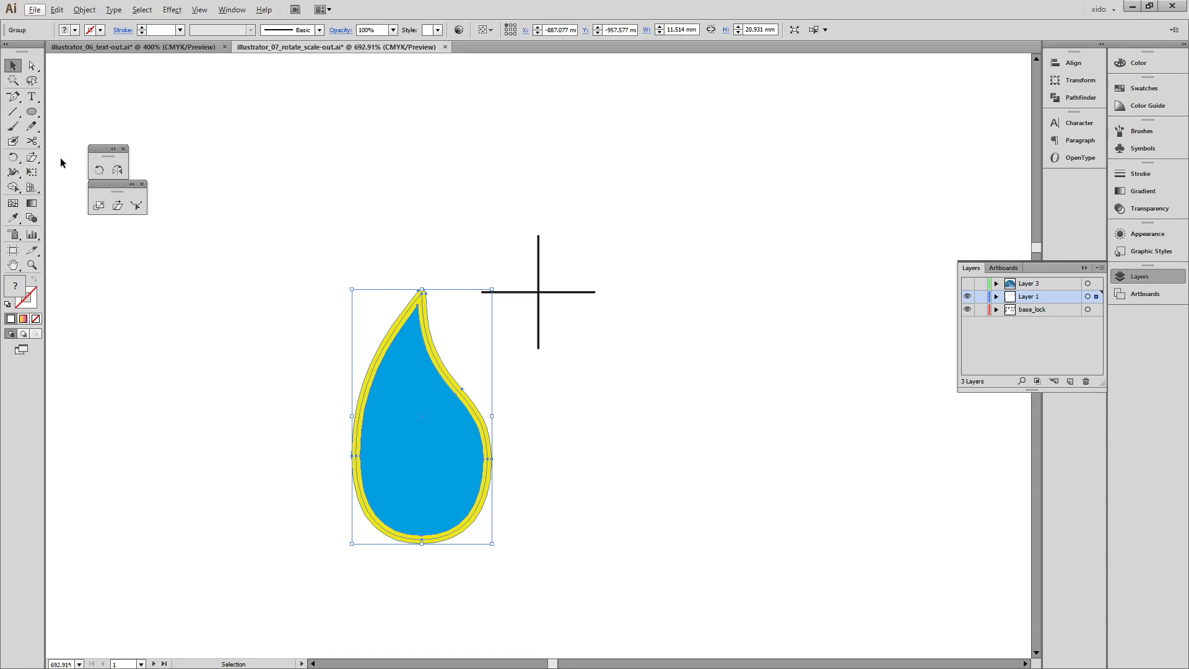
{"action": "left_click", "coordinate": [99, 170]}
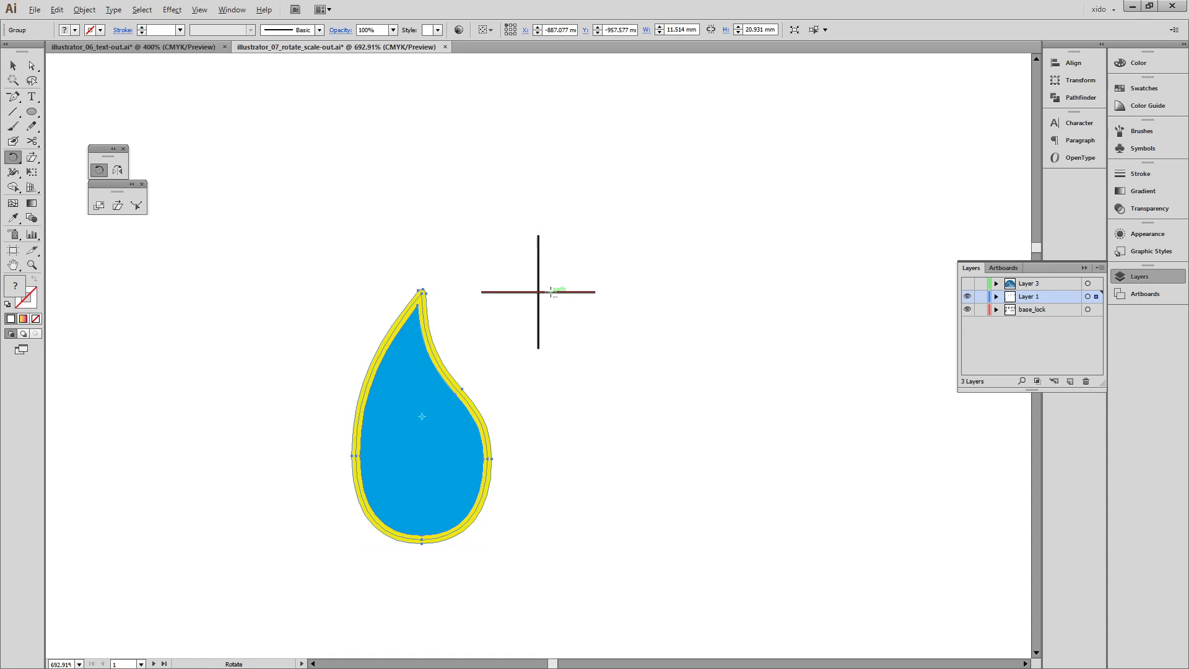
{"action": "left_click", "coordinate": [539, 291], "text": "alt"}
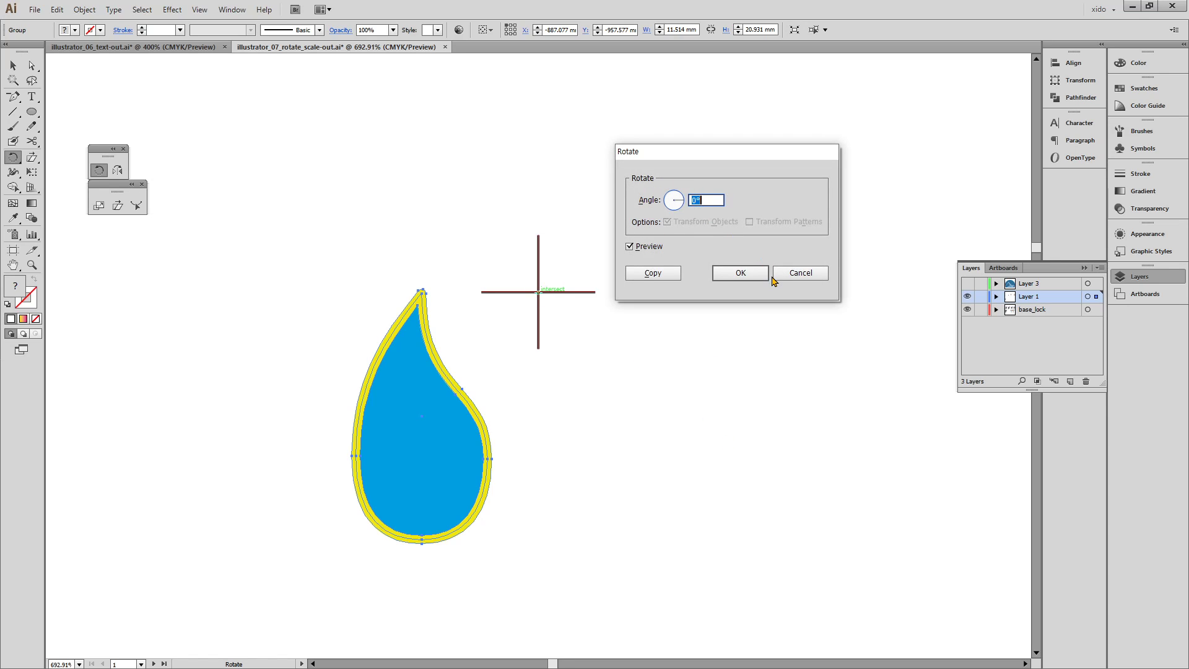
{"action": "type", "text": "360/8"}
{"action": "left_click", "coordinate": [799, 275]}
{"action": "left_click_drag", "start_coordinate": [221, 390], "coordinate": [417, 385]}
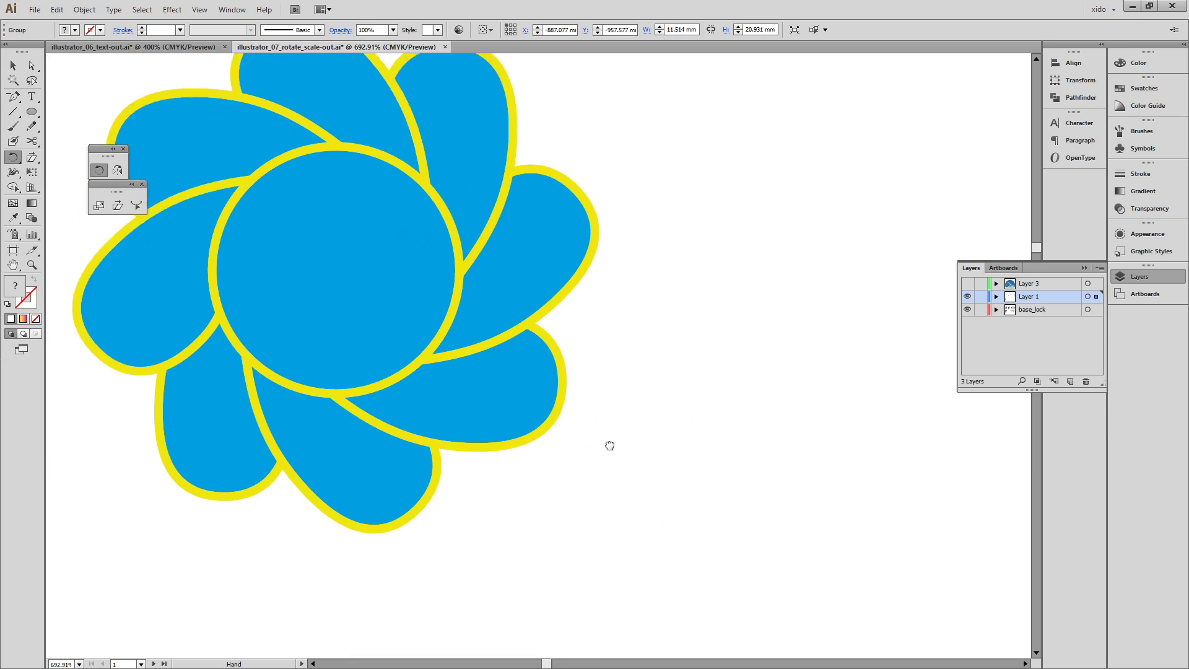
{"action": "left_click_drag", "start_coordinate": [443, 232], "coordinate": [582, 313]}
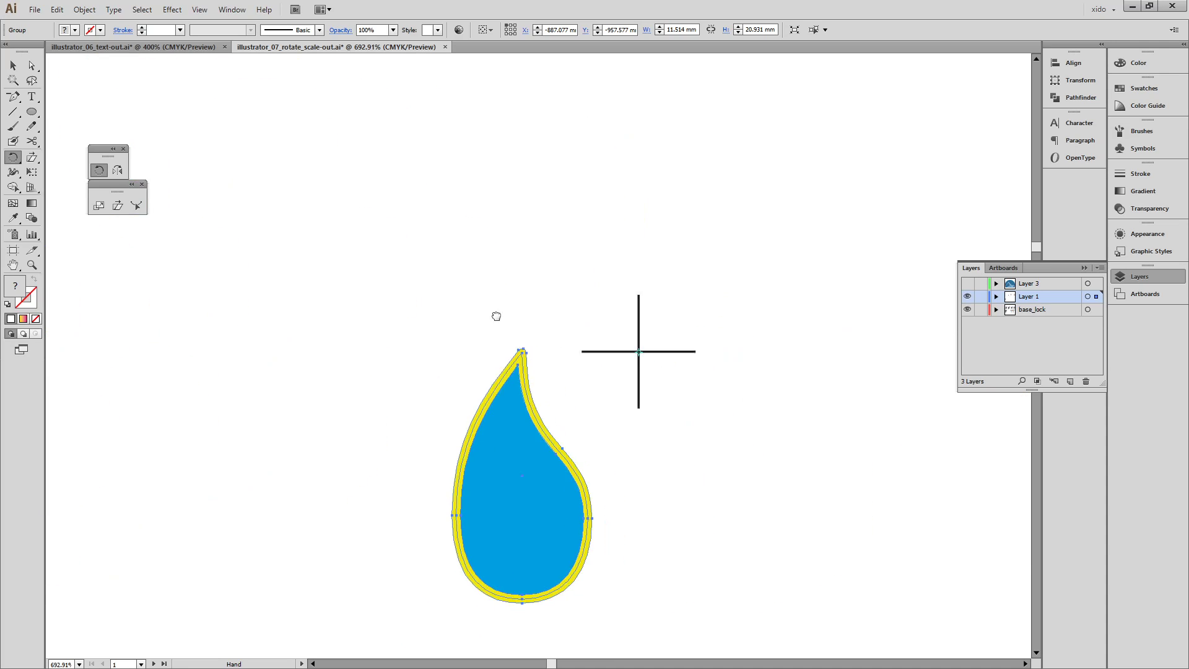
{"action": "left_click_drag", "start_coordinate": [517, 388], "coordinate": [221, 263]}
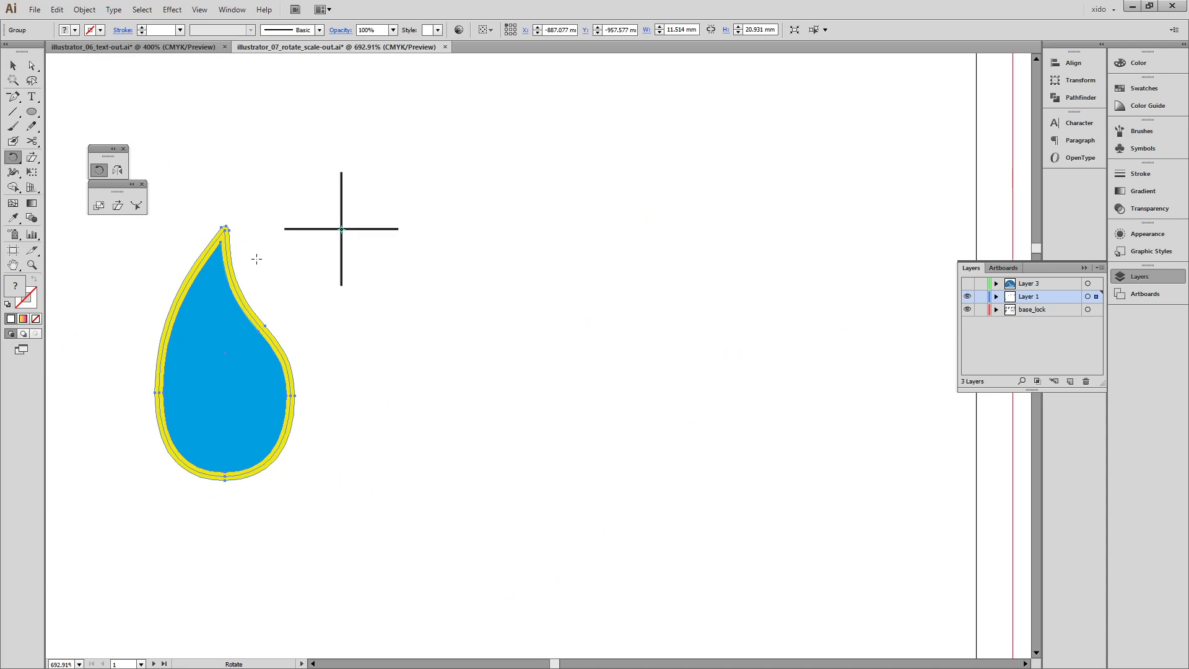
- Create a copy of the blue petal rotated by 360/8 around the centre of the black cross
{"action": "left_click", "coordinate": [341, 229], "text": "alt"}
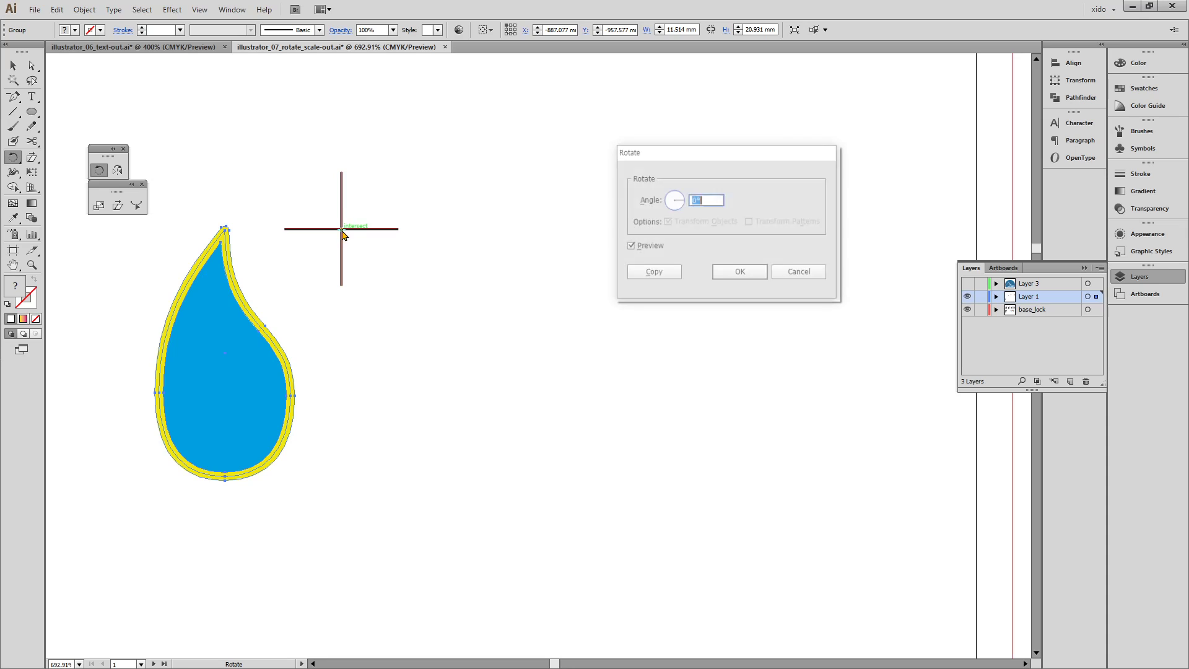
{"action": "type", "text": "360/8"}
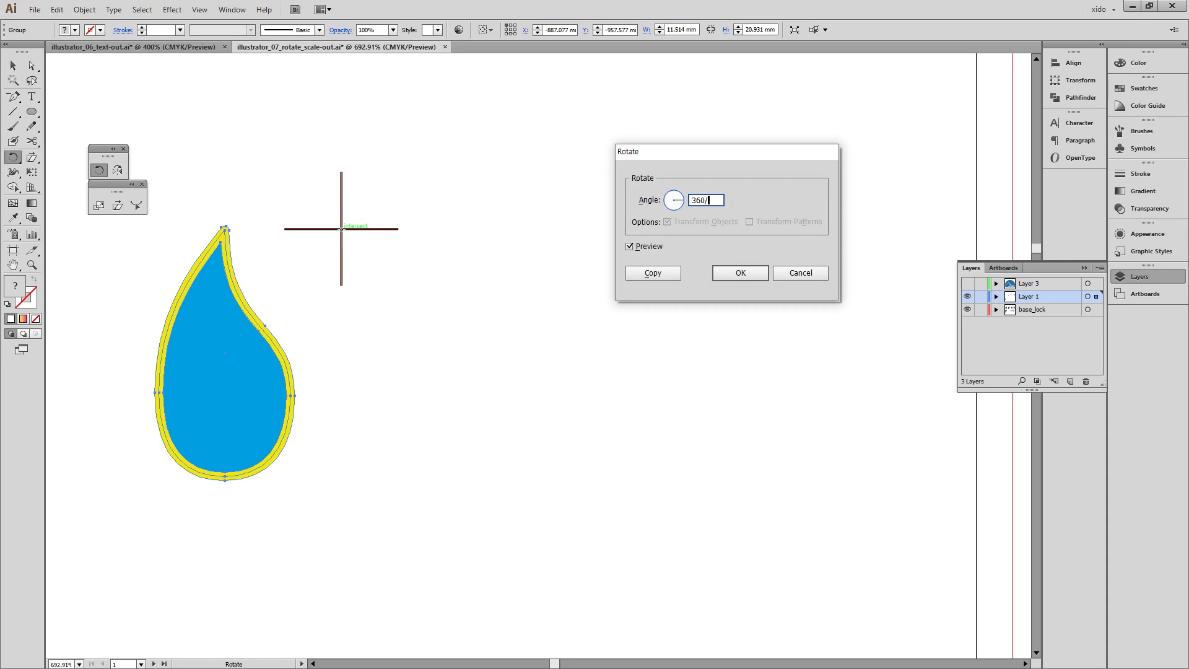
{"action": "left_click", "coordinate": [650, 273]}
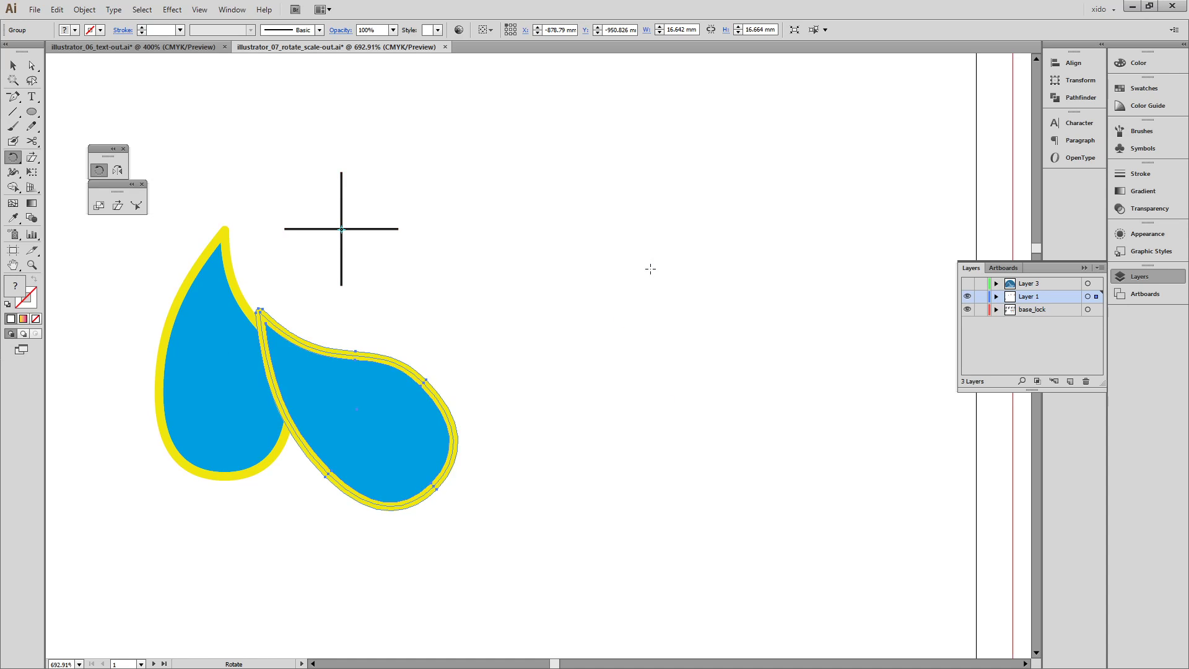
- Repeat the rotated petal copy around the black cross until eight petals close the ring, and deselect it
{"action": "key", "text": "ctrl+d"}
{"action": "key", "text": "ctrl+d"}
{"action": "key", "text": "ctrl+d"}
{"action": "key", "text": "ctrl+d"}
{"action": "key", "text": "ctrl+d"}
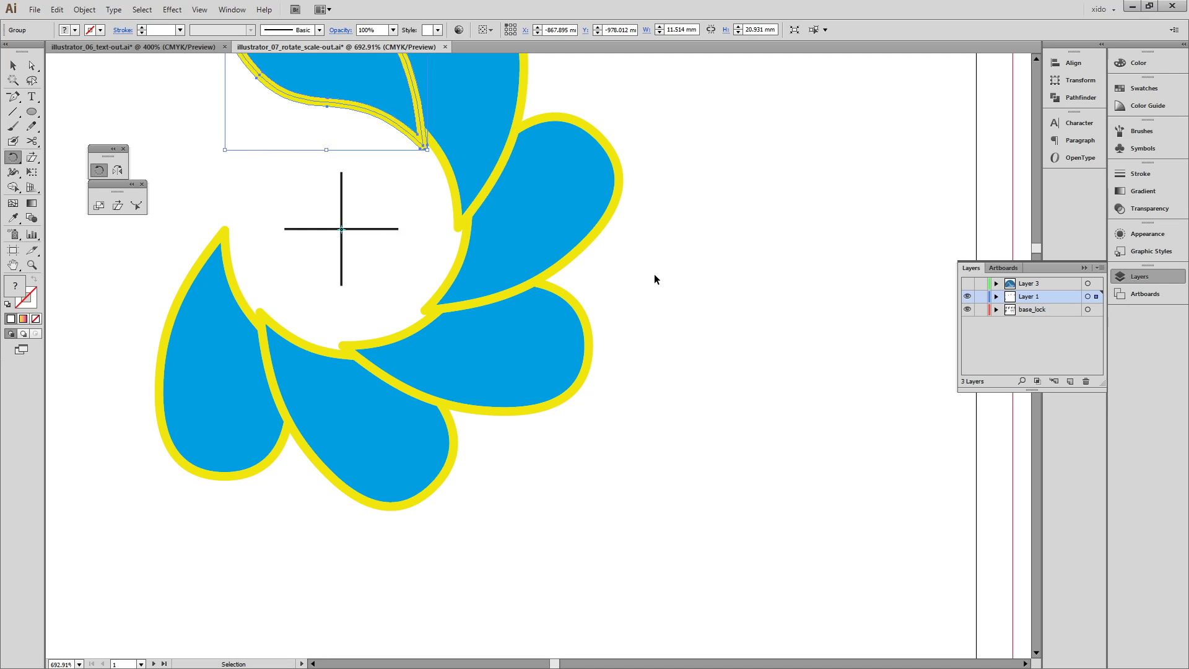
{"action": "key", "text": "ctrl+d"}
{"action": "key", "text": "v"}
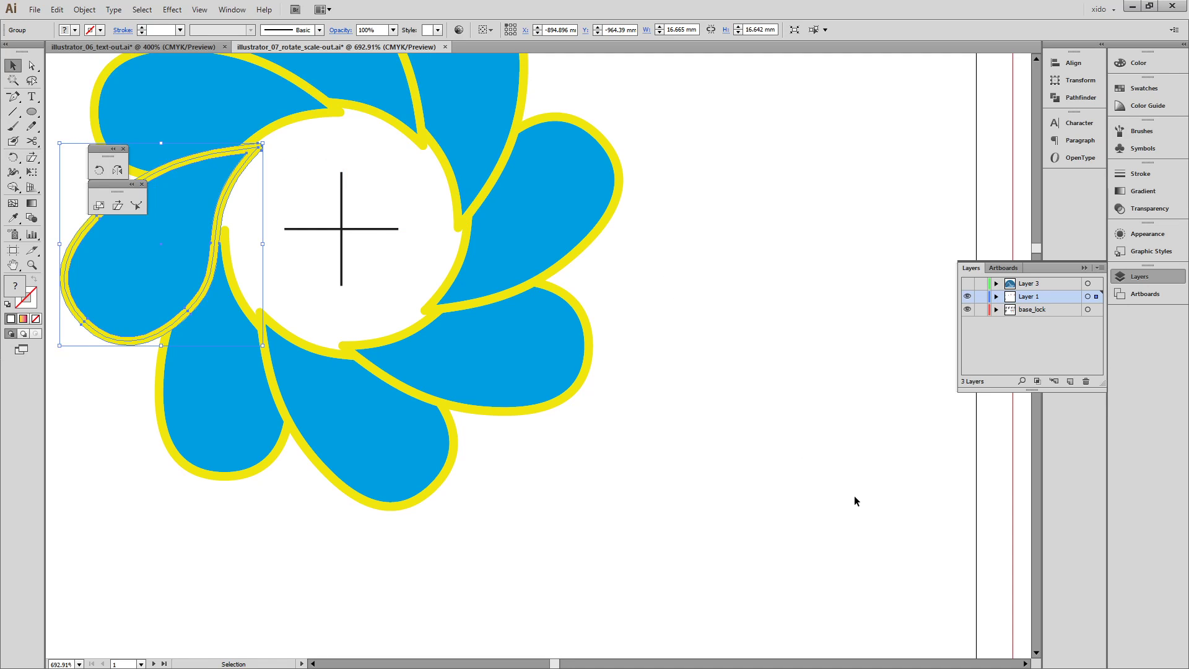
{"action": "left_click", "coordinate": [853, 496]}
- Draw a circle about 22.9 mm wide centred on the cross and fill it with the petals' blue using the Eyedropper
{"action": "key", "text": "space"}
{"action": "left_click_drag", "start_coordinate": [601, 489], "coordinate": [829, 608]}
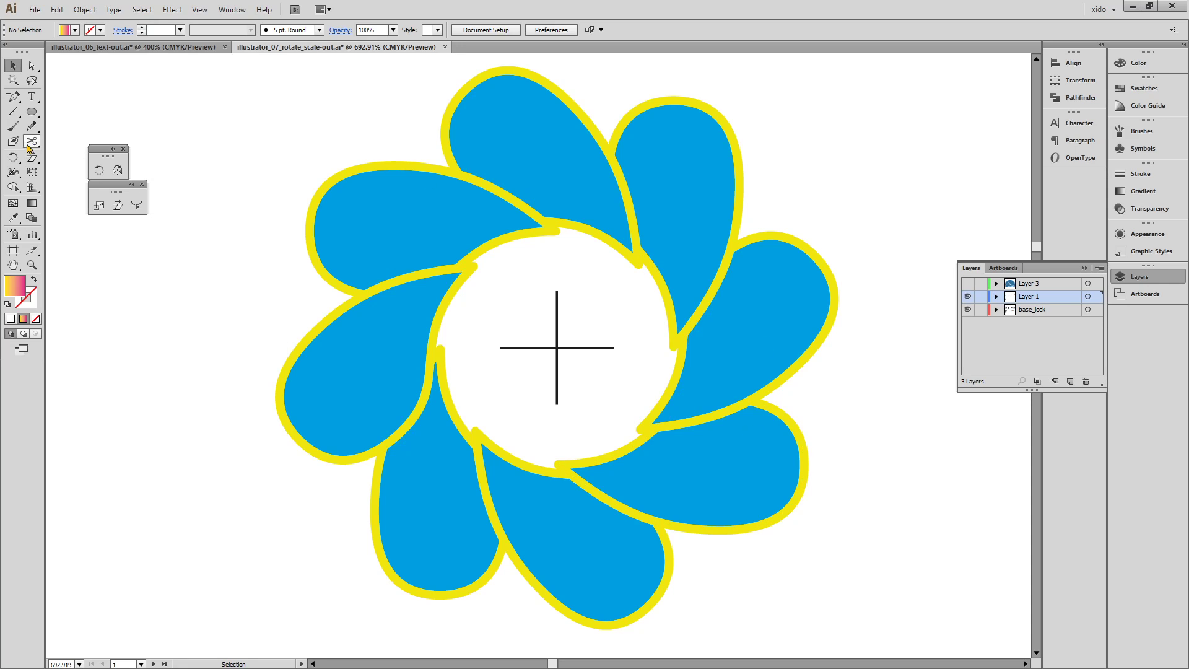
{"action": "left_click", "coordinate": [30, 112]}
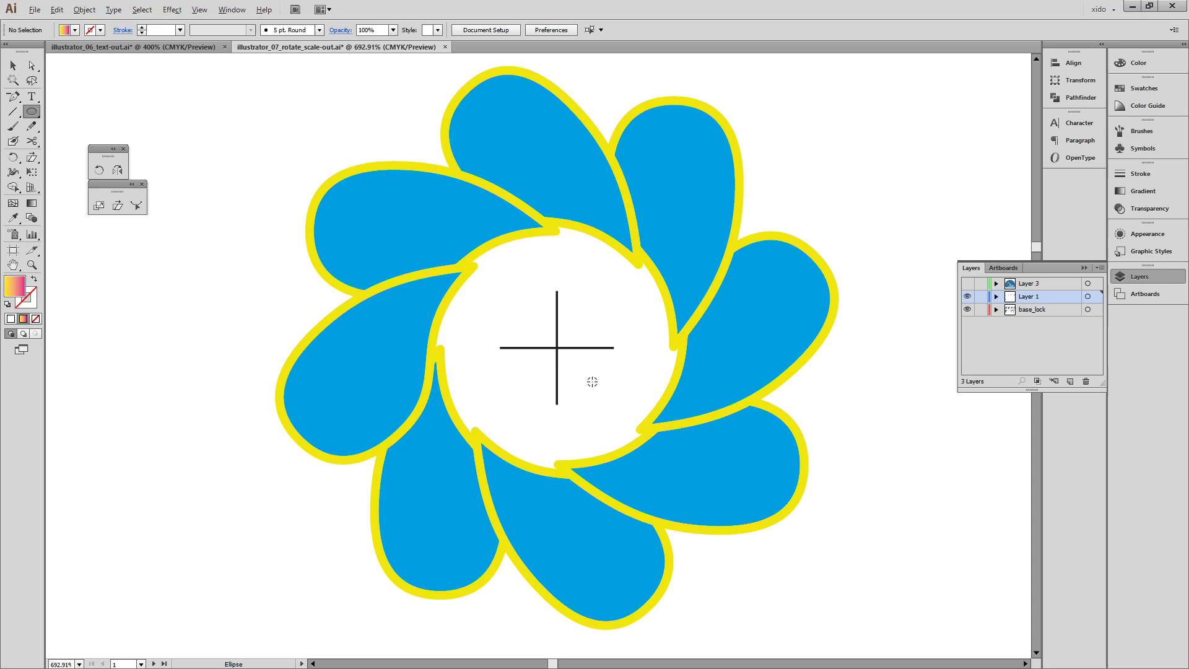
{"action": "left_click_drag", "start_coordinate": [556, 347], "coordinate": [695, 424]}
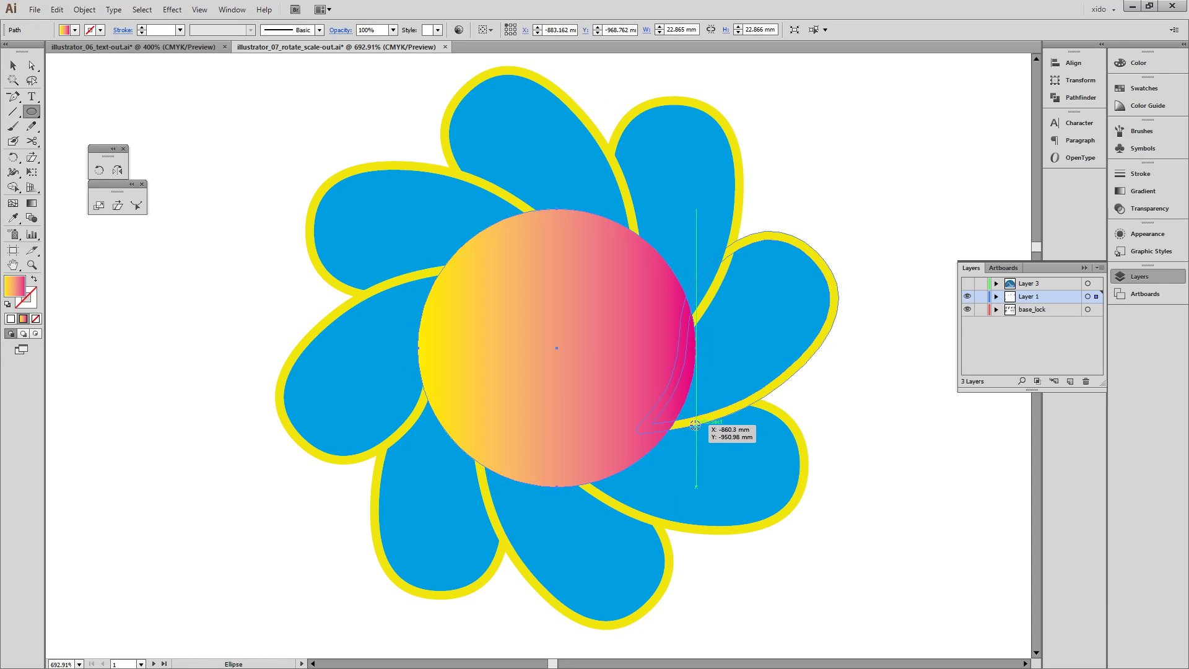
{"action": "key", "text": "i"}
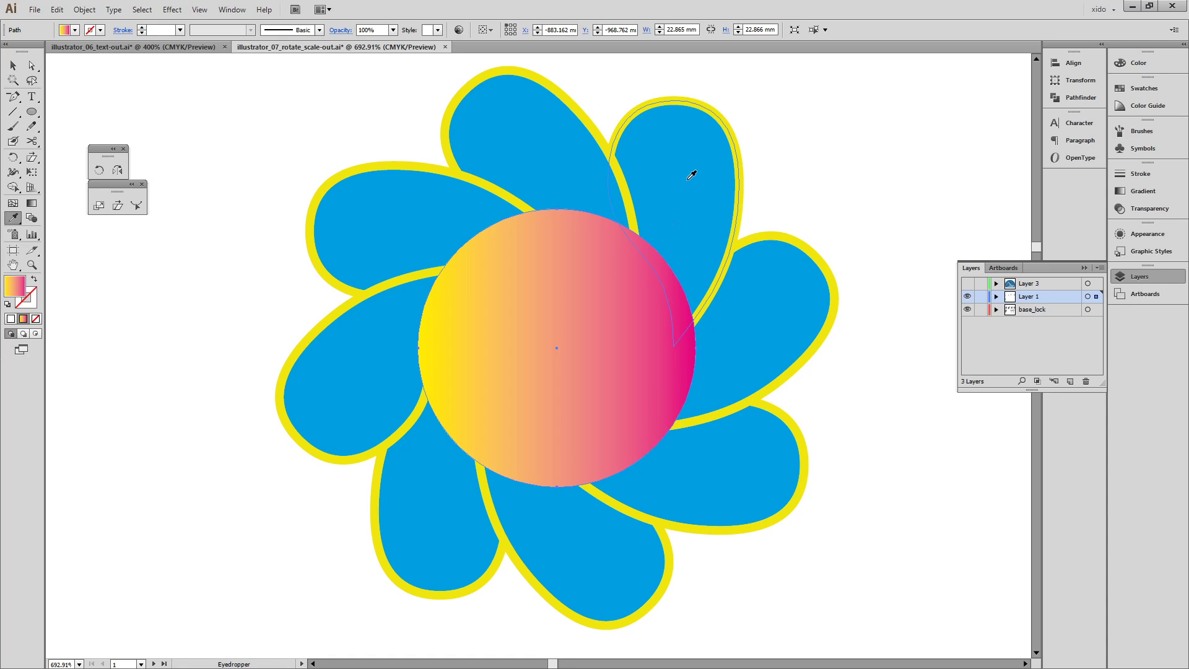
{"action": "left_click", "coordinate": [692, 175]}
{"action": "key", "text": "v"}
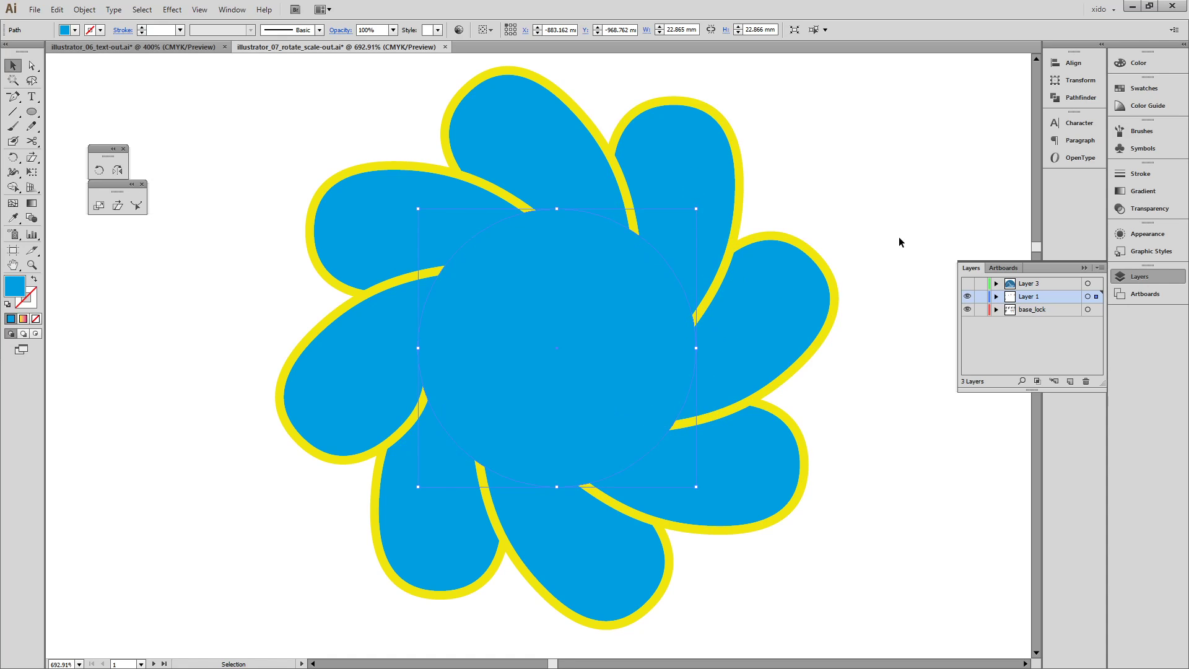
- Give the central circle a yellow stroke of C 0, M 0, Y 100, K 0 with a weight of 3 pt, and deselect it
{"action": "key", "text": "x"}
{"action": "left_click", "coordinate": [1145, 66]}
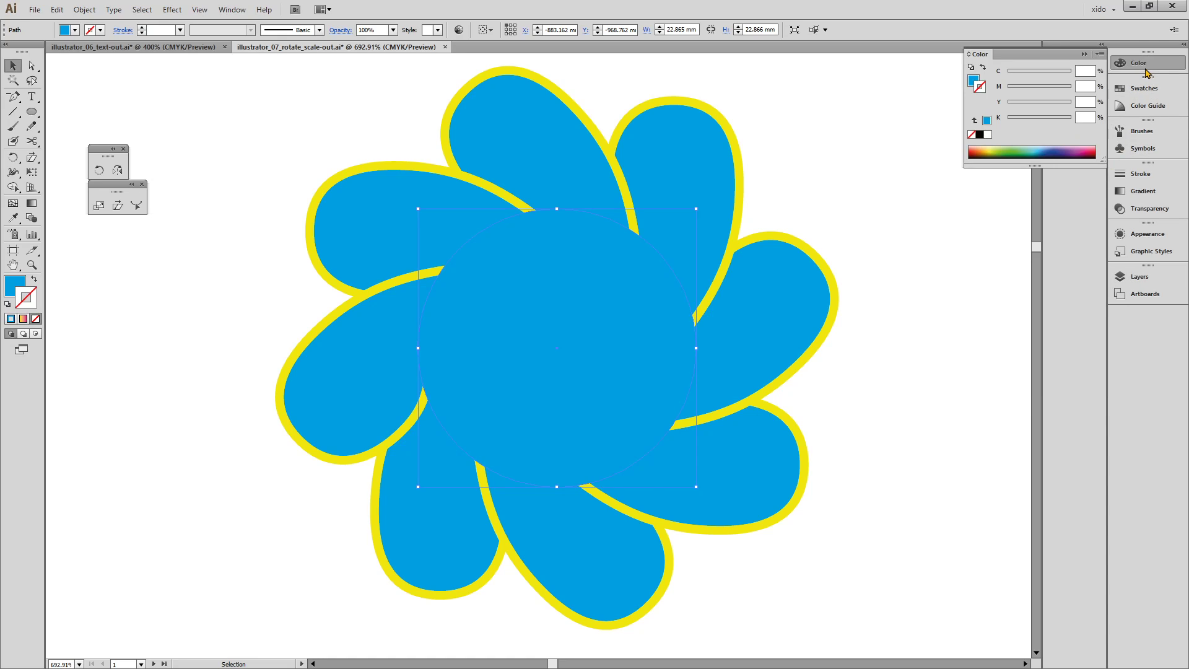
{"action": "left_click_drag", "start_coordinate": [1032, 101], "coordinate": [1143, 103]}
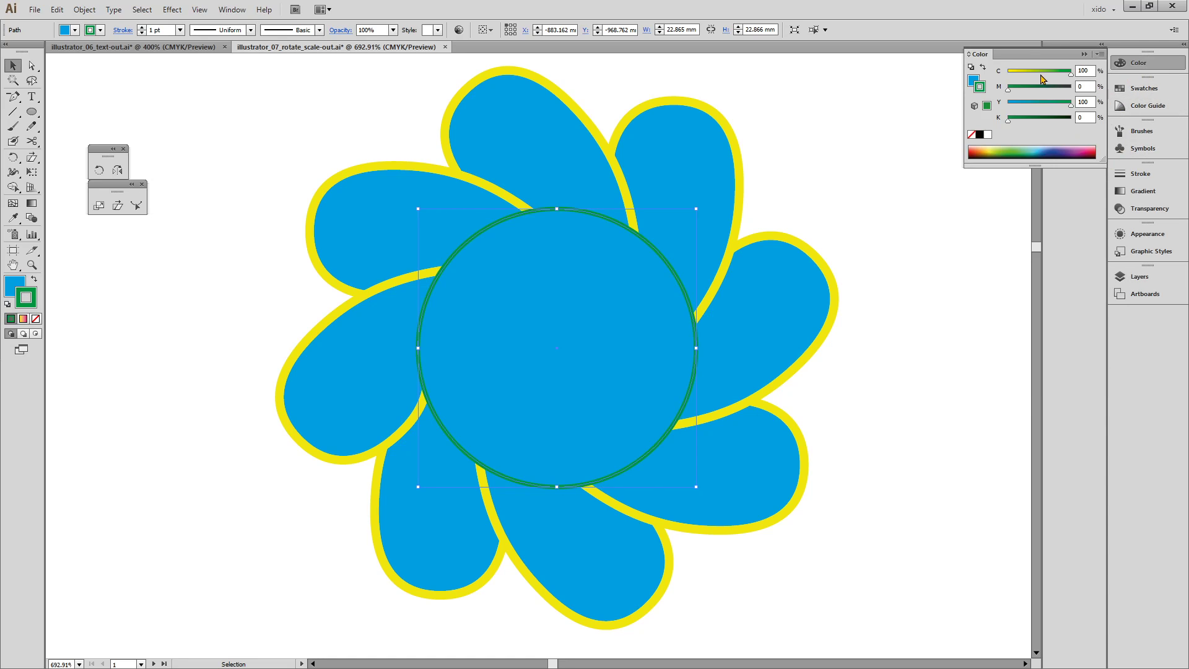
{"action": "left_click_drag", "start_coordinate": [1042, 75], "coordinate": [885, 89]}
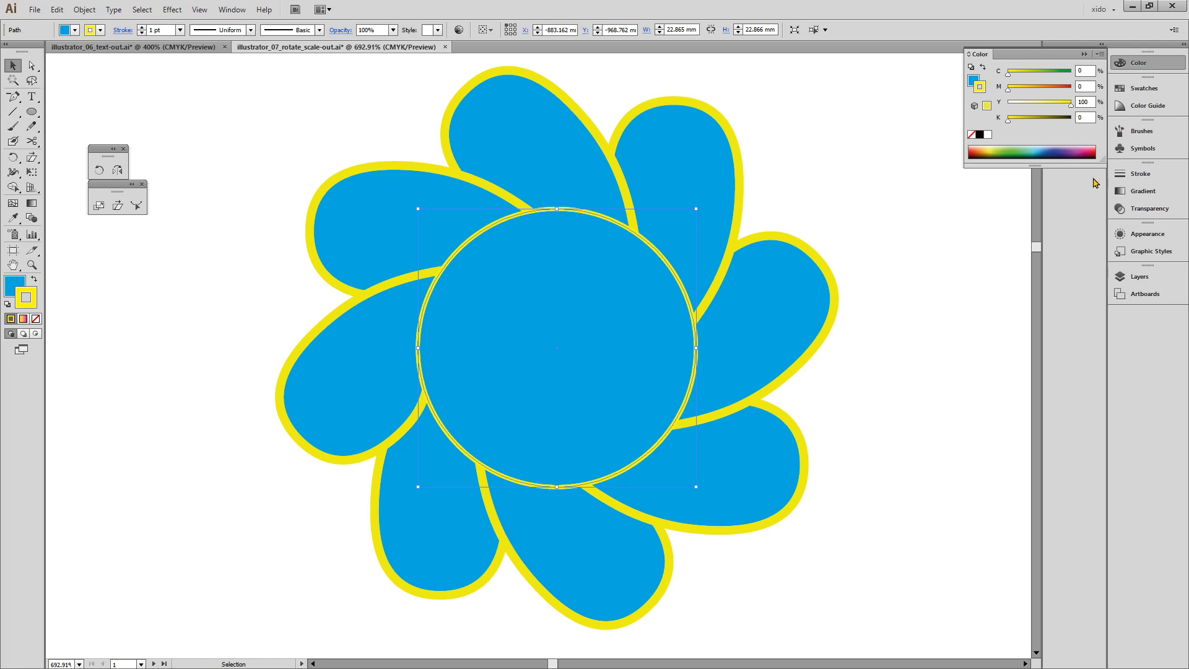
{"action": "left_click", "coordinate": [1140, 174]}
{"action": "left_click", "coordinate": [1010, 178]}
{"action": "left_click", "coordinate": [1010, 178]}
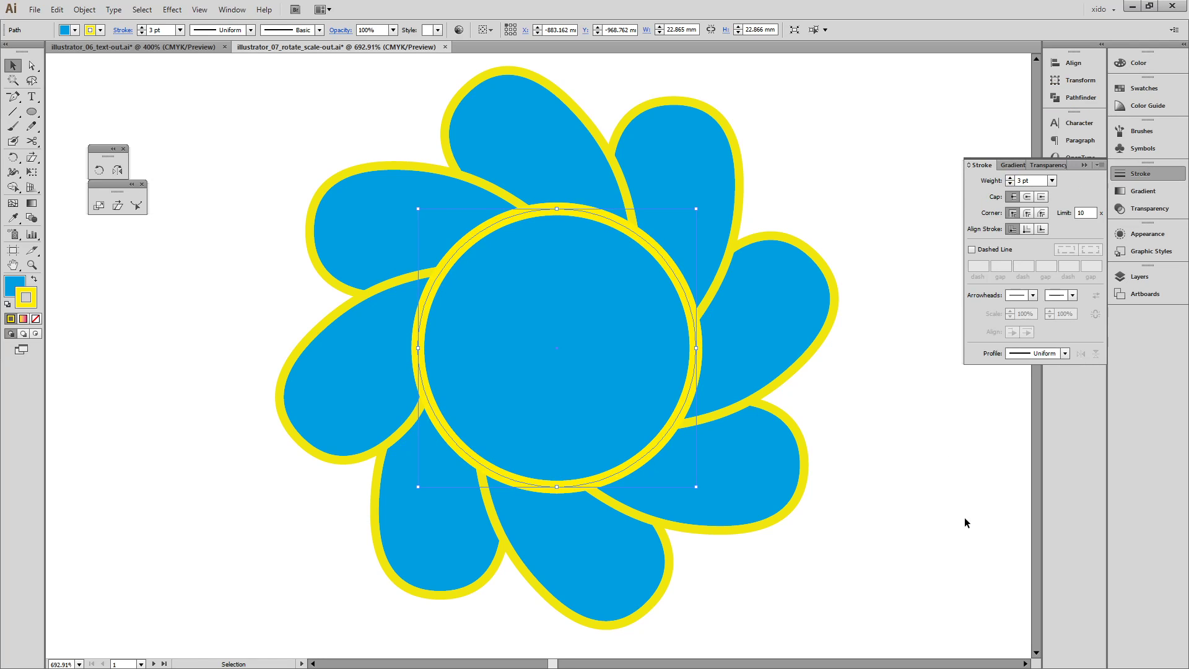
{"action": "left_click", "coordinate": [961, 469]}
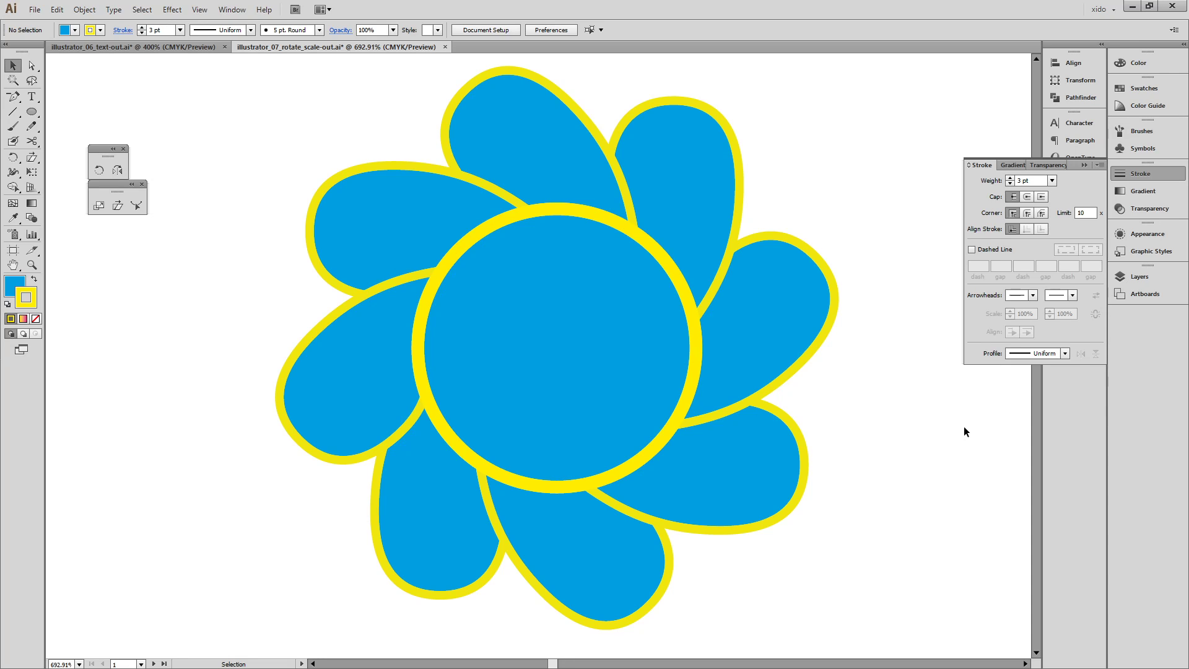
- Examine how the original petal overlaps its neighbours and compare the completed flower with the reference flower
{"action": "key", "text": "space"}
{"action": "left_click_drag", "start_coordinate": [196, 446], "coordinate": [776, 315]}
{"action": "left_click_drag", "start_coordinate": [293, 372], "coordinate": [457, 385]}
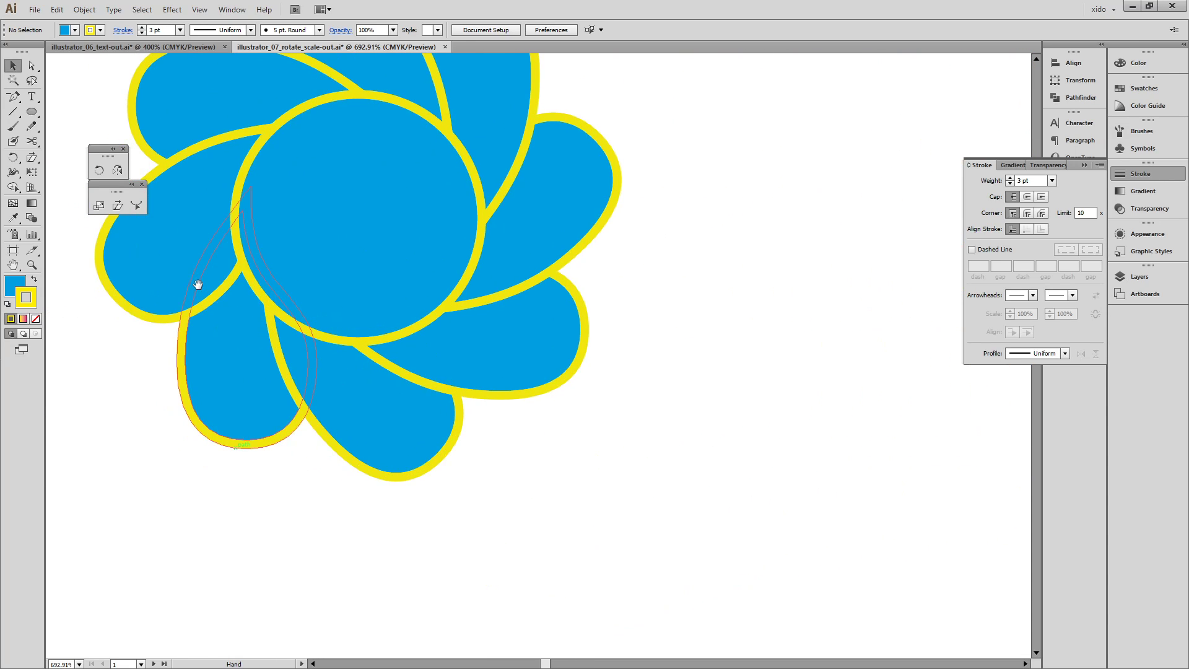
{"action": "left_click_drag", "start_coordinate": [747, 460], "coordinate": [26, 496]}
{"action": "left_click", "coordinate": [433, 444]}
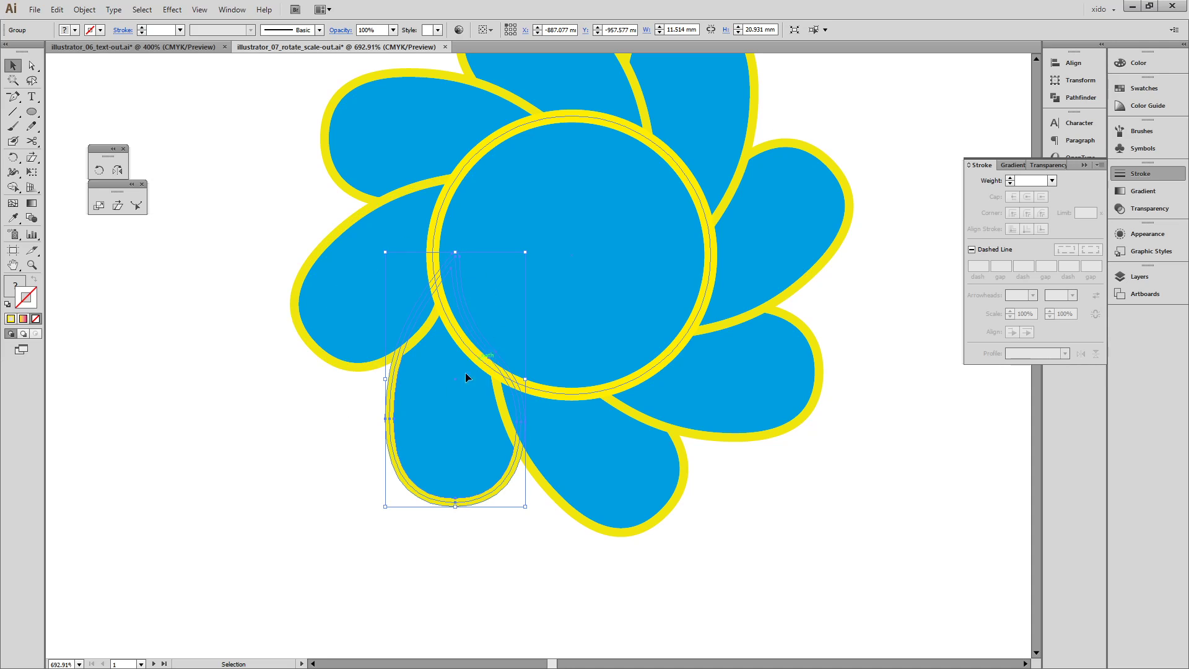
{"action": "left_click", "coordinate": [919, 532]}
{"action": "key", "text": "ctrl+minus"}
{"action": "key", "text": "ctrl+minus"}
{"action": "key", "text": "ctrl+minus"}
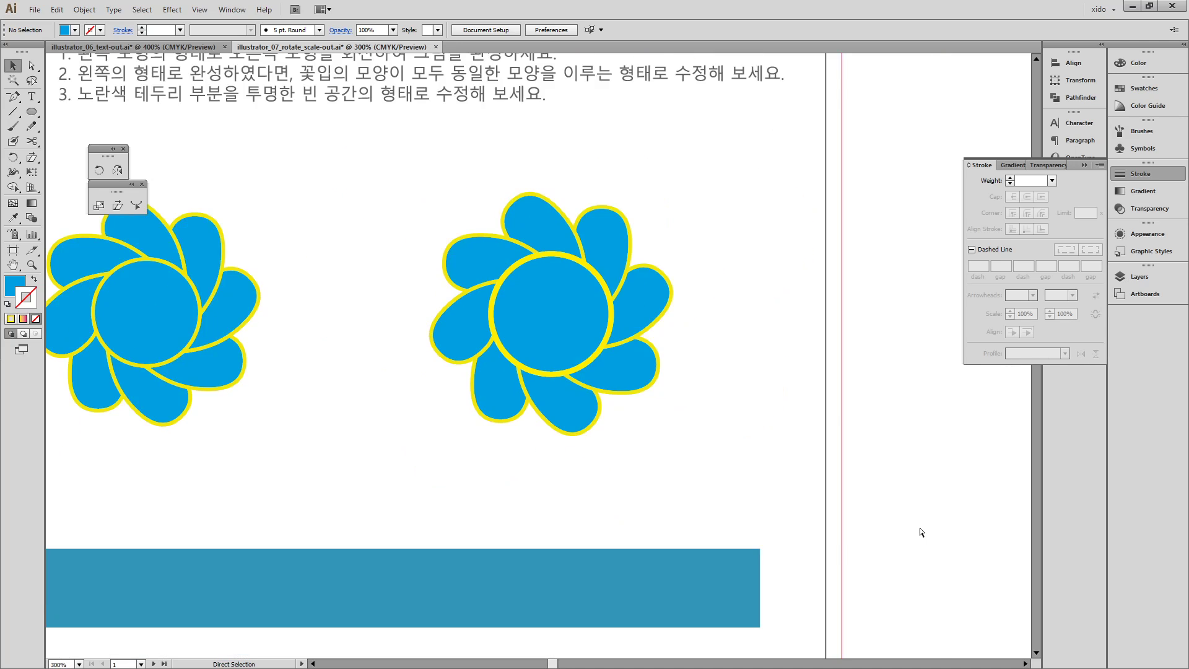
- Go to the reflection exercises and select the whole beach umbrella drawing beside the grey vertical line
{"action": "key", "text": "space"}
{"action": "left_click_drag", "start_coordinate": [762, 387], "coordinate": [164, 406]}
{"action": "left_click_drag", "start_coordinate": [728, 333], "coordinate": [116, 396]}
{"action": "left_click_drag", "start_coordinate": [655, 253], "coordinate": [264, 414]}
{"action": "left_click_drag", "start_coordinate": [572, 217], "coordinate": [450, 562]}
{"action": "left_click_drag", "start_coordinate": [527, 387], "coordinate": [665, 417]}
{"action": "key", "text": "ctrl+space"}
{"action": "left_click_drag", "start_coordinate": [251, 135], "coordinate": [831, 383]}
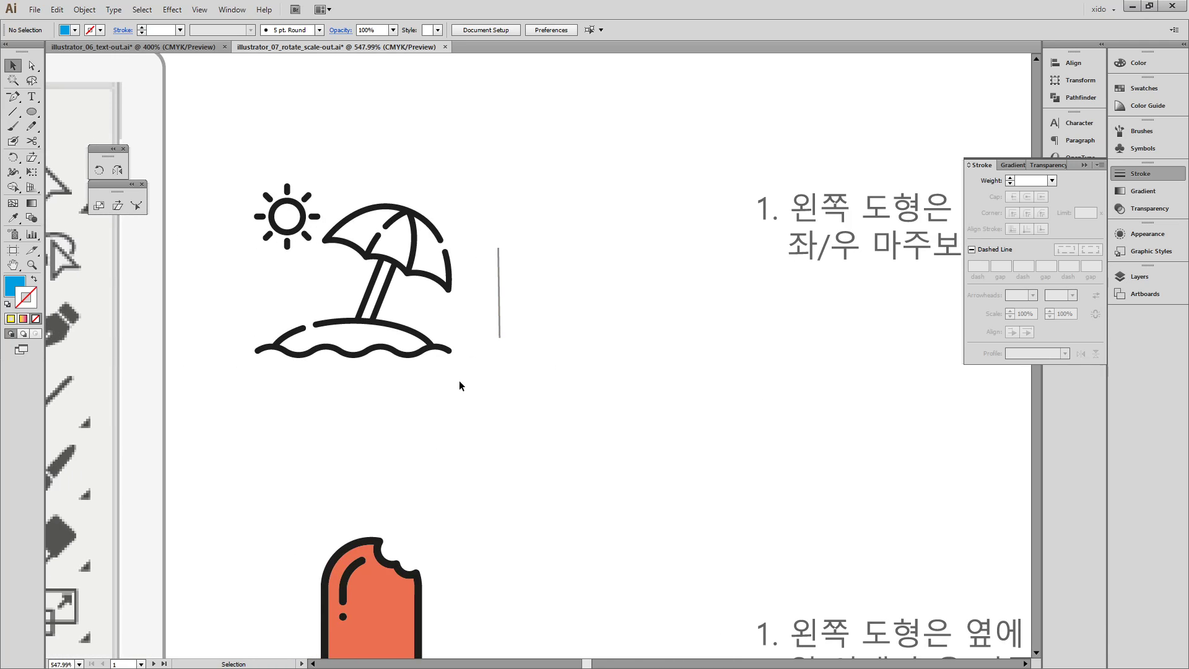
{"action": "left_click_drag", "start_coordinate": [459, 385], "coordinate": [276, 154]}
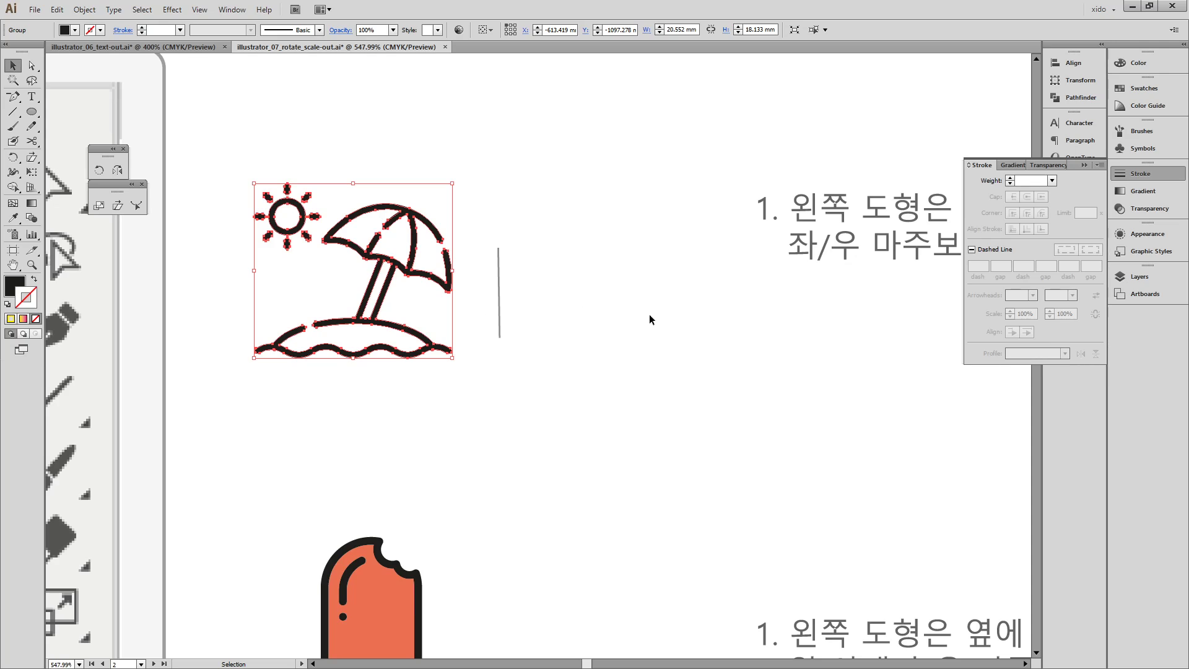
{"action": "left_click", "coordinate": [1168, 173]}
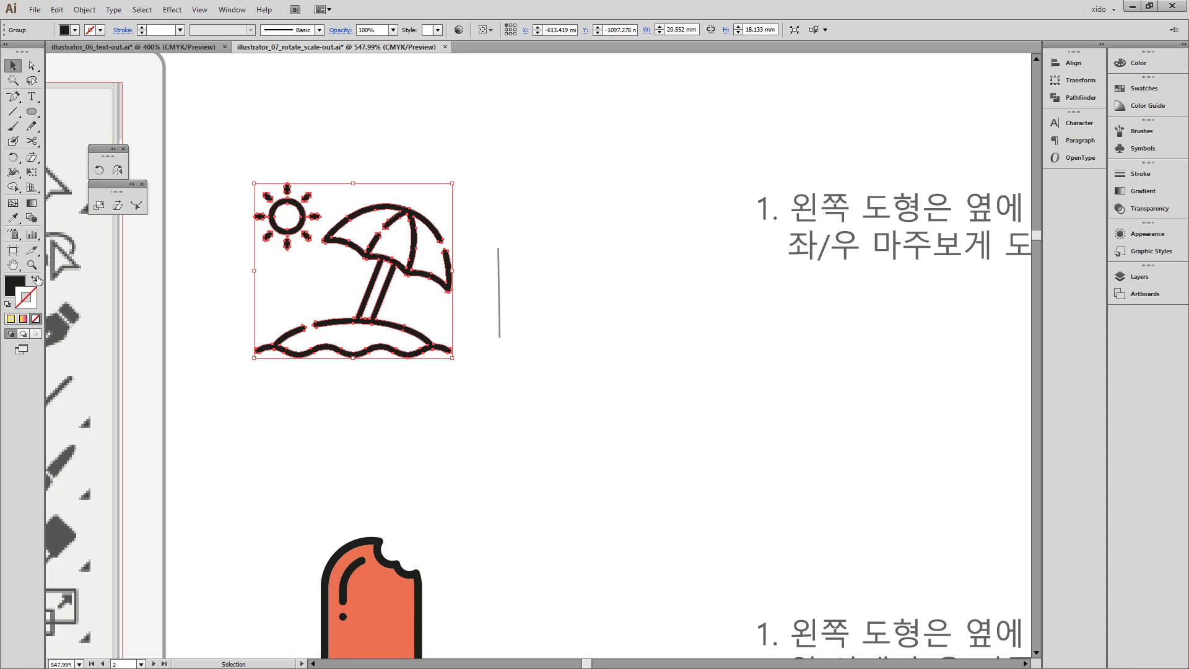
- Reflect the beach umbrella drawing across the vertical axis, with the origin at the grey line's upper end, without copying, and deselect it
{"action": "left_click", "coordinate": [117, 170]}
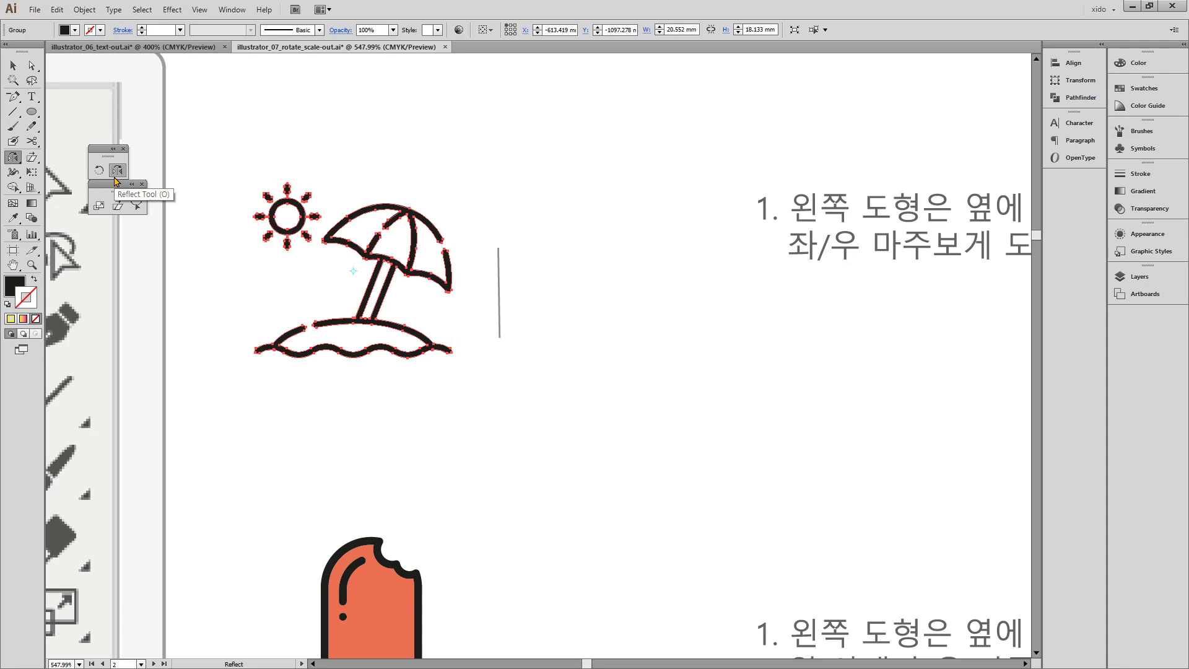
{"action": "left_click", "coordinate": [13, 158]}
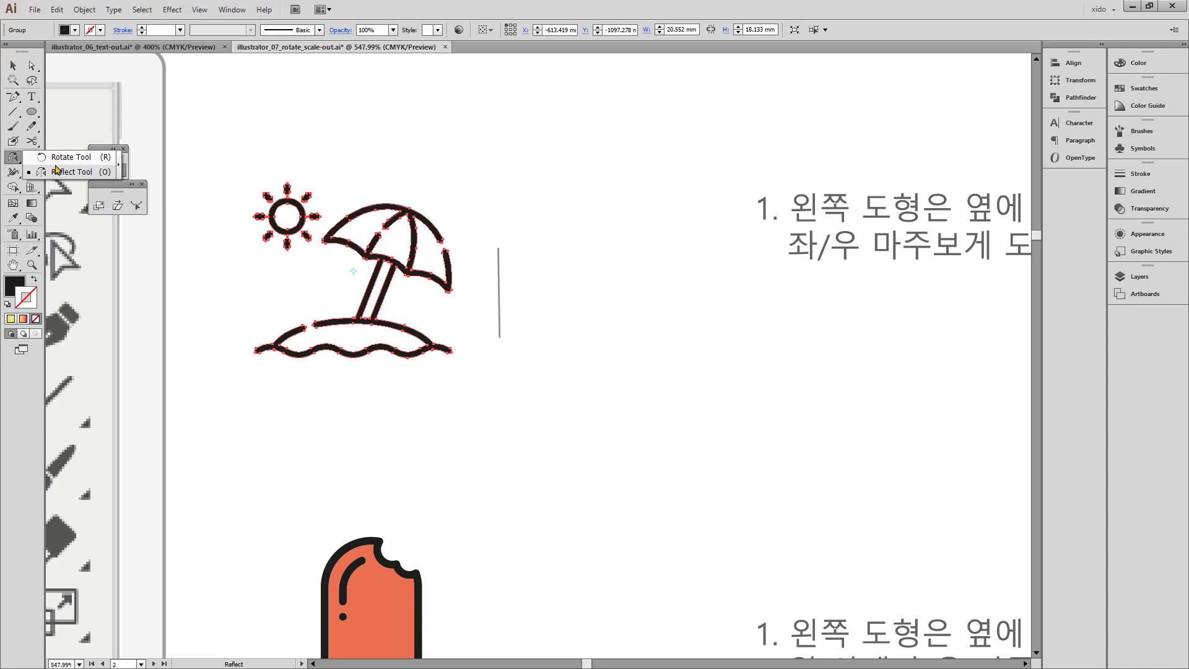
{"action": "left_click", "coordinate": [57, 173]}
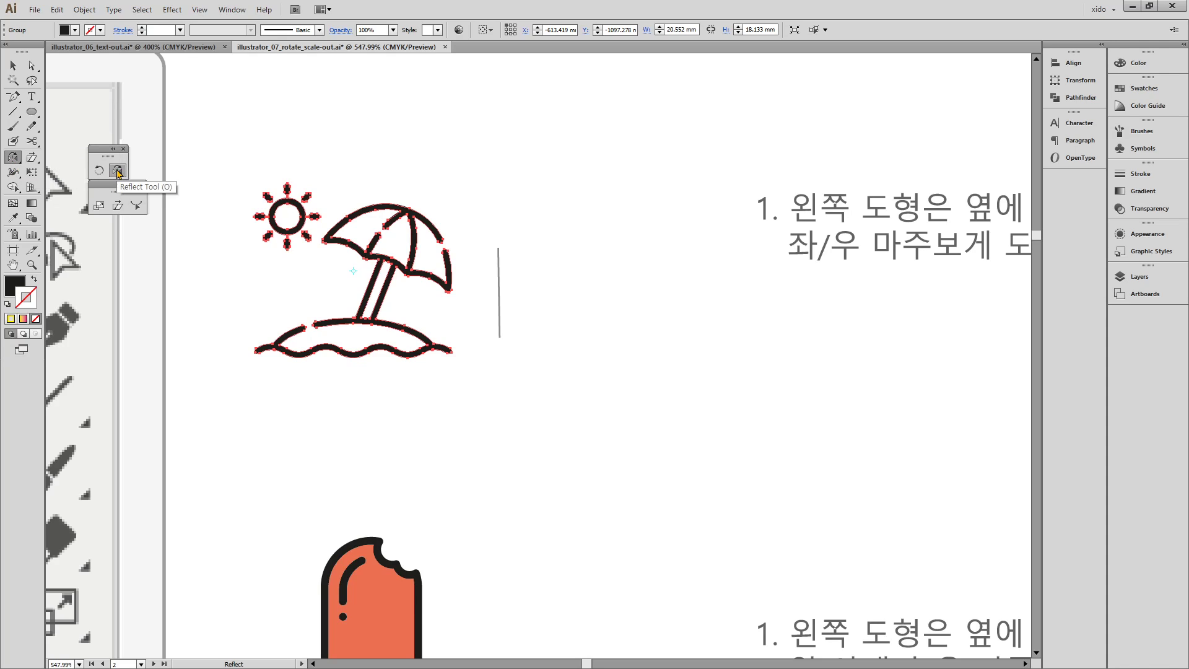
{"action": "left_click", "coordinate": [499, 247], "text": "alt"}
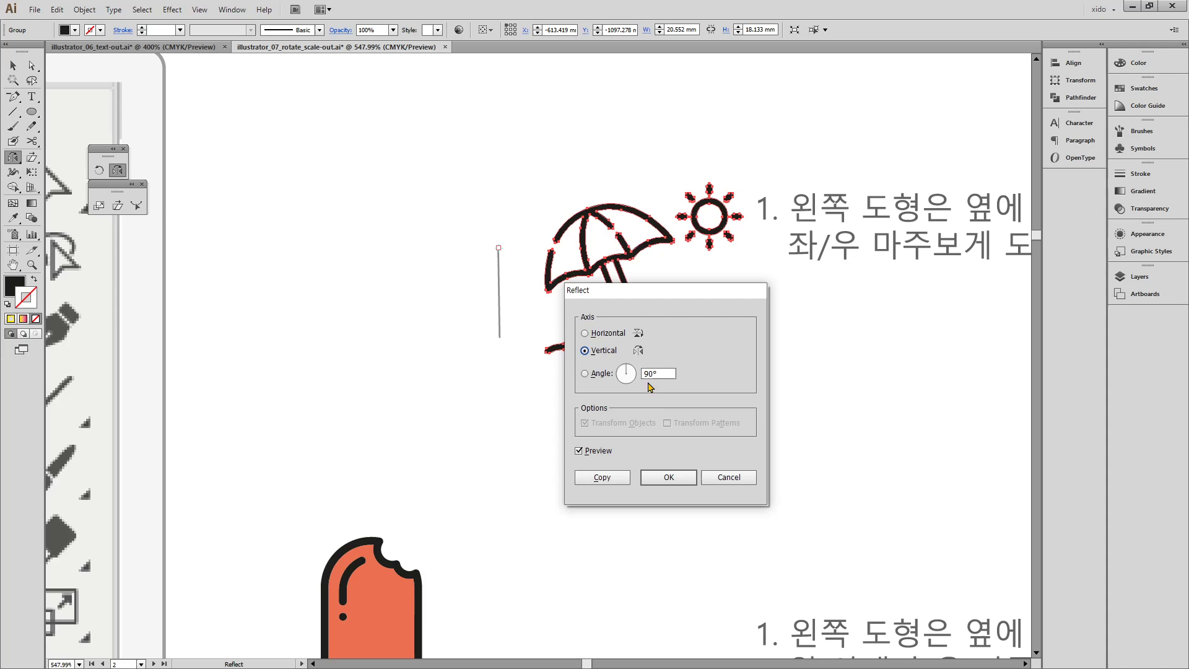
{"action": "left_click", "coordinate": [689, 482]}
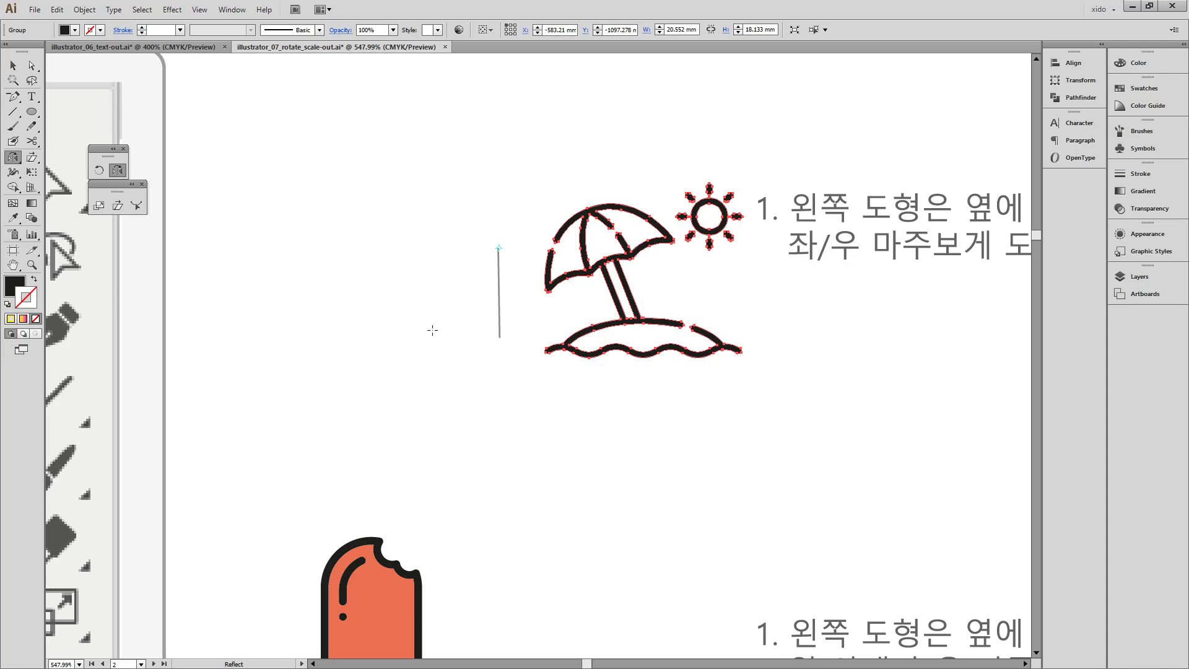
{"action": "key", "text": "v"}
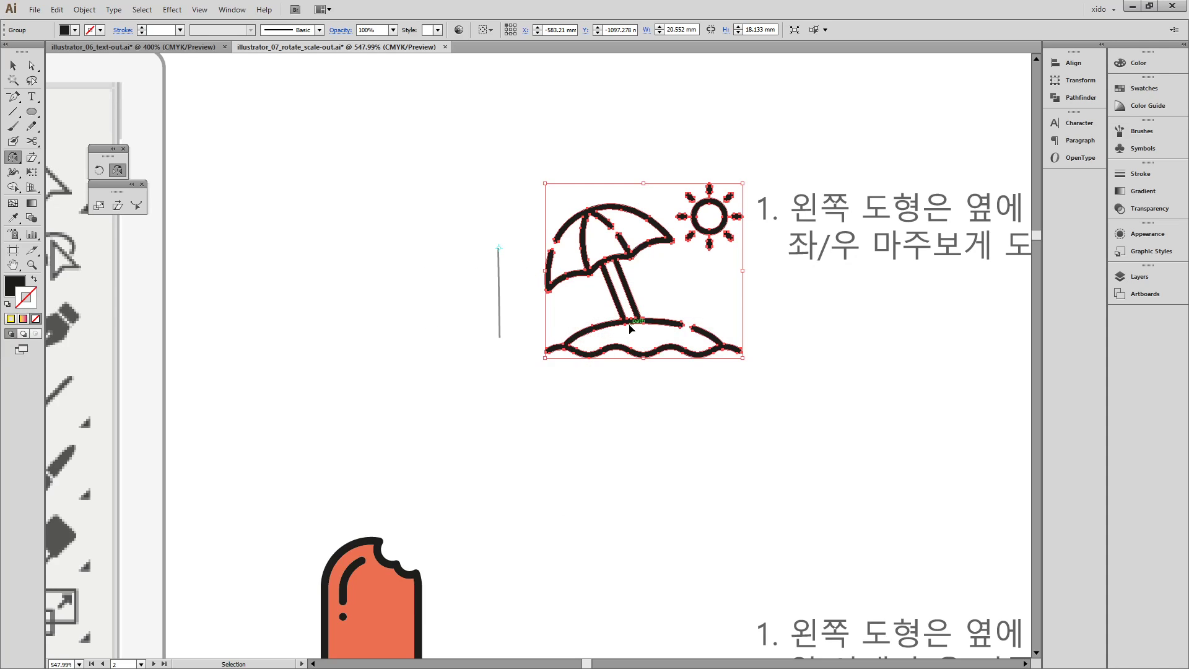
{"action": "key", "text": "o"}
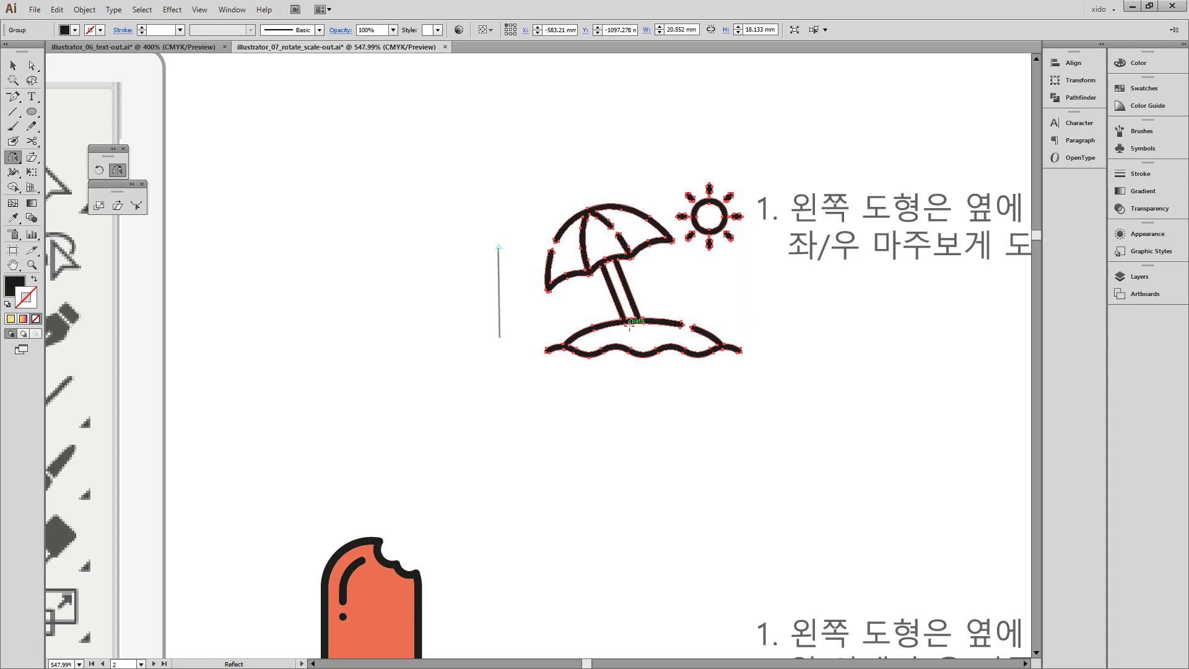
{"action": "key", "text": "v"}
{"action": "left_click", "coordinate": [746, 578]}
- Create a copy of the ice lolly reflected across the horizontal axis at the grey cross's centre, and delete that copy
{"action": "left_click_drag", "start_coordinate": [746, 578], "coordinate": [669, 226]}
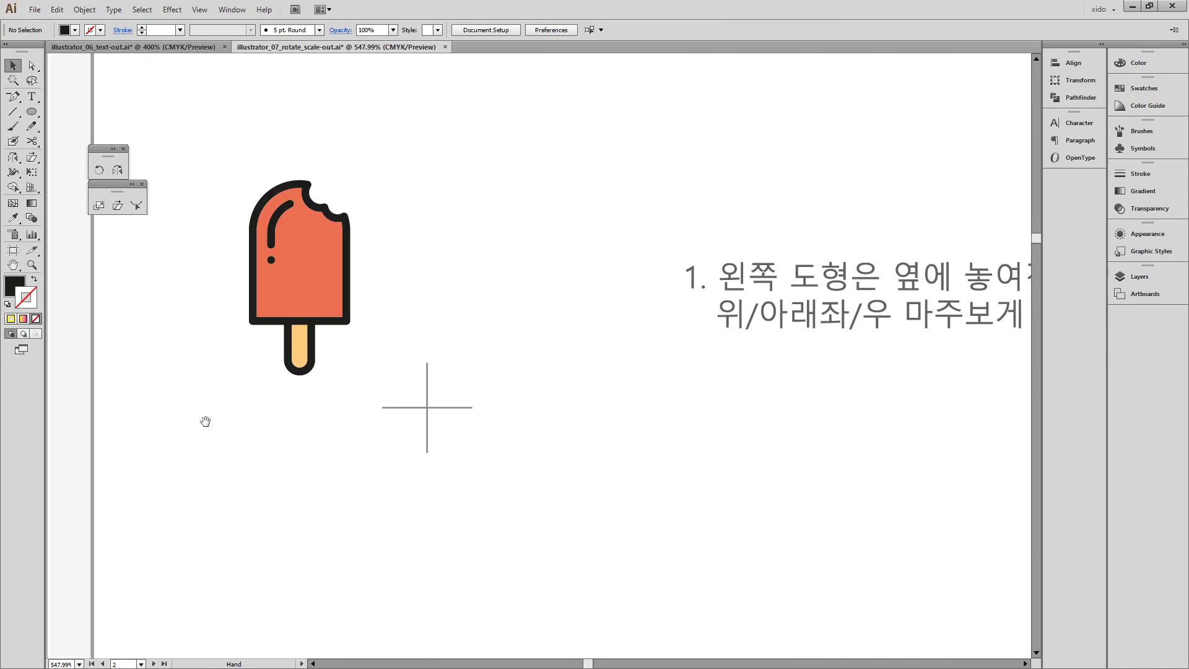
{"action": "left_click_drag", "start_coordinate": [216, 128], "coordinate": [358, 388]}
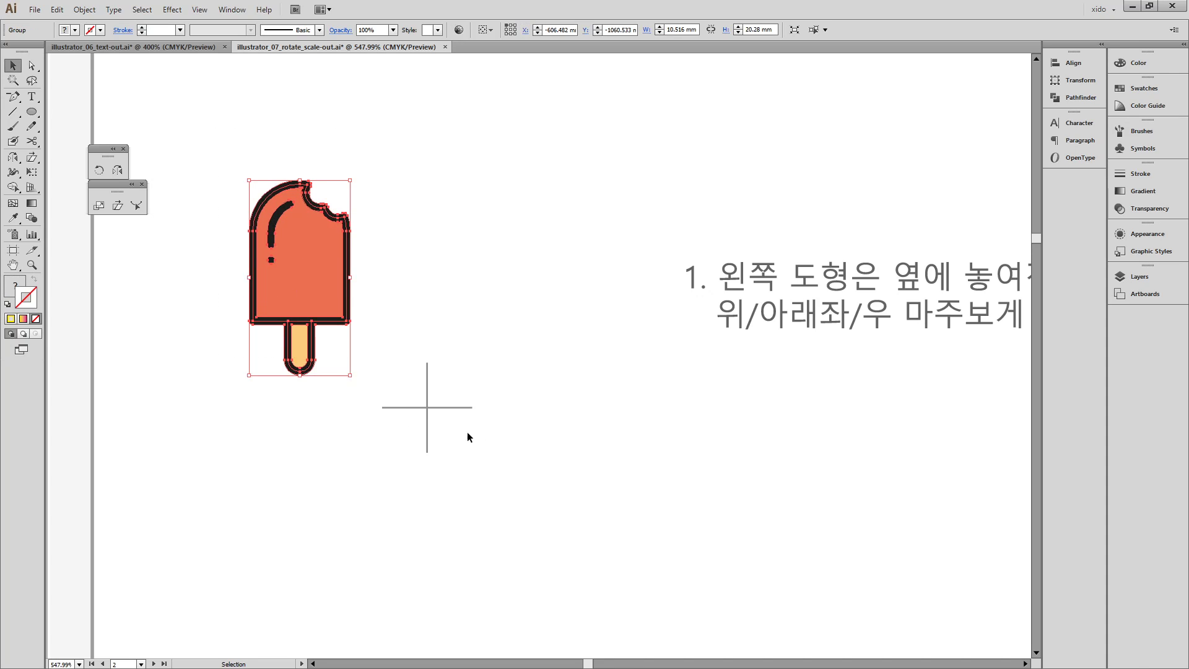
{"action": "left_click_drag", "start_coordinate": [500, 382], "coordinate": [518, 322]}
{"action": "left_click", "coordinate": [118, 171]}
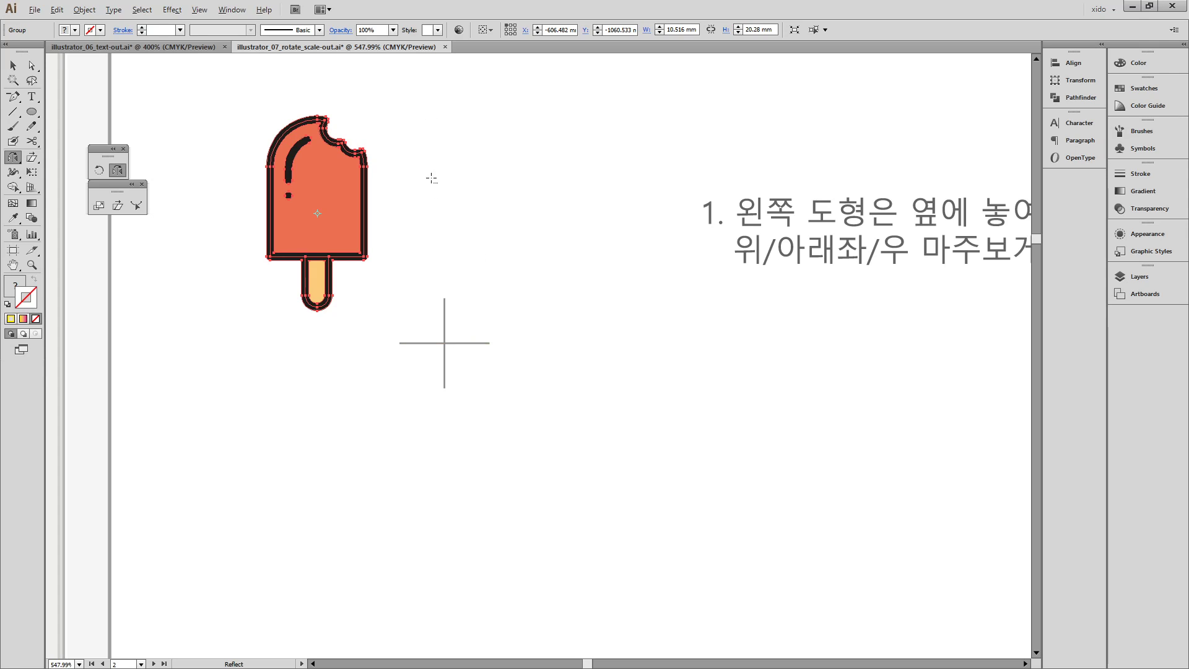
{"action": "left_click", "coordinate": [444, 342], "text": "alt"}
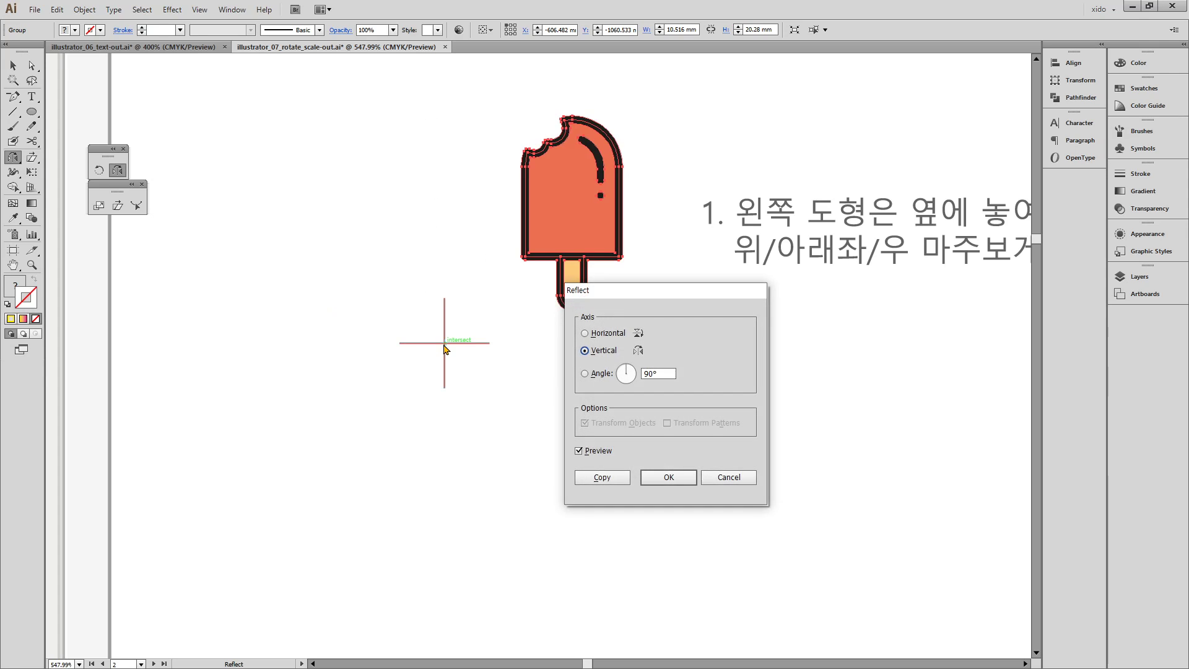
{"action": "left_click", "coordinate": [616, 334]}
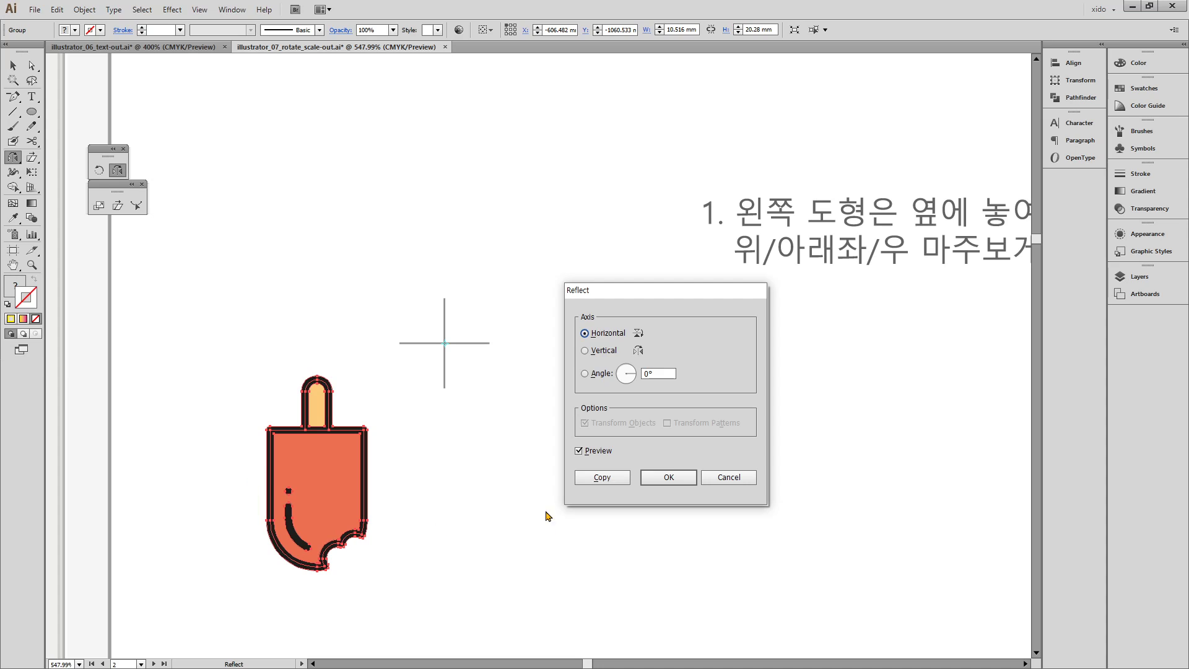
{"action": "left_click", "coordinate": [602, 477]}
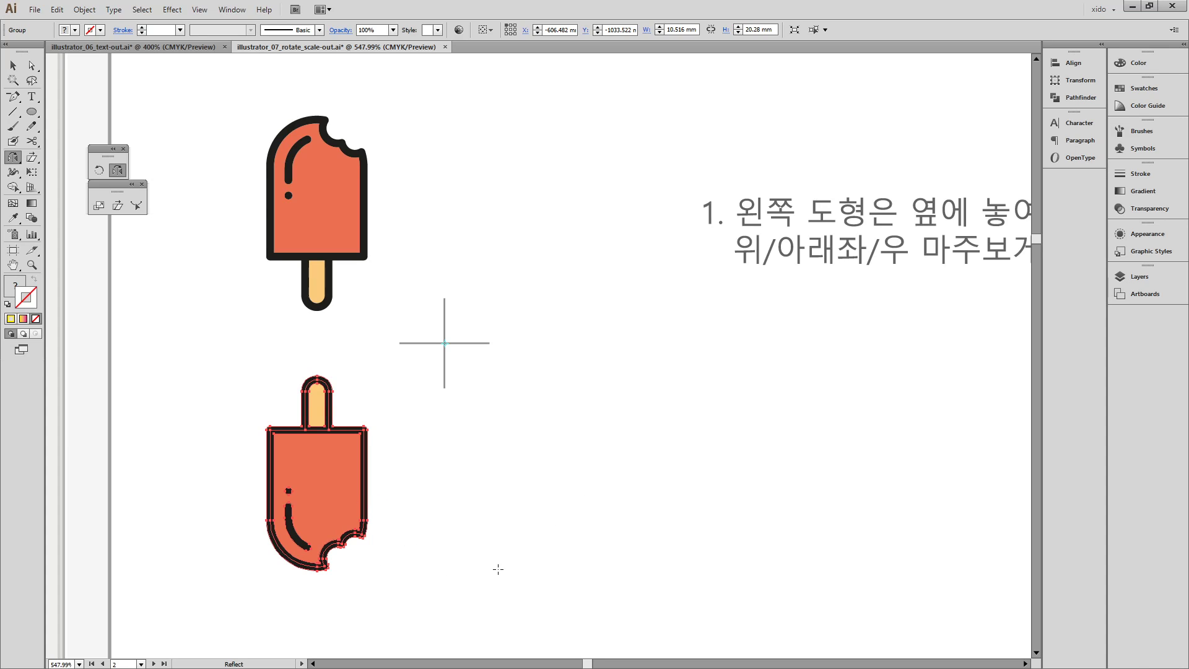
{"action": "key", "text": "Delete"}
{"action": "key", "text": "v"}
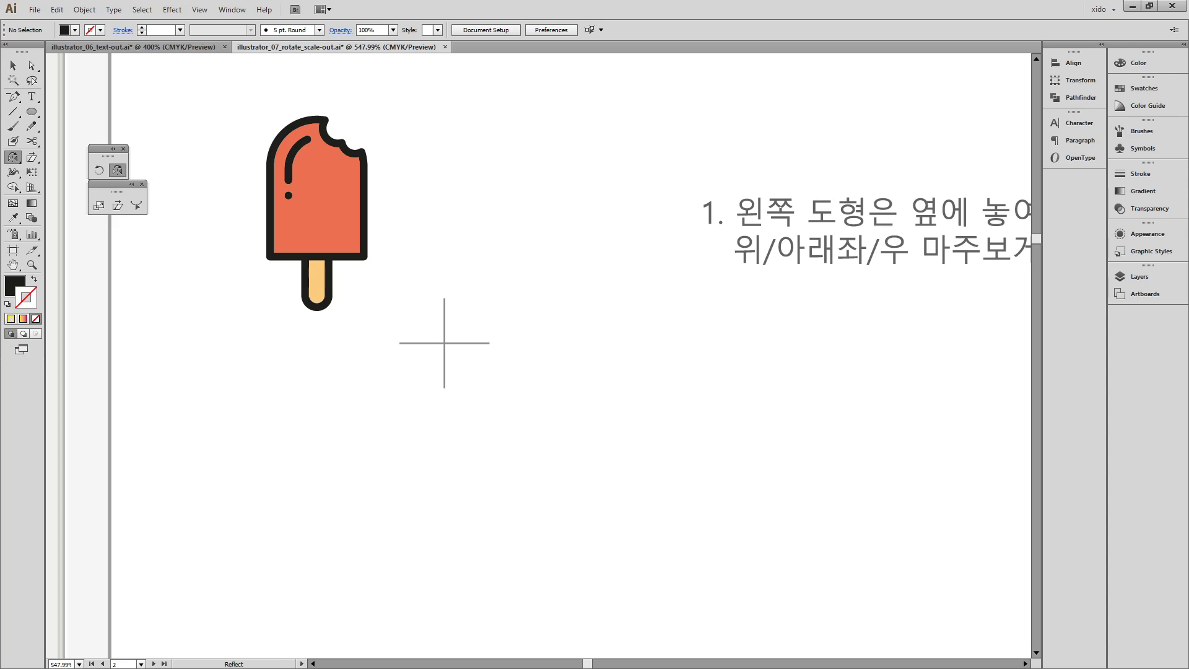
- Reflect a copy of the ice lolly freehand about the grey cross's centre, constrained so that it lands upside down directly below the original
{"action": "left_click_drag", "start_coordinate": [212, 105], "coordinate": [349, 334]}
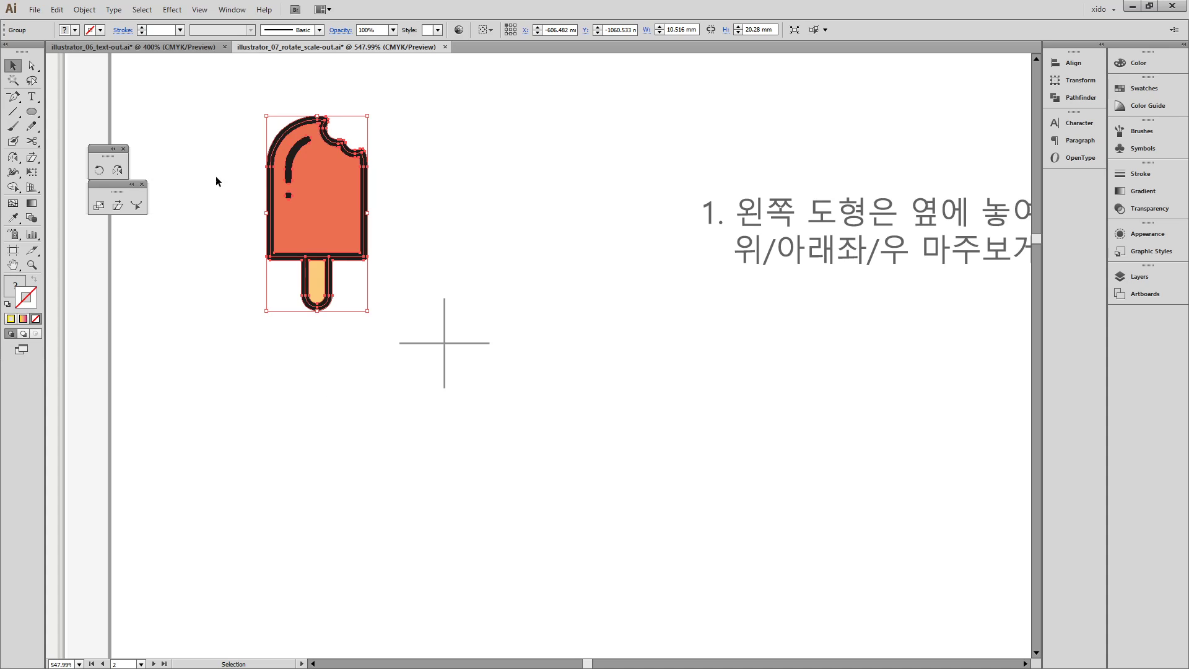
{"action": "left_click", "coordinate": [117, 170]}
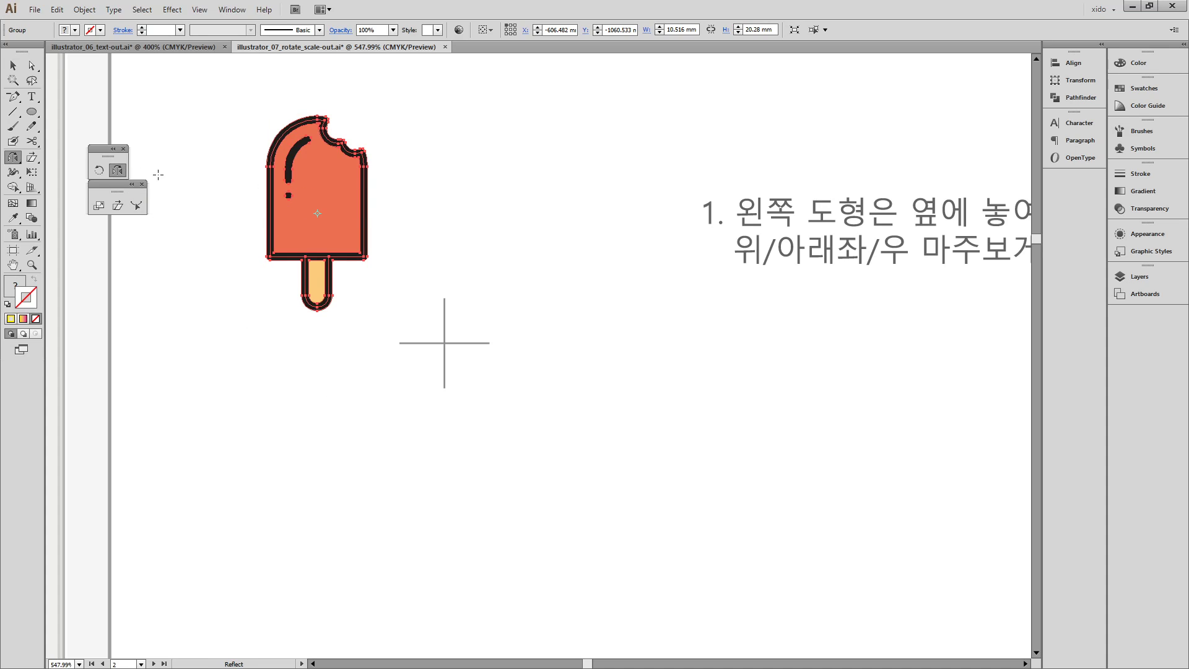
{"action": "left_click", "coordinate": [444, 343]}
{"action": "left_click_drag", "start_coordinate": [595, 107], "coordinate": [536, 134]}
{"action": "left_click_drag", "start_coordinate": [789, 153], "coordinate": [737, 522]}
{"action": "left_click_drag", "start_coordinate": [674, 558], "coordinate": [300, 233]}
{"action": "left_click_drag", "start_coordinate": [412, 143], "coordinate": [719, 493]}
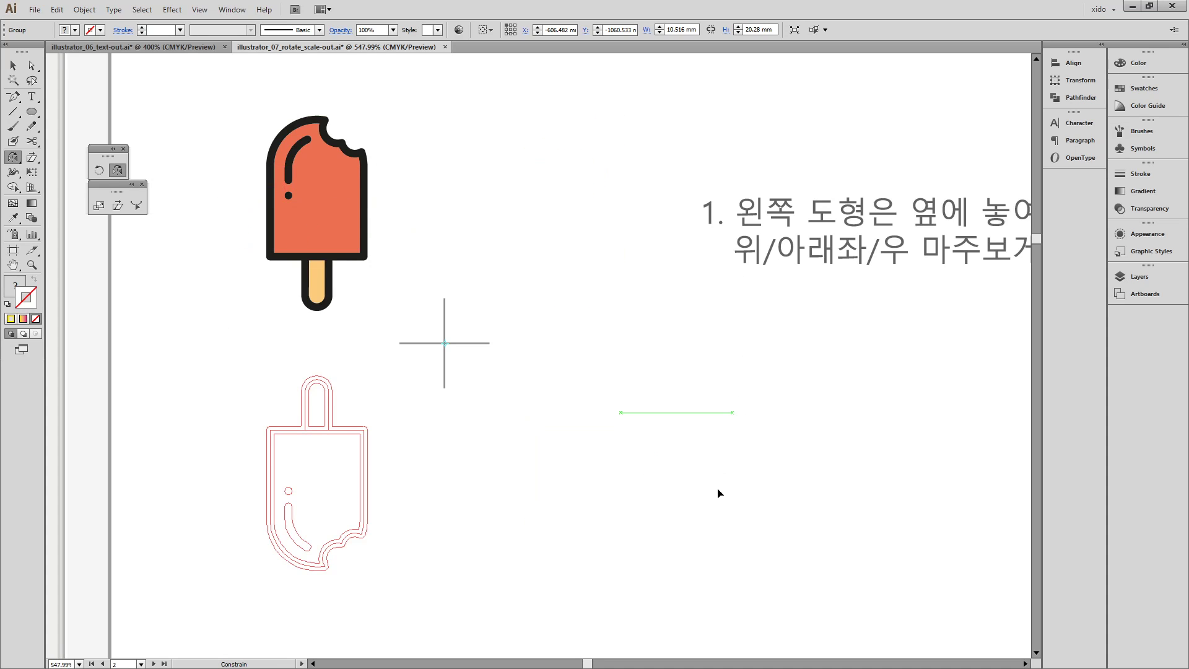
{"action": "left_click_drag", "start_coordinate": [719, 493], "coordinate": [716, 491]}
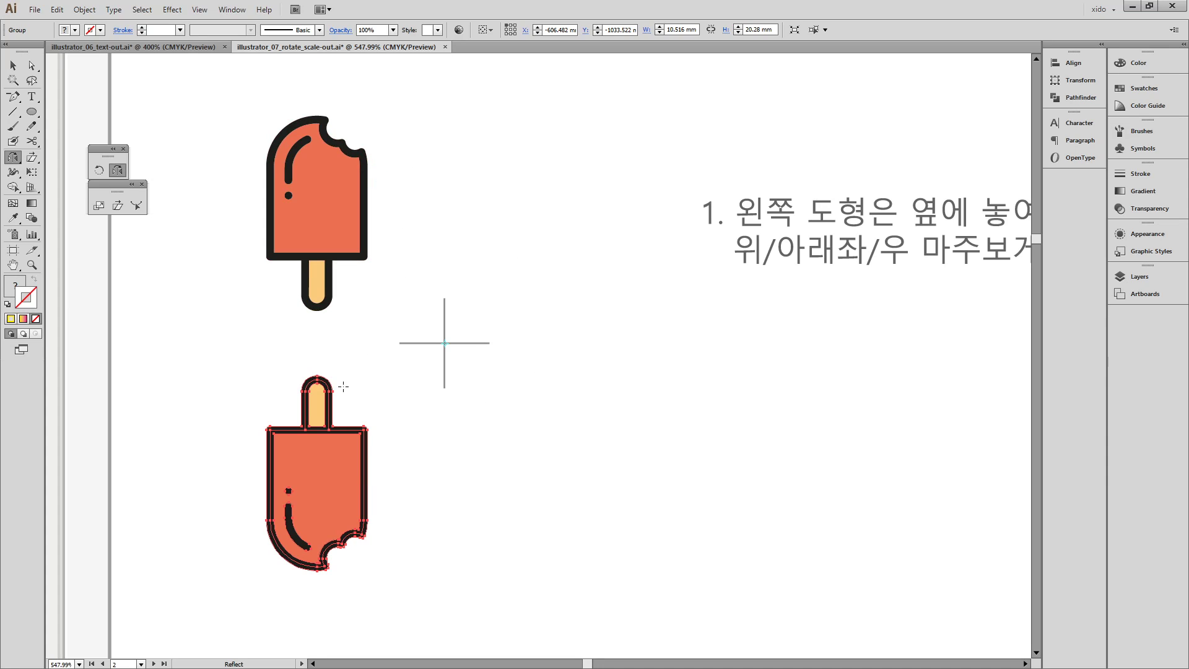
- Repeat the last reflected copy of the ice lolly several times, and deselect everything
{"action": "key", "text": "ctrl+d"}
{"action": "key", "text": "ctrl+d"}
{"action": "key", "text": "ctrl+d"}
{"action": "key", "text": "ctrl+d"}
{"action": "key", "text": "ctrl+d"}
{"action": "key", "text": "ctrl+d"}
{"action": "key", "text": "ctrl+d"}
{"action": "key", "text": "ctrl+d"}
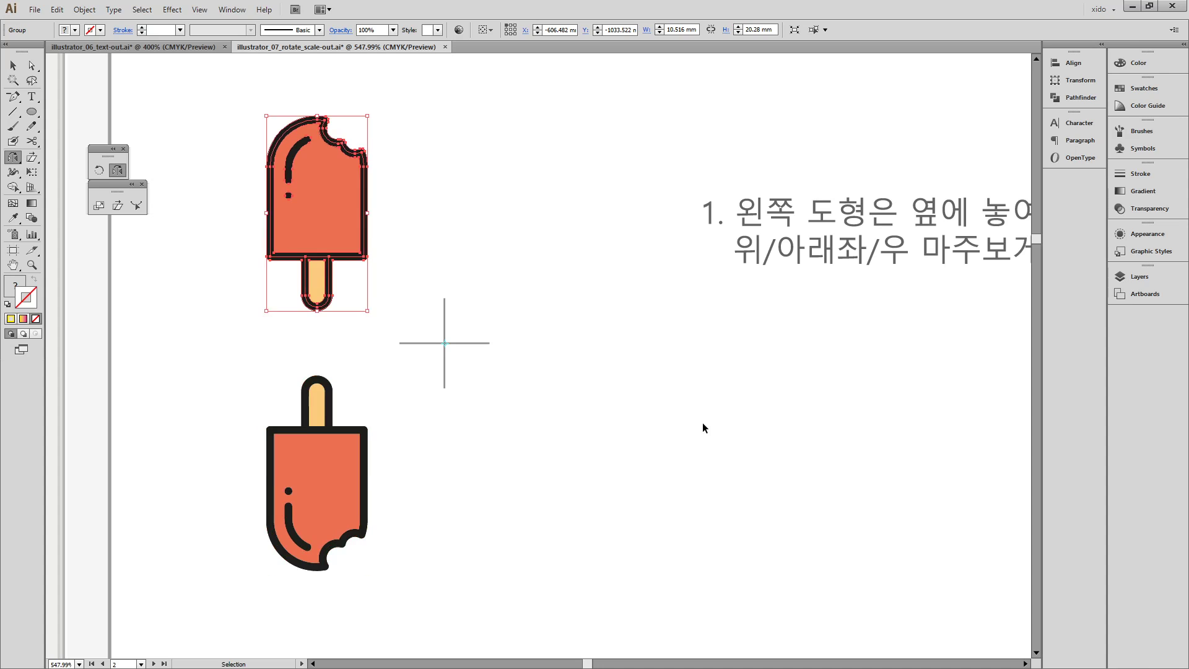
{"action": "key", "text": "v"}
{"action": "left_click", "coordinate": [752, 566]}
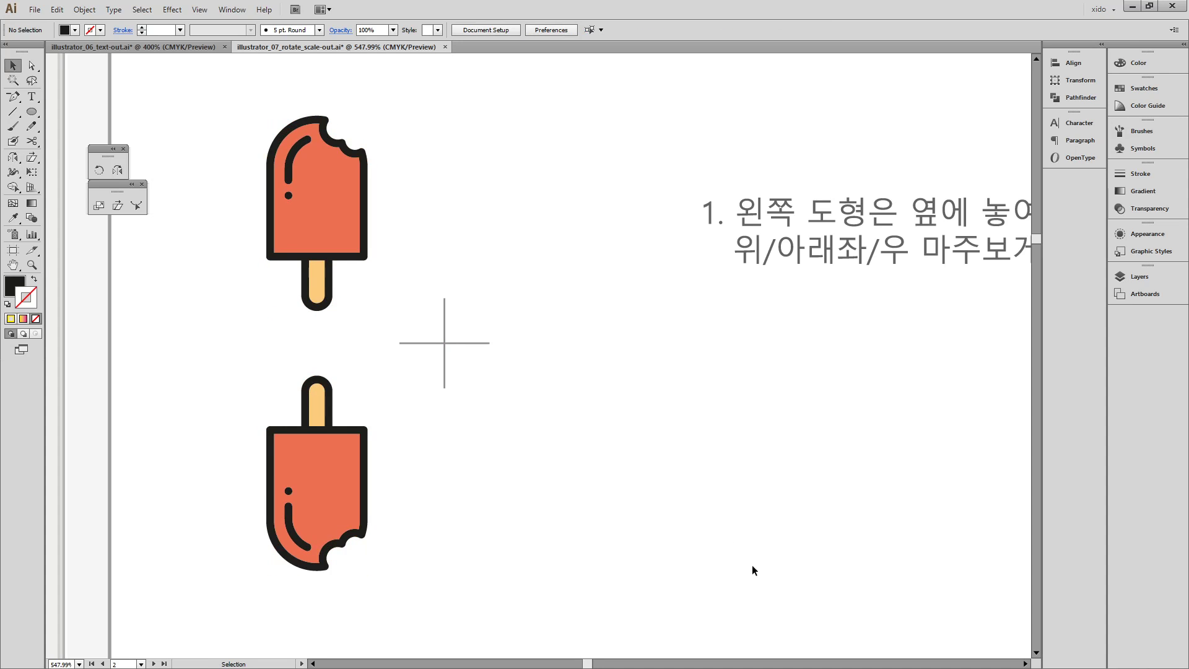
- Go to the crocodile exercise, duplicate the half face horizontally to its right, and reselect the whole original half
{"action": "left_click_drag", "start_coordinate": [769, 579], "coordinate": [536, 166]}
{"action": "key", "text": "ctrl+minus"}
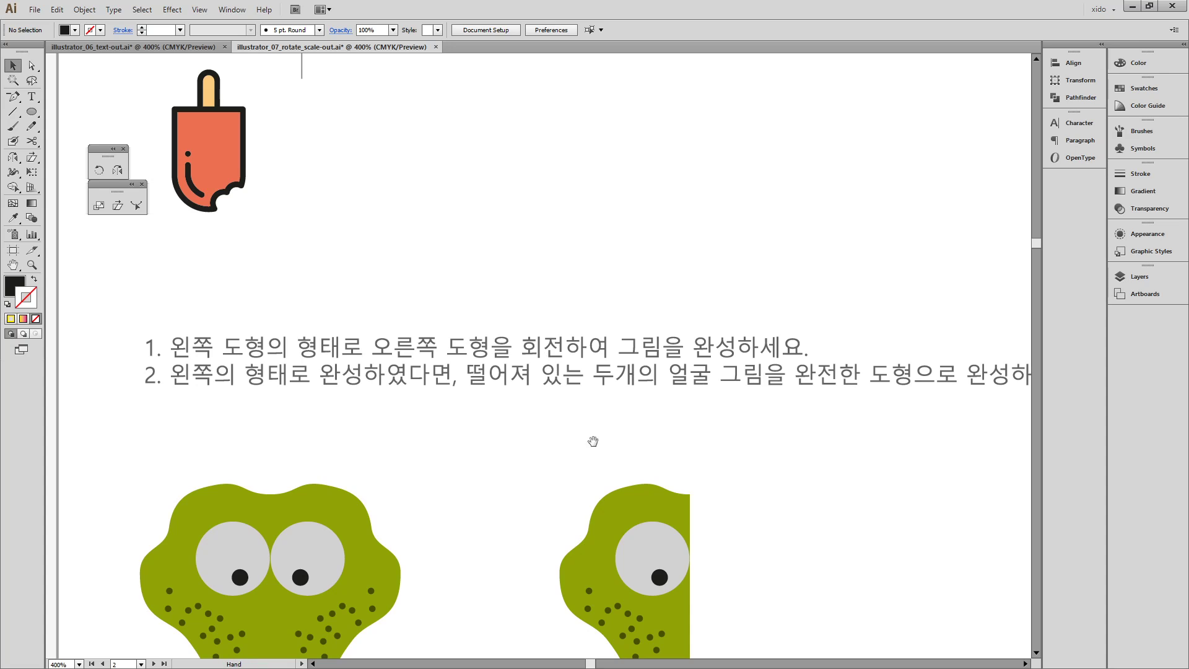
{"action": "left_click_drag", "start_coordinate": [589, 438], "coordinate": [463, 197]}
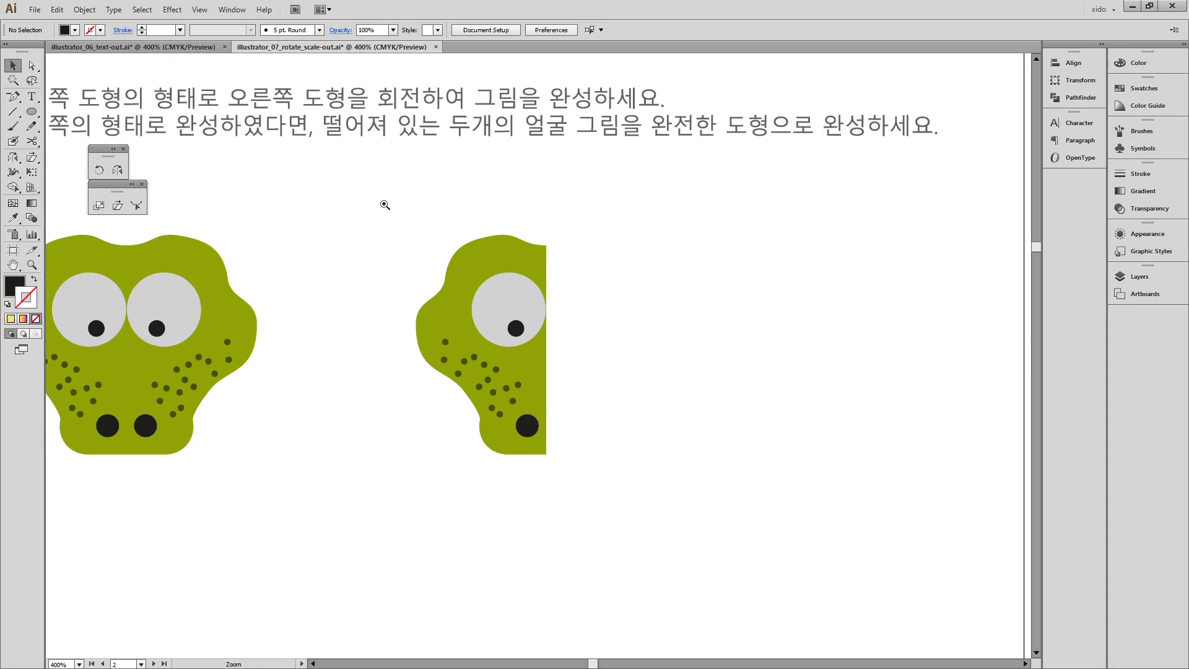
{"action": "left_click_drag", "start_coordinate": [380, 203], "coordinate": [1014, 503]}
{"action": "left_click_drag", "start_coordinate": [712, 467], "coordinate": [821, 413]}
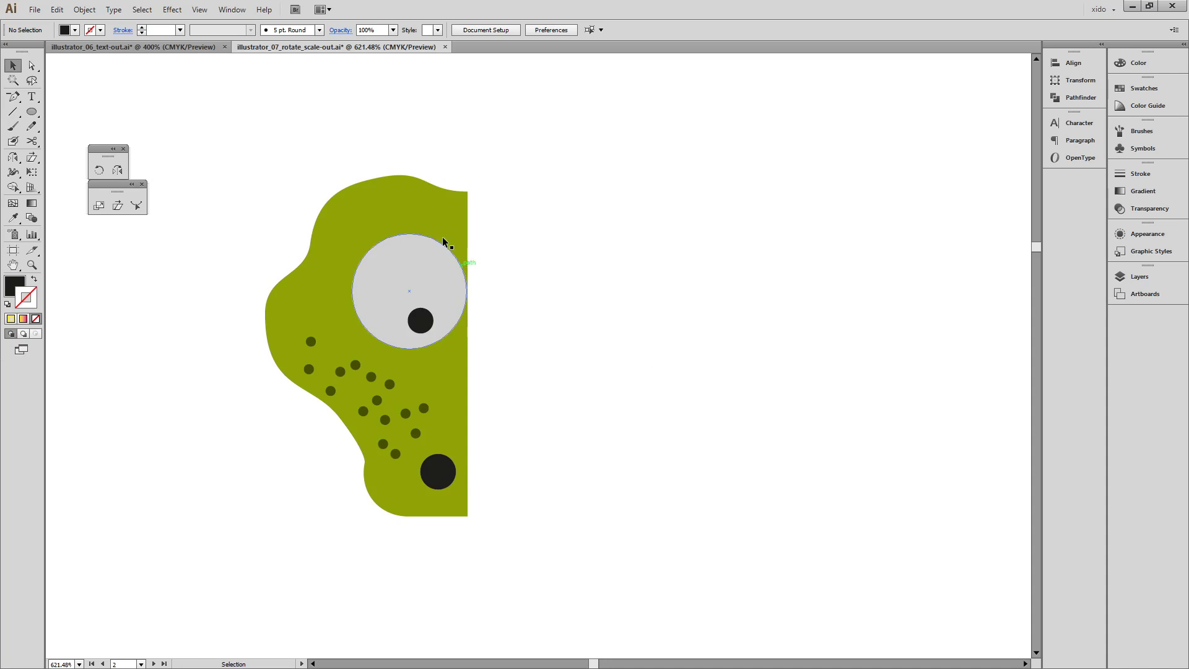
{"action": "left_click_drag", "start_coordinate": [250, 96], "coordinate": [537, 585]}
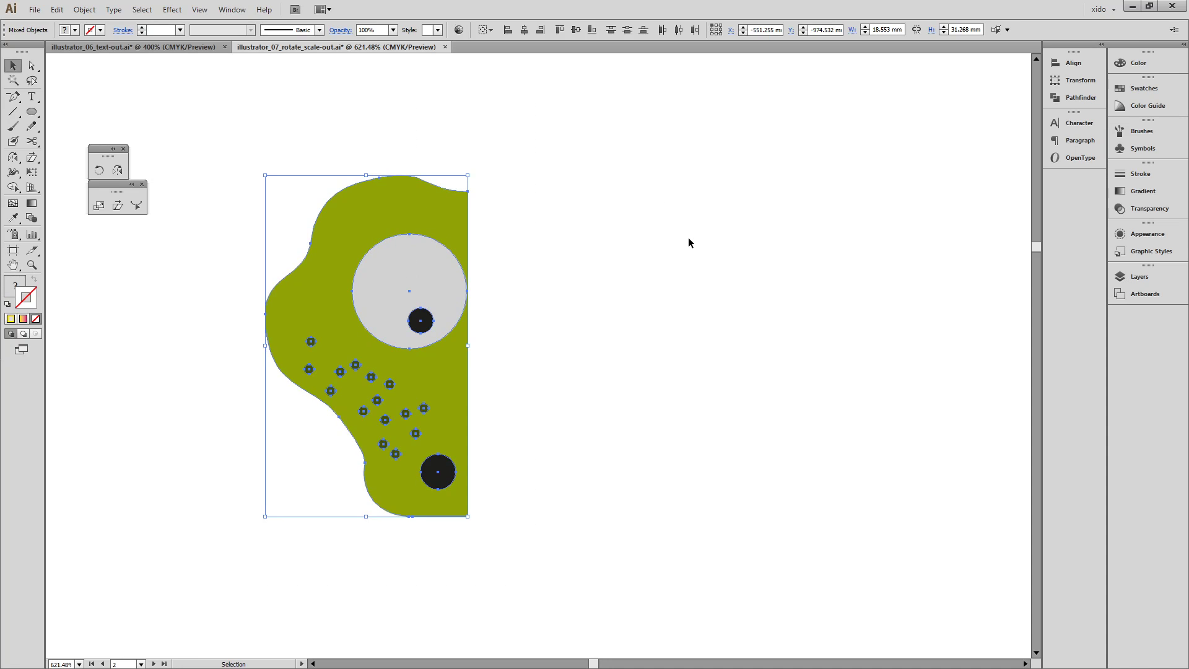
{"action": "left_click_drag", "start_coordinate": [271, 334], "coordinate": [891, 334]}
{"action": "left_click", "coordinate": [233, 180]}
{"action": "left_click_drag", "start_coordinate": [517, 564], "coordinate": [534, 566]}
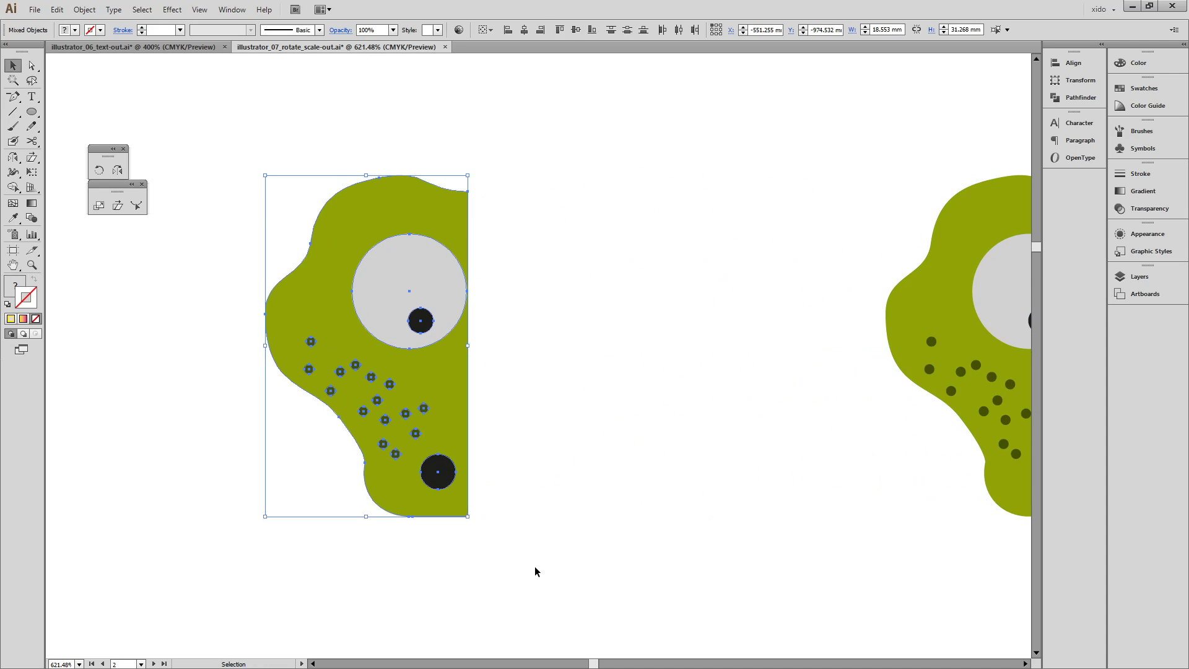
- In Outline view, create a copy of the original half crocodile face reflected across the vertical axis at the outline's upper open end
{"action": "key", "text": "ctrl+y"}
{"action": "left_click", "coordinate": [584, 435]}
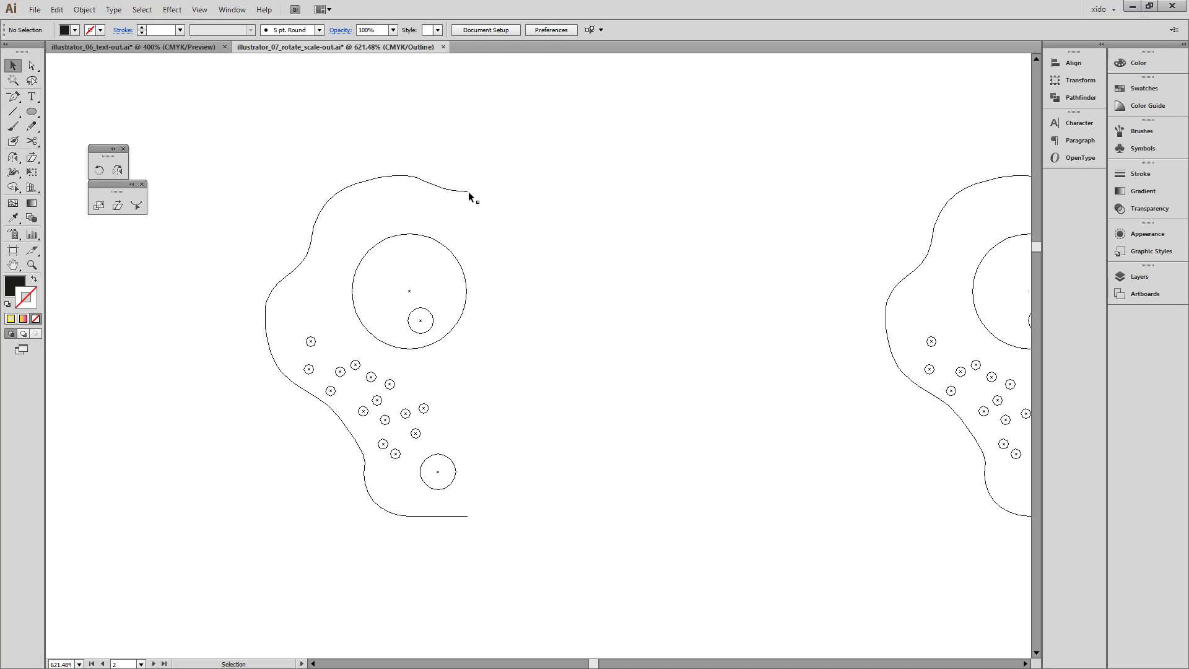
{"action": "left_click_drag", "start_coordinate": [234, 156], "coordinate": [522, 546]}
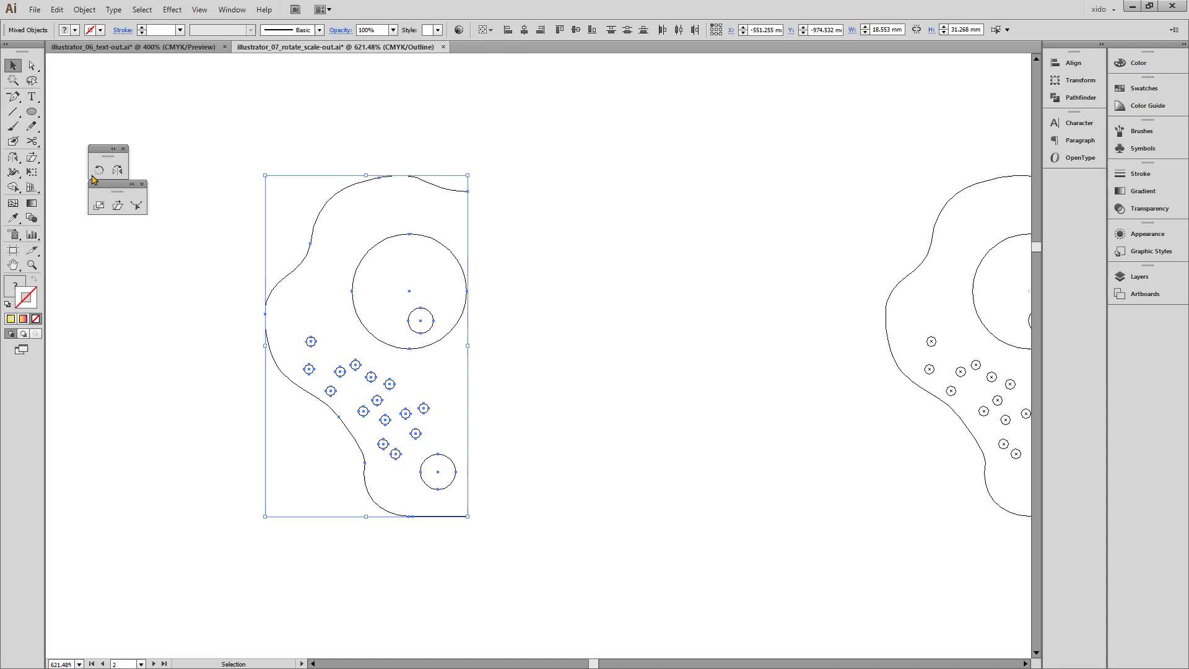
{"action": "left_click", "coordinate": [113, 174]}
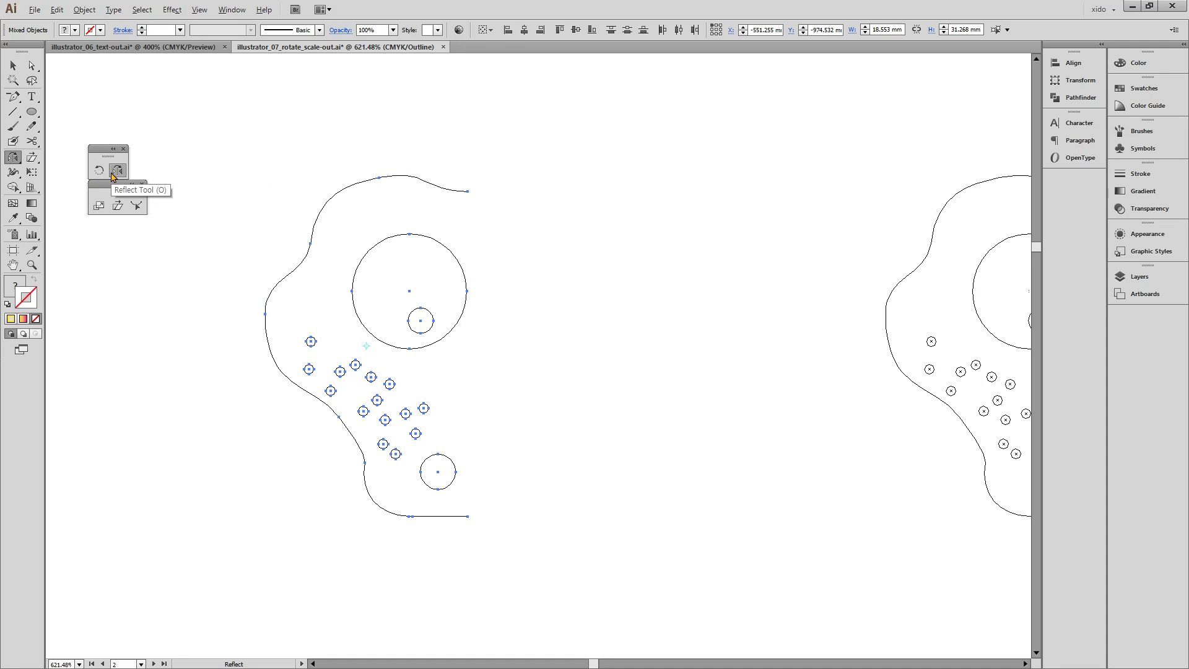
{"action": "left_click", "coordinate": [467, 191], "text": "alt"}
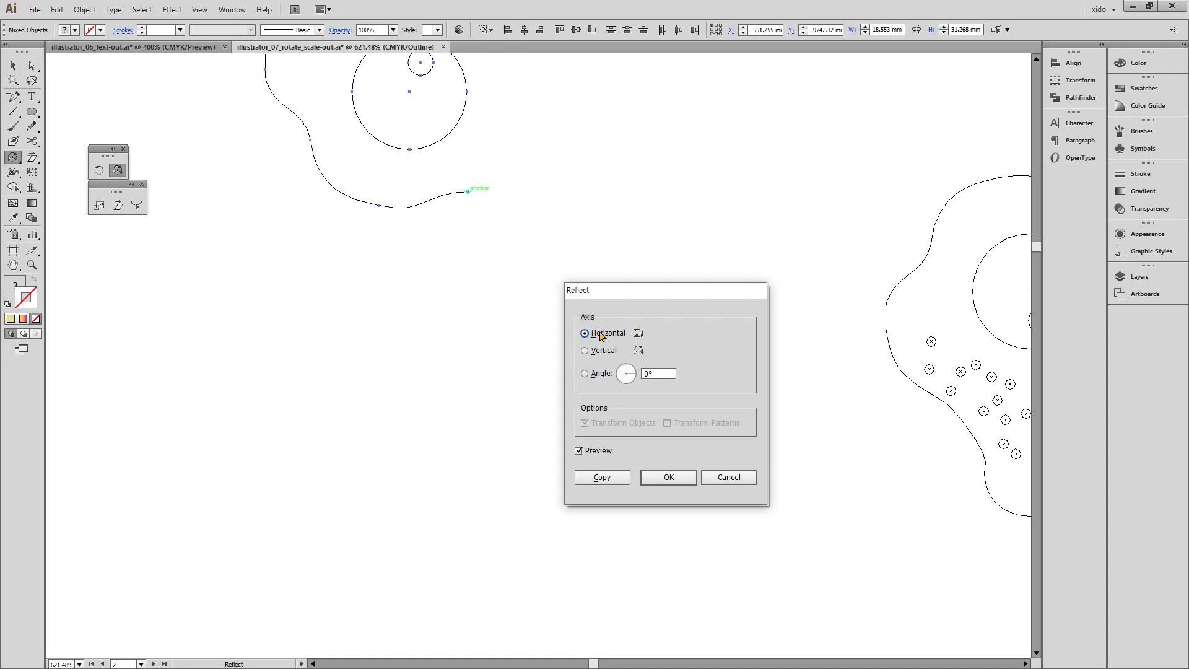
{"action": "left_click", "coordinate": [603, 352]}
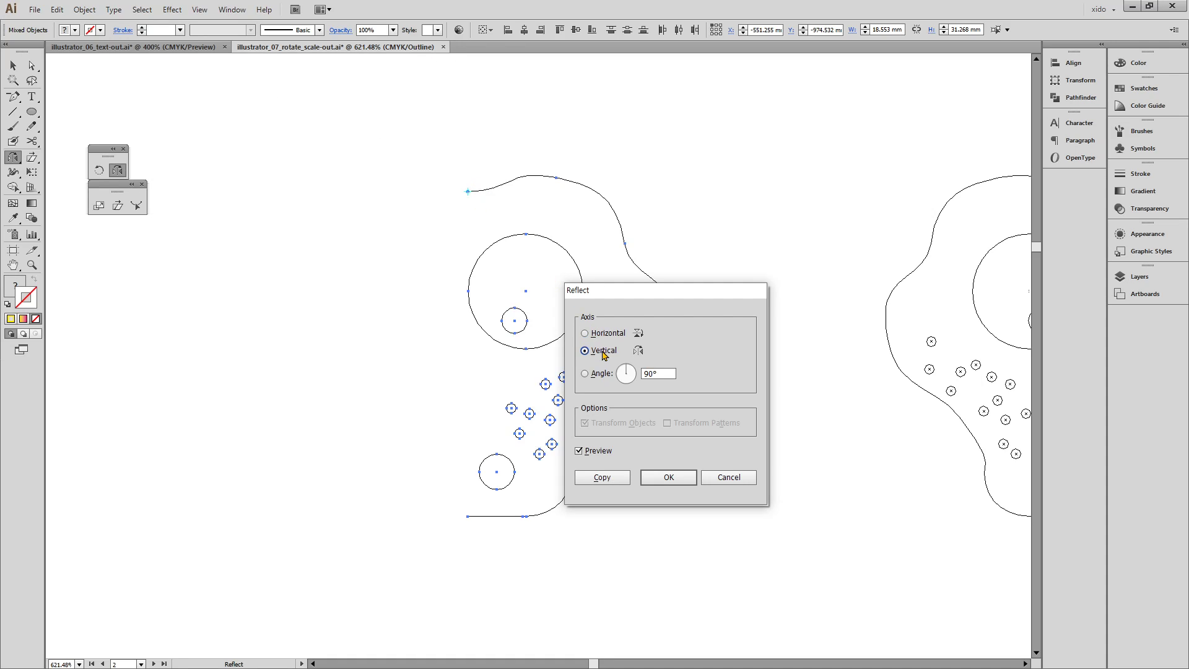
{"action": "left_click_drag", "start_coordinate": [633, 294], "coordinate": [797, 247]}
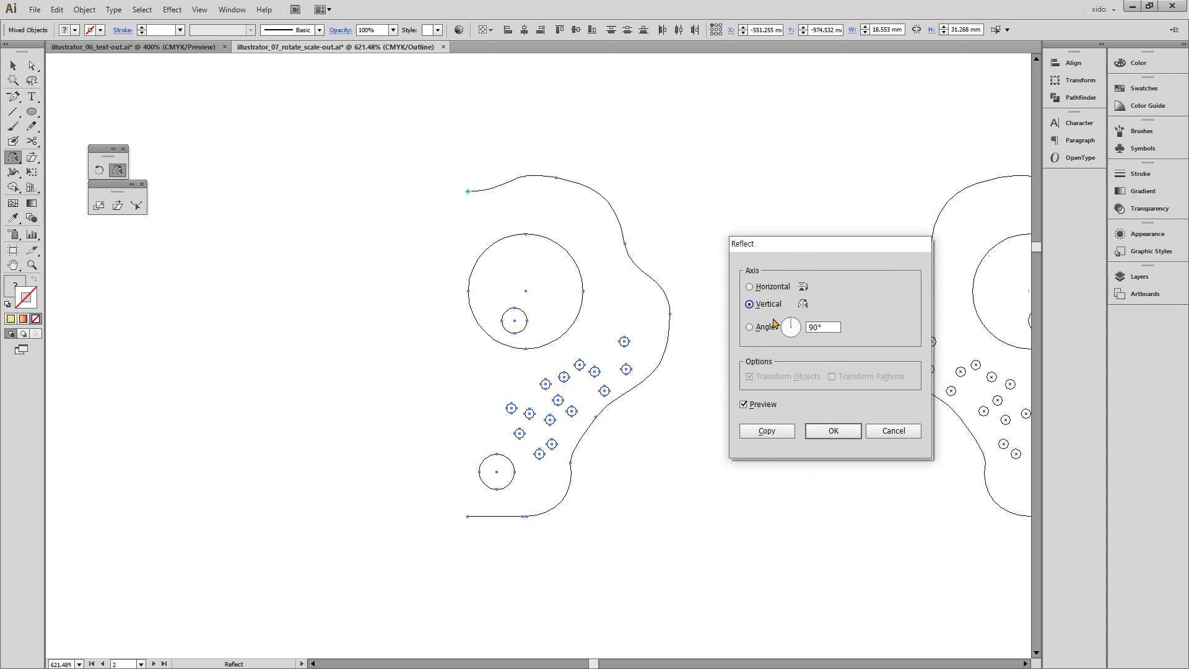
{"action": "left_click", "coordinate": [766, 431]}
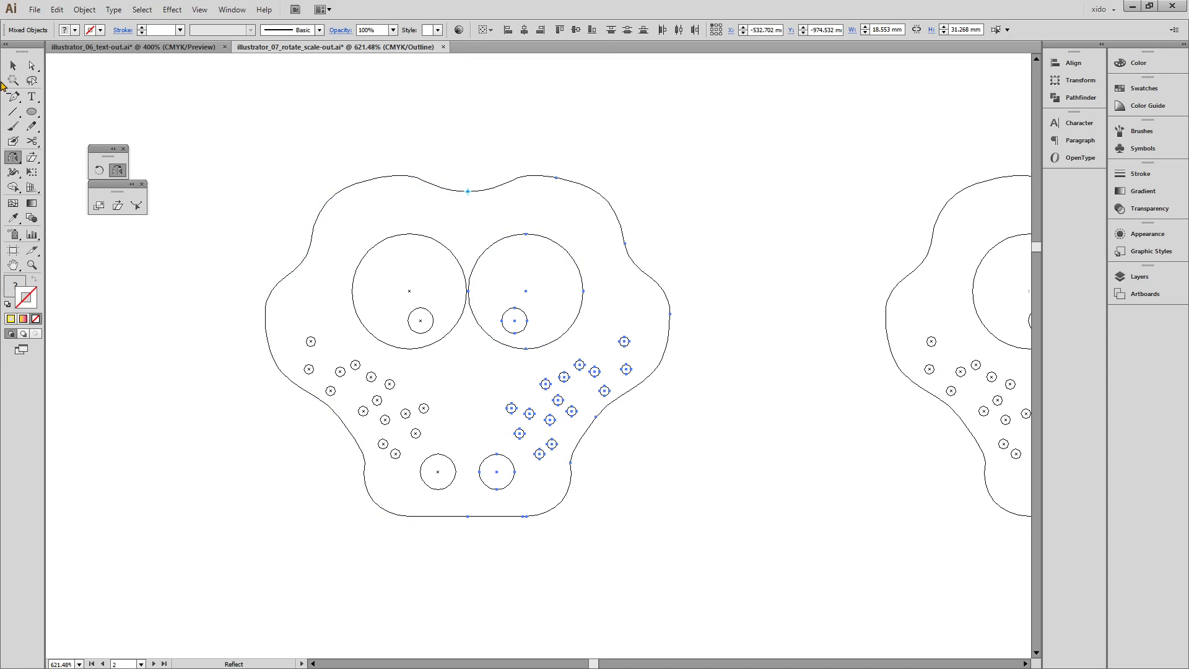
- Deselect the mirrored crocodile parts and return to Preview view
{"action": "left_click", "coordinate": [13, 65]}
{"action": "left_click", "coordinate": [587, 112]}
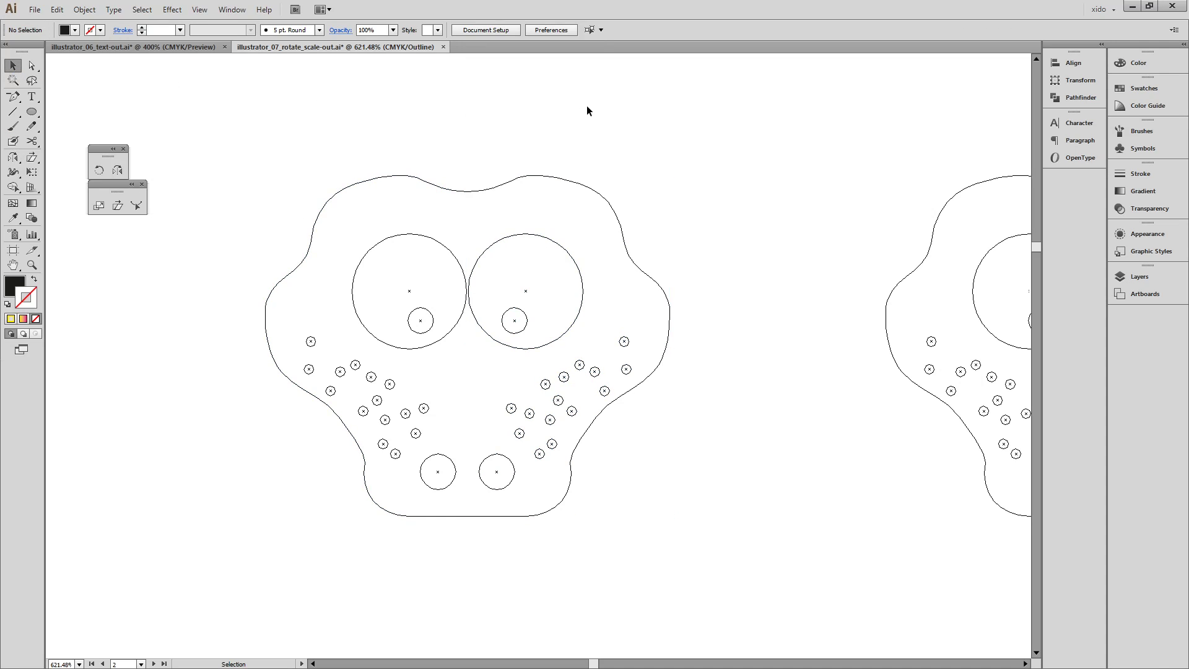
{"action": "key", "text": "ctrl+y"}
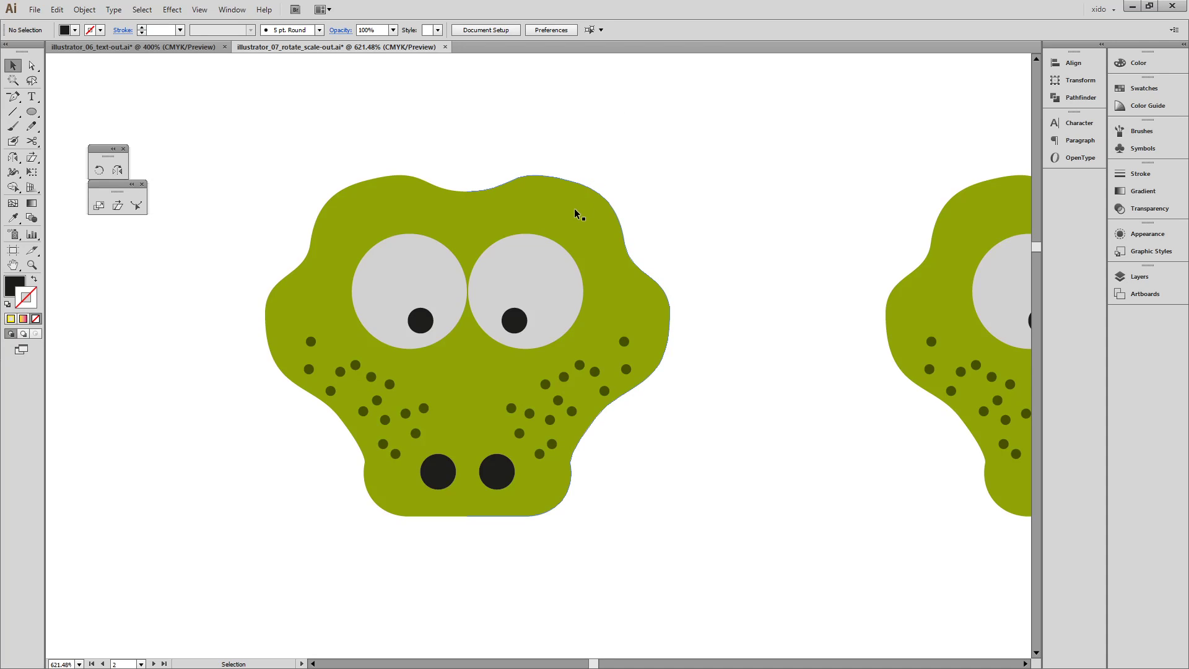
- Try moving the mirrored green head half aside and try uniting both green halves, undoing each attempt
{"action": "left_click_drag", "start_coordinate": [593, 209], "coordinate": [684, 207]}
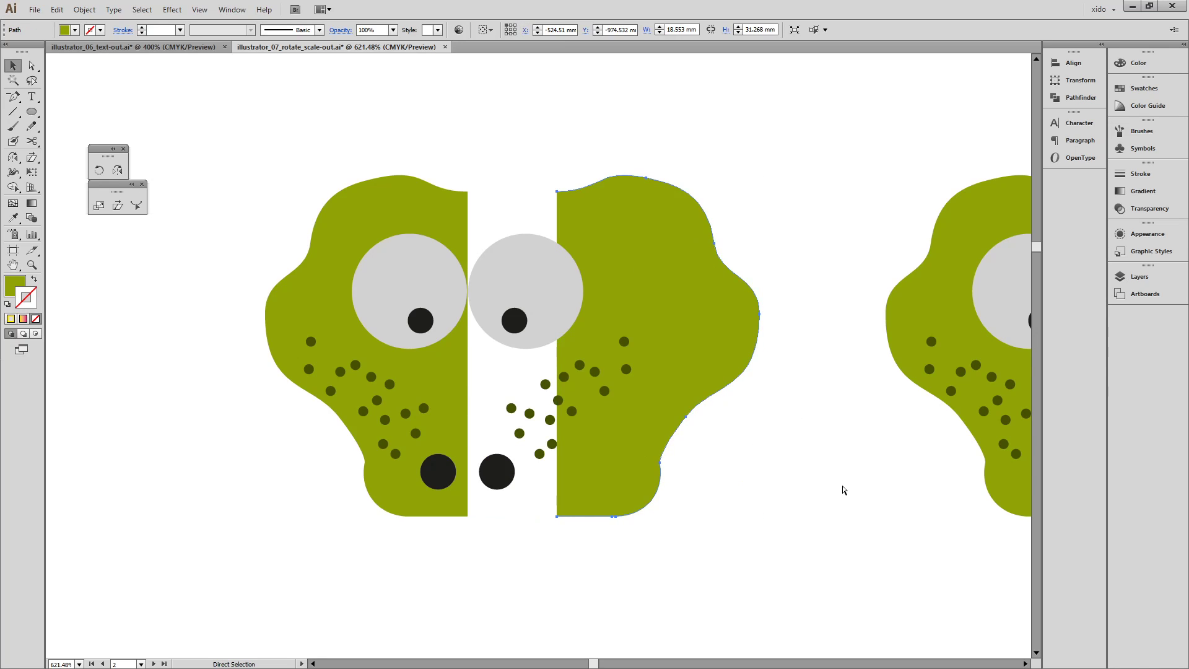
{"action": "key", "text": "ctrl+z"}
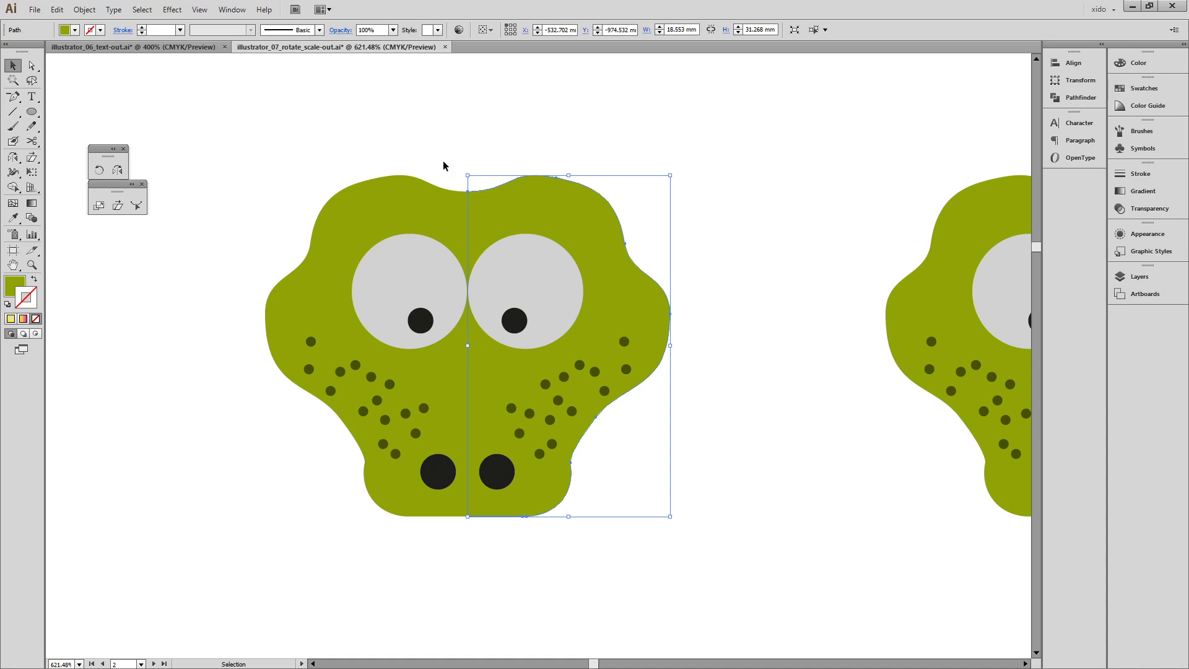
{"action": "left_click_drag", "start_coordinate": [428, 147], "coordinate": [520, 214]}
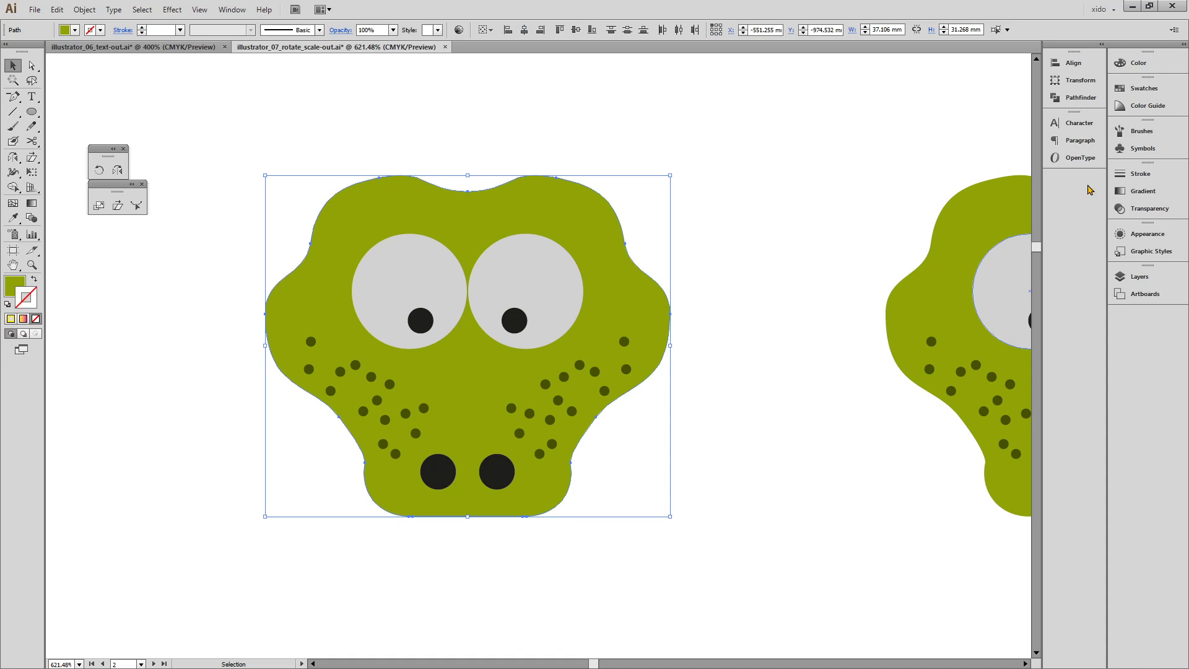
{"action": "left_click", "coordinate": [1078, 97]}
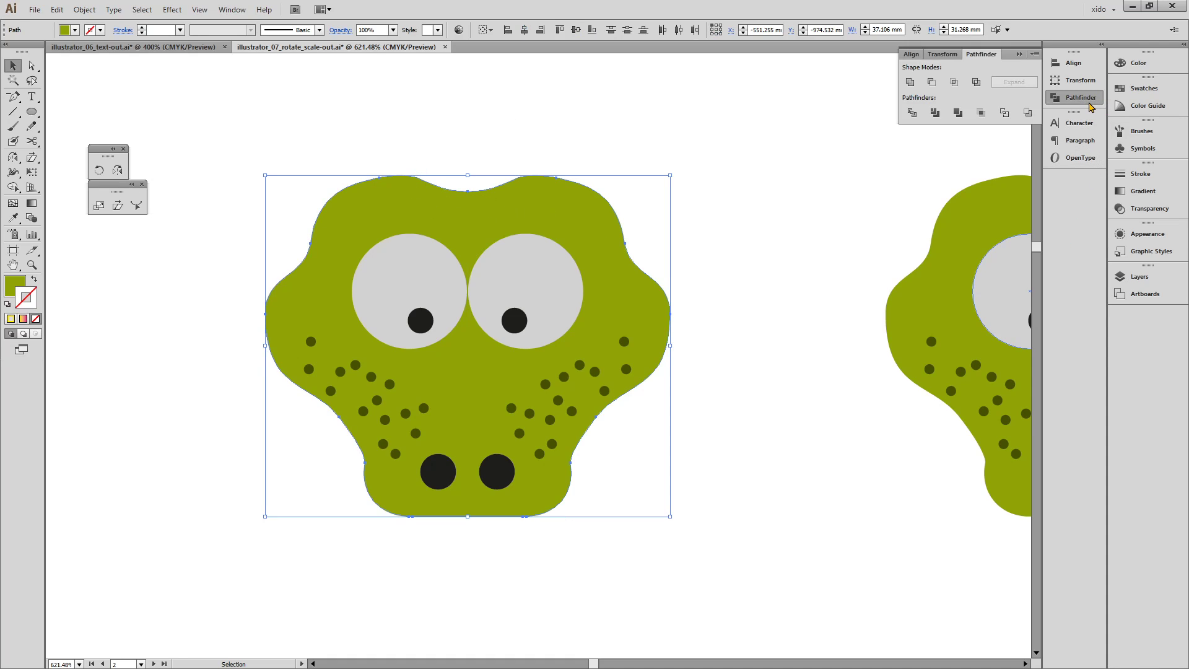
{"action": "left_click", "coordinate": [910, 83]}
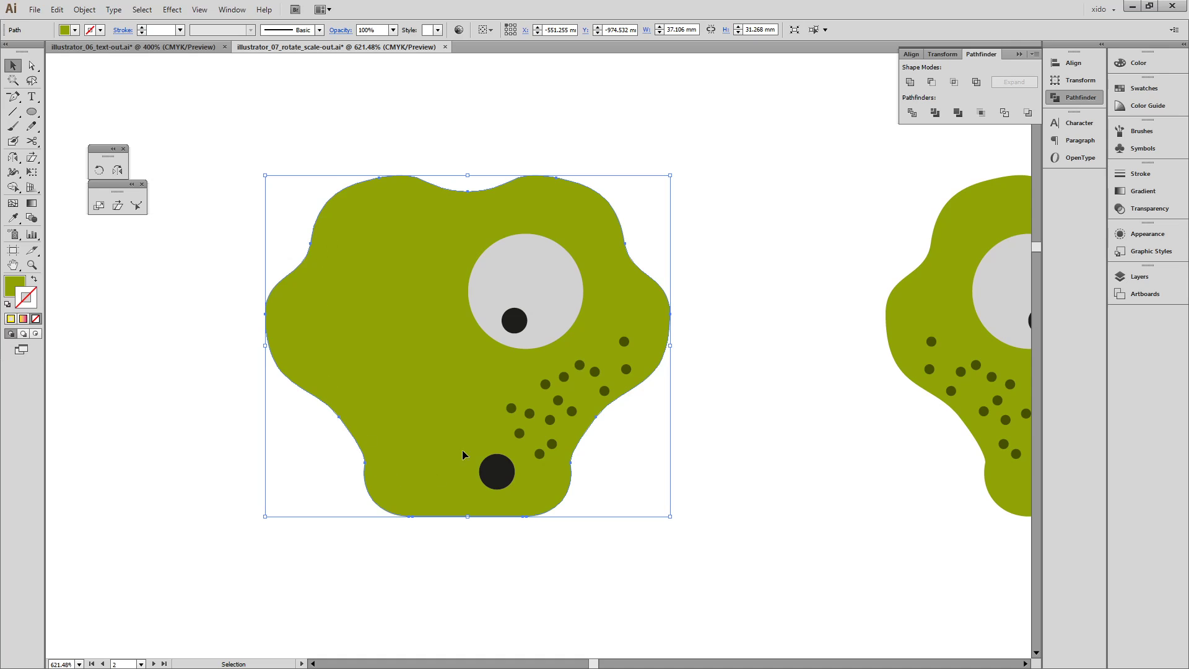
{"action": "key", "text": "ctrl+z"}
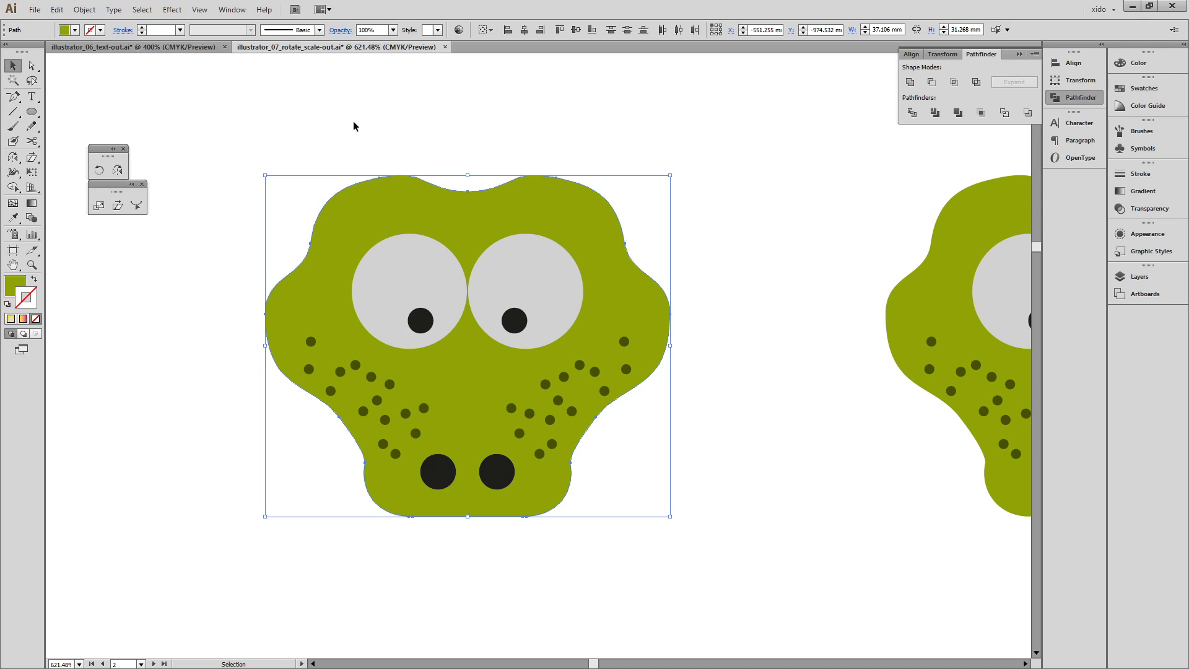
- Examine which parts belong to each half of the crocodile face by selecting the original and mirrored halves in turn, and deselect
{"action": "left_click_drag", "start_coordinate": [348, 123], "coordinate": [441, 535]}
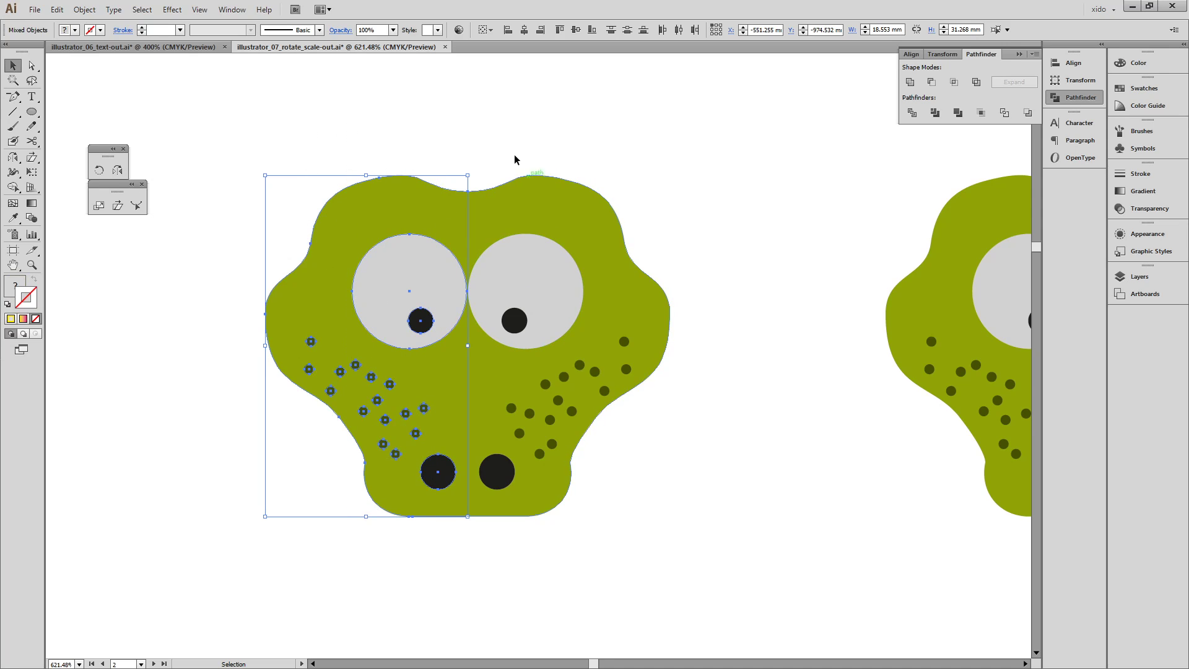
{"action": "left_click_drag", "start_coordinate": [490, 136], "coordinate": [698, 537]}
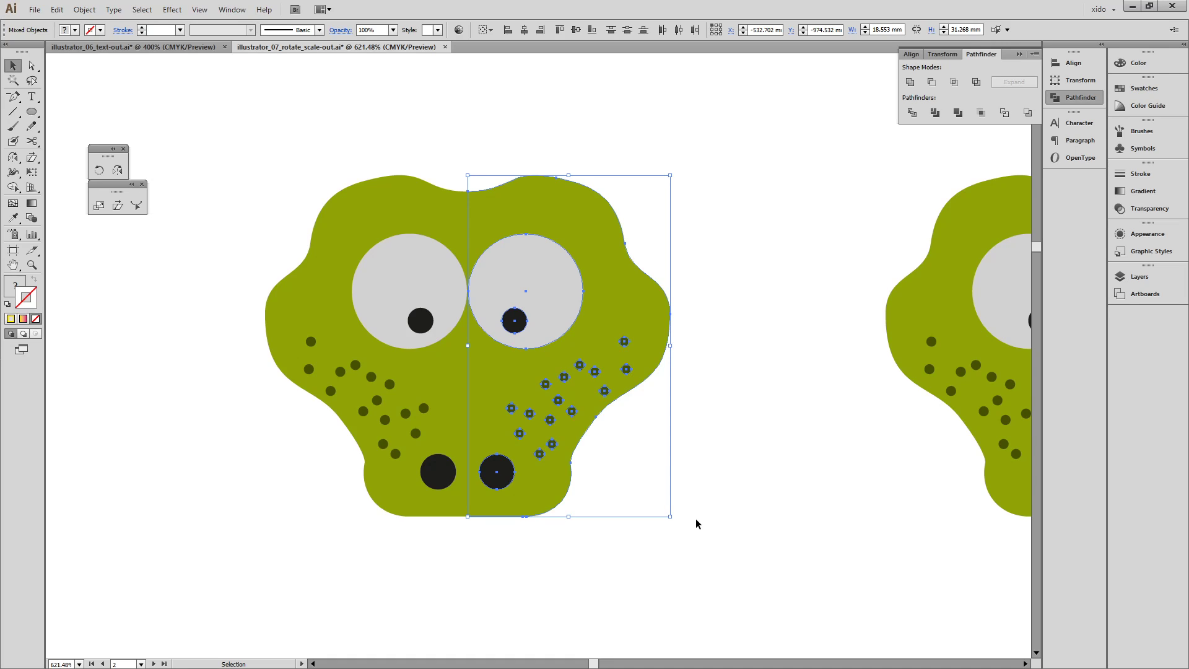
{"action": "left_click", "coordinate": [698, 519]}
- Unite the two green head halves into one shape with Pathfinder, and send it to the back behind the eyes, dots and nostrils
{"action": "left_click", "coordinate": [519, 207]}
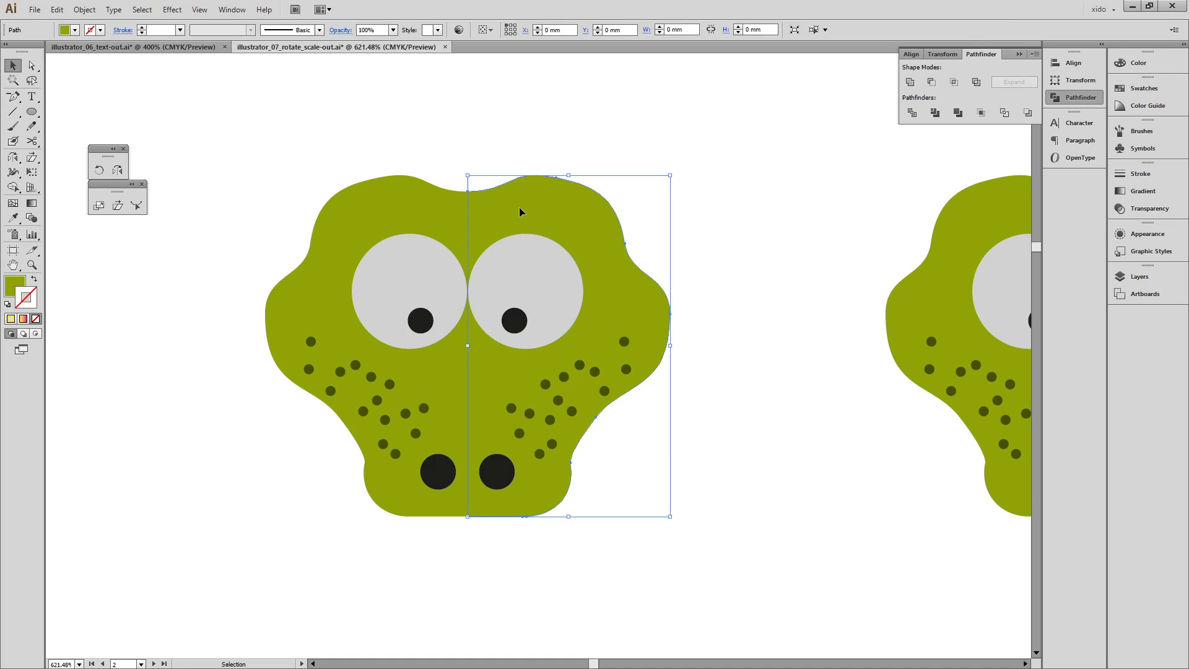
{"action": "left_click", "coordinate": [433, 209], "text": "shift"}
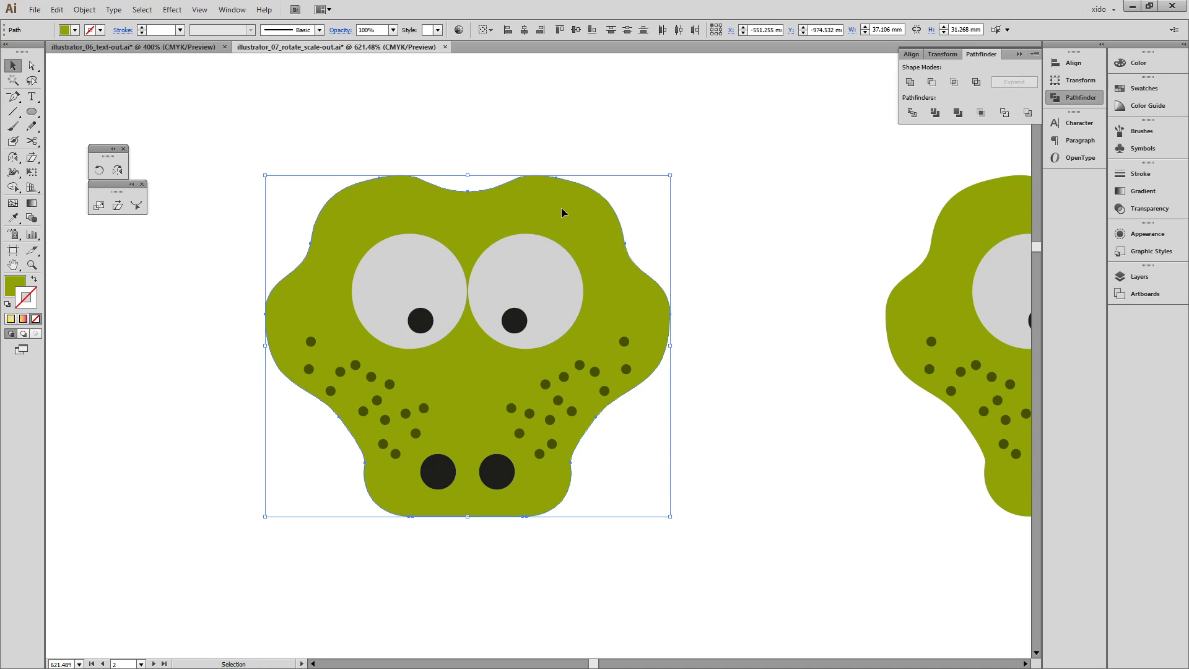
{"action": "left_click", "coordinate": [912, 112]}
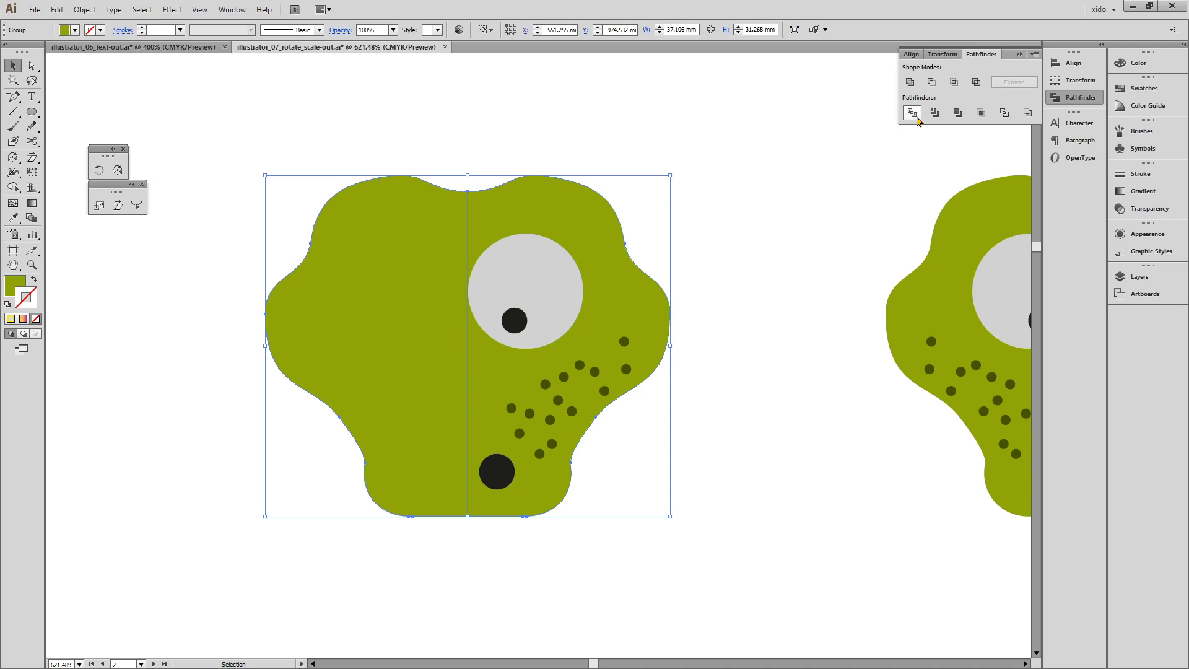
{"action": "left_click", "coordinate": [910, 82]}
{"action": "key", "text": "ctrl+shift+bracketleft"}
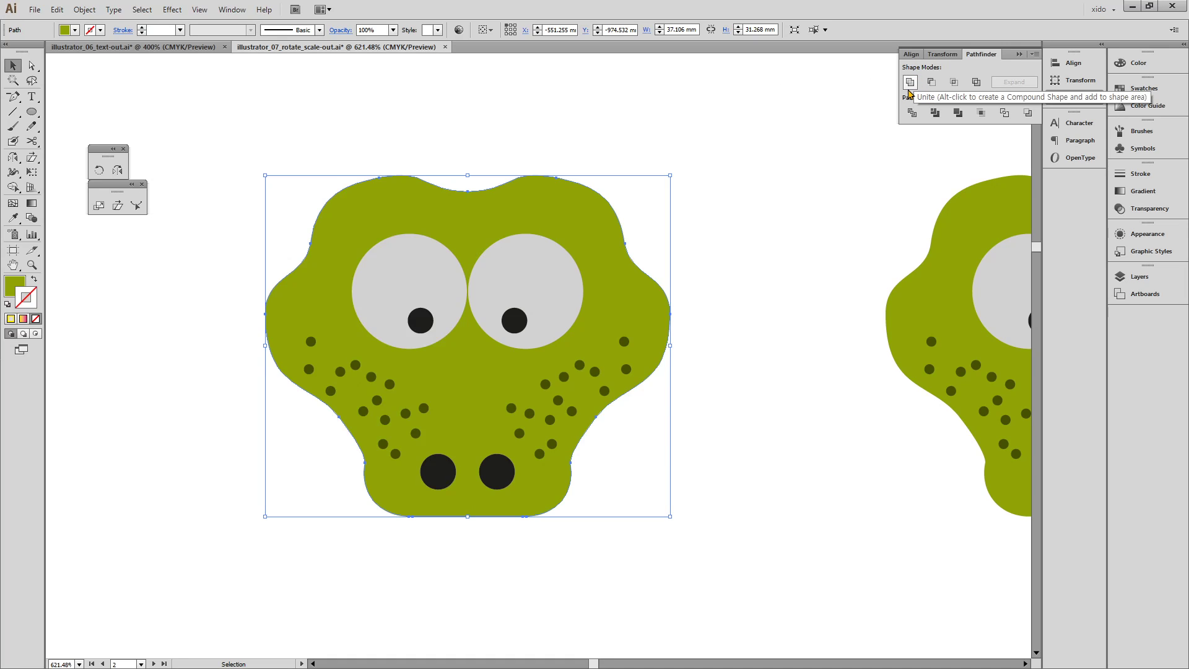
- Group all parts of the completed crocodile face and deselect the group
{"action": "left_click_drag", "start_coordinate": [275, 168], "coordinate": [660, 581]}
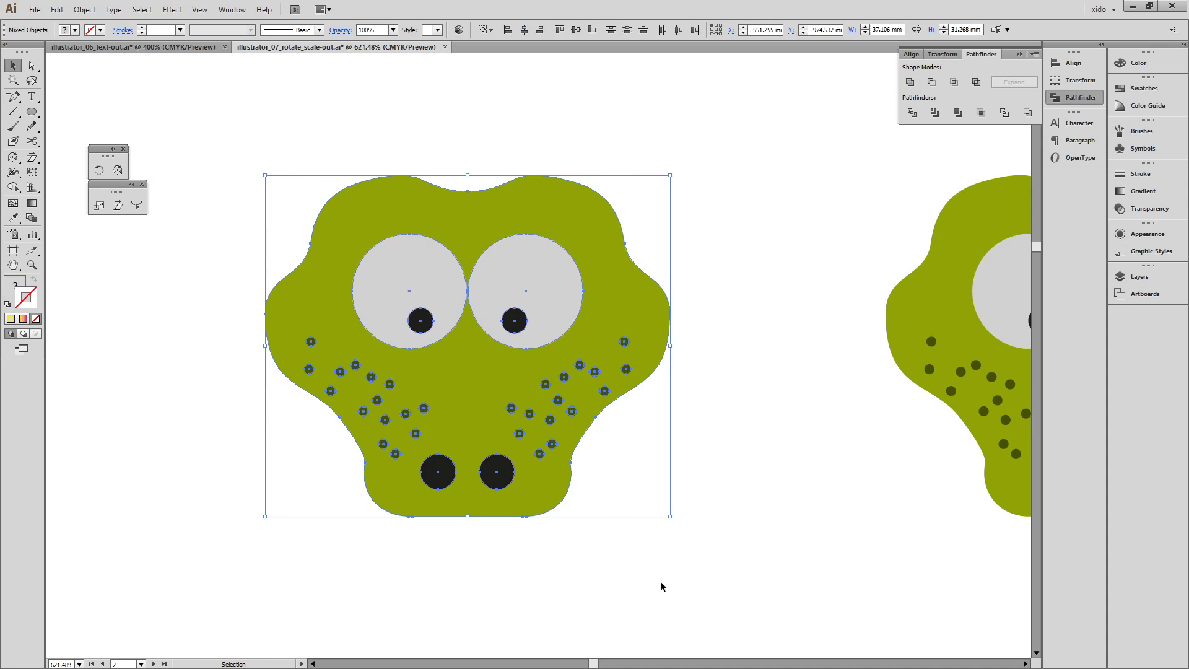
{"action": "key", "text": "ctrl+g"}
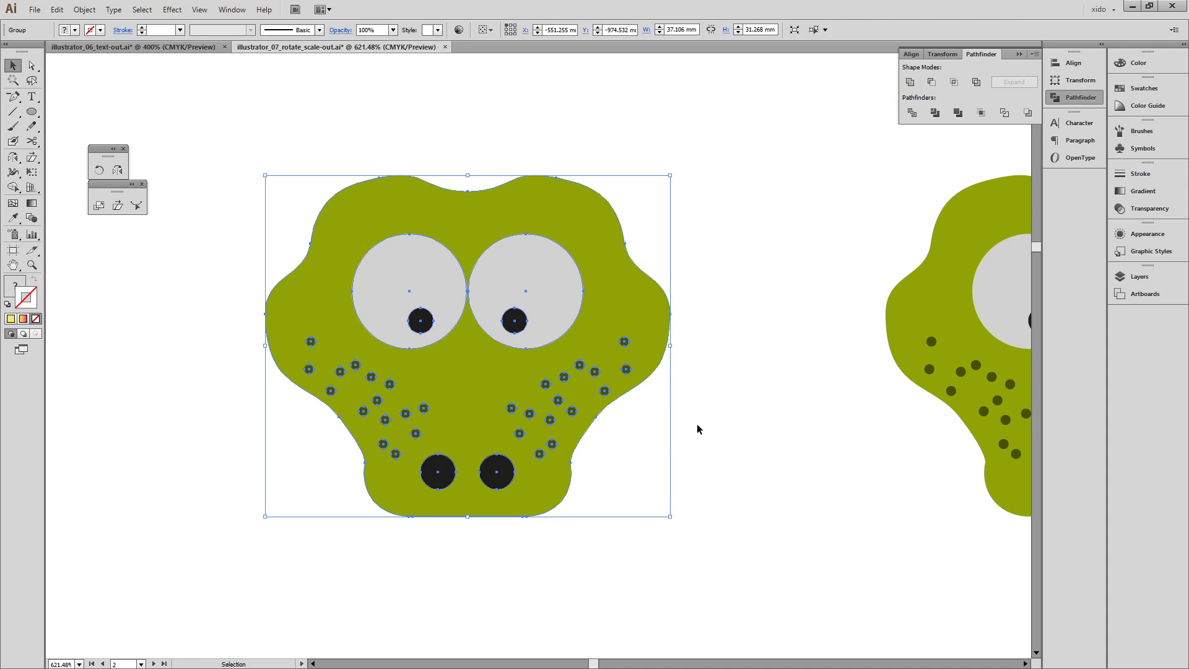
{"action": "left_click", "coordinate": [736, 522]}
- In Outline view, reflect a copy of the second half face across a vertical axis slightly beyond its open edge, leaving a gap
{"action": "key", "text": "ctrl+y"}
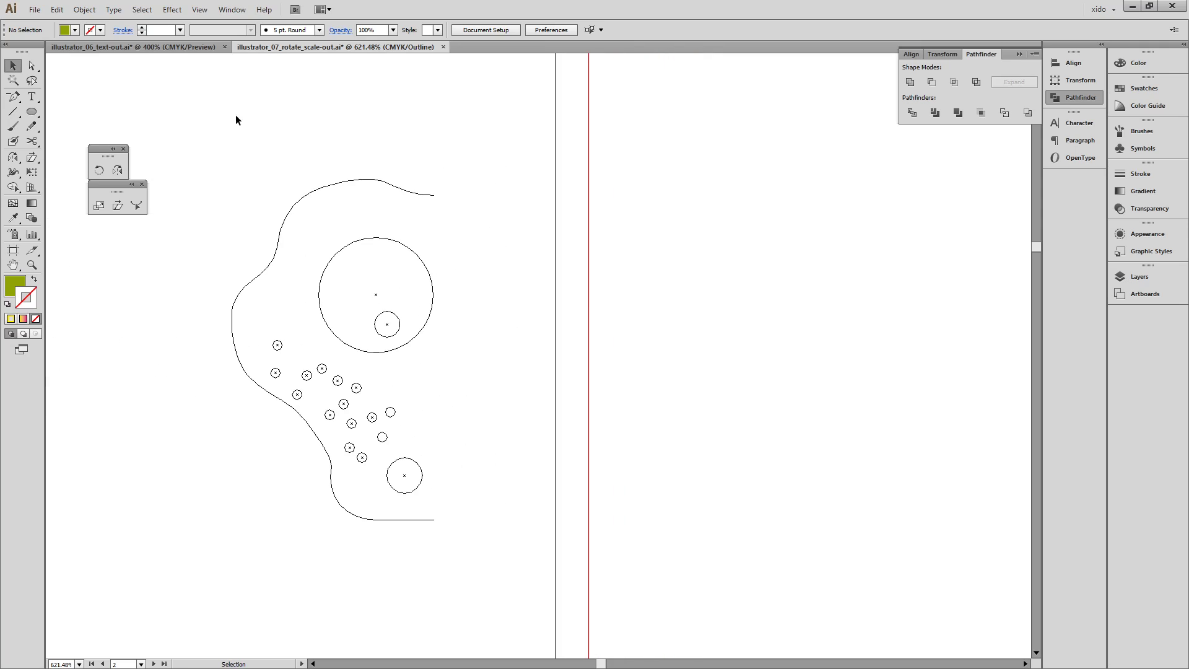
{"action": "left_click_drag", "start_coordinate": [235, 115], "coordinate": [481, 600]}
{"action": "left_click_drag", "start_coordinate": [380, 329], "coordinate": [806, 367]}
{"action": "left_click_drag", "start_coordinate": [909, 407], "coordinate": [434, 414]}
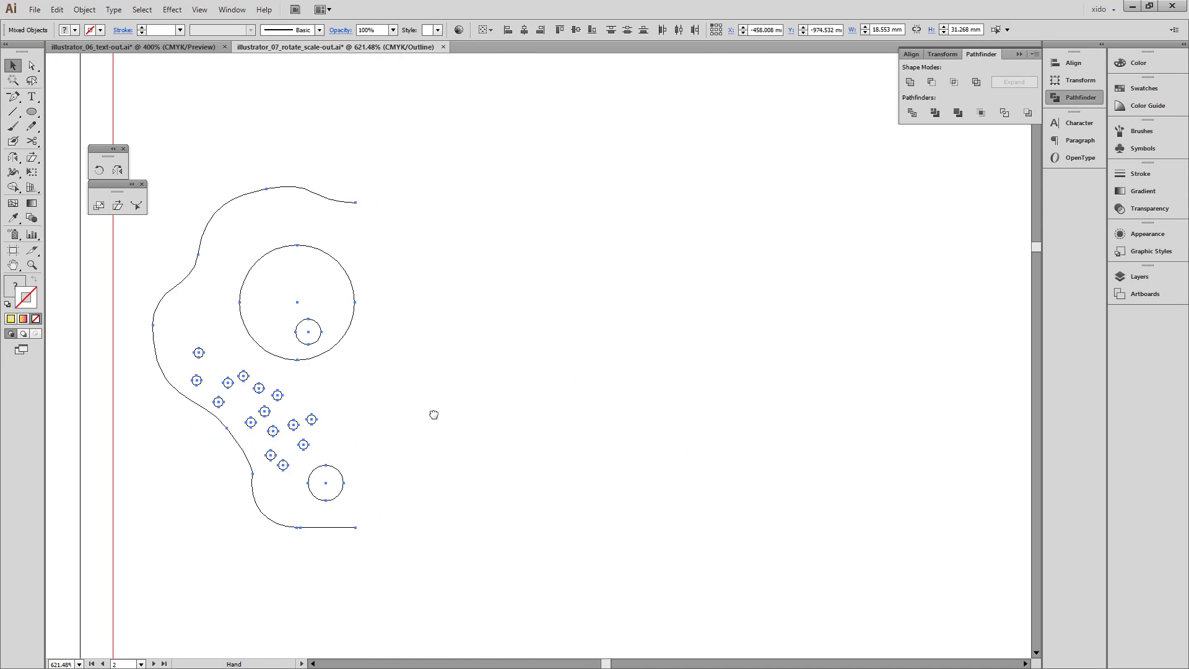
{"action": "left_click", "coordinate": [117, 169]}
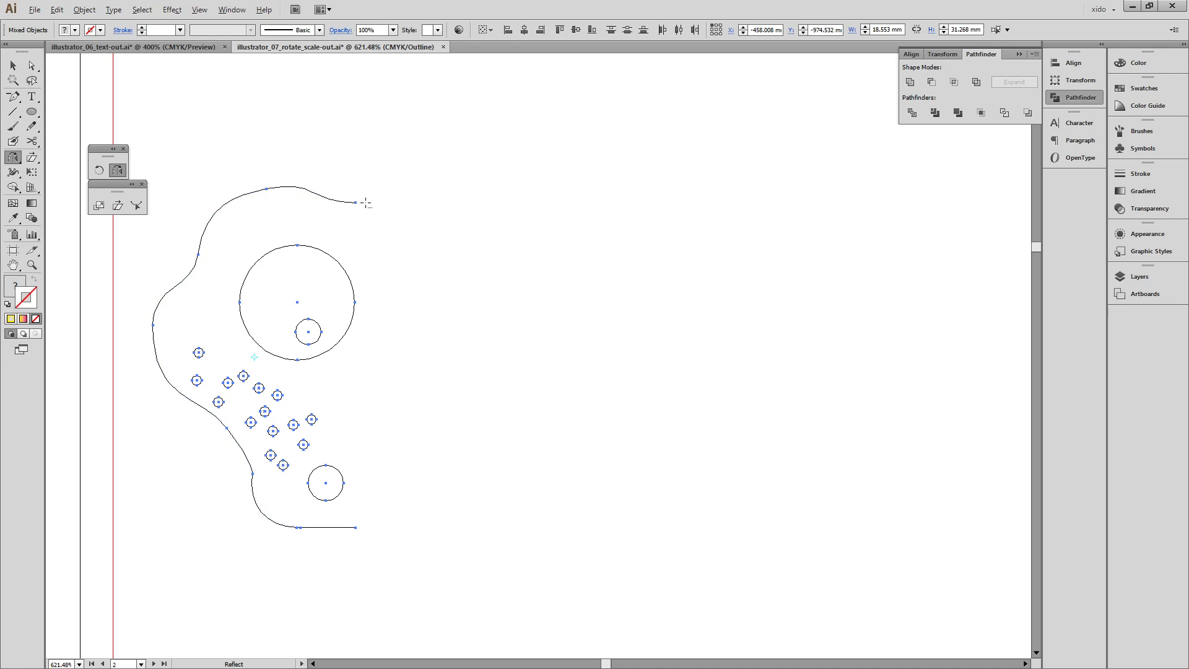
{"action": "left_click", "coordinate": [369, 203], "text": "alt"}
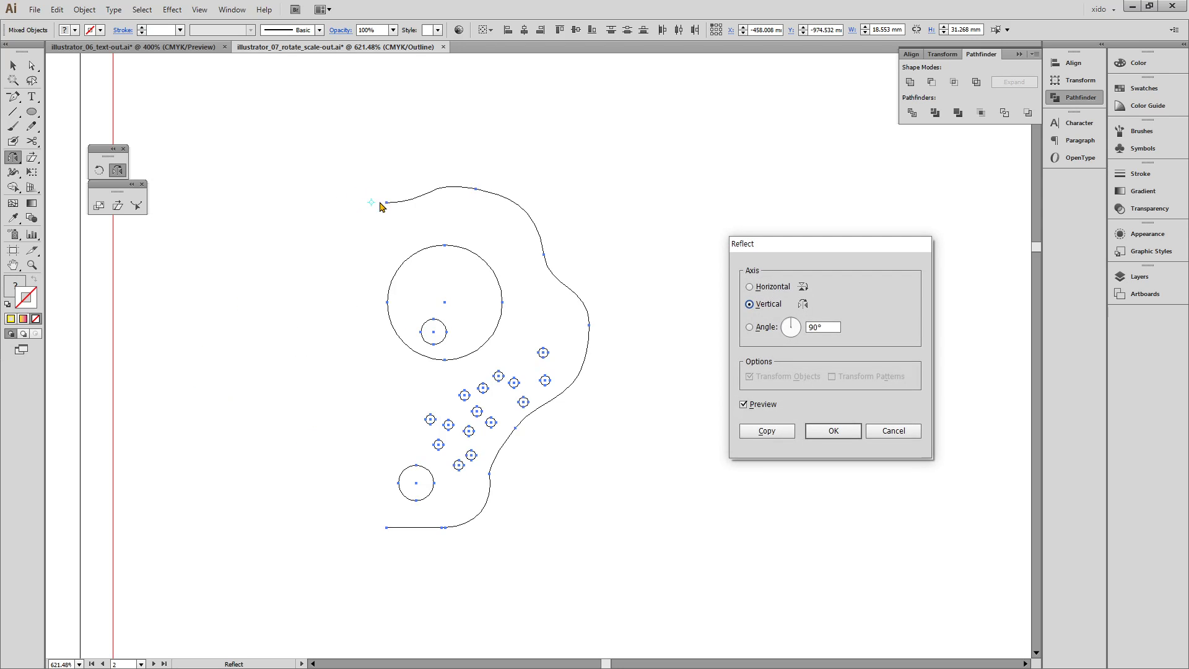
{"action": "left_click", "coordinate": [774, 435]}
{"action": "left_click", "coordinate": [21, 61]}
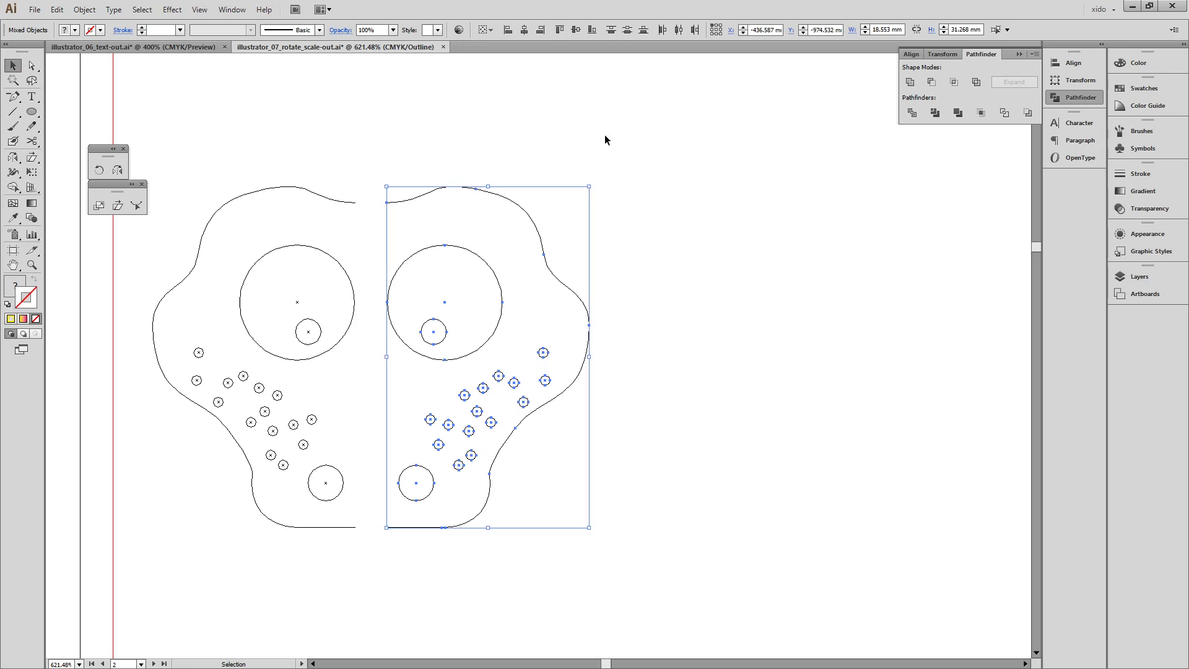
{"action": "left_click", "coordinate": [733, 233]}
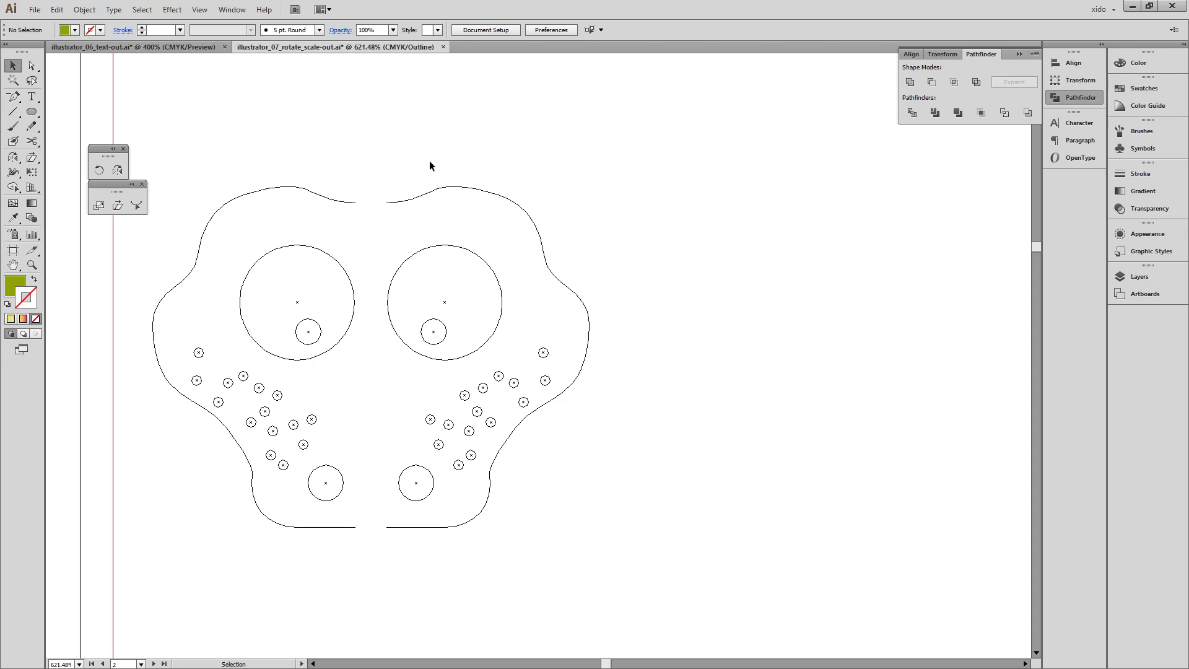
- Try uniting the two separated open head outlines with Pathfinder, and undo it
{"action": "left_click_drag", "start_coordinate": [328, 171], "coordinate": [358, 201]}
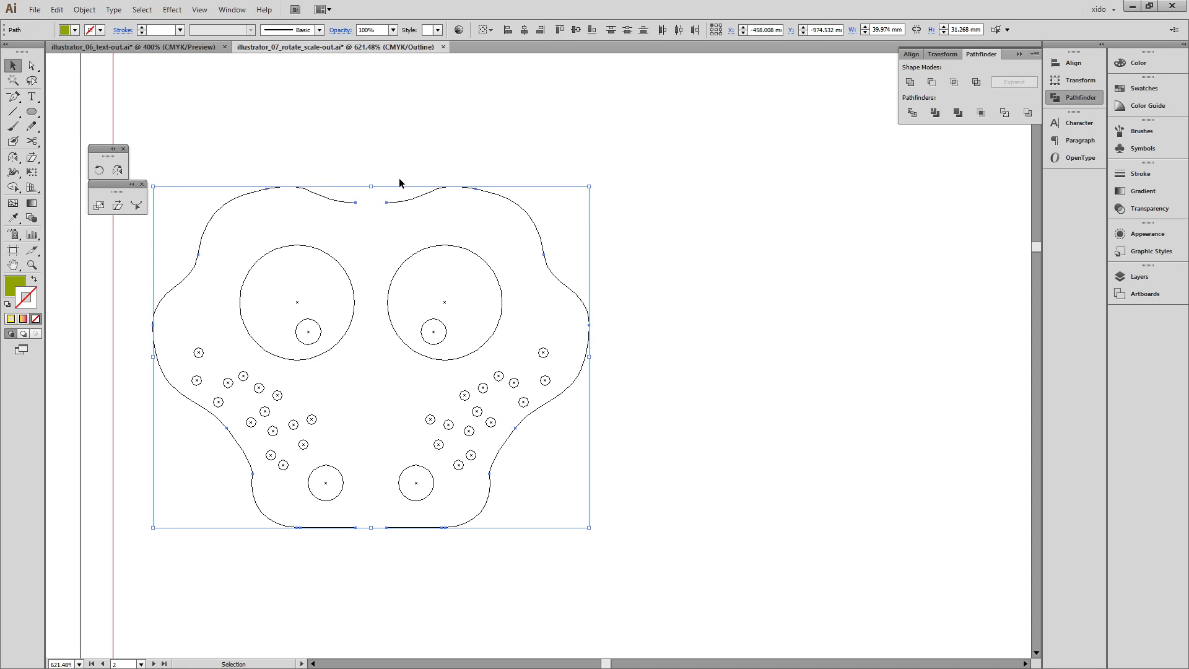
{"action": "left_click", "coordinate": [913, 85]}
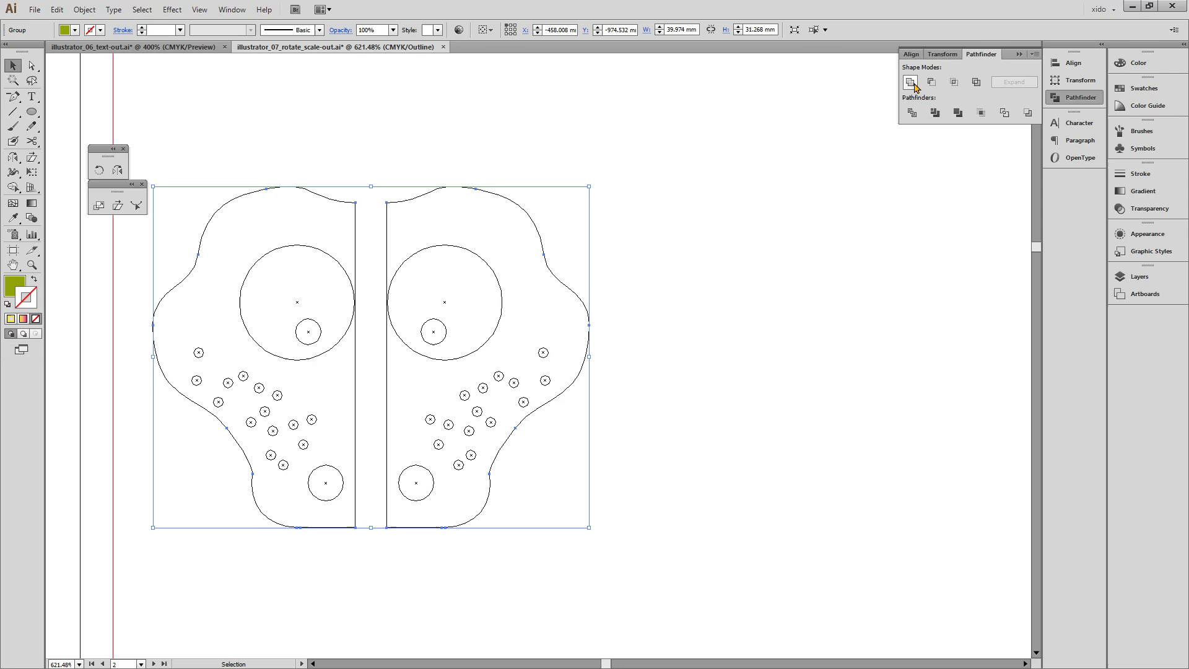
{"action": "key", "text": "ctrl+z"}
- Join the two open endpoints at the top of the head halves with a connecting segment
{"action": "left_click_drag", "start_coordinate": [662, 322], "coordinate": [802, 356]}
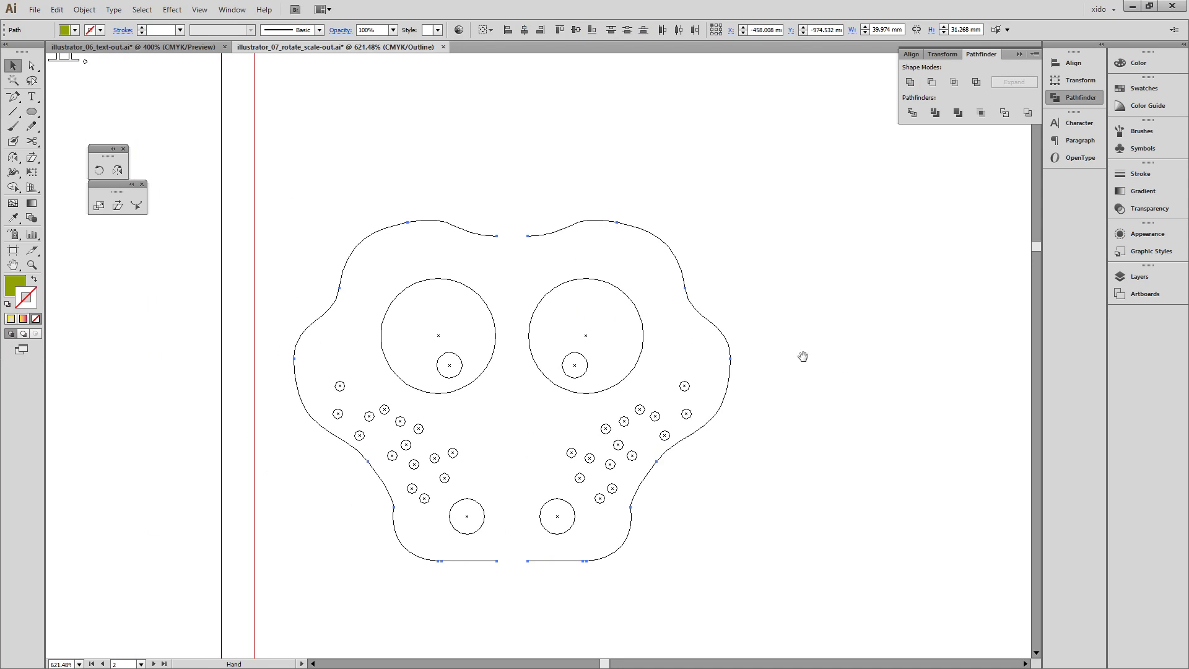
{"action": "left_click_drag", "start_coordinate": [472, 202], "coordinate": [556, 264]}
{"action": "left_click_drag", "start_coordinate": [676, 459], "coordinate": [674, 340]}
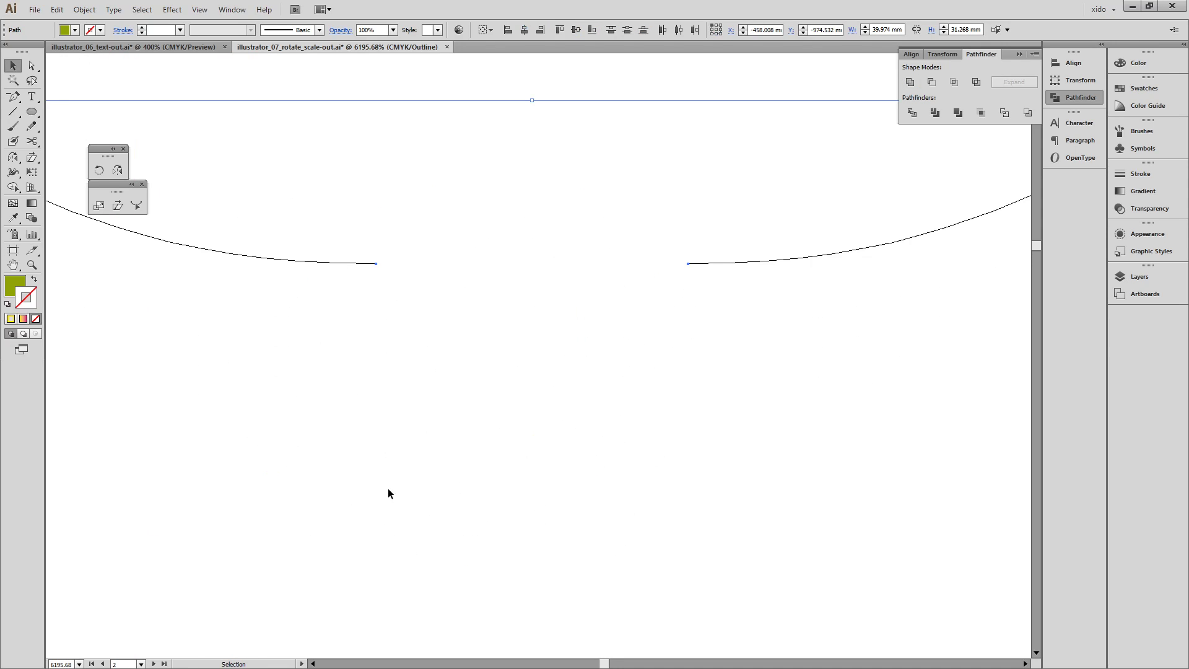
{"action": "left_click", "coordinate": [388, 488]}
{"action": "left_click", "coordinate": [32, 65]}
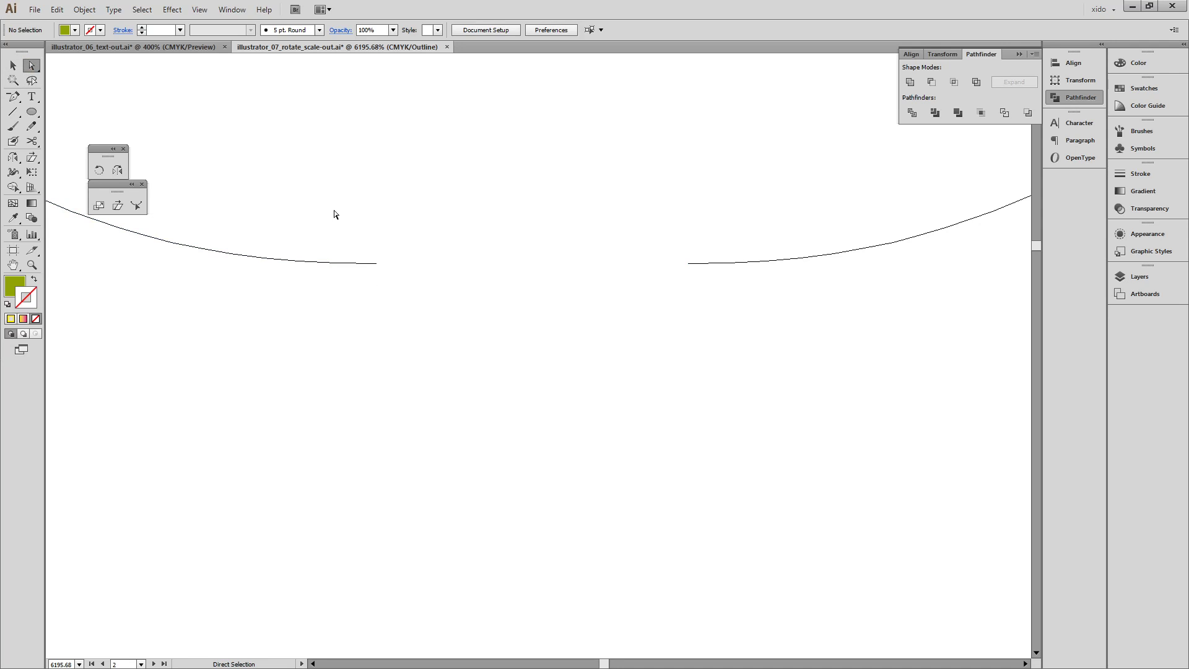
{"action": "left_click_drag", "start_coordinate": [334, 212], "coordinate": [428, 309]}
{"action": "left_click_drag", "start_coordinate": [654, 214], "coordinate": [694, 279]}
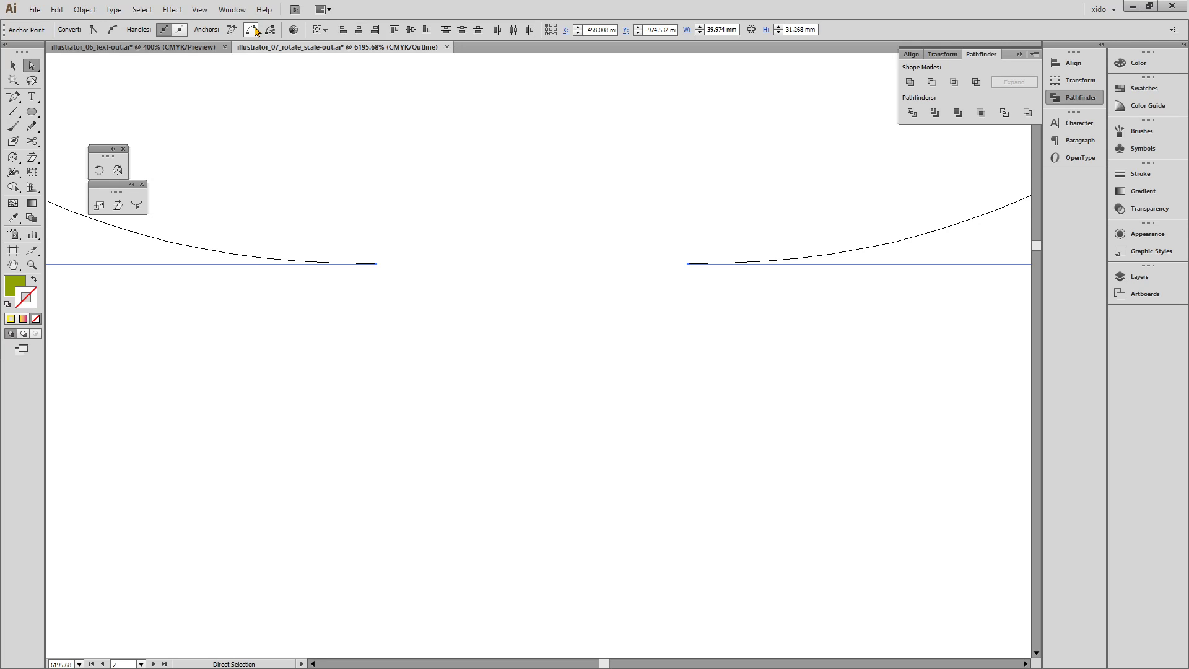
{"action": "left_click", "coordinate": [83, 10]}
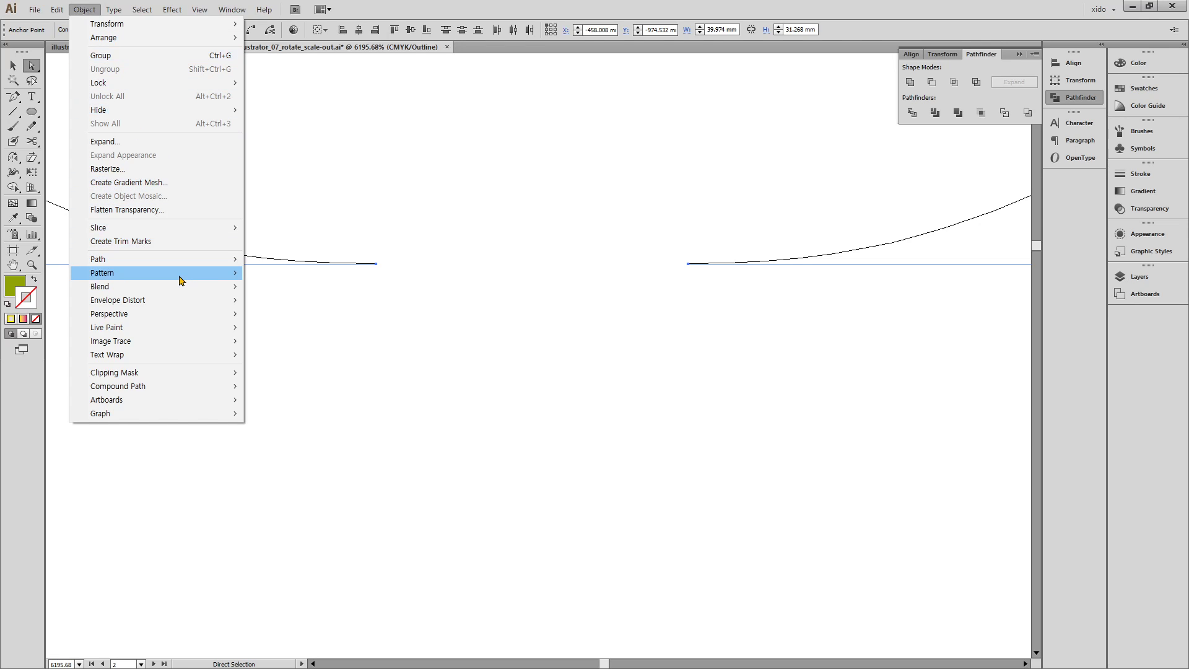
{"action": "mouse_move", "coordinate": [181, 278]}
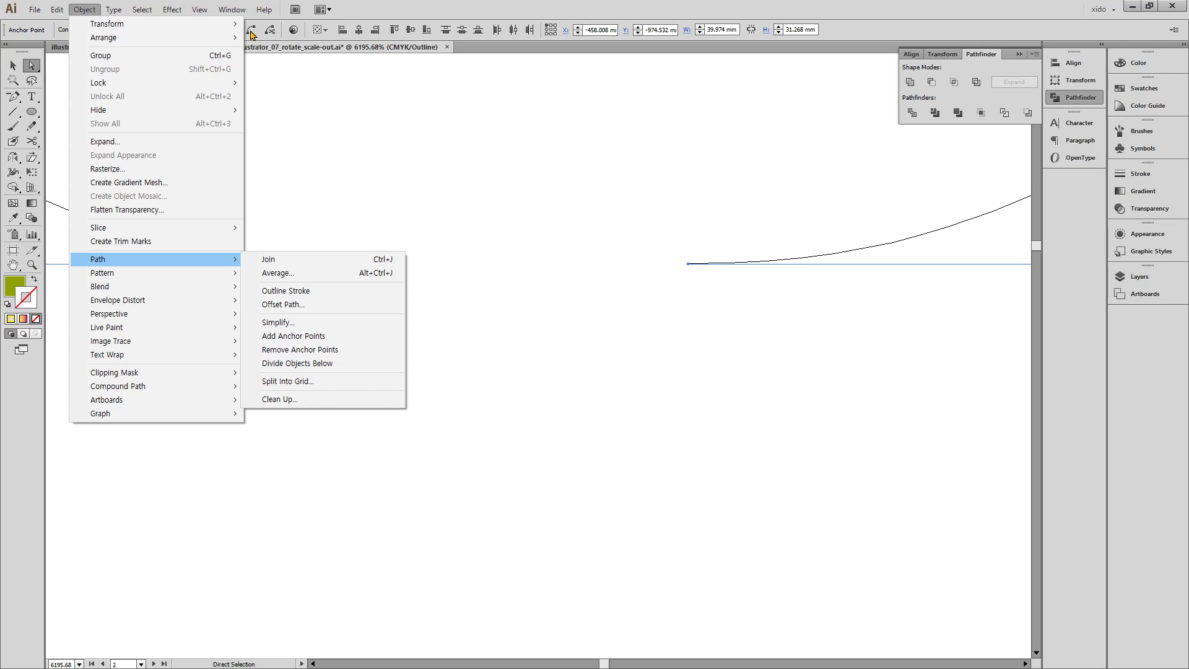
{"action": "left_click", "coordinate": [314, 265]}
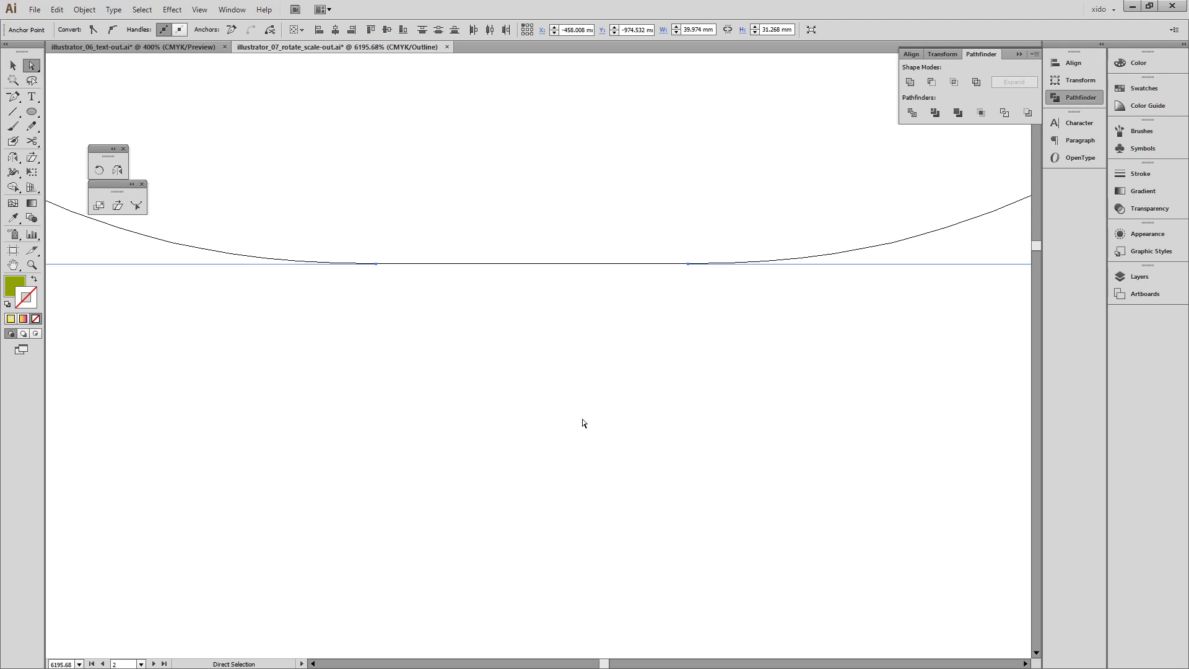
- Join the two open endpoints at the bottom of the snout to close the head outline, and deselect it
{"action": "key", "text": "v"}
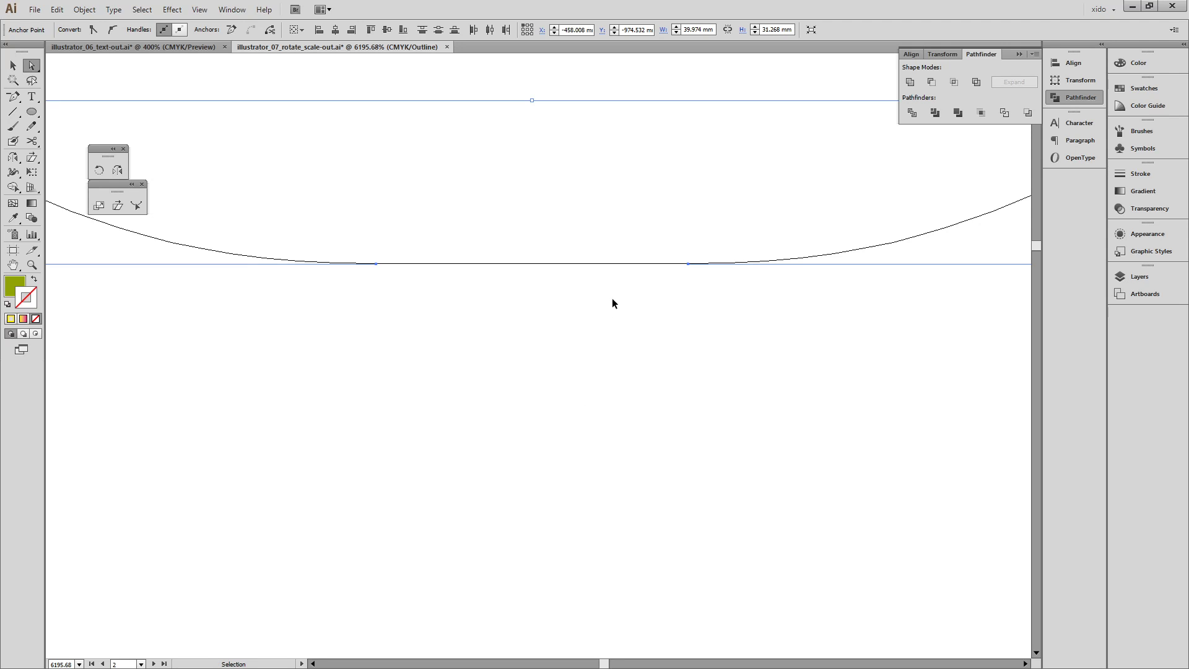
{"action": "key", "text": "ctrl+minus"}
{"action": "key", "text": "ctrl+minus"}
{"action": "key", "text": "ctrl+minus"}
{"action": "key", "text": "ctrl+minus"}
{"action": "key", "text": "ctrl+minus"}
{"action": "key", "text": "ctrl+minus"}
{"action": "key", "text": "ctrl+minus"}
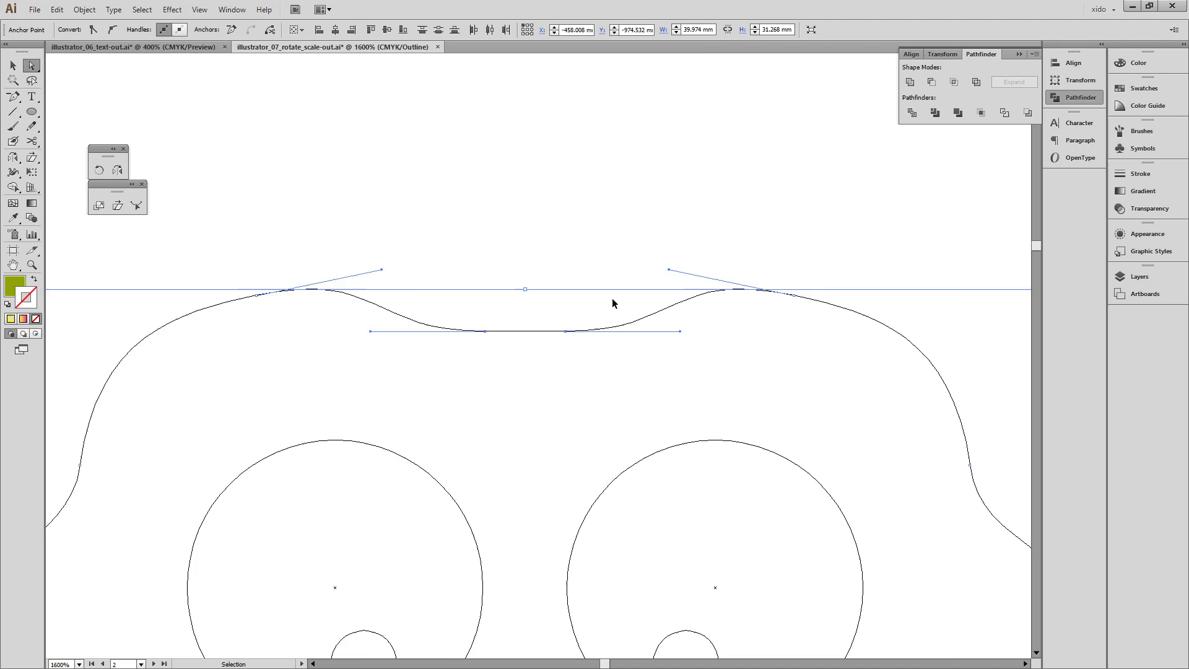
{"action": "key", "text": "ctrl+minus"}
{"action": "scroll", "coordinate": [483, 310], "scroll_direction": "down", "scroll_amount": 5}
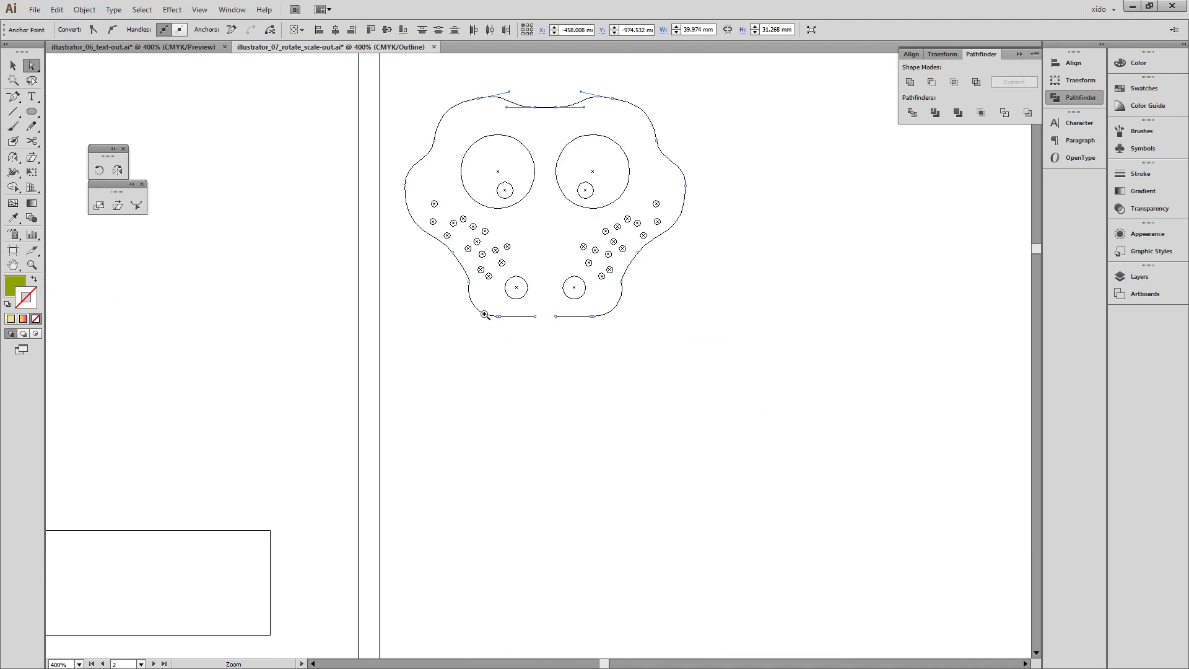
{"action": "left_click_drag", "start_coordinate": [452, 292], "coordinate": [679, 361]}
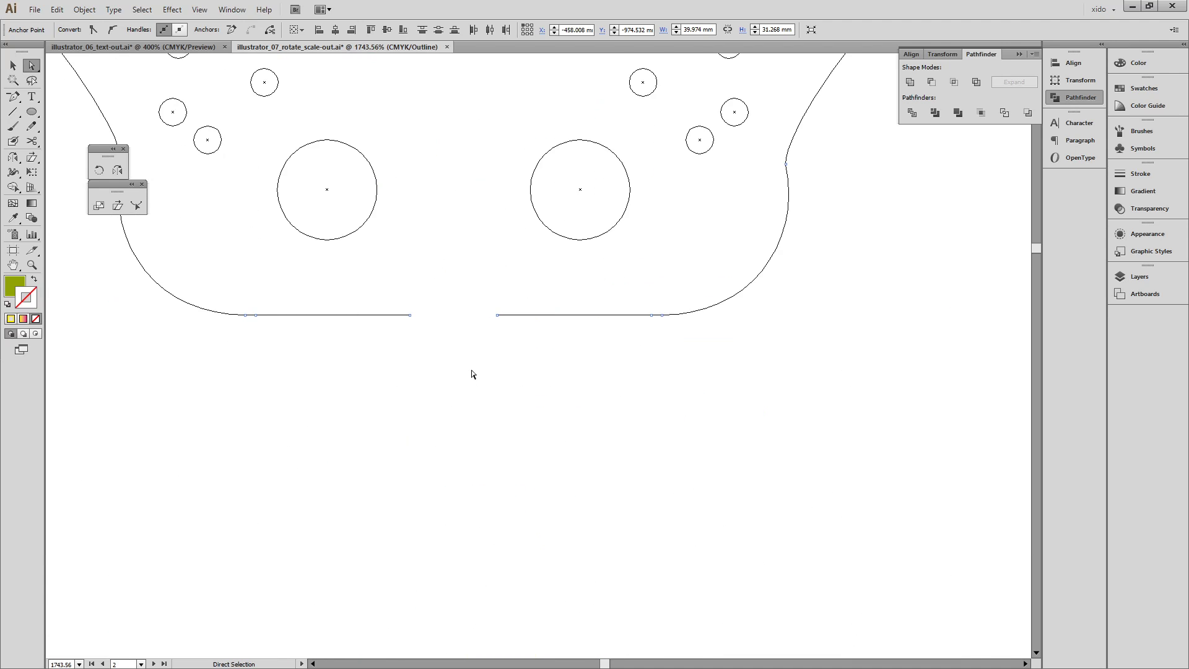
{"action": "left_click_drag", "start_coordinate": [399, 293], "coordinate": [513, 360]}
{"action": "key", "text": "ctrl+j"}
{"action": "key", "text": "v"}
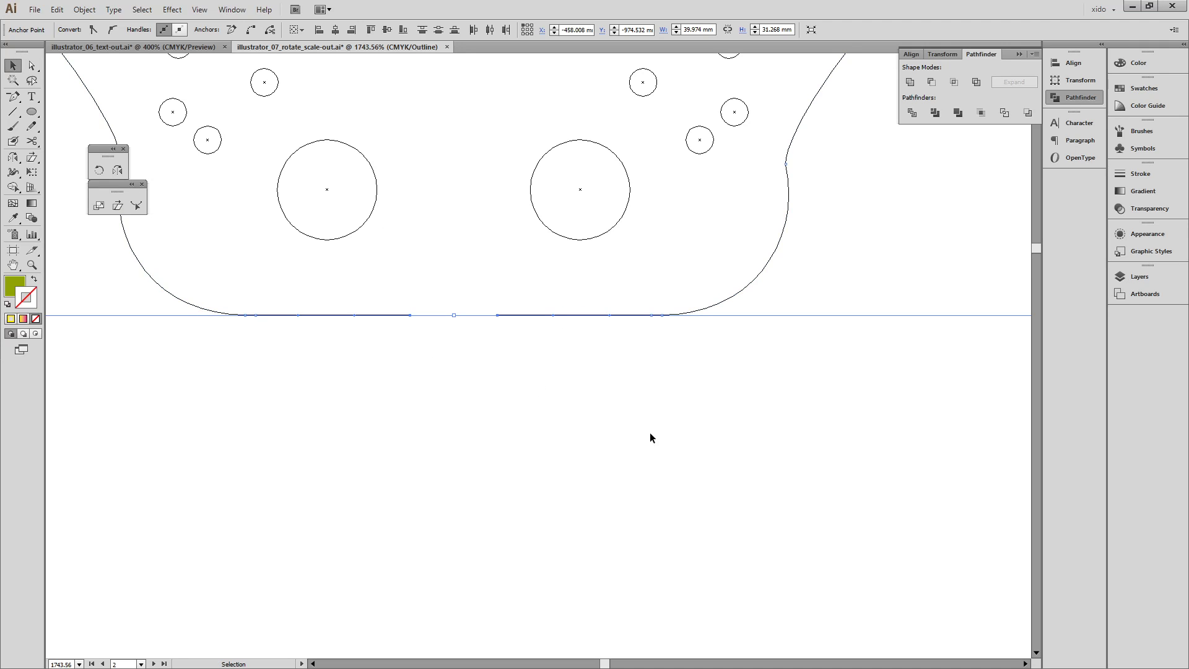
{"action": "left_click", "coordinate": [664, 469]}
{"action": "left_click", "coordinate": [629, 314]}
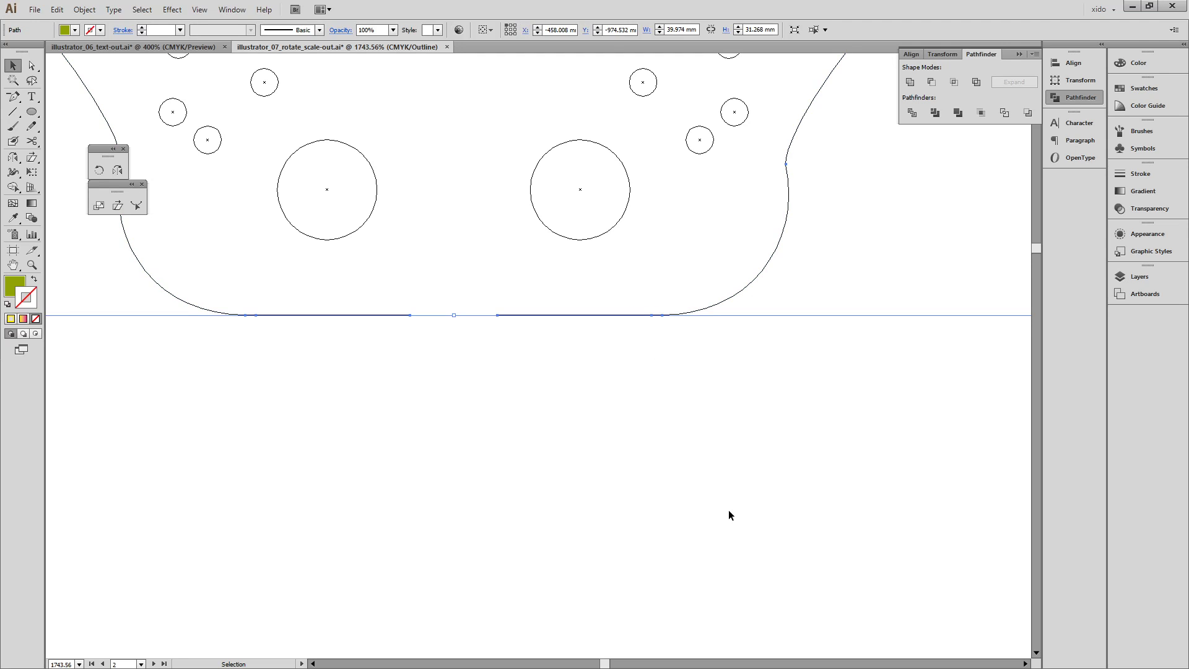
{"action": "key", "text": "ctrl+j"}
{"action": "left_click", "coordinate": [698, 358]}
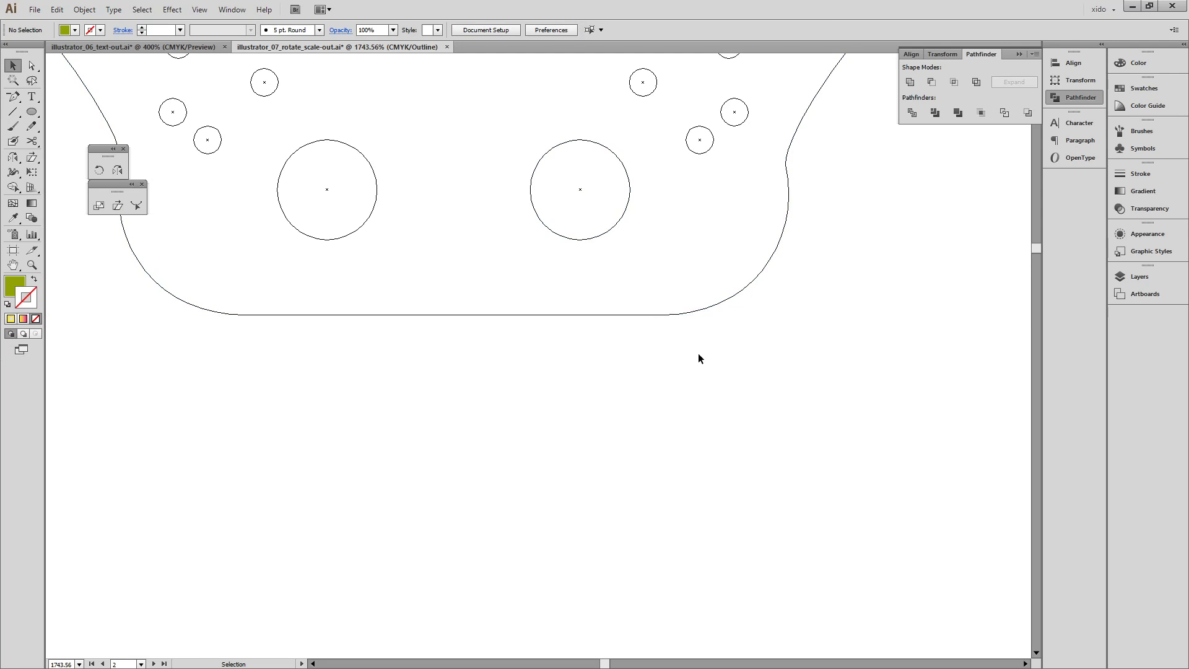
- Return to Preview mode and send the joined green head shape to the back behind the eyes, dots and nostrils
{"action": "key", "text": "ctrl+y"}
{"action": "key", "text": "ctrl+minus"}
{"action": "key", "text": "ctrl+minus"}
{"action": "key", "text": "ctrl+minus"}
{"action": "key", "text": "ctrl+minus"}
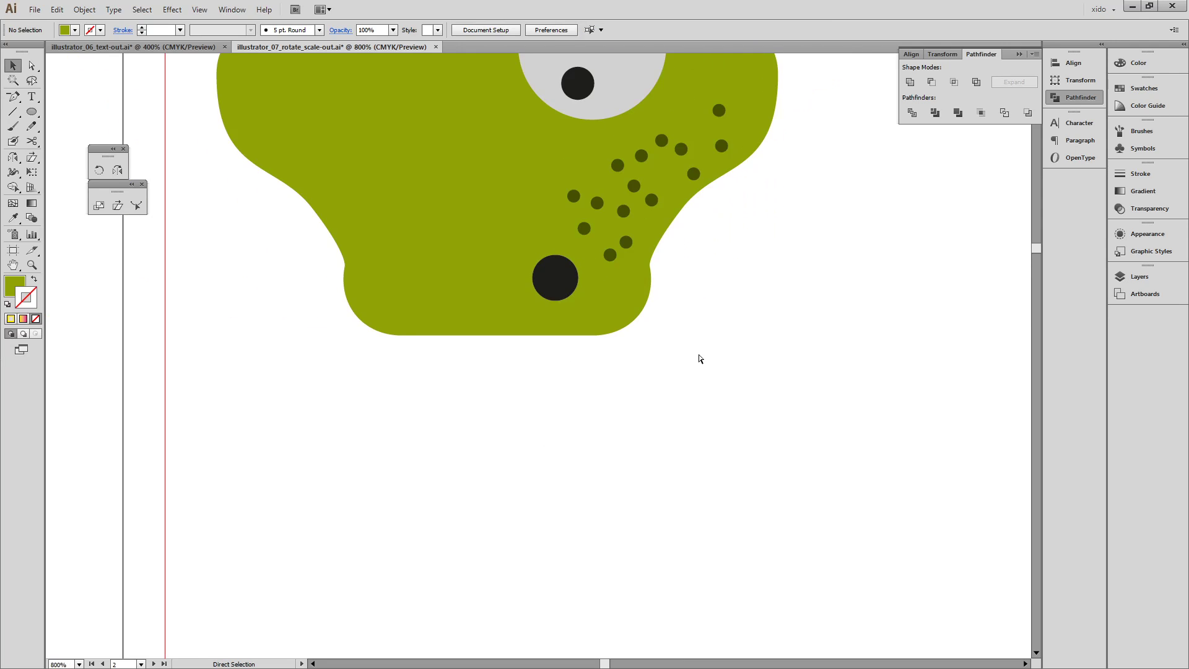
{"action": "left_click", "coordinate": [402, 213]}
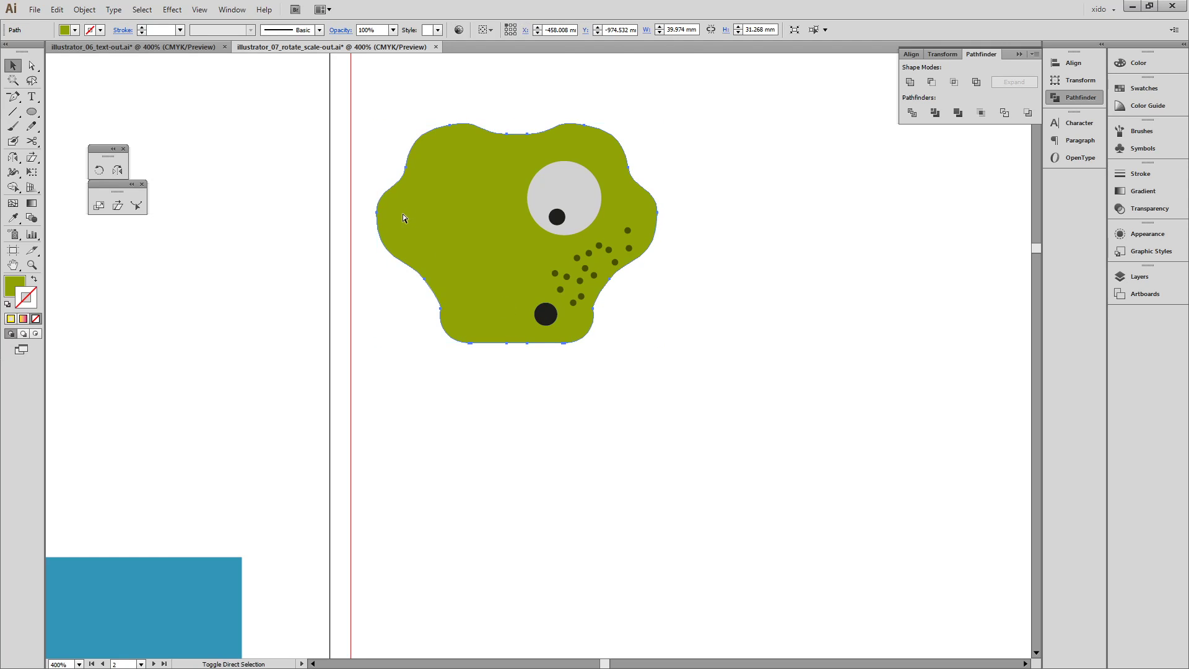
{"action": "key", "text": "ctrl+shift+bracketleft"}
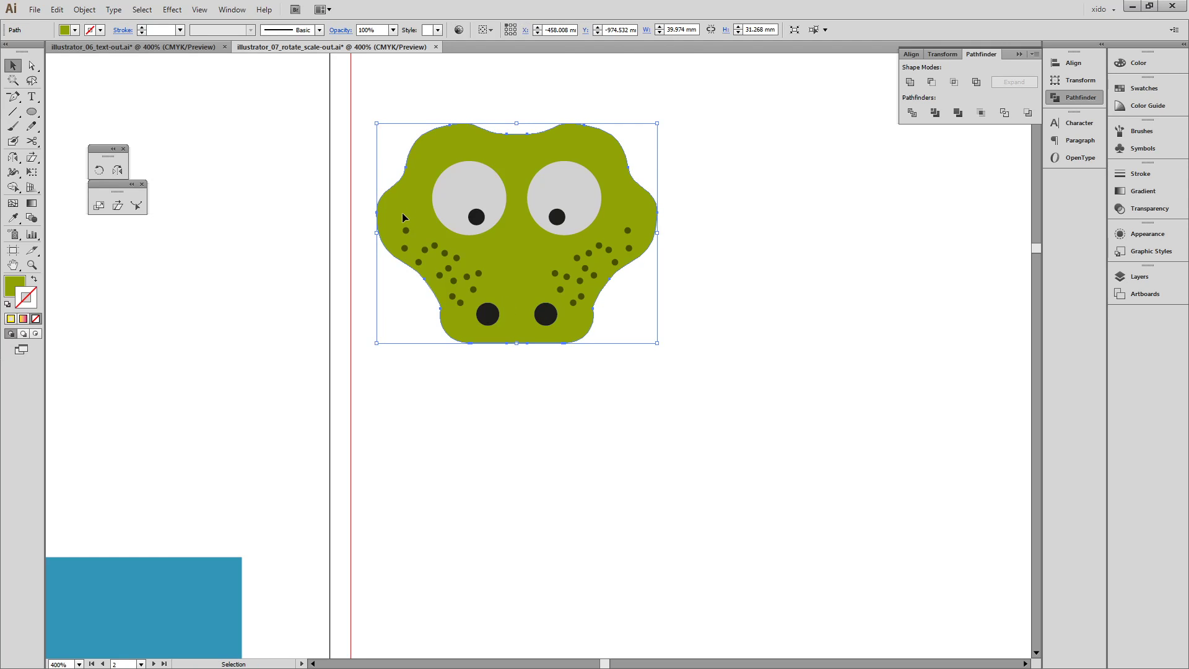
{"action": "left_click", "coordinate": [594, 481]}
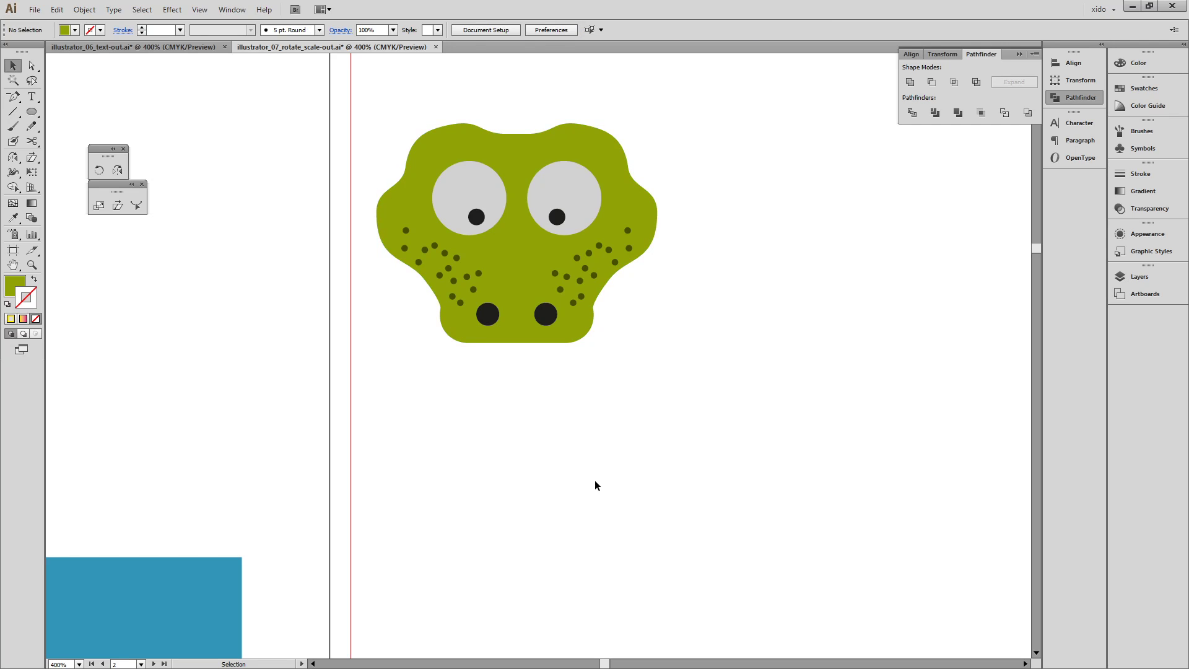
- Compare the two finished crocodile faces and examine the Scale tool exercise page up to its first ice cream
{"action": "key", "text": "space"}
{"action": "left_click_drag", "start_coordinate": [458, 370], "coordinate": [898, 377]}
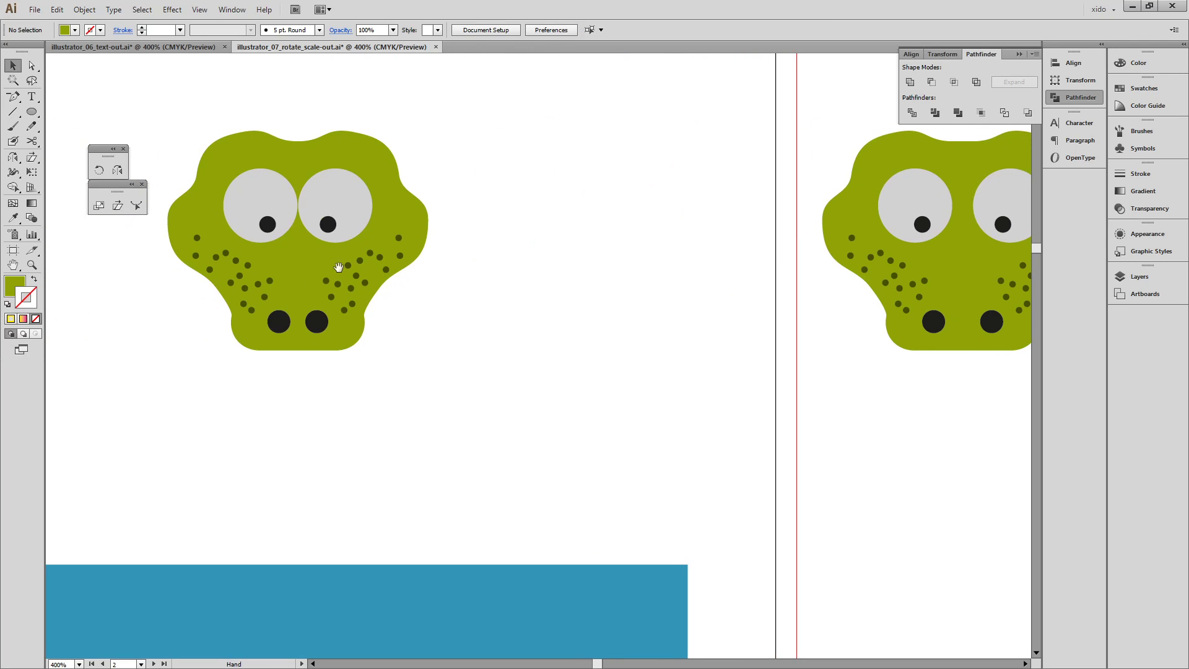
{"action": "left_click_drag", "start_coordinate": [581, 267], "coordinate": [293, 255]}
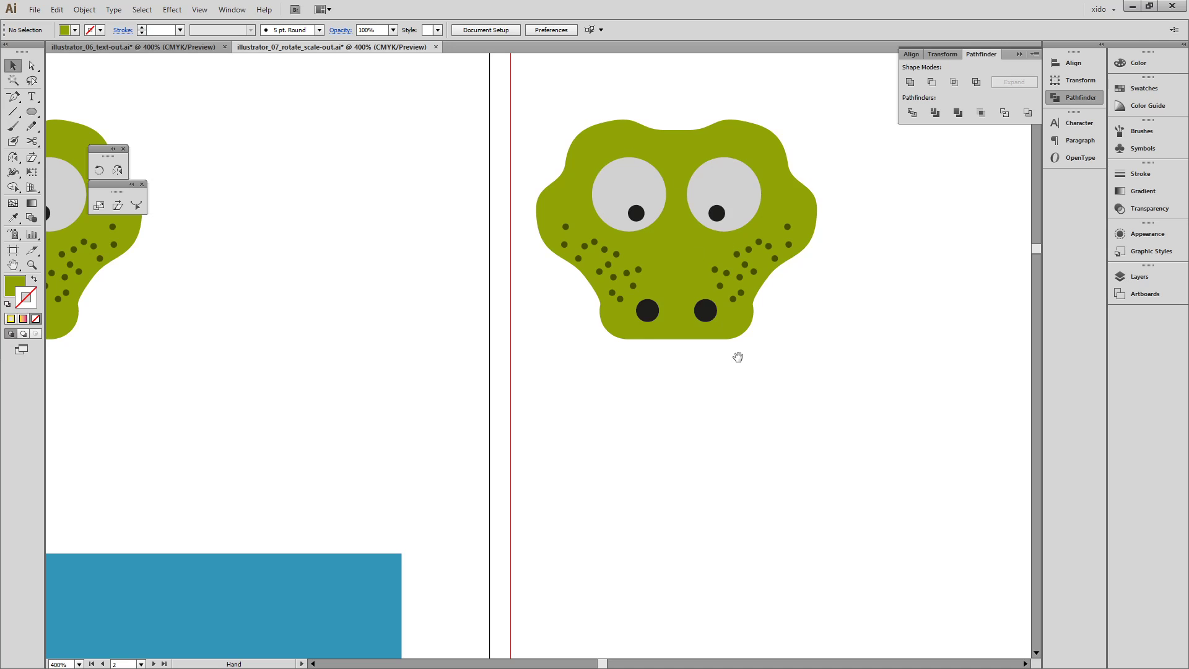
{"action": "left_click_drag", "start_coordinate": [829, 282], "coordinate": [250, 457]}
{"action": "key", "text": "ctrl+minus"}
{"action": "key", "text": "ctrl+minus"}
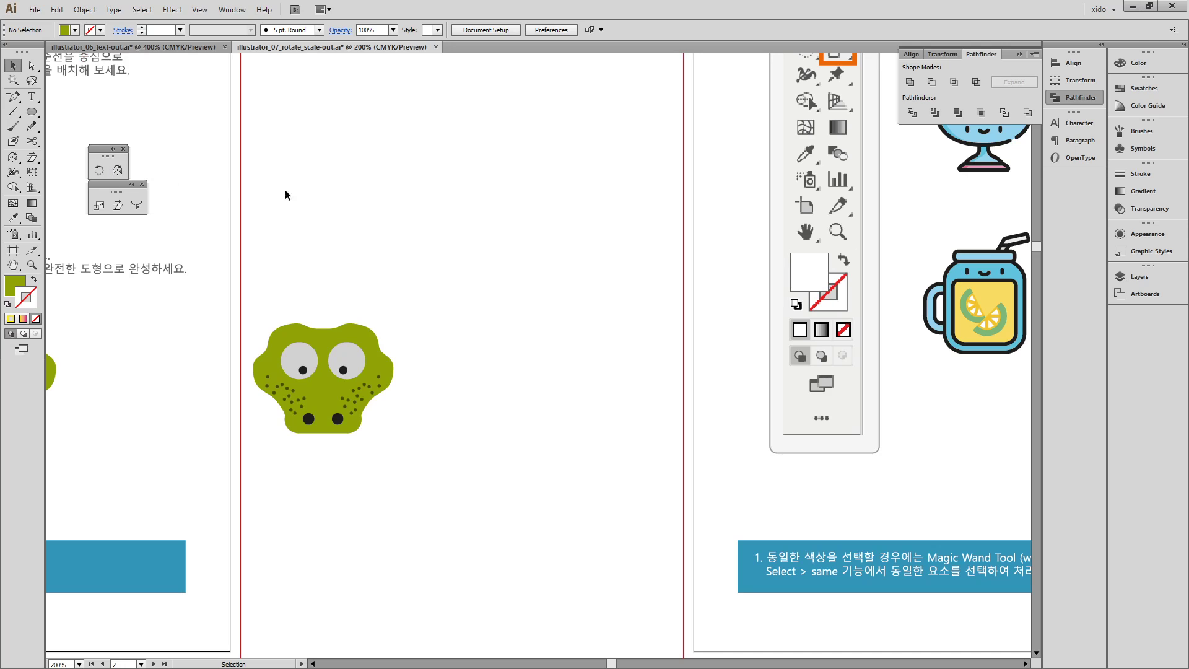
{"action": "left_click_drag", "start_coordinate": [774, 223], "coordinate": [214, 502]}
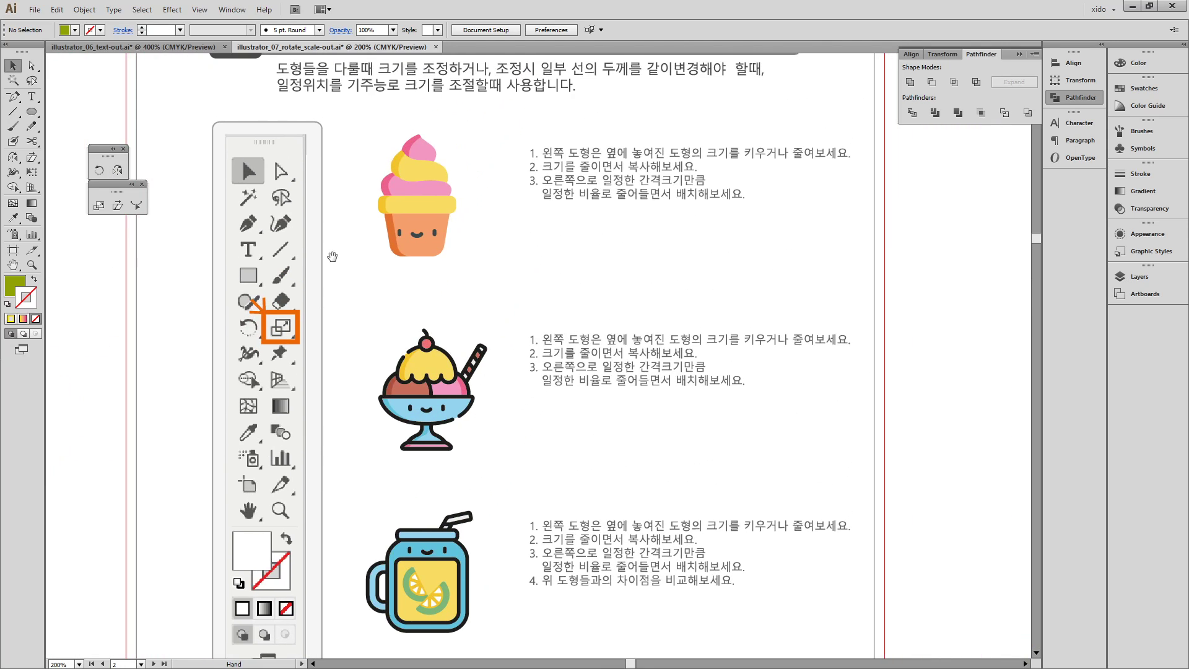
{"action": "left_click_drag", "start_coordinate": [332, 257], "coordinate": [349, 376]}
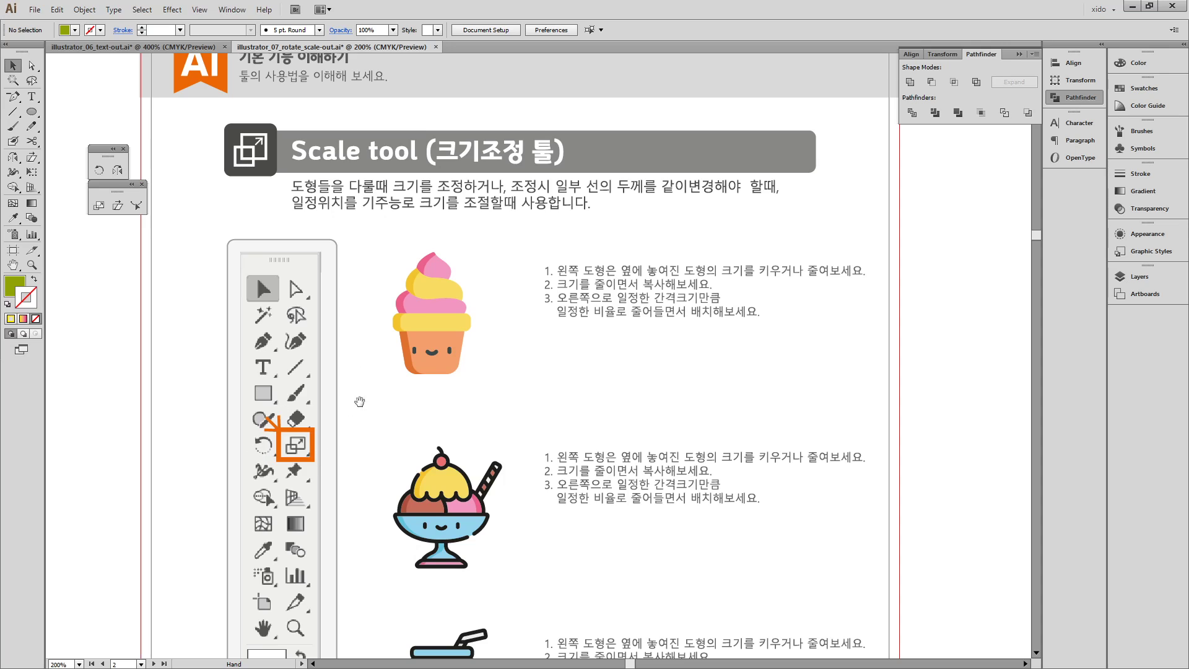
{"action": "left_click_drag", "start_coordinate": [266, 210], "coordinate": [713, 428]}
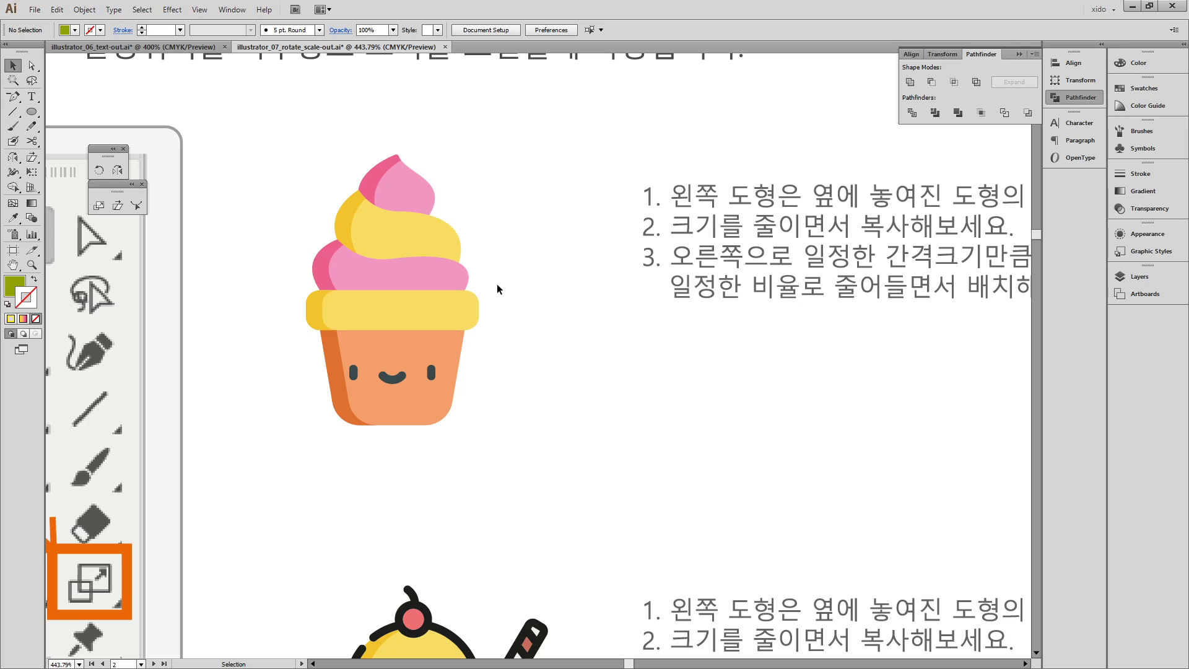
- Select the whole pink-and-yellow ice cream cup for scaling with the Scale tool
{"action": "left_click_drag", "start_coordinate": [239, 106], "coordinate": [485, 447]}
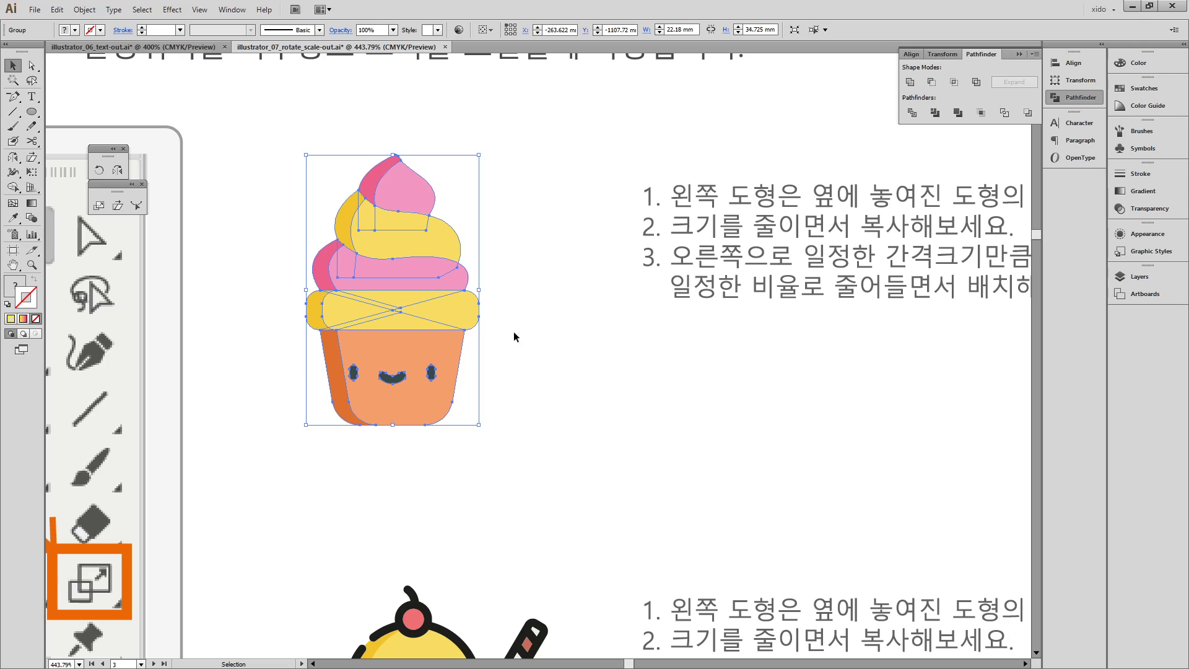
{"action": "left_click", "coordinate": [99, 211]}
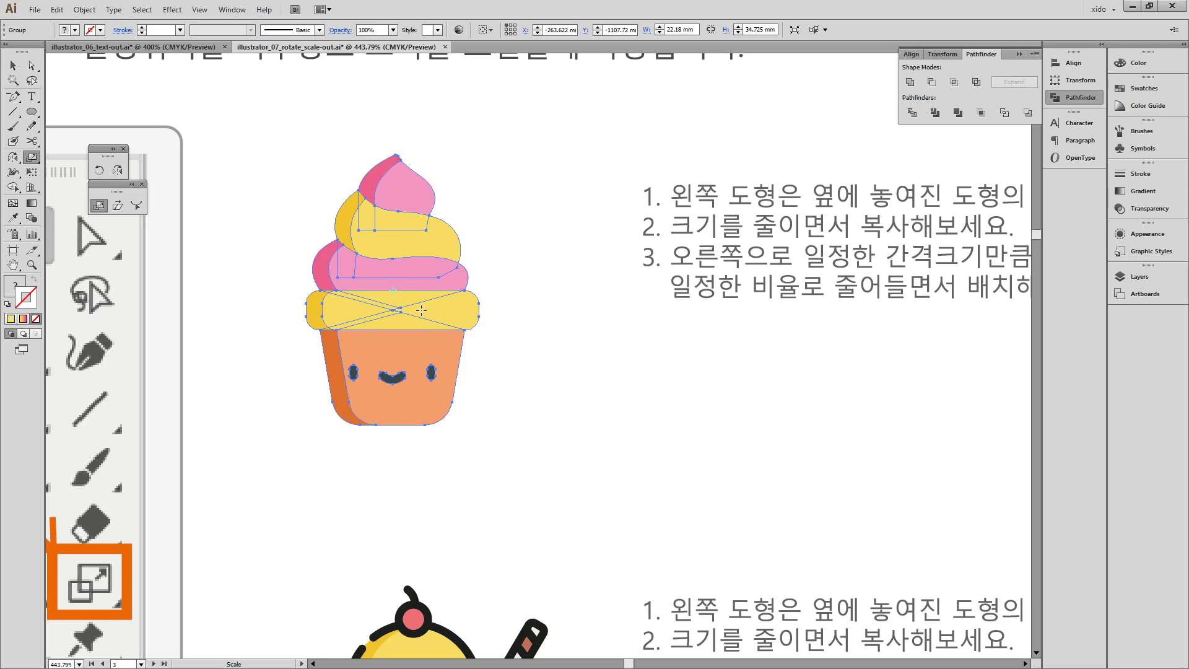
{"action": "key", "text": "v"}
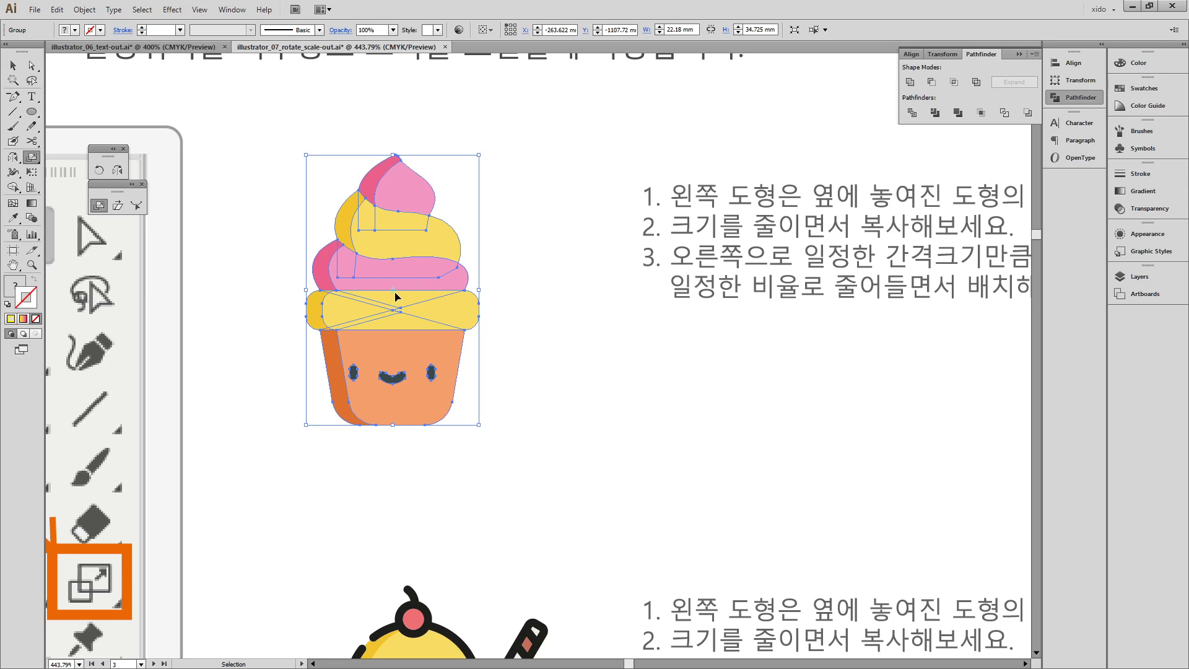
{"action": "key", "text": "s"}
- Try enlarging the ice cream from its centre to about 36.4 by 57 mm, and undo the scaling
{"action": "left_click_drag", "start_coordinate": [744, 559], "coordinate": [652, 526]}
{"action": "key", "text": "ctrl+z"}
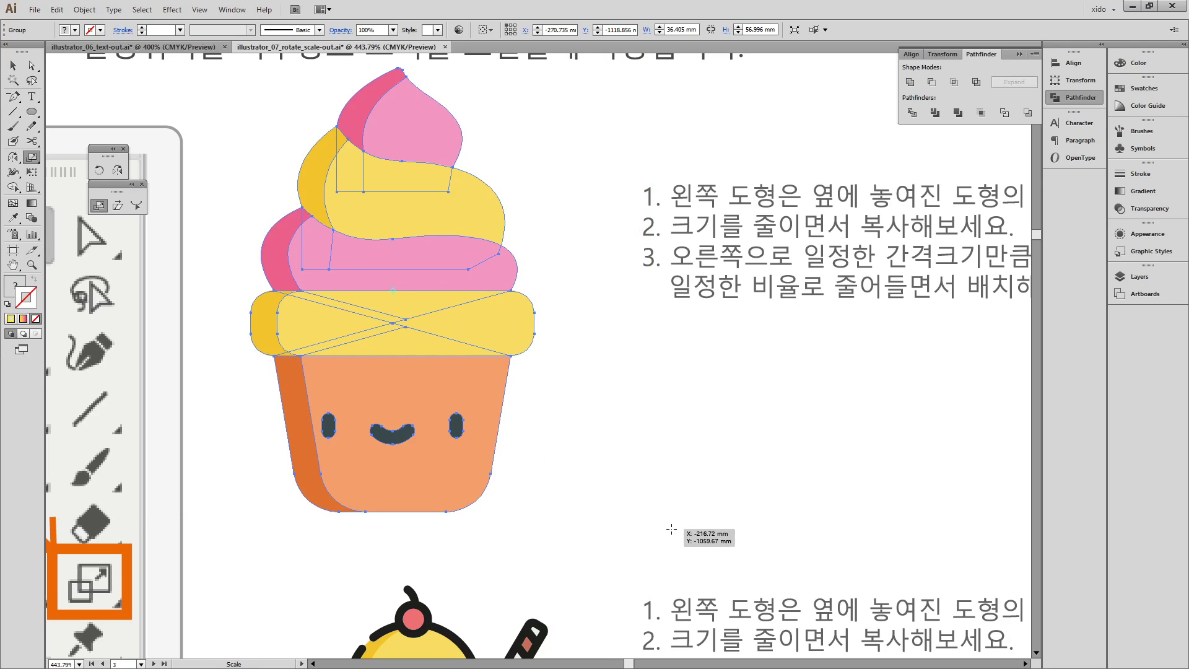
{"action": "key", "text": "ctrl+z"}
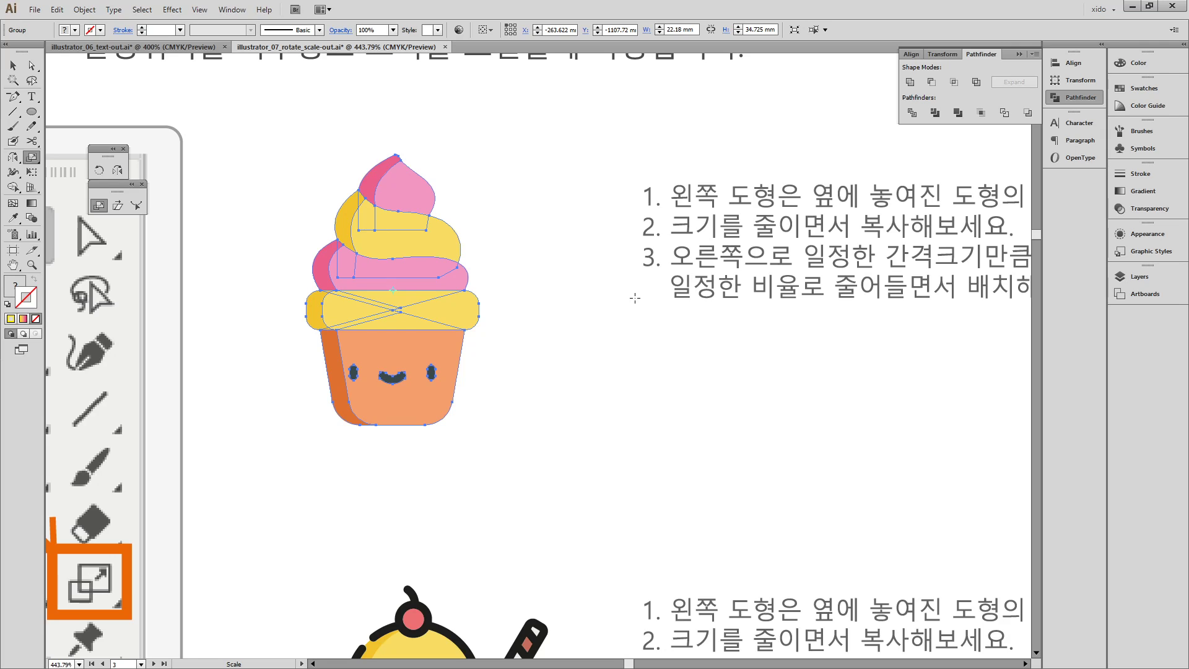
- Scale a smaller copy of the ice cream, about 13.9 by 21.8 mm, toward a reference point to its right
{"action": "left_click", "coordinate": [634, 298]}
{"action": "left_click_drag", "start_coordinate": [121, 568], "coordinate": [294, 484]}
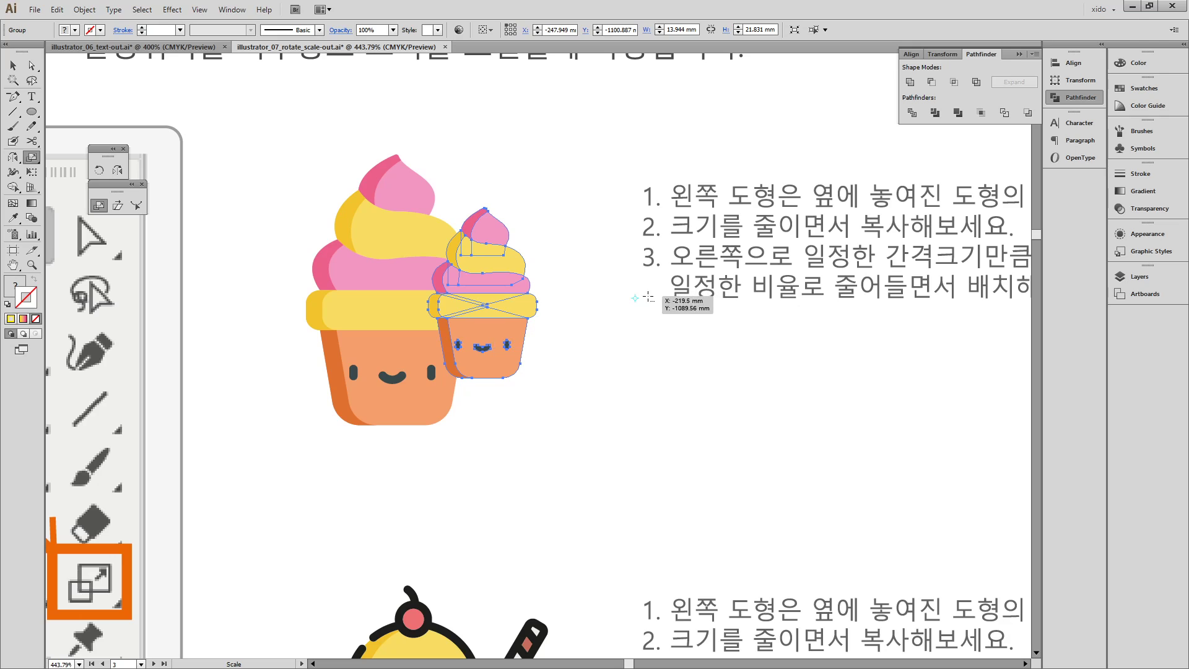
{"action": "key", "text": "v"}
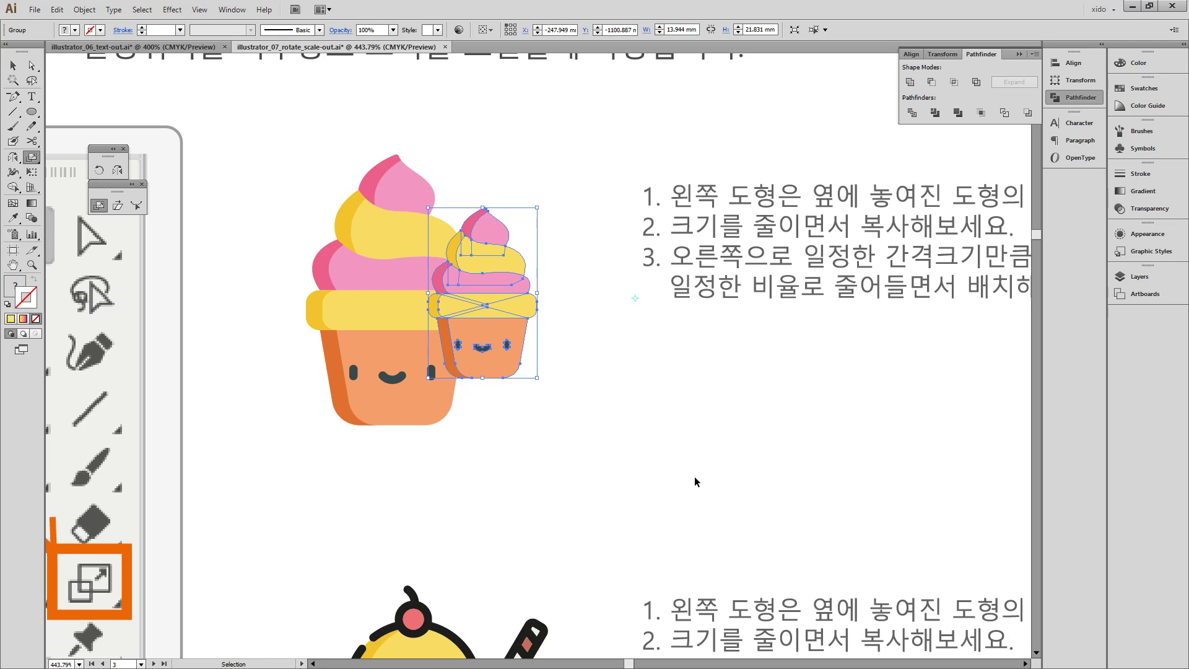
- Repeat the scaled-copy transformation four more times to form a shrinking row of ice creams, and deselect
{"action": "key", "text": "ctrl+d"}
{"action": "key", "text": "ctrl+d"}
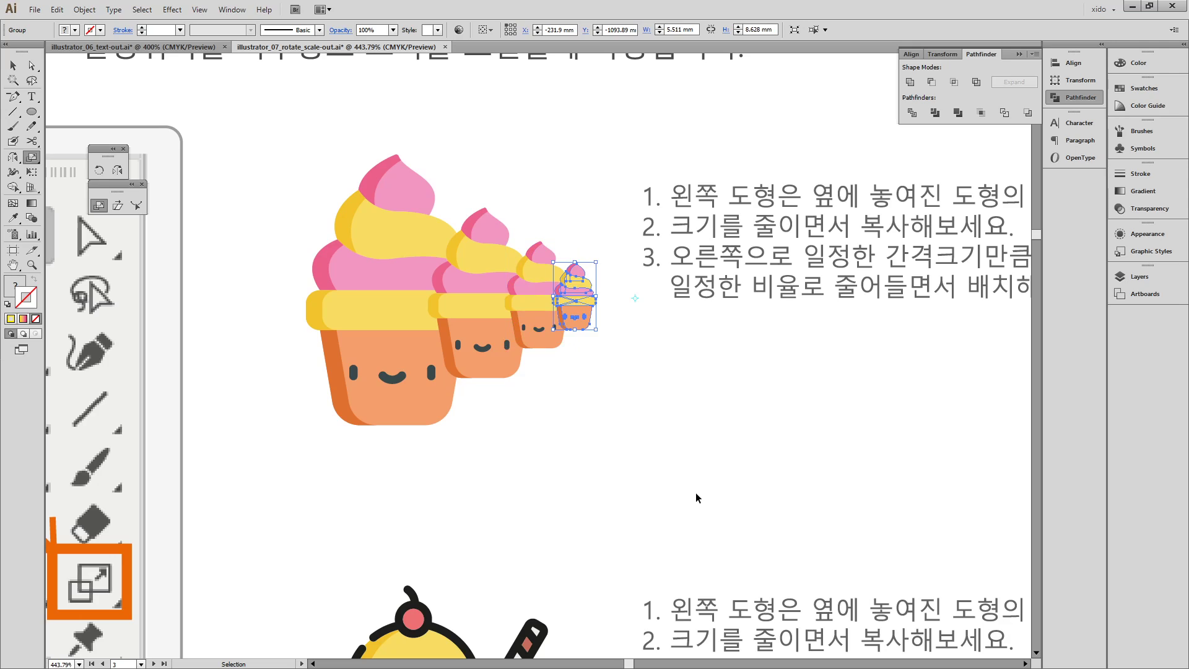
{"action": "key", "text": "ctrl+d"}
{"action": "key", "text": "ctrl+d"}
{"action": "key", "text": "s"}
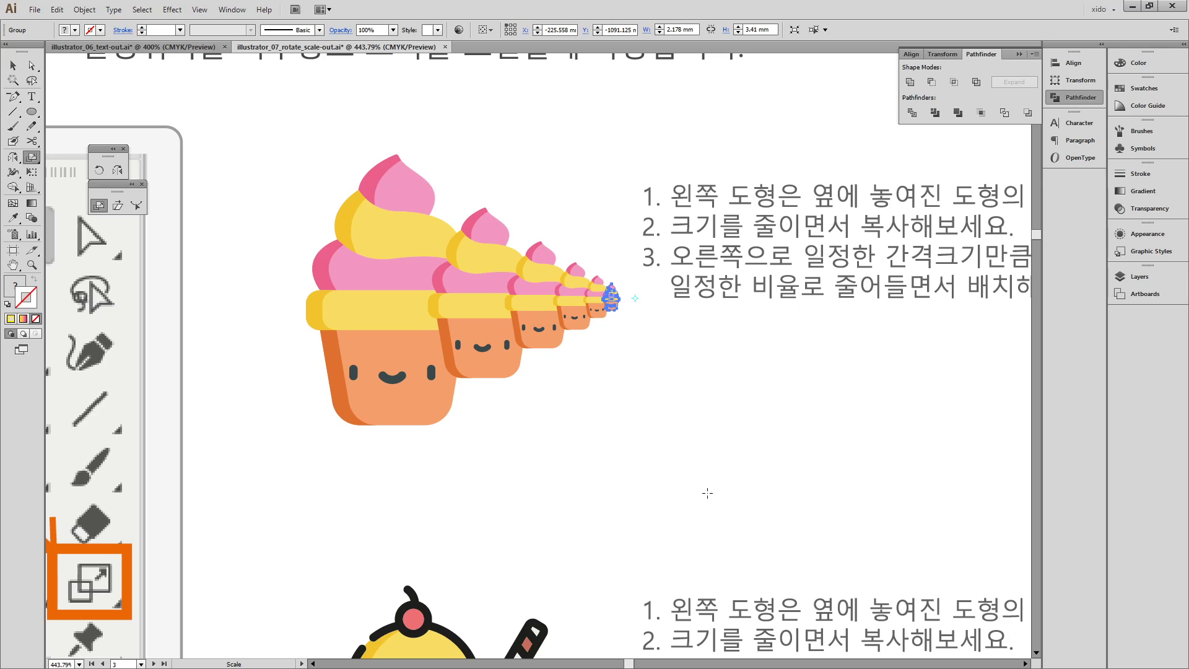
{"action": "key", "text": "v"}
{"action": "left_click", "coordinate": [686, 445]}
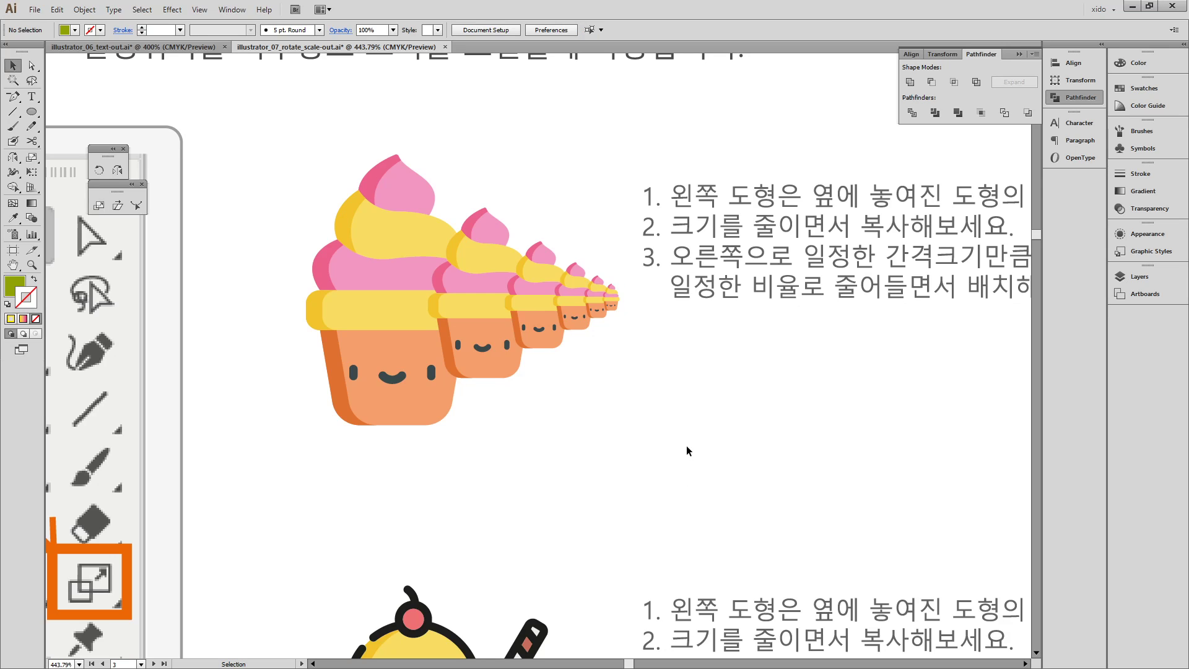
- Scale the ice cream sundae down toward a reference point set to its lower right
{"action": "left_click_drag", "start_coordinate": [674, 549], "coordinate": [629, 165]}
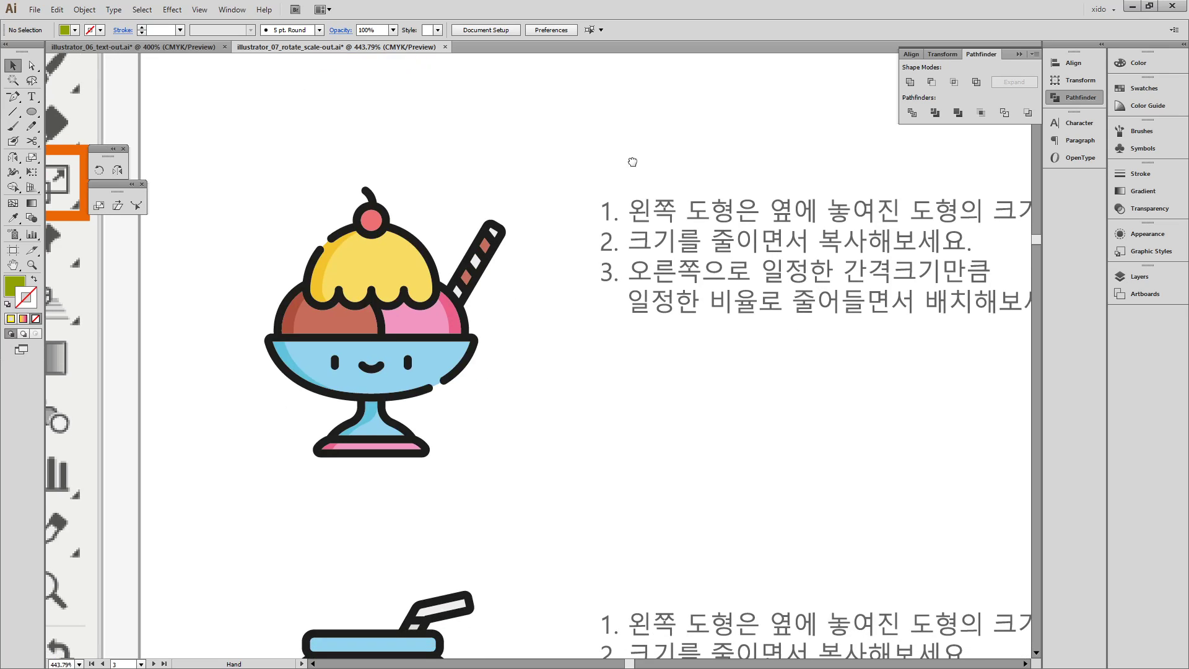
{"action": "left_click_drag", "start_coordinate": [494, 519], "coordinate": [210, 263]}
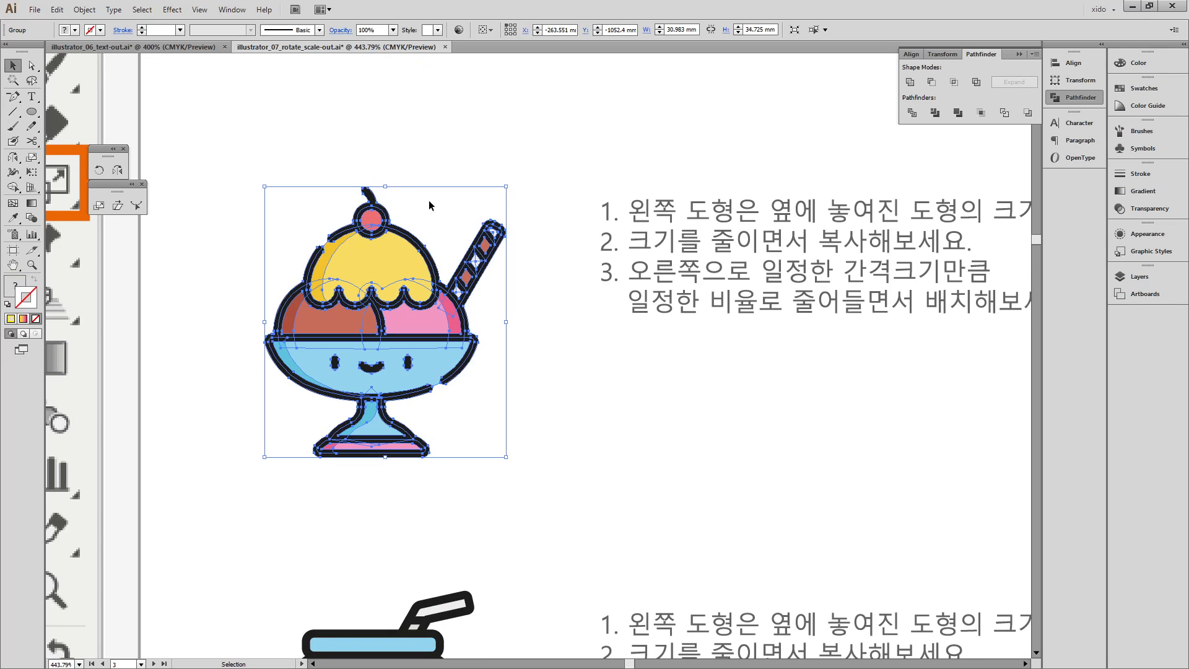
{"action": "left_click", "coordinate": [101, 207]}
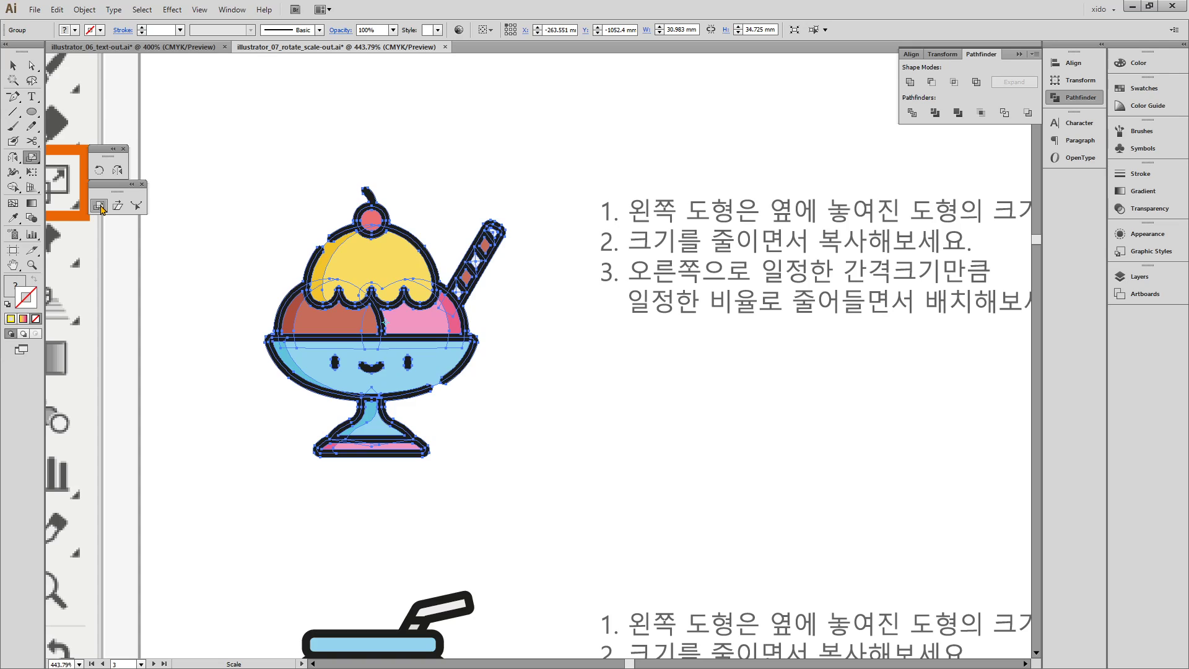
{"action": "left_click", "coordinate": [751, 434], "text": "alt"}
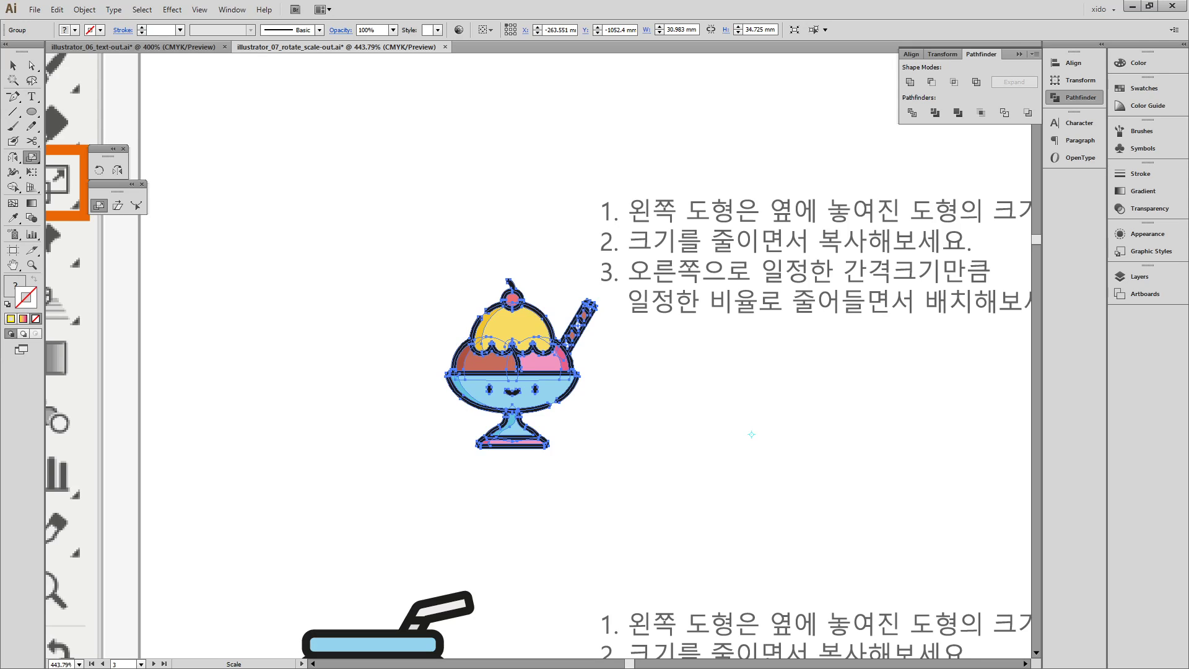
- Start scaling the ice cream sundae about a reference point to its right, and set the uniform scale to 65%
{"action": "key", "text": "Escape"}
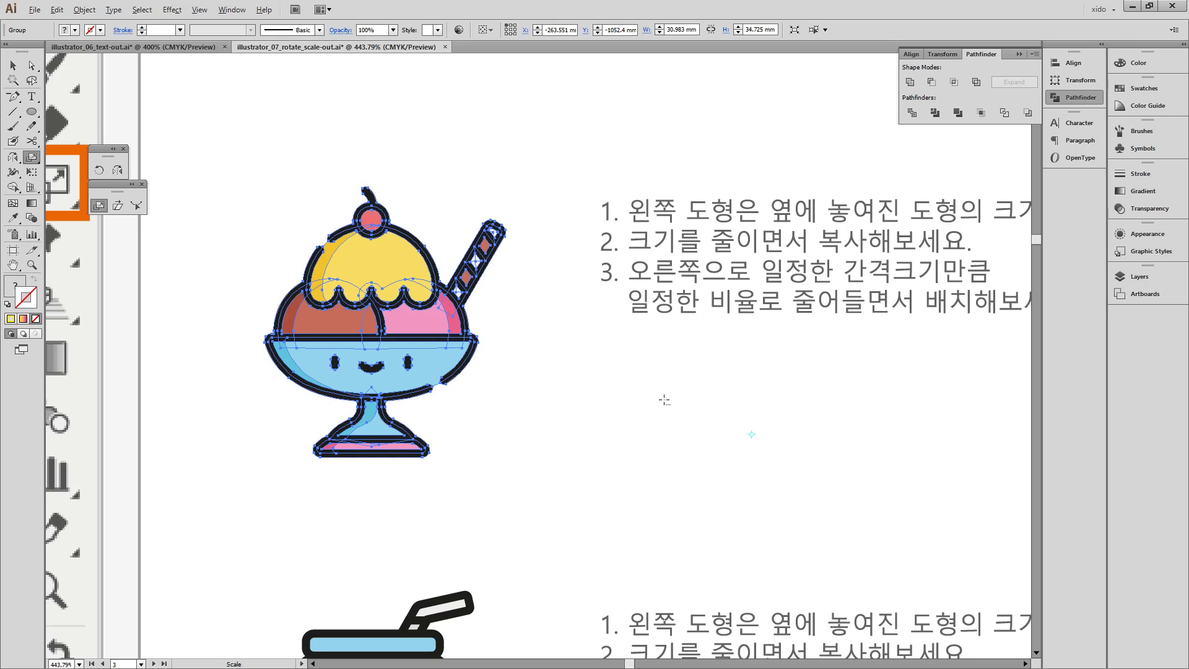
{"action": "key", "text": "alt"}
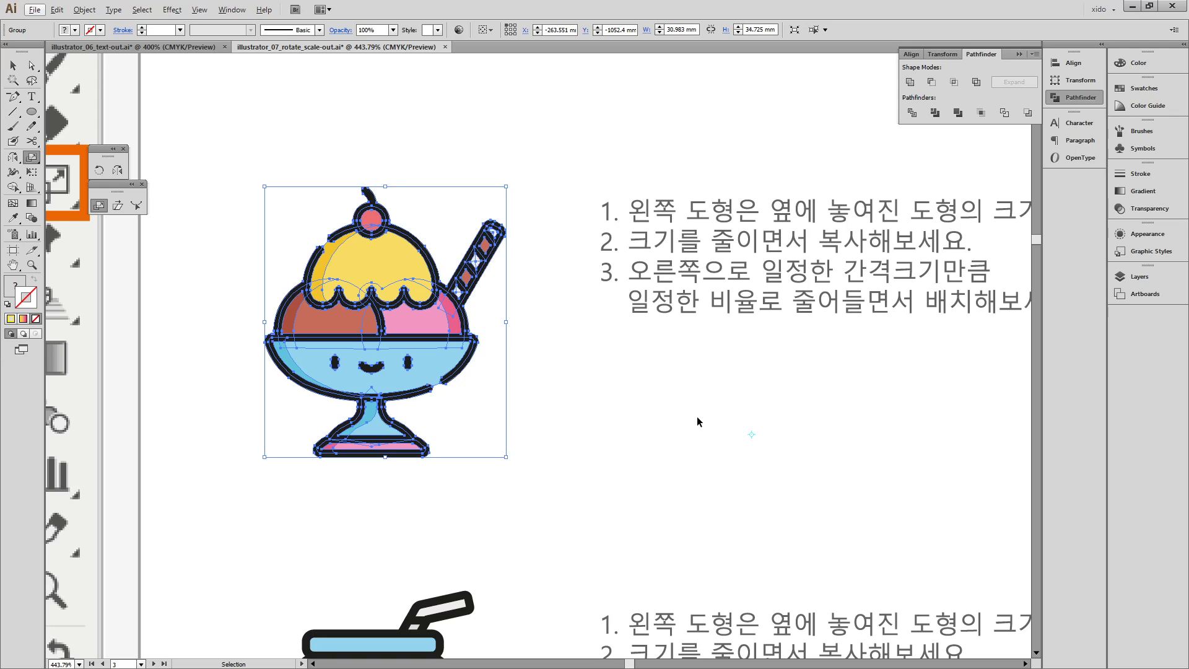
{"action": "left_click", "coordinate": [700, 424], "text": "alt"}
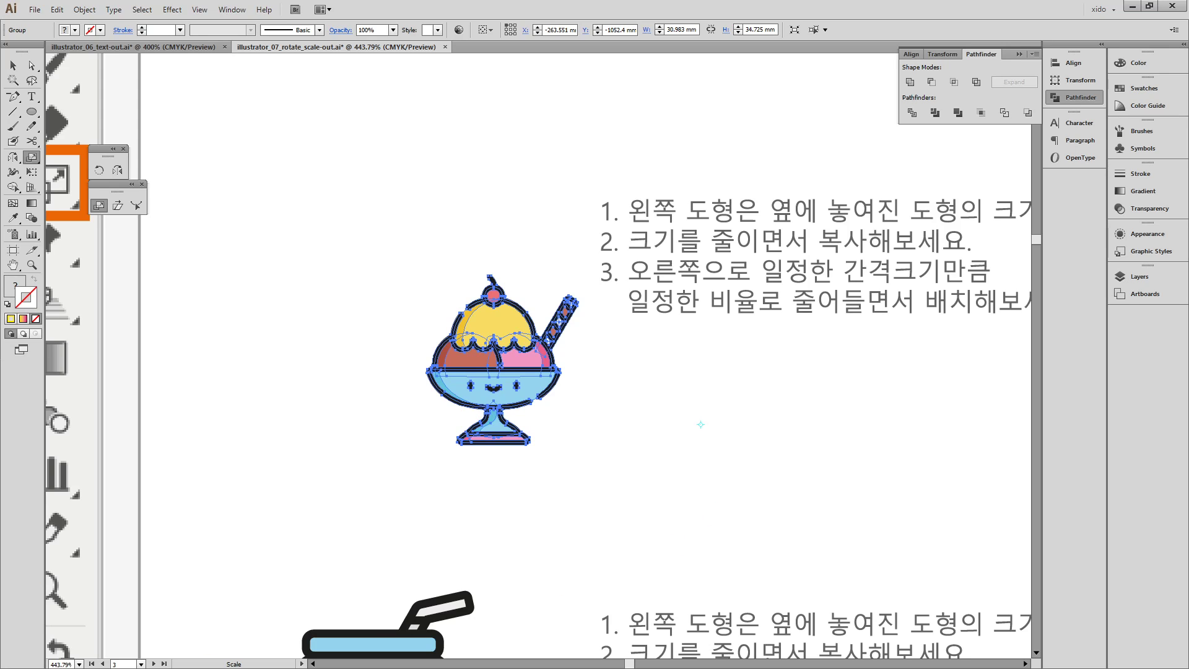
{"action": "left_click_drag", "start_coordinate": [308, 668], "coordinate": [326, 167]}
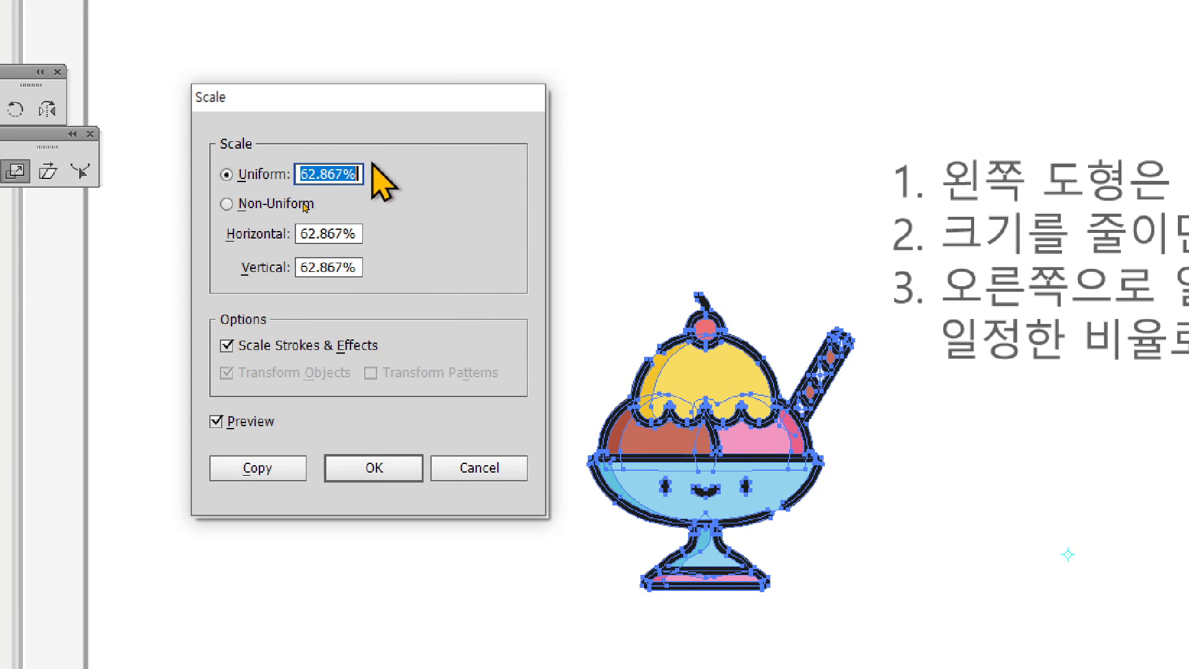
{"action": "key", "text": "Up"}
{"action": "key", "text": "Up"}
{"action": "key", "text": "Up"}
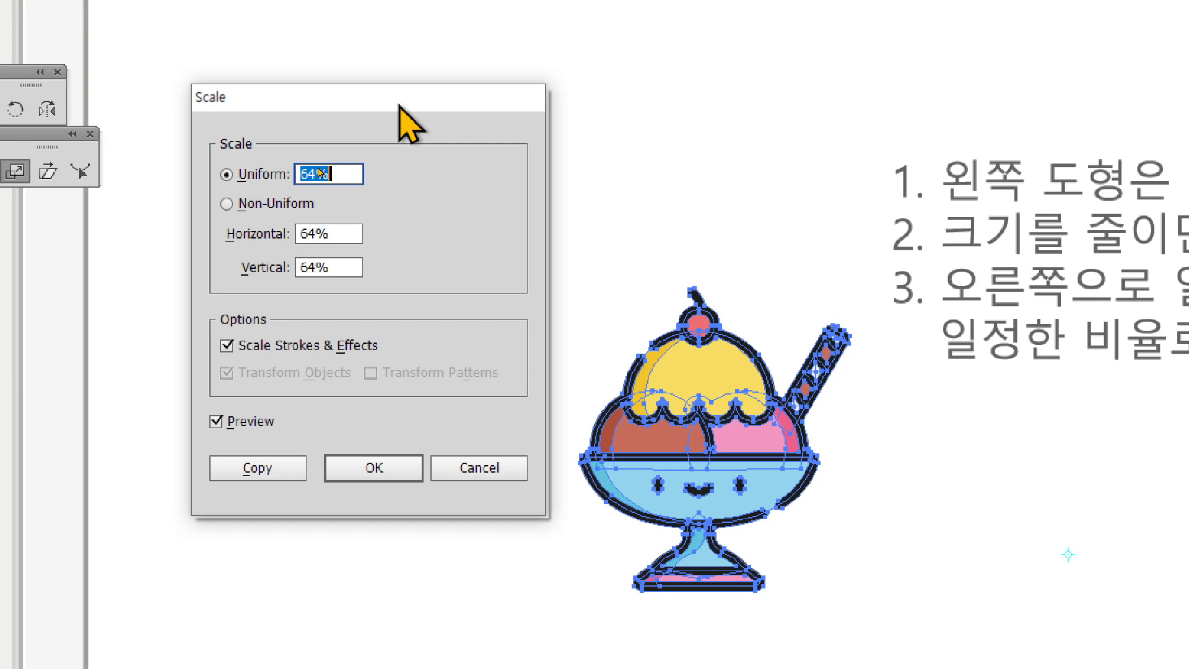
{"action": "key", "text": "Up"}
{"action": "key", "text": "Up"}
{"action": "key", "text": "Down"}
{"action": "key", "text": "Down"}
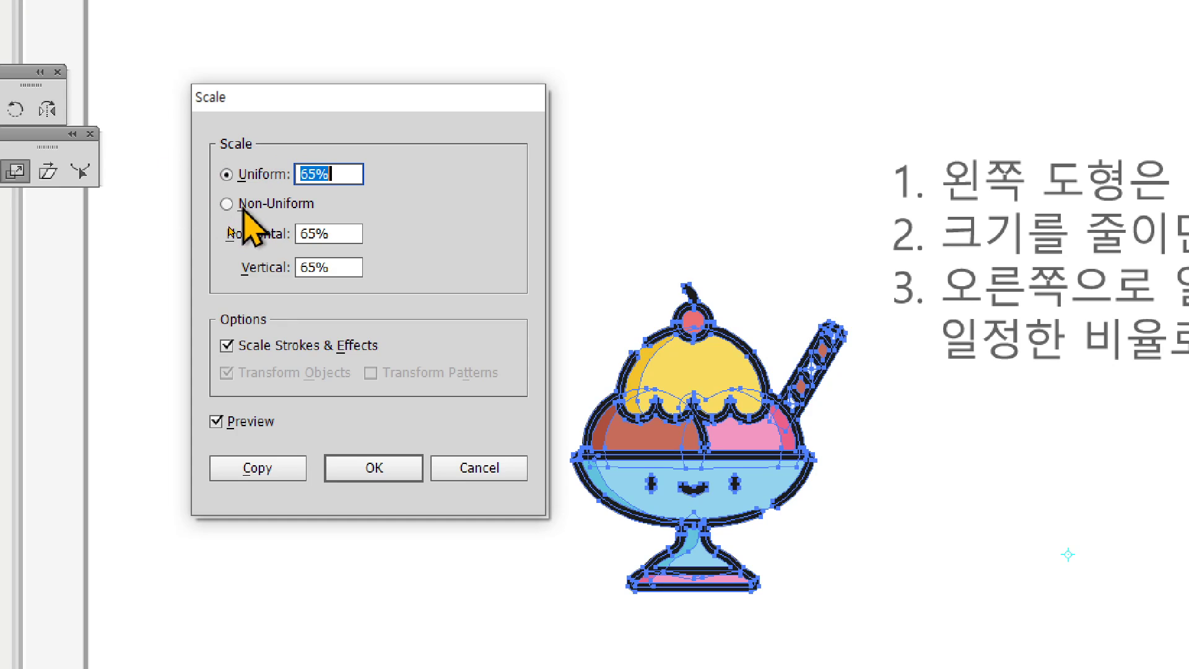
- Try a non-uniform scale on the sundae with the horizontal value reduced to 10%
{"action": "left_click", "coordinate": [264, 204]}
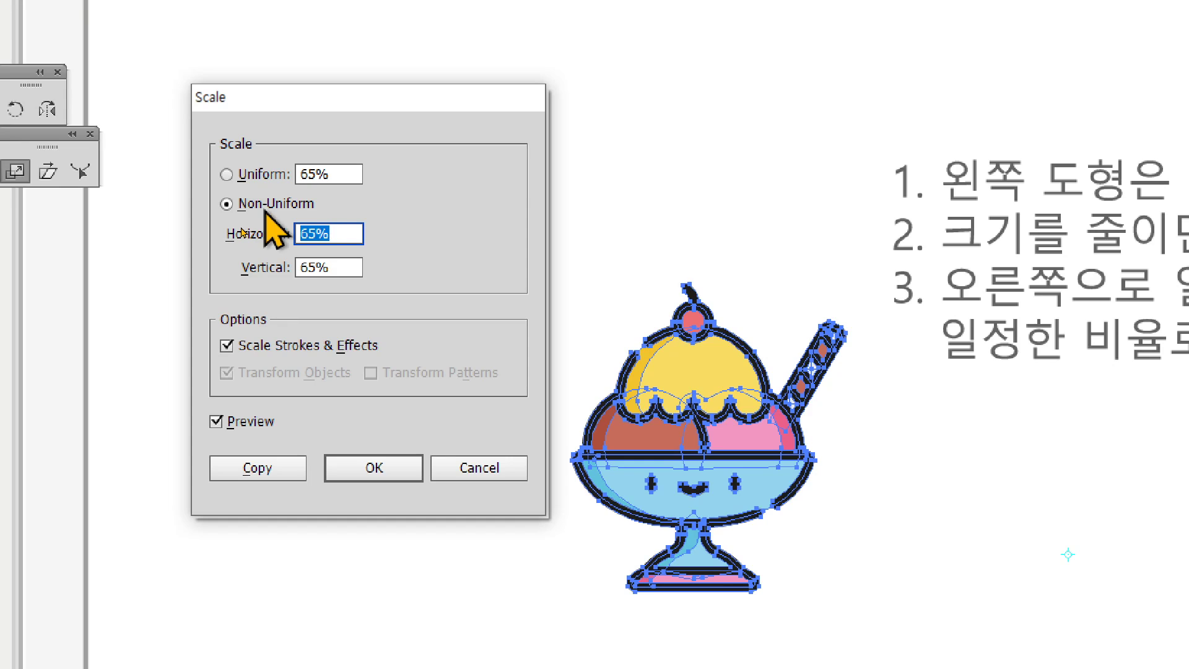
{"action": "key", "text": "shift+Up"}
{"action": "key", "text": "shift+Up"}
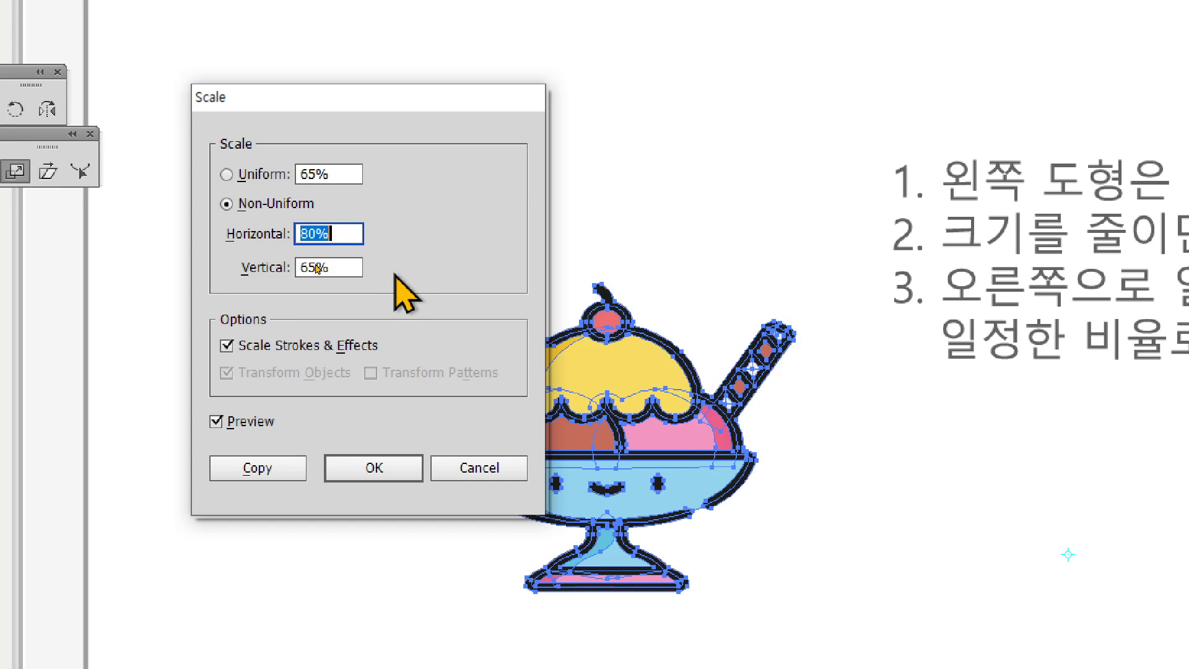
{"action": "key", "text": "shift+Down"}
{"action": "key", "text": "shift+Down"}
{"action": "key", "text": "shift+Down"}
{"action": "key", "text": "shift+Down"}
{"action": "key", "text": "shift+Down"}
{"action": "key", "text": "shift+Down"}
{"action": "key", "text": "shift+Down"}
{"action": "key", "text": "shift+Down"}
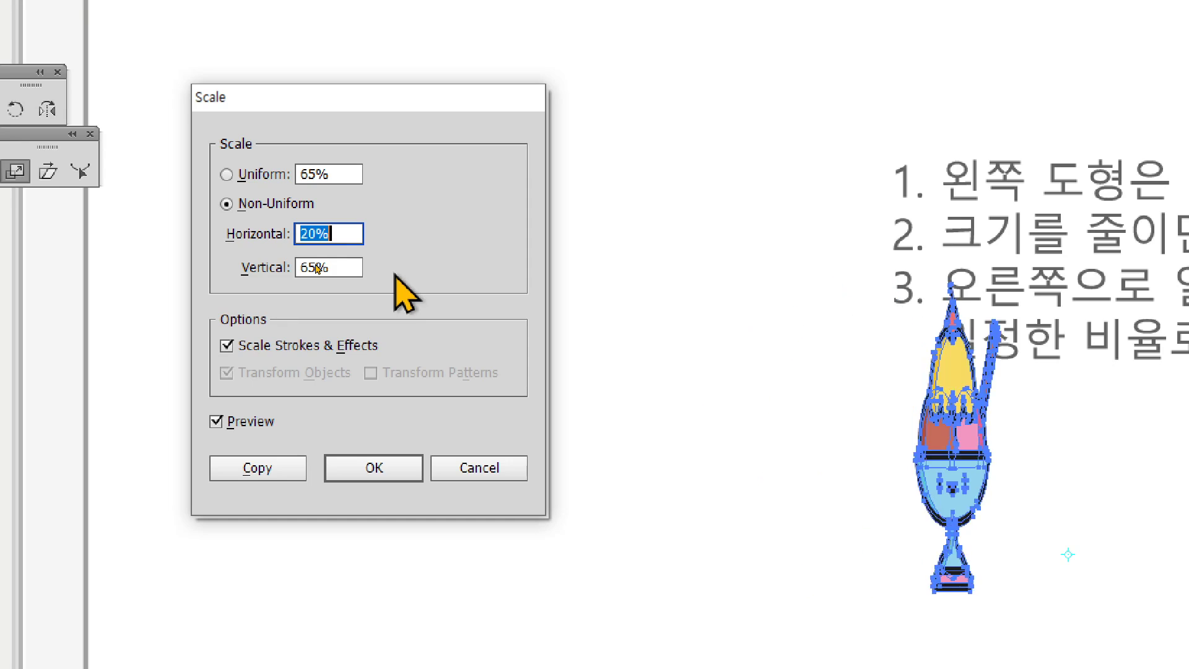
- Try changing the sundae's vertical scale separately, stepping it down and back up to 60%
{"action": "left_click", "coordinate": [347, 268]}
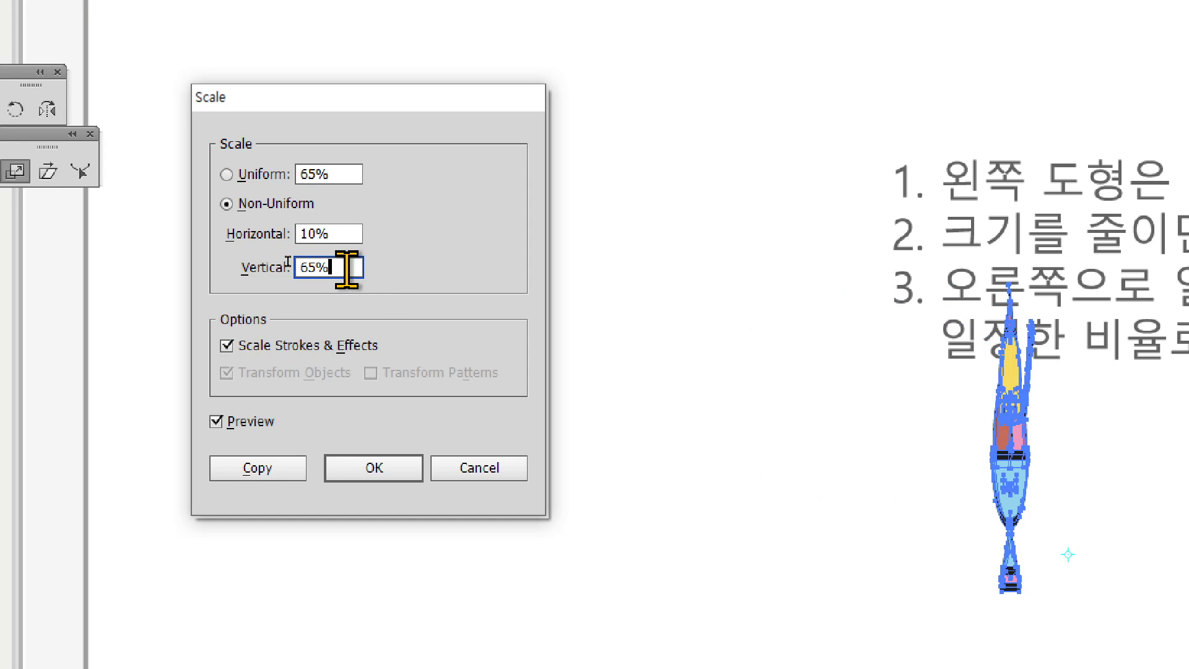
{"action": "key", "text": "shift+Down"}
{"action": "key", "text": "shift+Down"}
{"action": "key", "text": "shift+Down"}
{"action": "key", "text": "shift+Down"}
{"action": "key", "text": "shift+Down"}
{"action": "key", "text": "shift+Up"}
{"action": "key", "text": "shift+Up"}
{"action": "key", "text": "shift+Up"}
{"action": "key", "text": "shift+Up"}
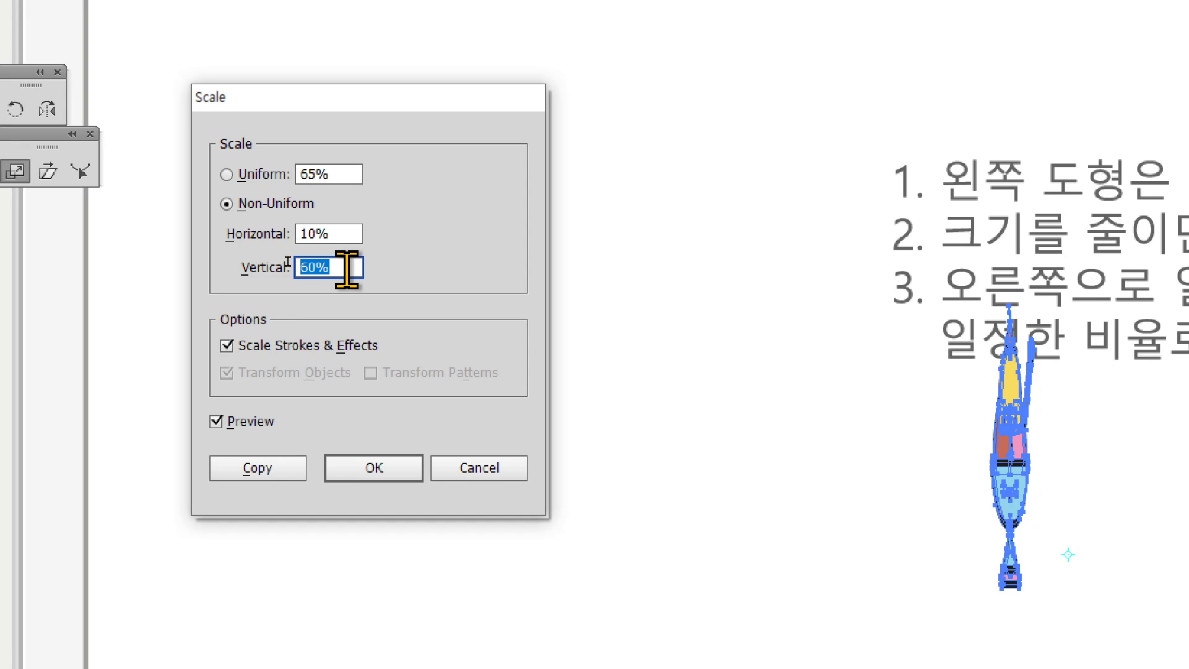
- Return to uniform scaling, create a 65% copy of the sundae and repeat the transformation twice
{"action": "left_click", "coordinate": [256, 175]}
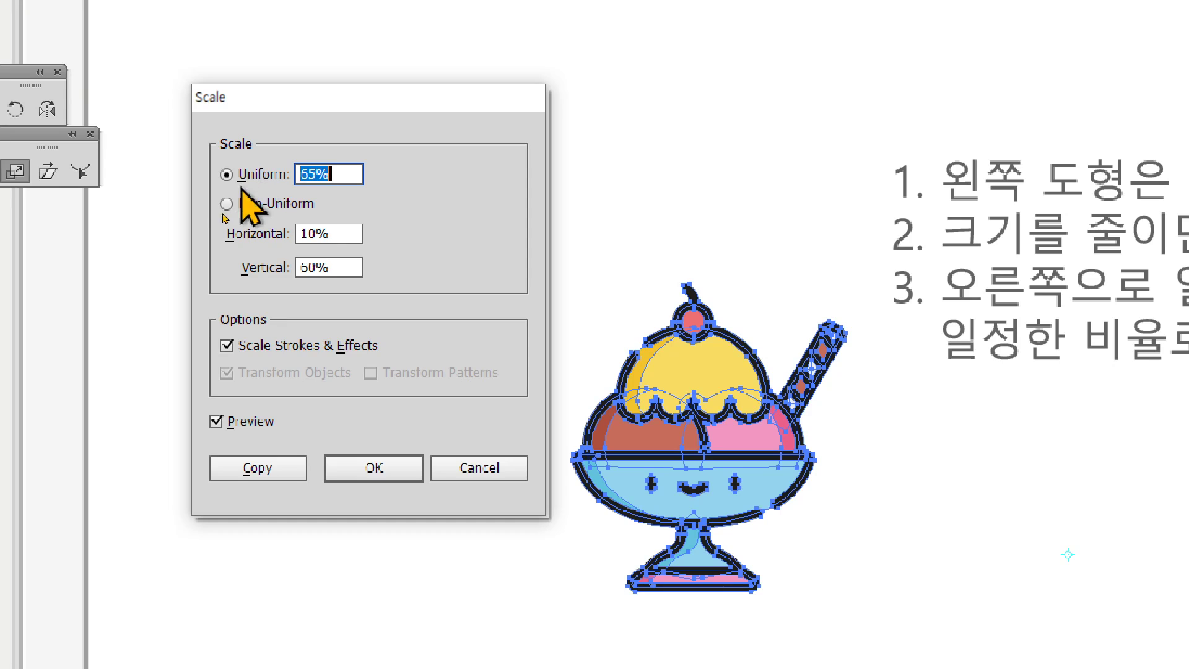
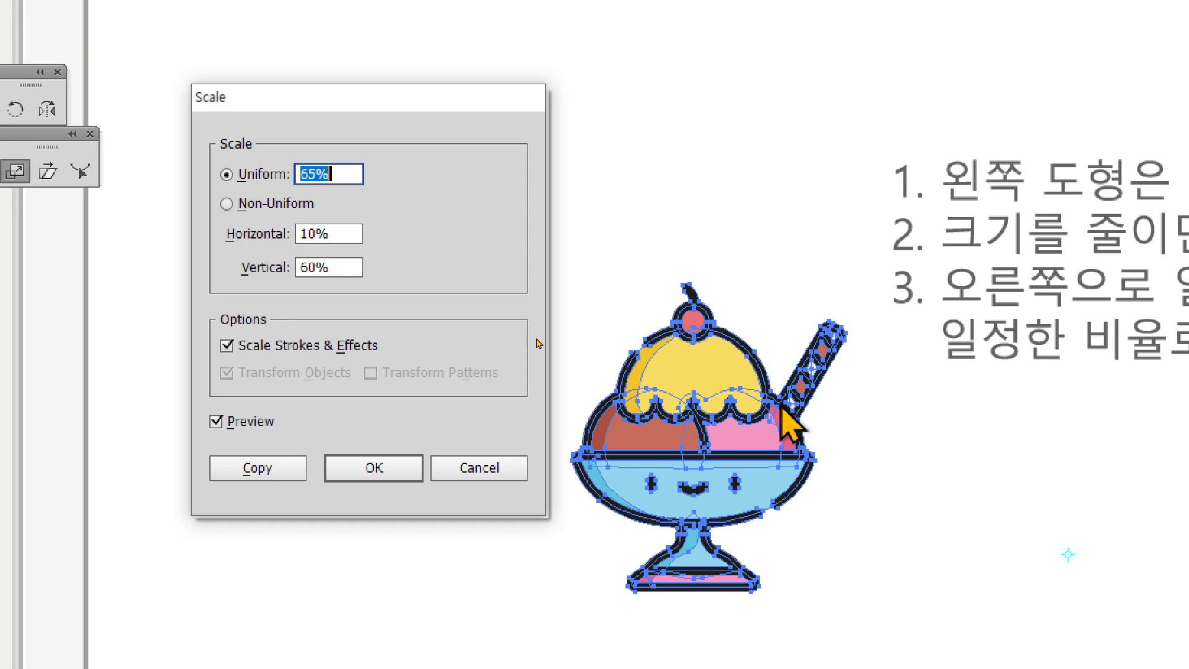
{"action": "left_click", "coordinate": [236, 472]}
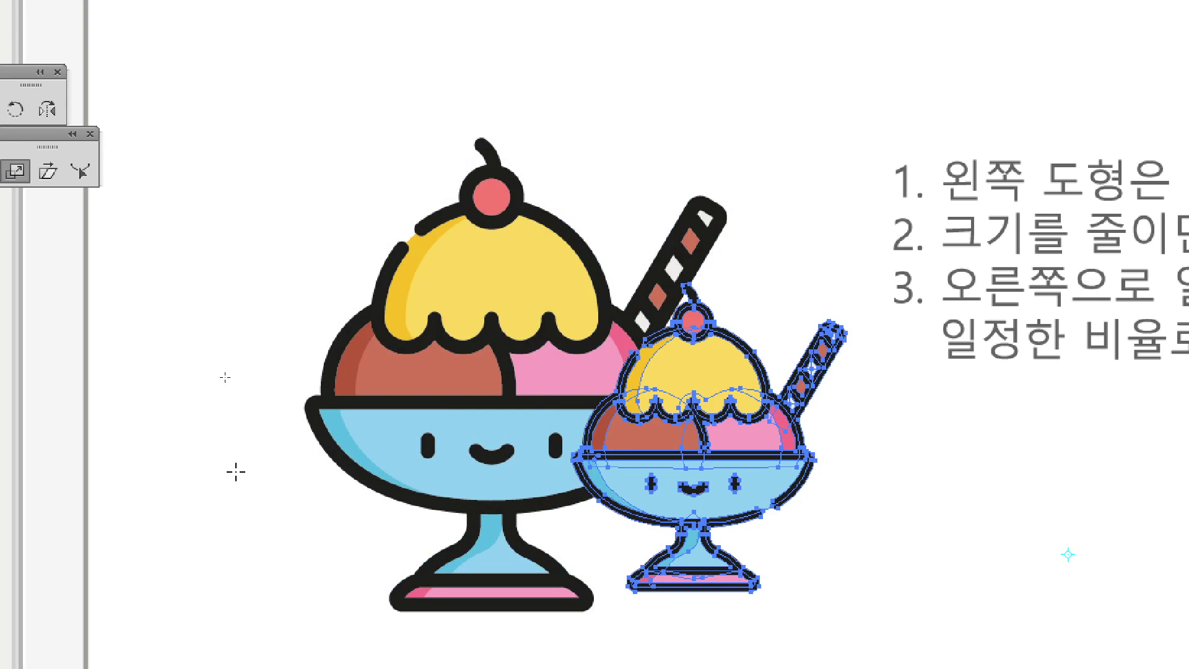
{"action": "key", "text": "ctrl+d"}
{"action": "key", "text": "ctrl+d"}
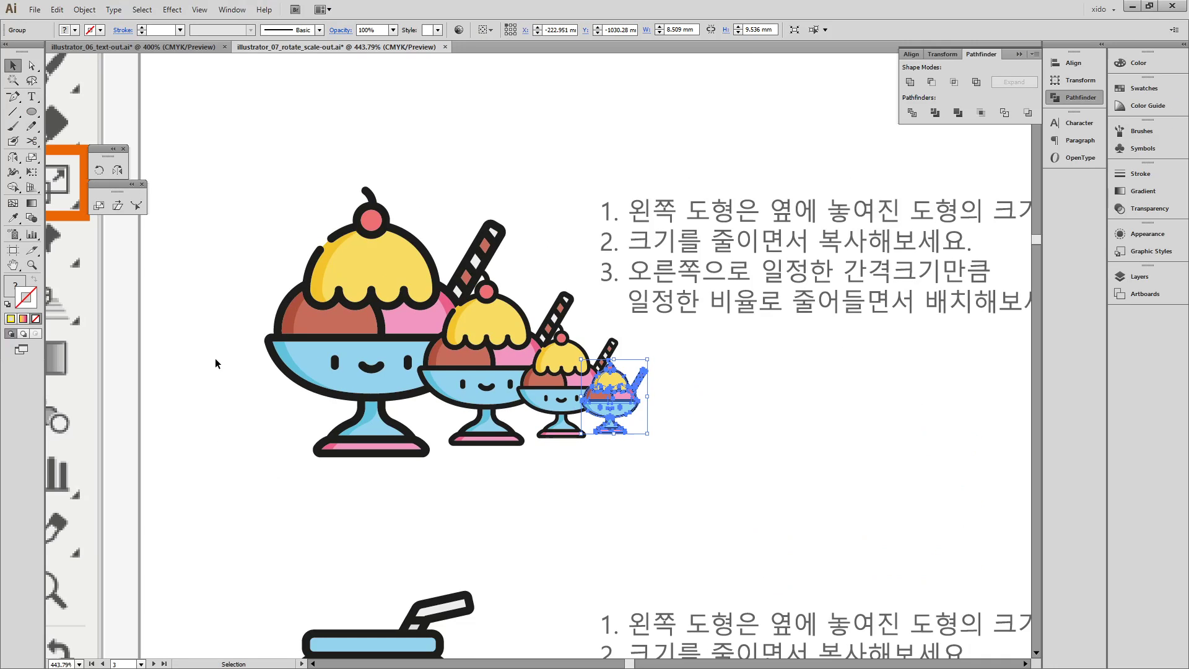
- Select the whole lemonade jar illustration and examine its paths in outline view, returning to preview
{"action": "key", "text": "space"}
{"action": "left_click_drag", "start_coordinate": [522, 563], "coordinate": [498, 197]}
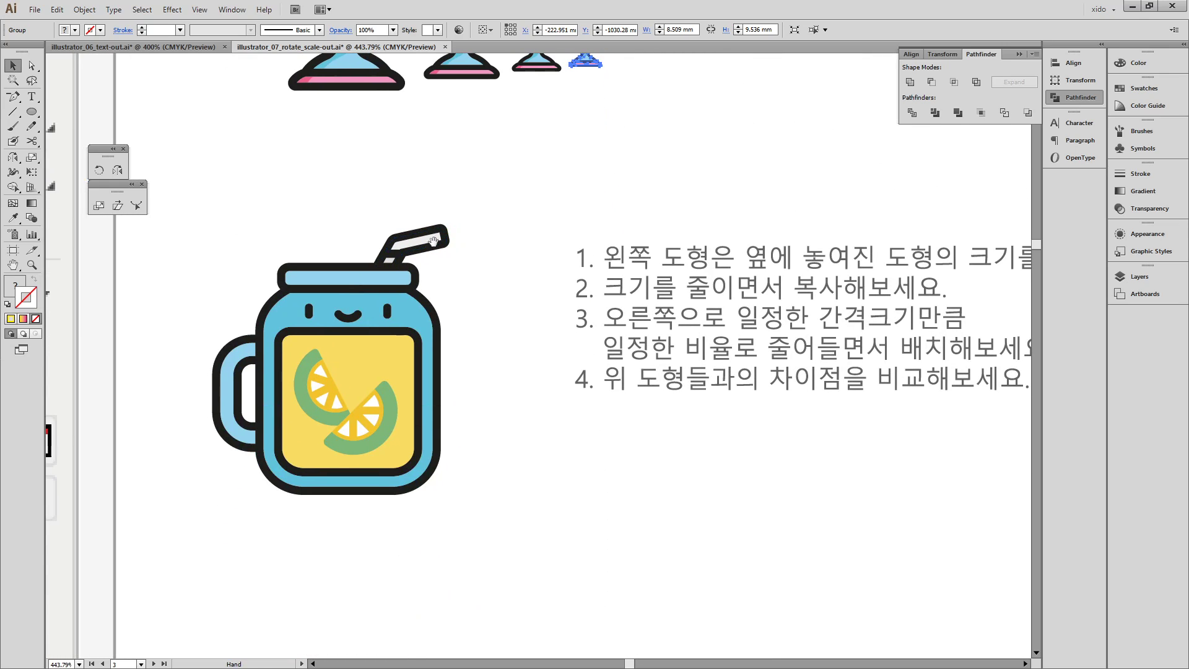
{"action": "left_click_drag", "start_coordinate": [214, 210], "coordinate": [532, 495]}
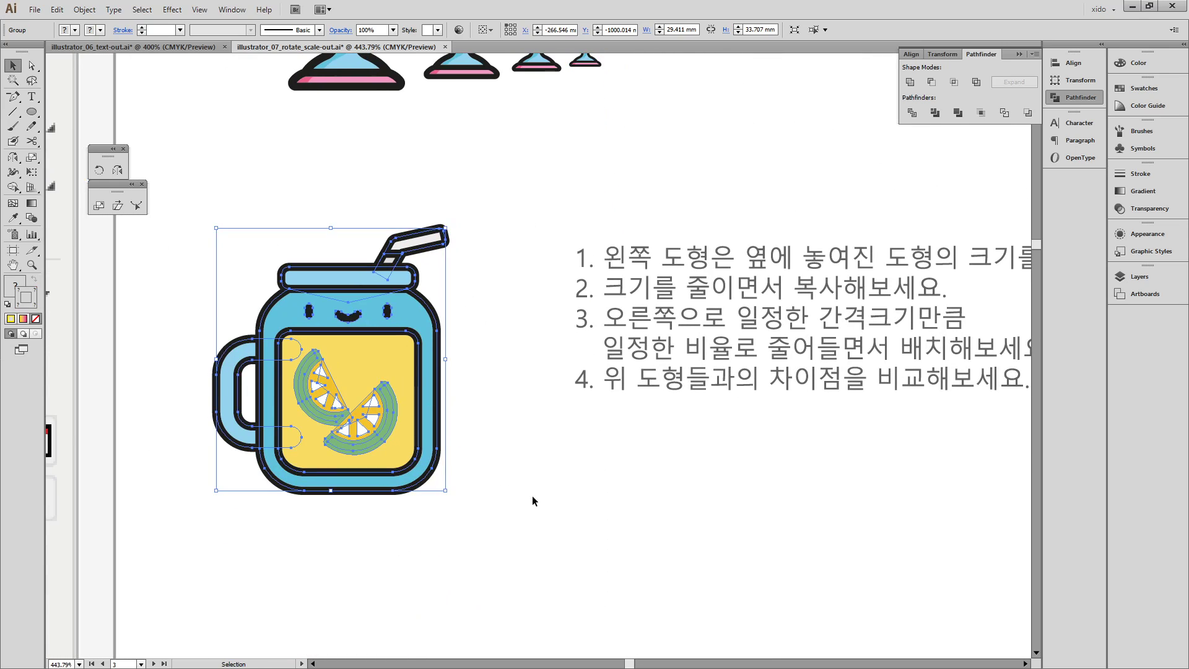
{"action": "key", "text": "a"}
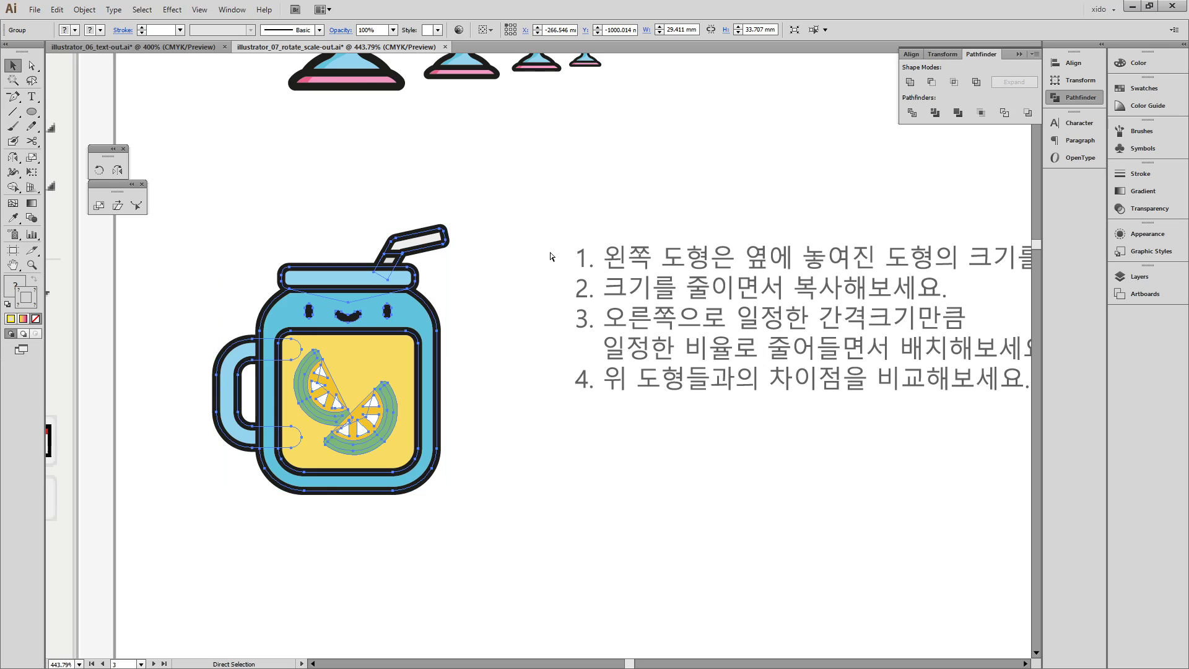
{"action": "key", "text": "ctrl+y"}
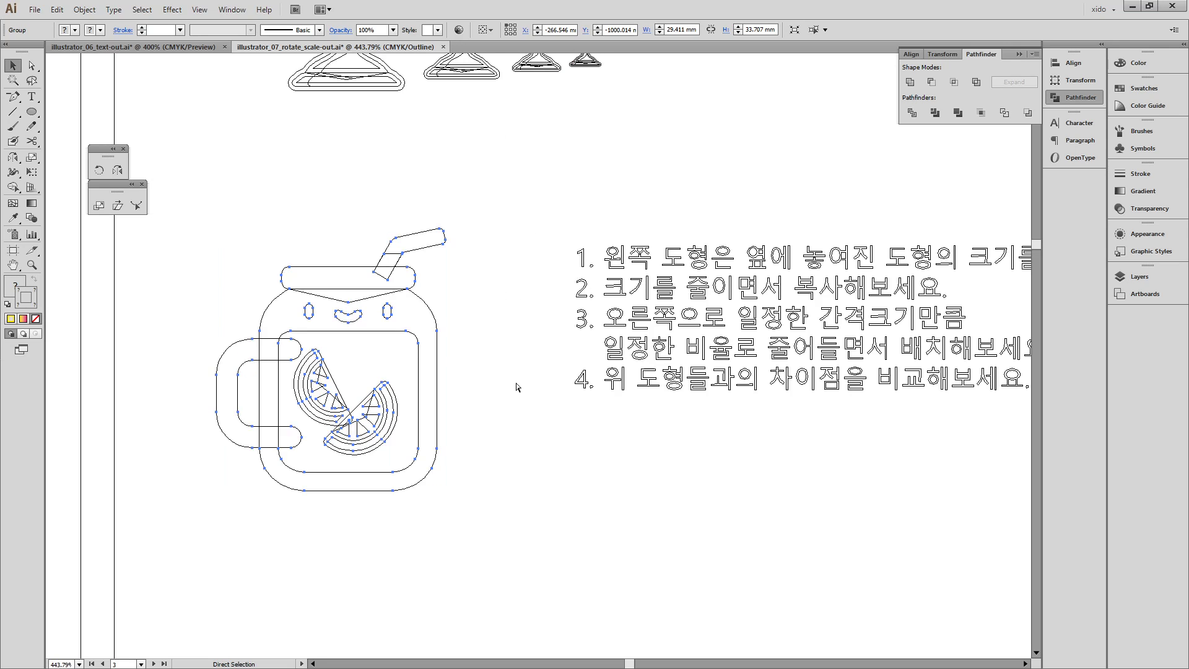
{"action": "key", "text": "ctrl+y"}
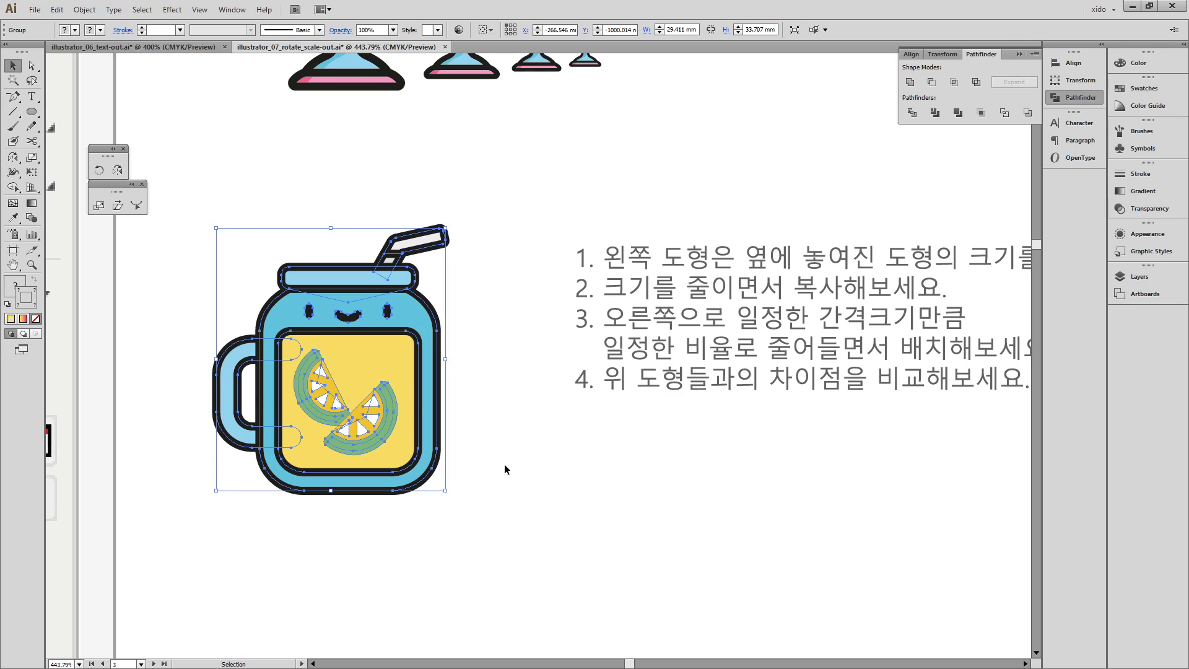
- Check the stroke weight of the jar's straw, keeping the stroke settings floating clear of the jar
{"action": "key", "text": "space"}
{"action": "left_click_drag", "start_coordinate": [521, 471], "coordinate": [551, 496]}
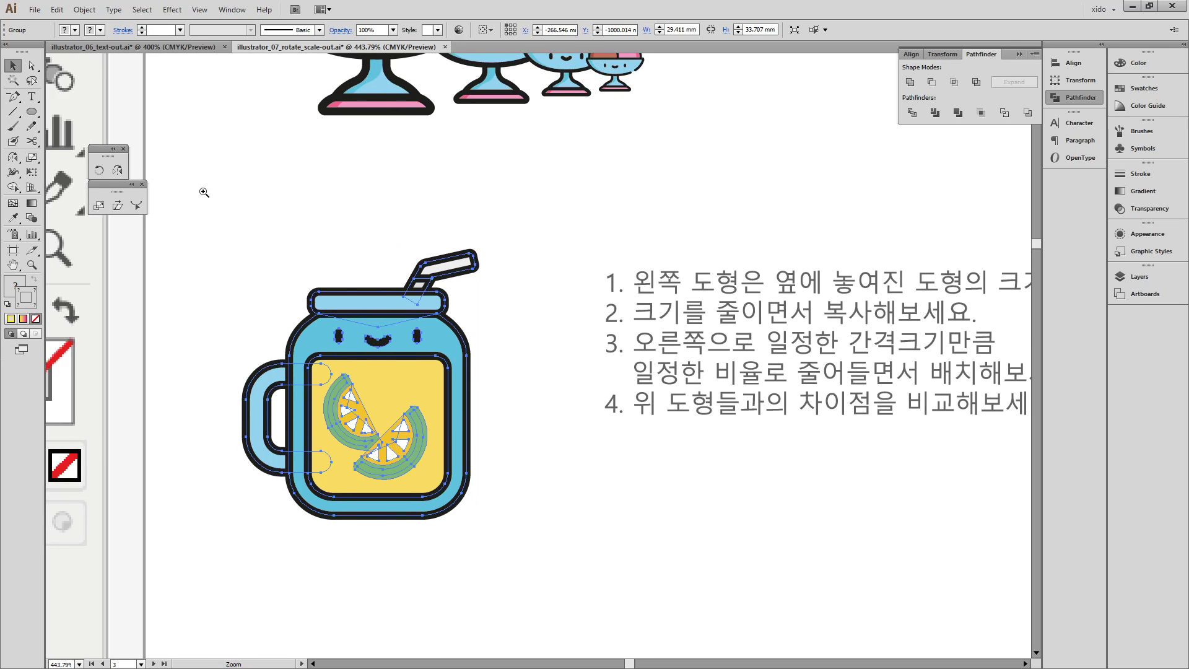
{"action": "left_click_drag", "start_coordinate": [202, 191], "coordinate": [947, 574]}
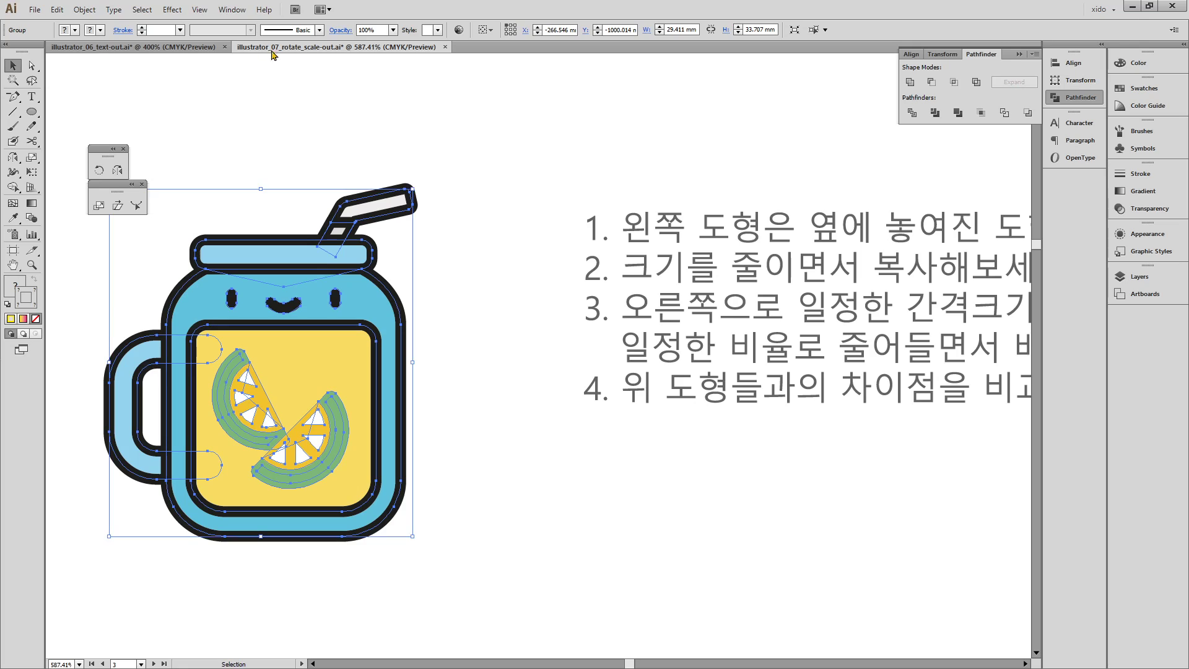
{"action": "left_click", "coordinate": [98, 205]}
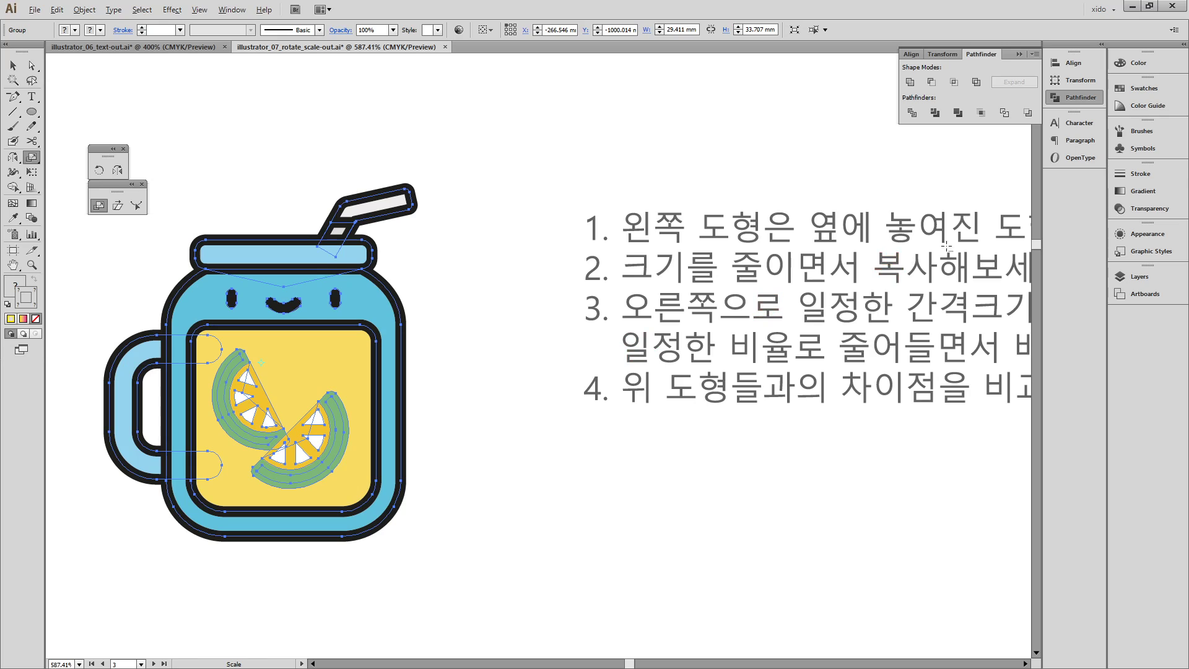
{"action": "mouse_move", "coordinate": [1138, 174]}
{"action": "left_mouse_down"}
{"action": "mouse_move", "coordinate": [1016, 185]}
{"action": "mouse_move", "coordinate": [503, 145]}
{"action": "mouse_move", "coordinate": [519, 139]}
{"action": "left_mouse_up"}
{"action": "left_click", "coordinate": [536, 127]}
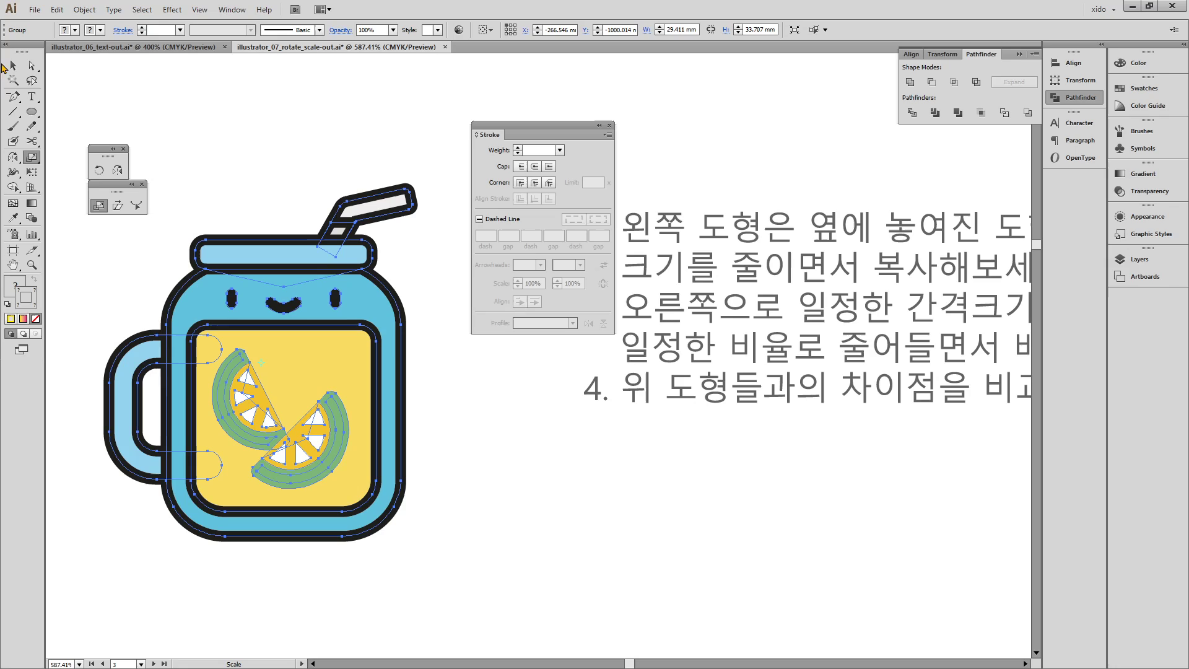
{"action": "left_click", "coordinate": [32, 65]}
{"action": "left_click", "coordinate": [372, 138]}
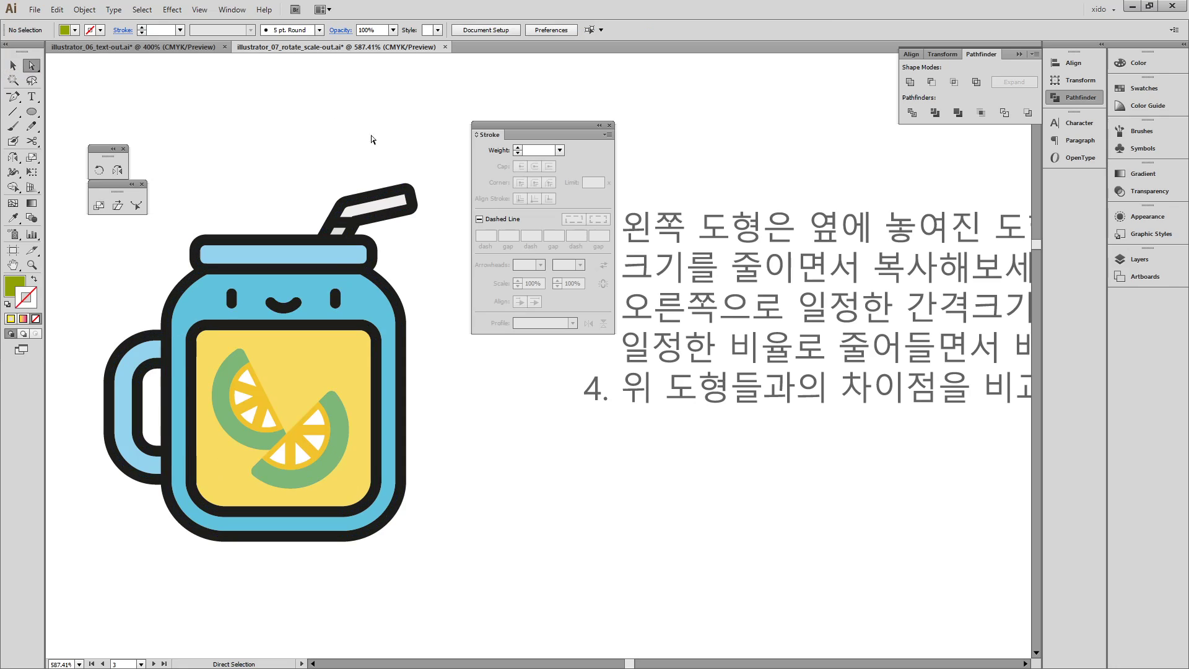
{"action": "left_click", "coordinate": [381, 198]}
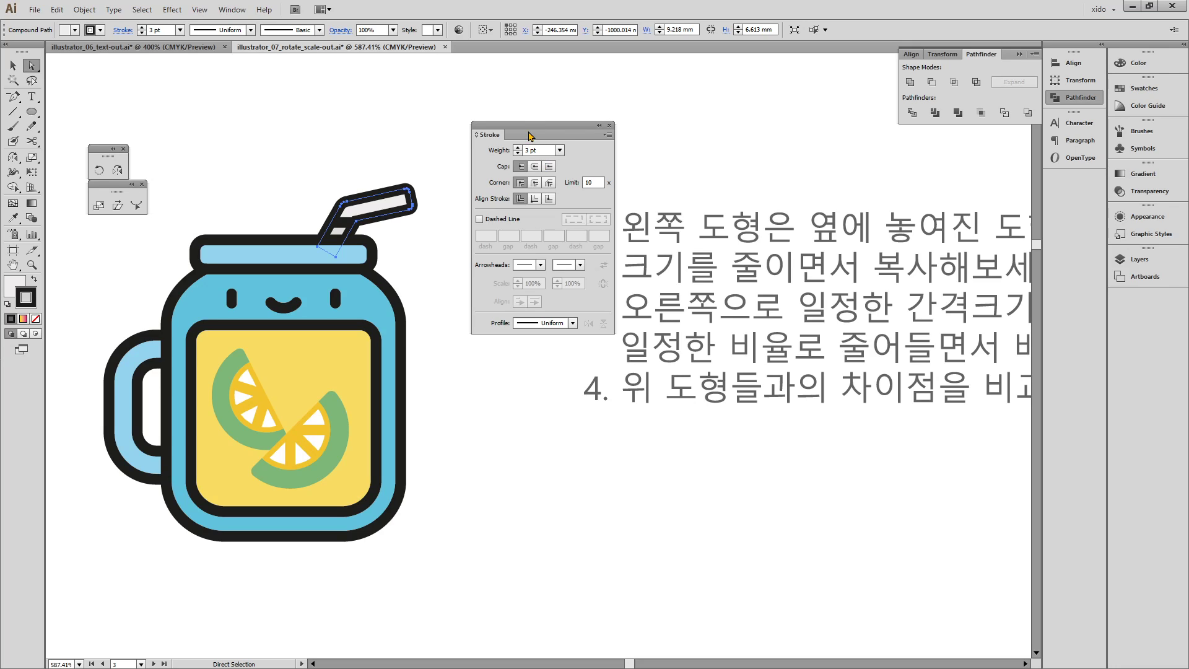
{"action": "left_click_drag", "start_coordinate": [534, 129], "coordinate": [856, 174]}
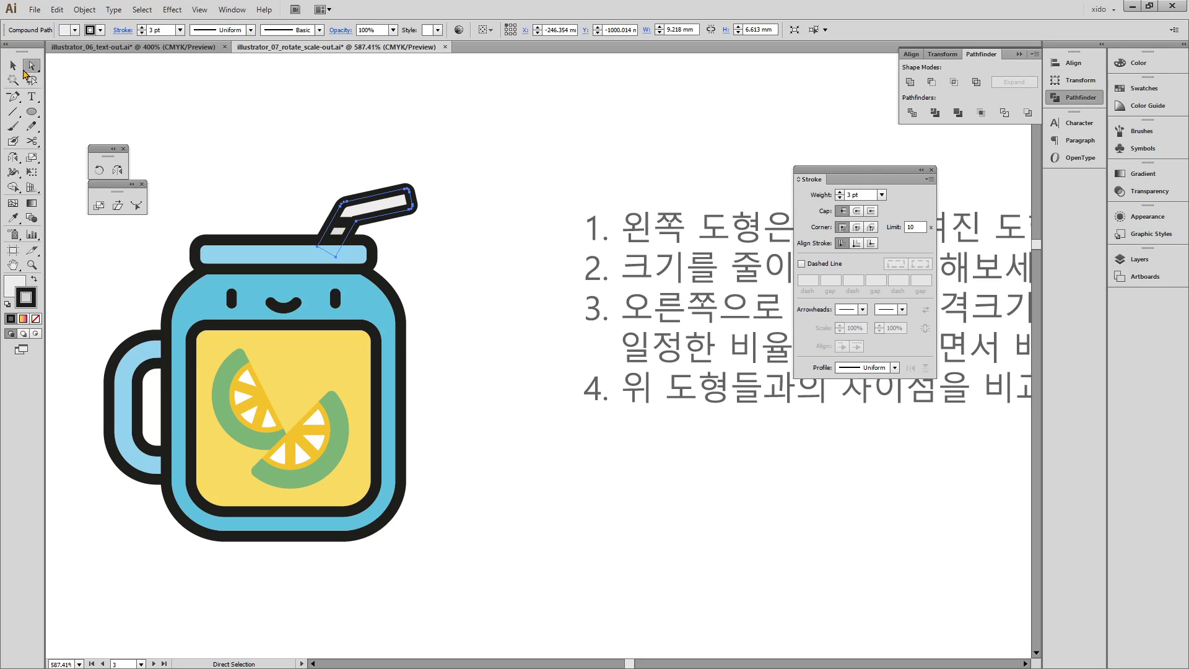
- Create a 65% uniform copy of the whole jar about a point to its right, scaling strokes and effects, and repeat it twice
{"action": "left_click", "coordinate": [19, 65]}
{"action": "left_click", "coordinate": [333, 392]}
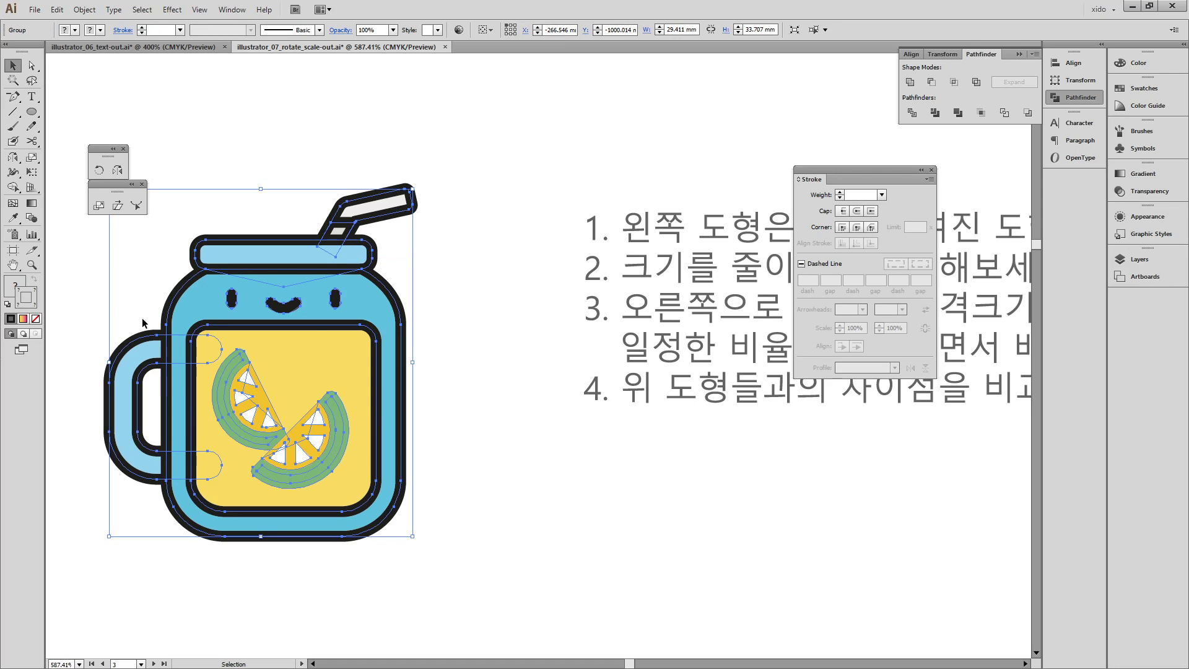
{"action": "left_click", "coordinate": [31, 161]}
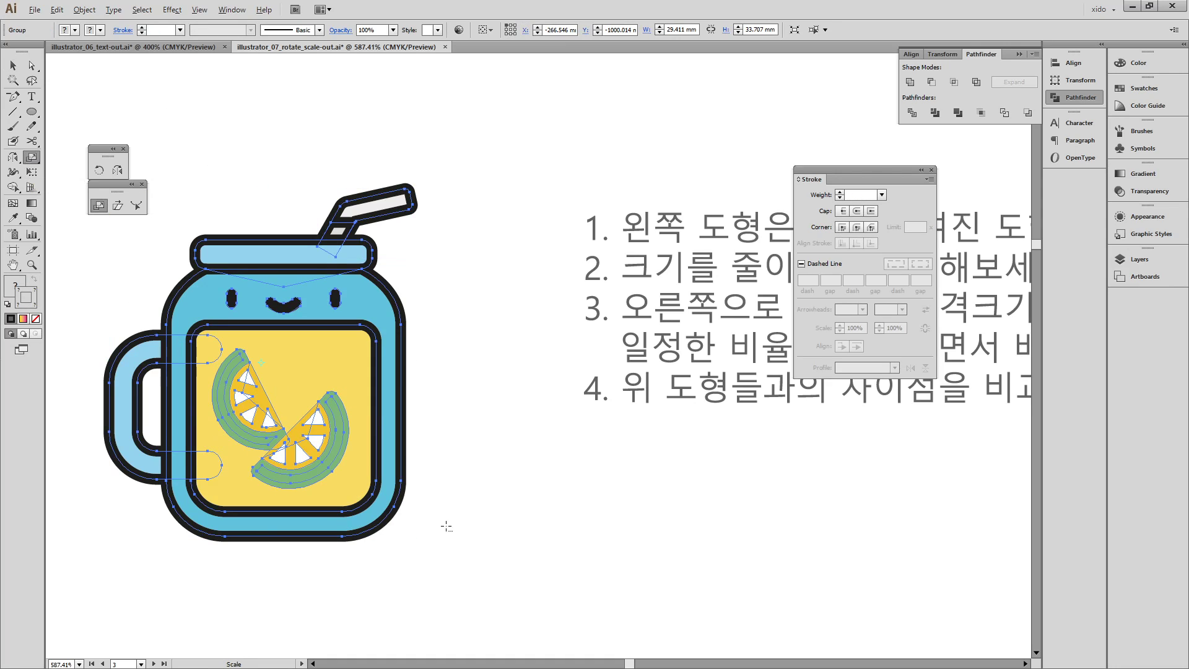
{"action": "left_click", "coordinate": [630, 446], "text": "alt"}
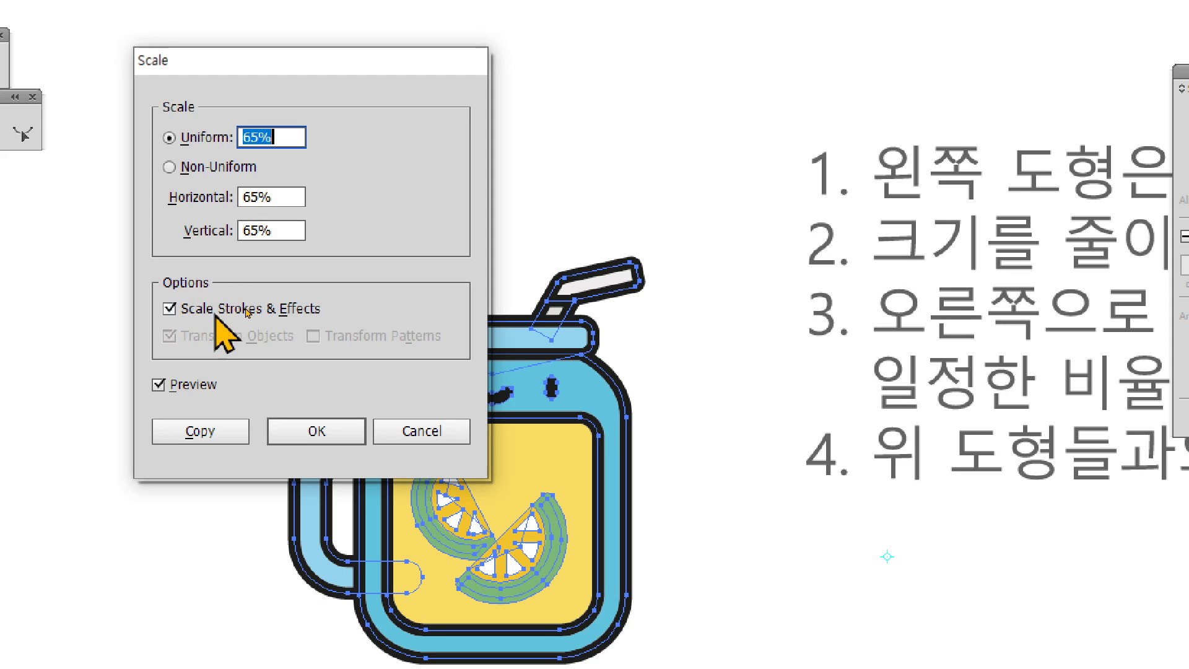
{"action": "left_click", "coordinate": [202, 432]}
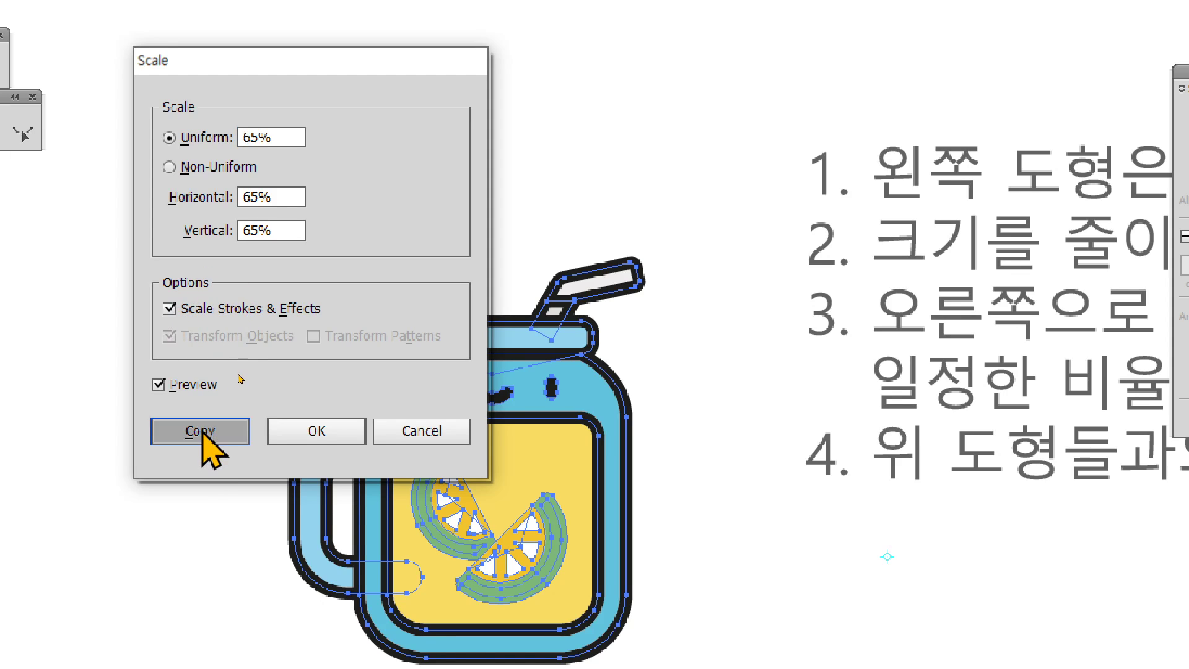
{"action": "key", "text": "ctrl+d"}
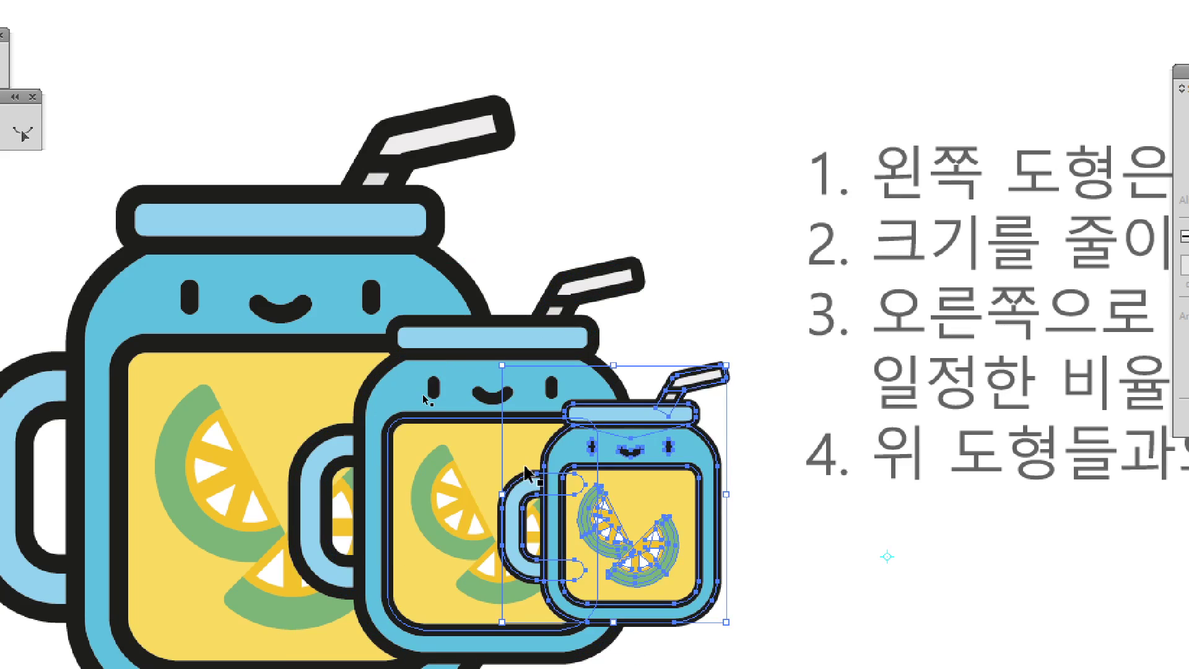
{"action": "key", "text": "ctrl+d"}
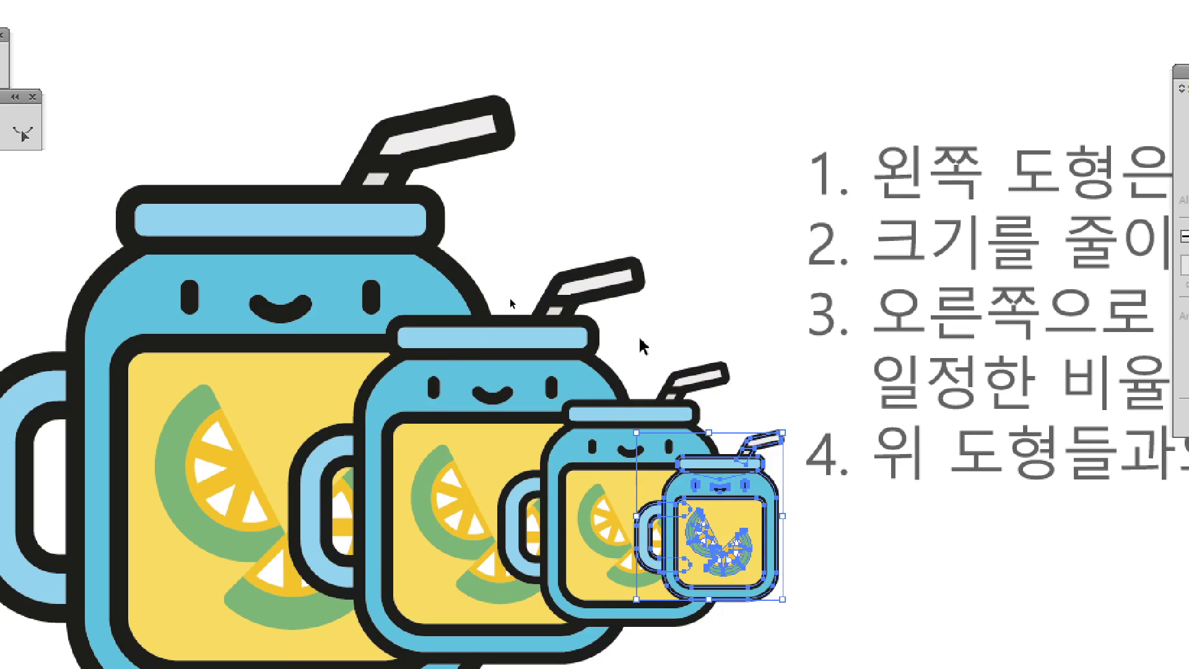
- Compare the stroke weights of the straws on the smallest jar and the original jar, keeping the stroke settings beside the artwork
{"action": "left_click", "coordinate": [729, 231]}
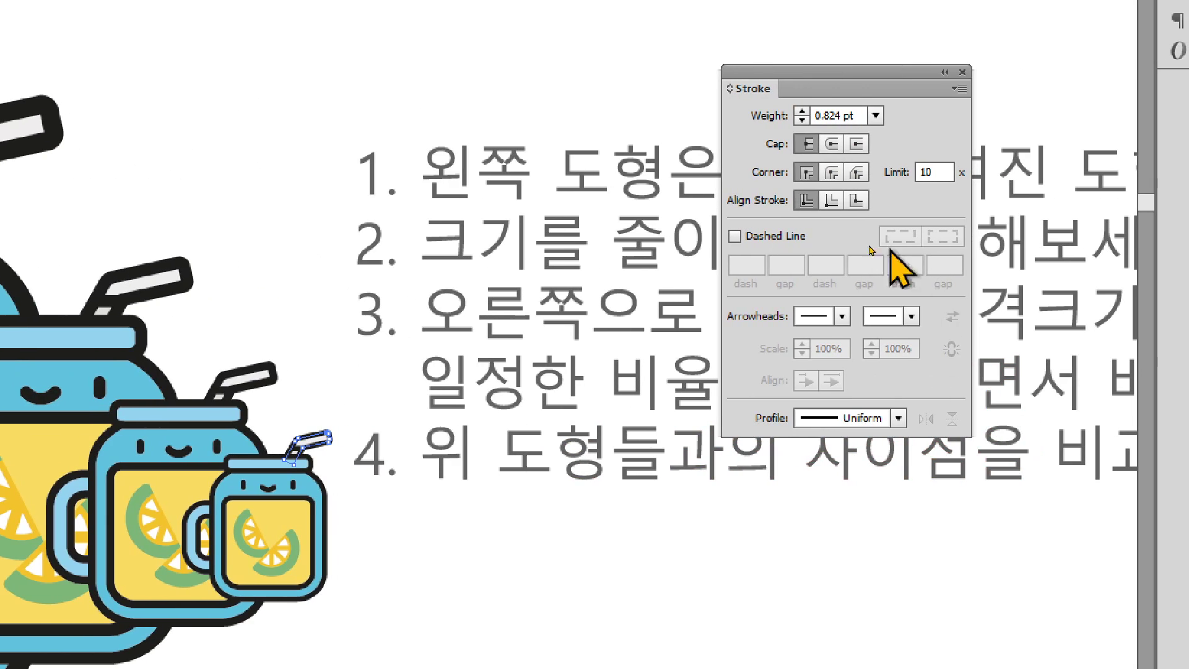
{"action": "mouse_move", "coordinate": [771, 91]}
{"action": "left_mouse_down"}
{"action": "mouse_move", "coordinate": [508, 119]}
{"action": "mouse_move", "coordinate": [432, 247]}
{"action": "left_mouse_up"}
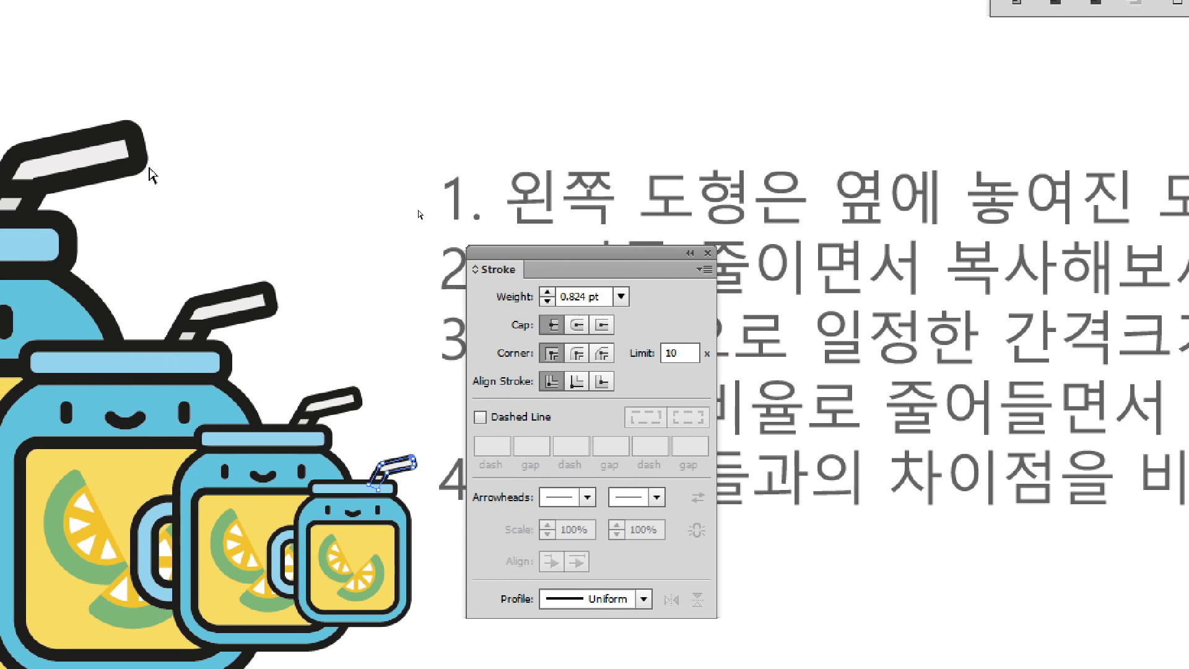
{"action": "left_click", "coordinate": [152, 164]}
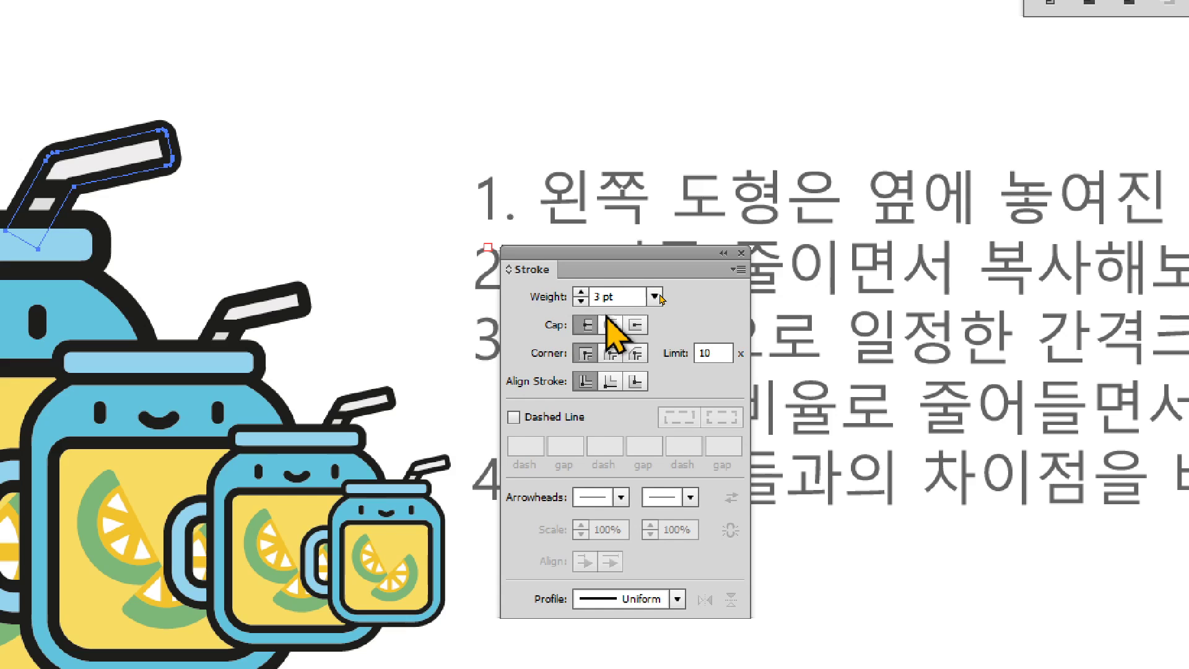
{"action": "left_click", "coordinate": [384, 247]}
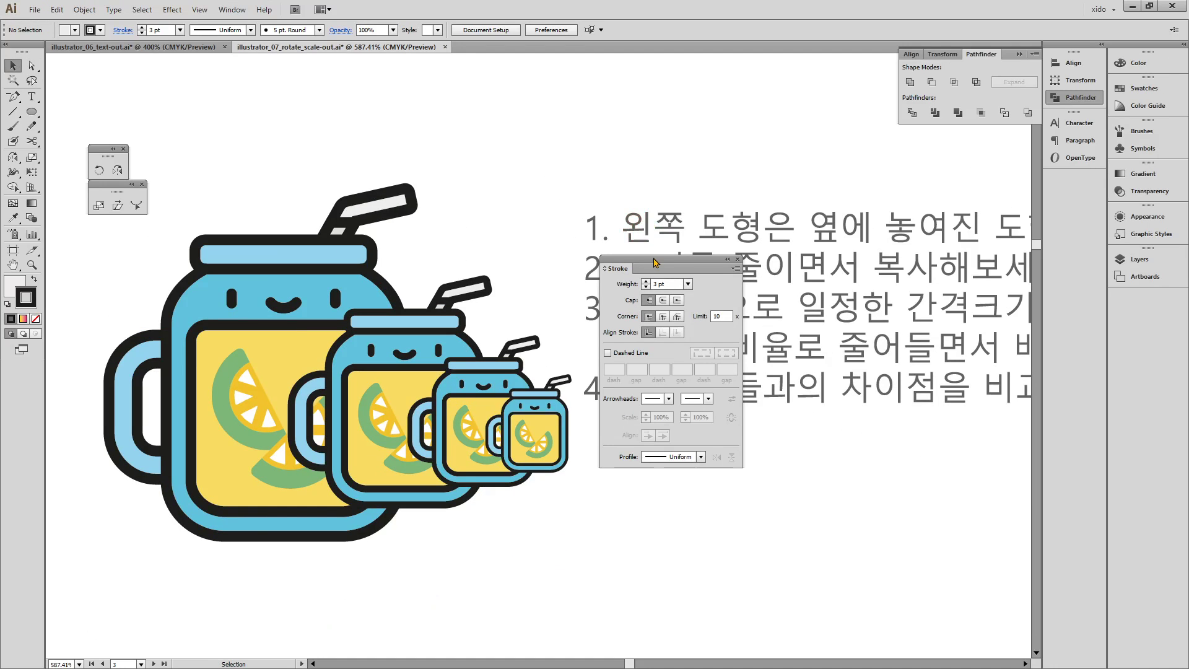
- Delete the three smaller jar copies, with the stroke settings moved clear of the artwork
{"action": "left_click_drag", "start_coordinate": [655, 263], "coordinate": [822, 184]}
{"action": "mouse_move", "coordinate": [543, 528]}
{"action": "left_mouse_down"}
{"action": "mouse_move", "coordinate": [452, 433]}
{"action": "mouse_move", "coordinate": [454, 364]}
{"action": "left_mouse_up"}
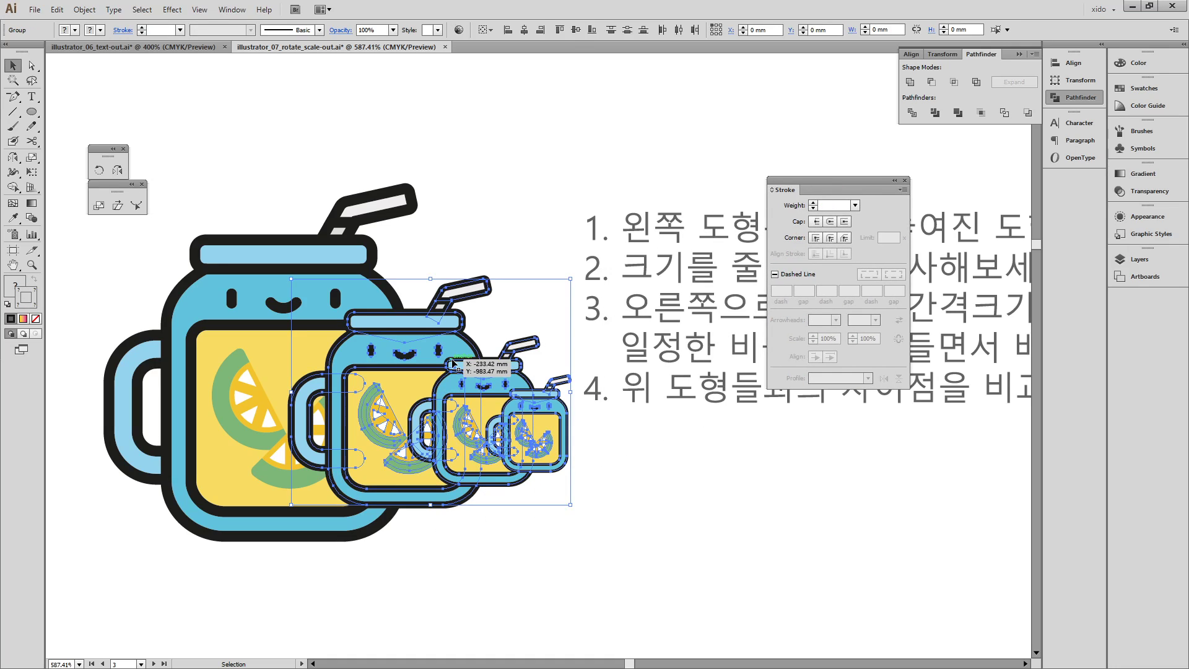
{"action": "key", "text": "Delete"}
- Create a 65% uniform copy of the jar about a point to its right without scaling strokes and effects, and repeat it three times
{"action": "left_click", "coordinate": [286, 325]}
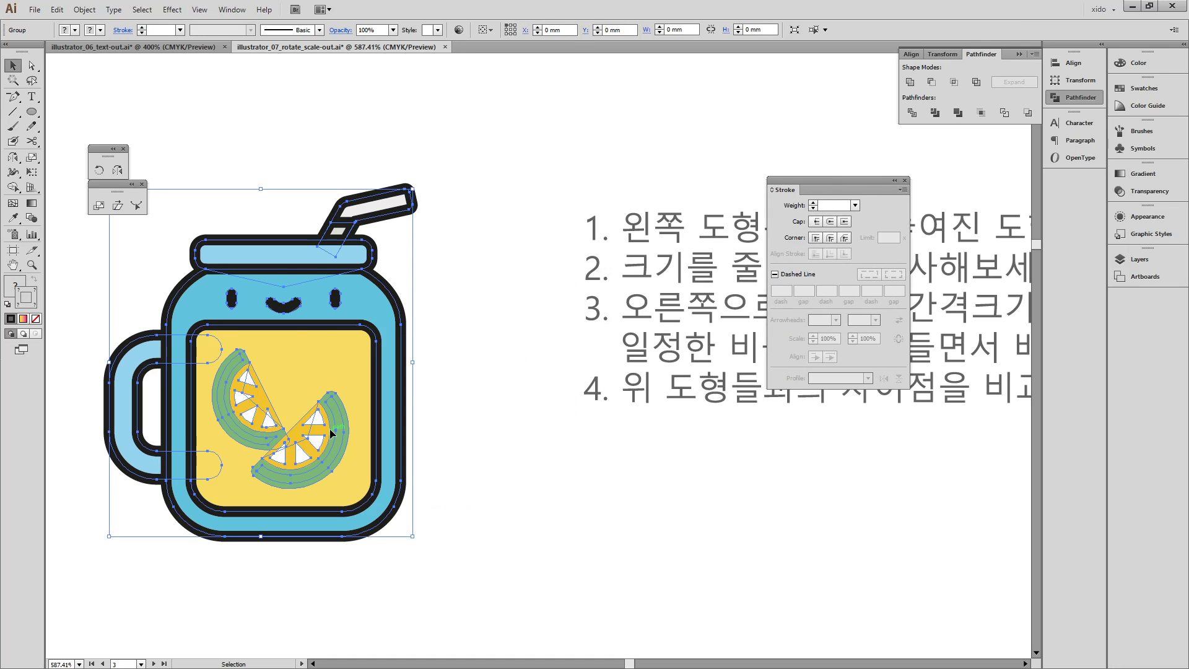
{"action": "left_click", "coordinate": [99, 205]}
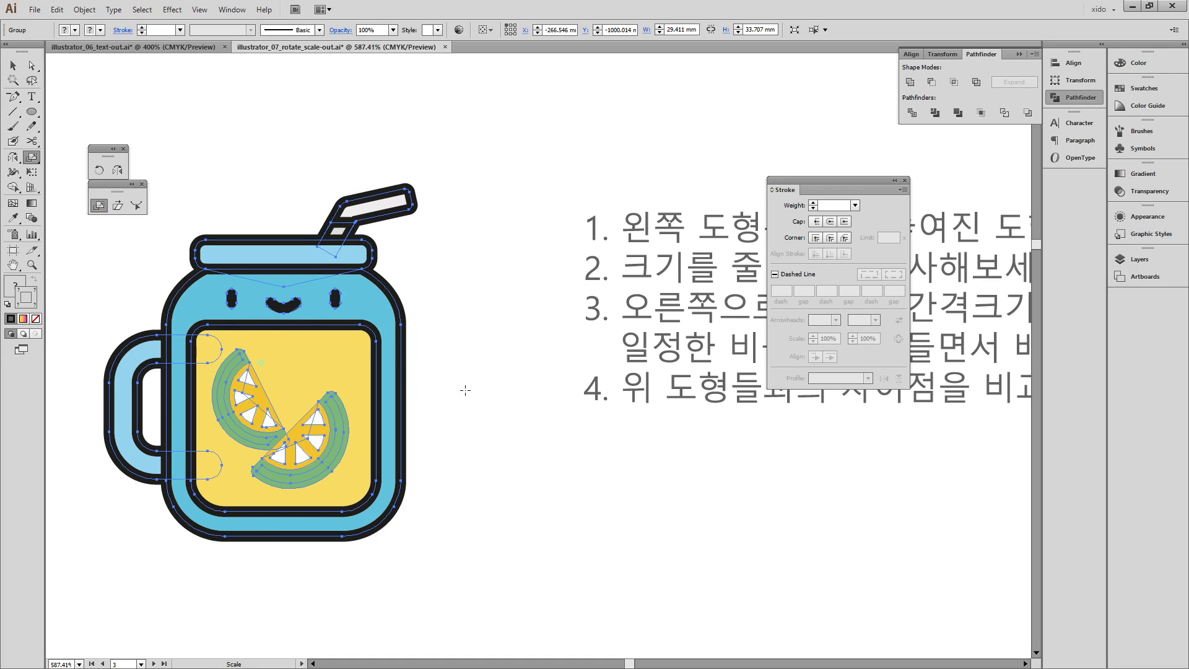
{"action": "left_click", "coordinate": [654, 485], "text": "alt"}
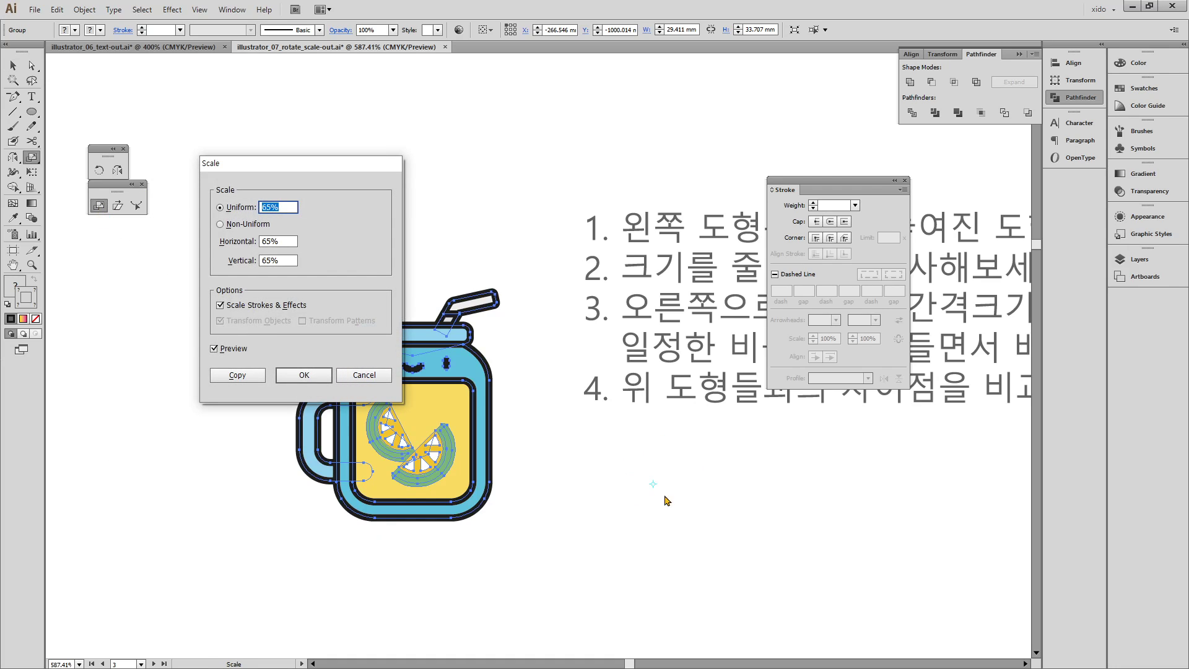
{"action": "left_click", "coordinate": [255, 308]}
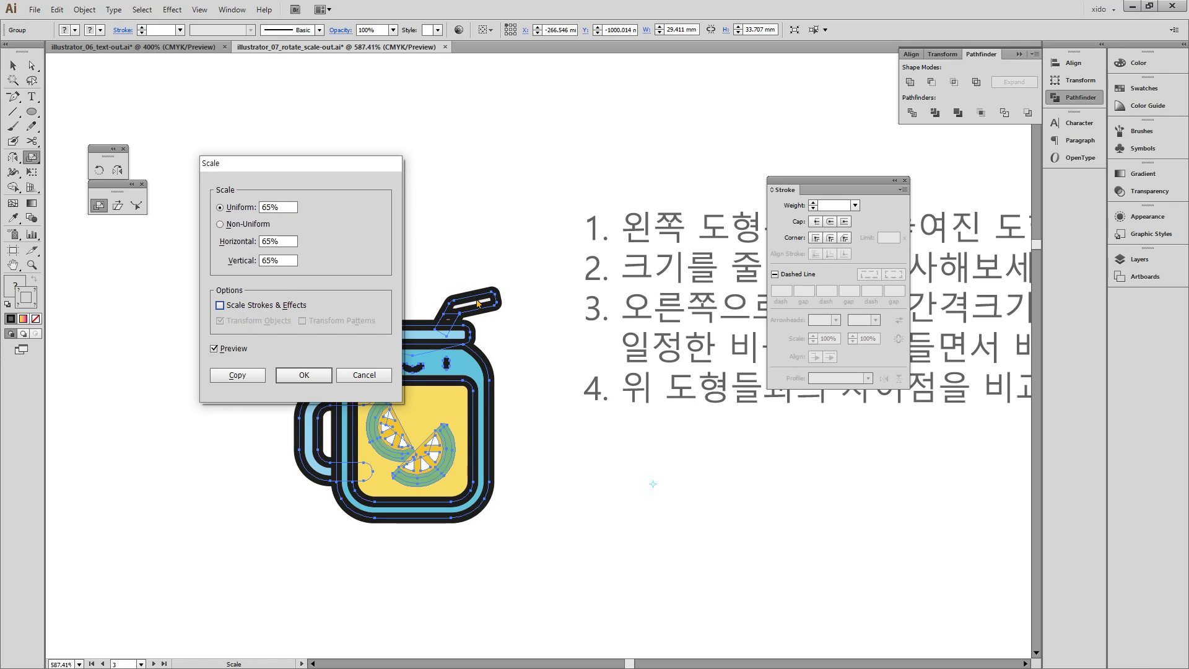
{"action": "left_click", "coordinate": [238, 375]}
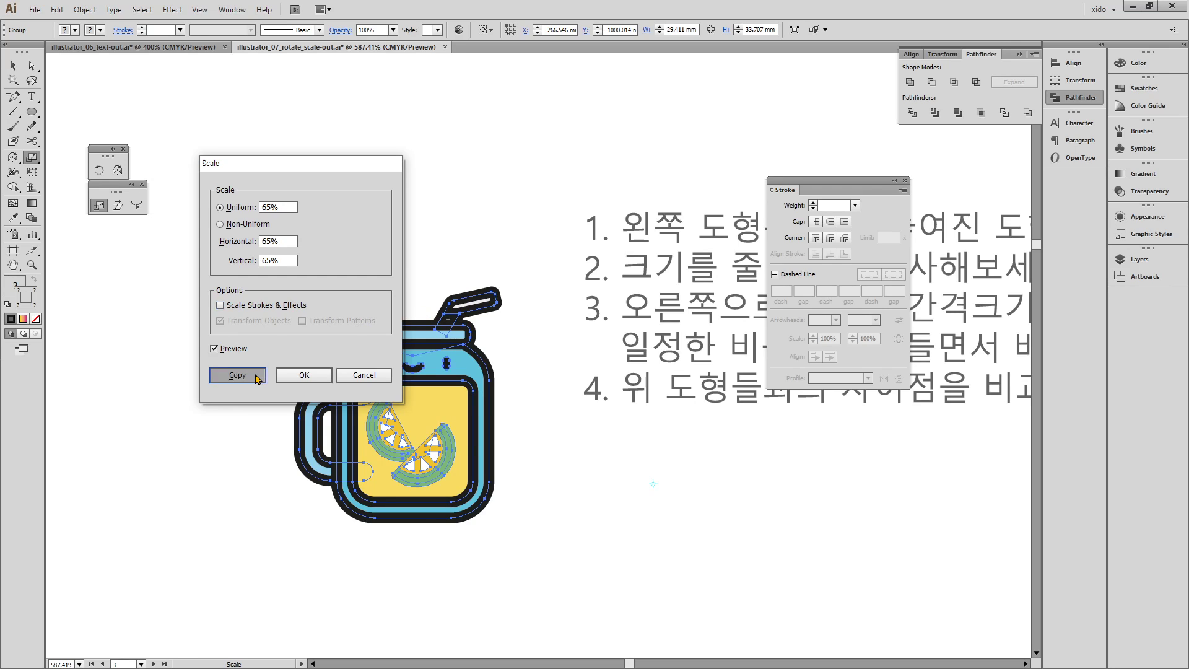
{"action": "key", "text": "ctrl+d"}
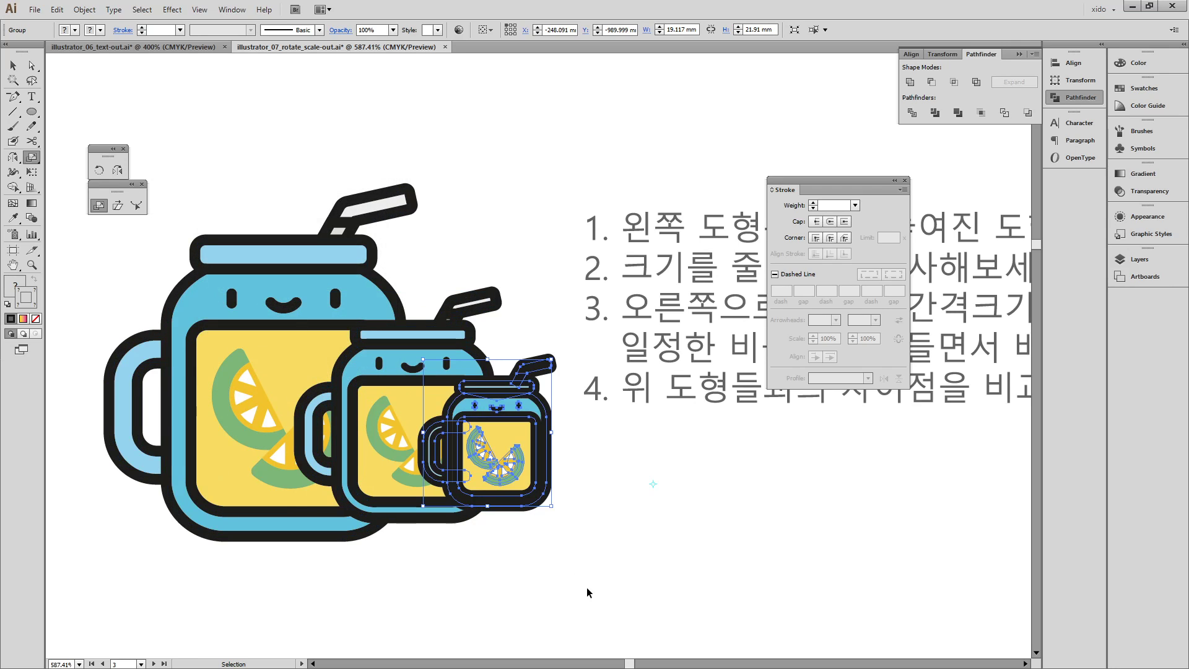
{"action": "key", "text": "ctrl+d"}
{"action": "key", "text": "ctrl+d"}
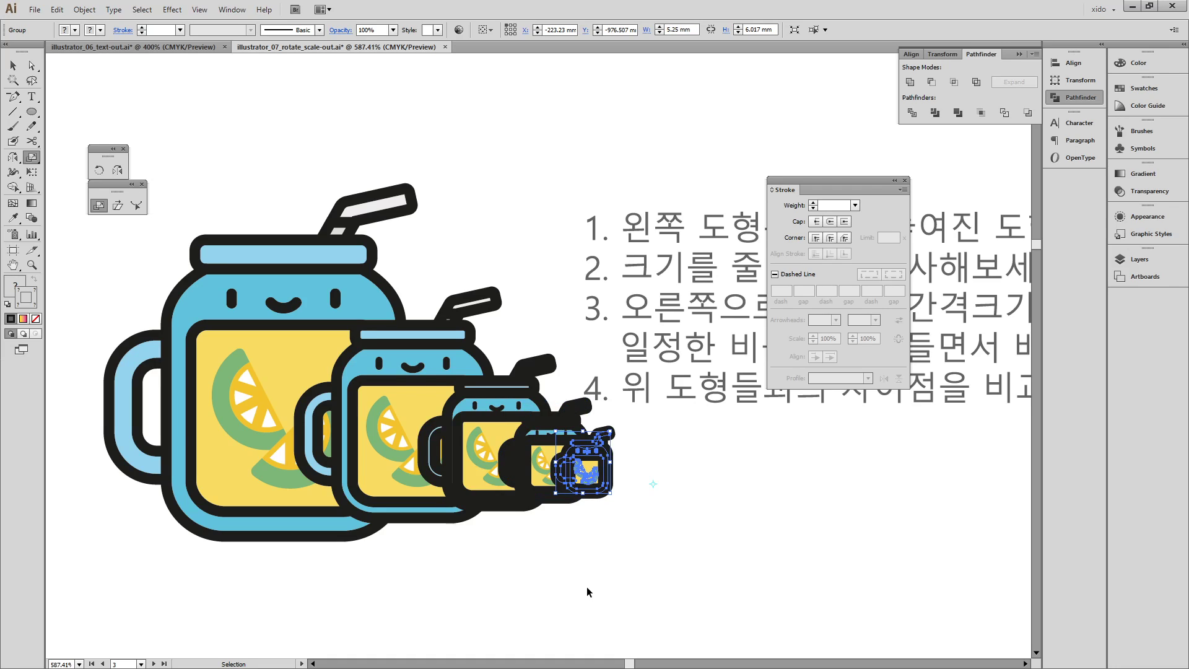
- Examine the outline thickness on the smallest jar copies up close
{"action": "left_click", "coordinate": [663, 526], "text": "ctrl"}
{"action": "left_click_drag", "start_coordinate": [526, 423], "coordinate": [688, 511]}
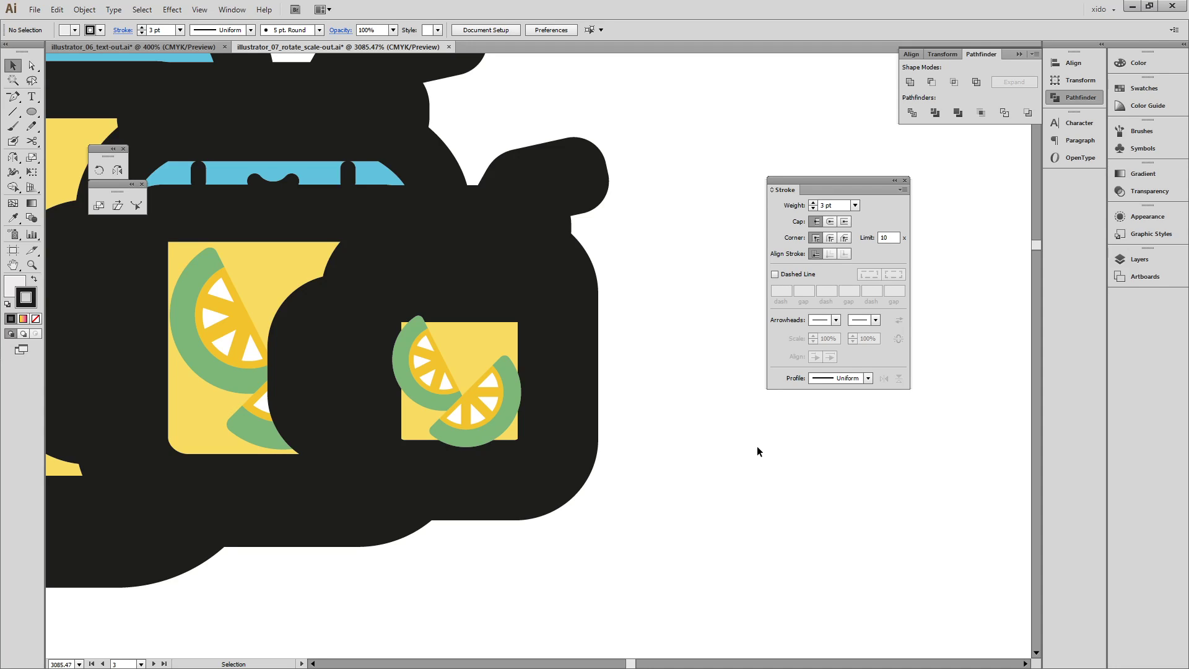
{"action": "key", "text": "ctrl"}
{"action": "key", "text": "ctrl+minus"}
{"action": "key", "text": "ctrl+minus"}
{"action": "key", "text": "ctrl+minus"}
{"action": "key", "text": "ctrl+minus"}
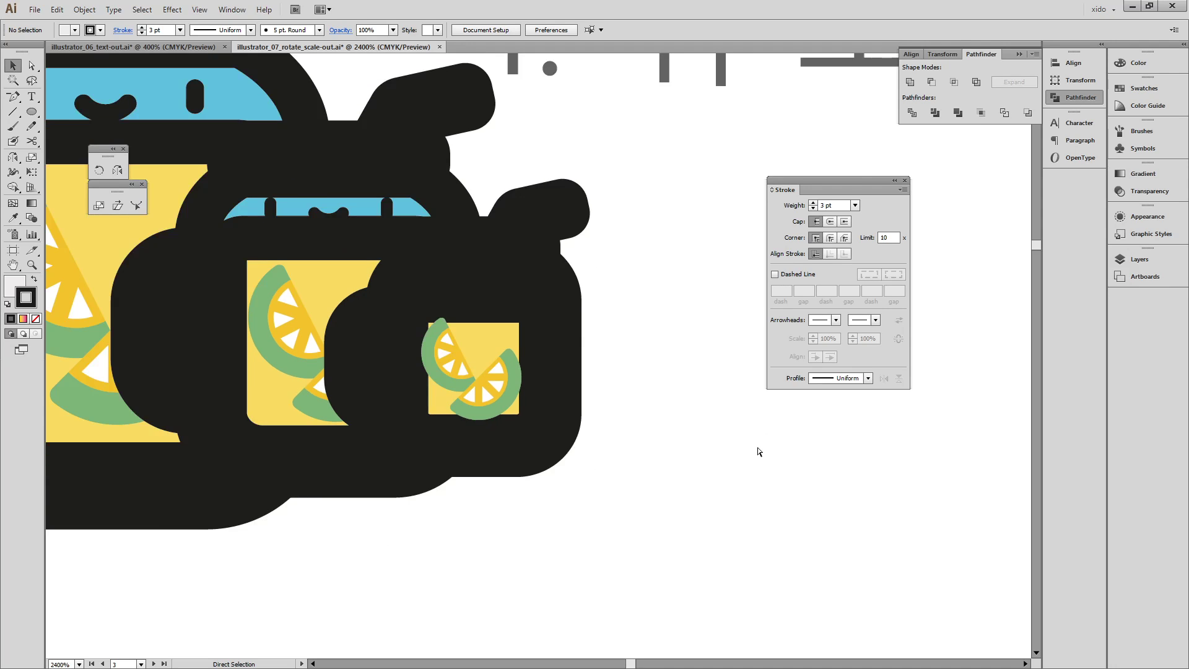
- Delete the jar copies made without stroke scaling, leaving only the original jar
{"action": "left_click_drag", "start_coordinate": [583, 483], "coordinate": [313, 365]}
{"action": "key", "text": "Delete"}
{"action": "key", "text": "space"}
{"action": "left_click_drag", "start_coordinate": [489, 352], "coordinate": [646, 405]}
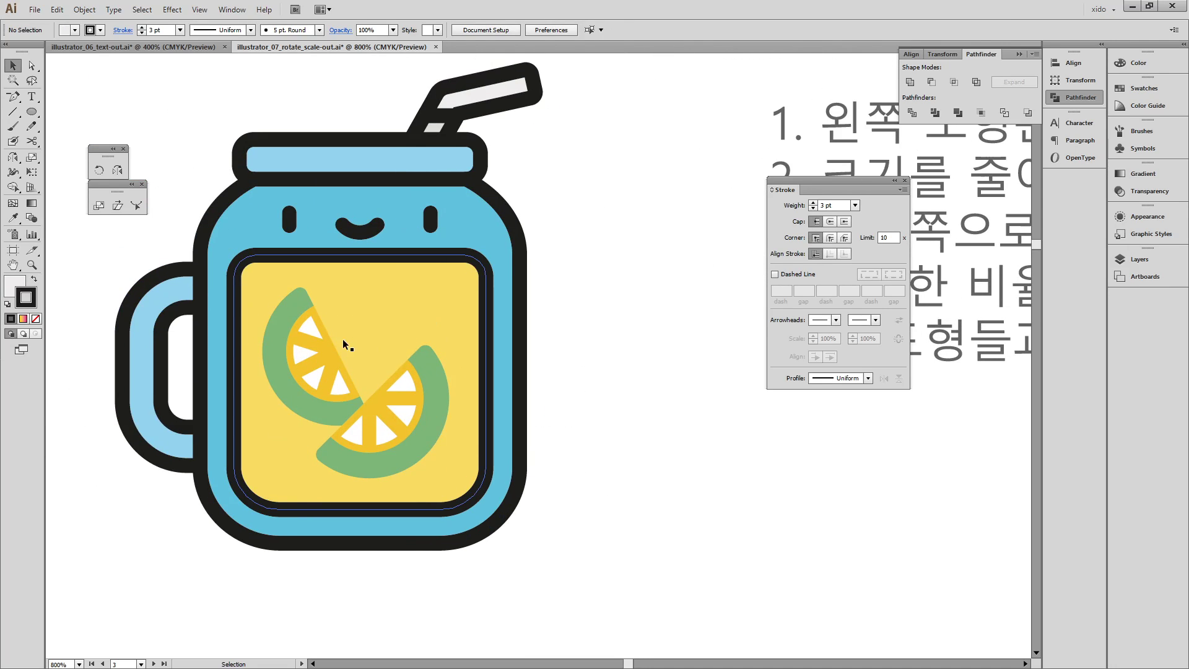
- Preview a 65% scaling of the jar with Scale Strokes & Effects turned on, leaving the jar at its original size
{"action": "left_click", "coordinate": [343, 339]}
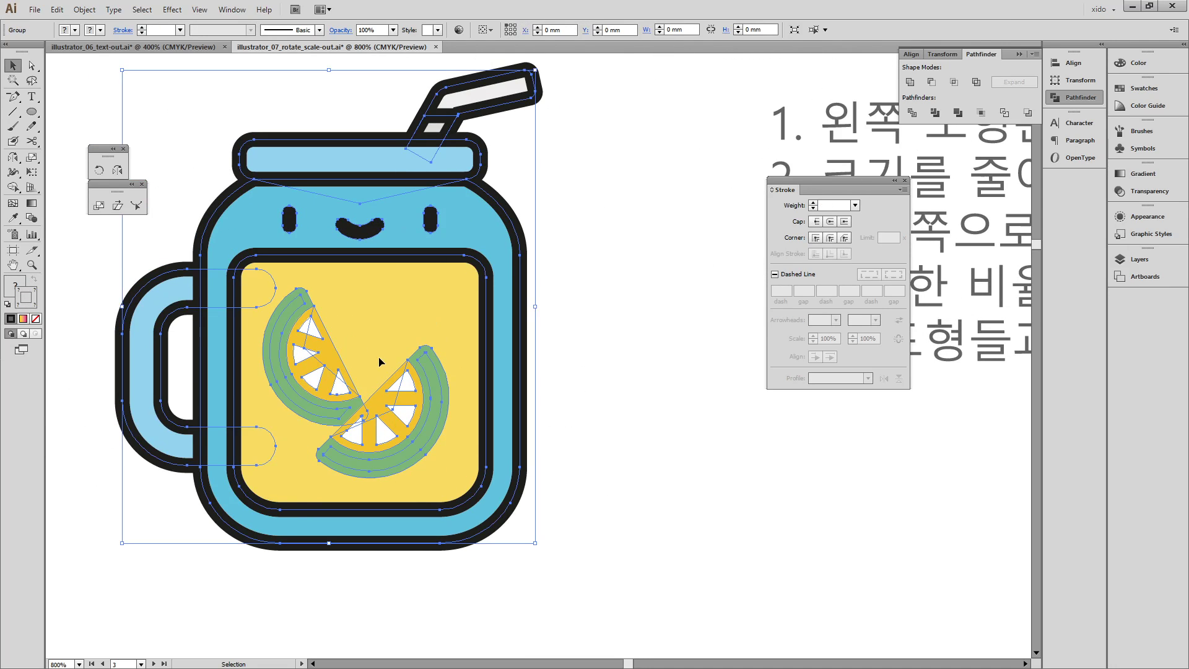
{"action": "left_click", "coordinate": [99, 205]}
{"action": "double_click", "coordinate": [98, 206]}
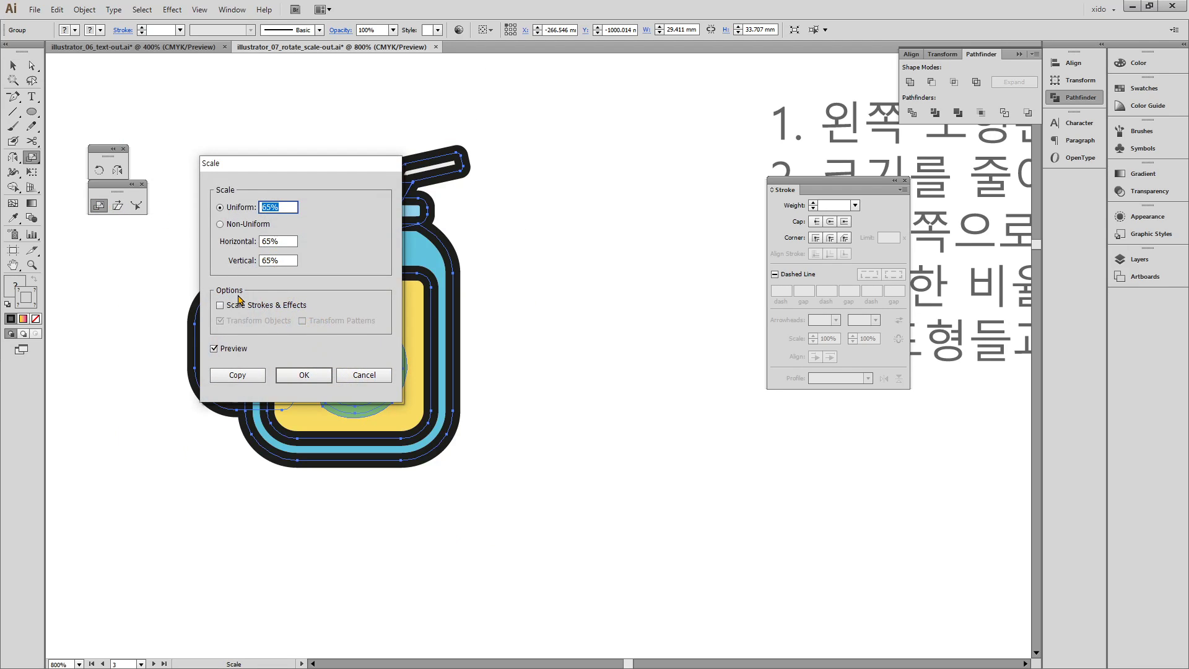
{"action": "left_click", "coordinate": [220, 306]}
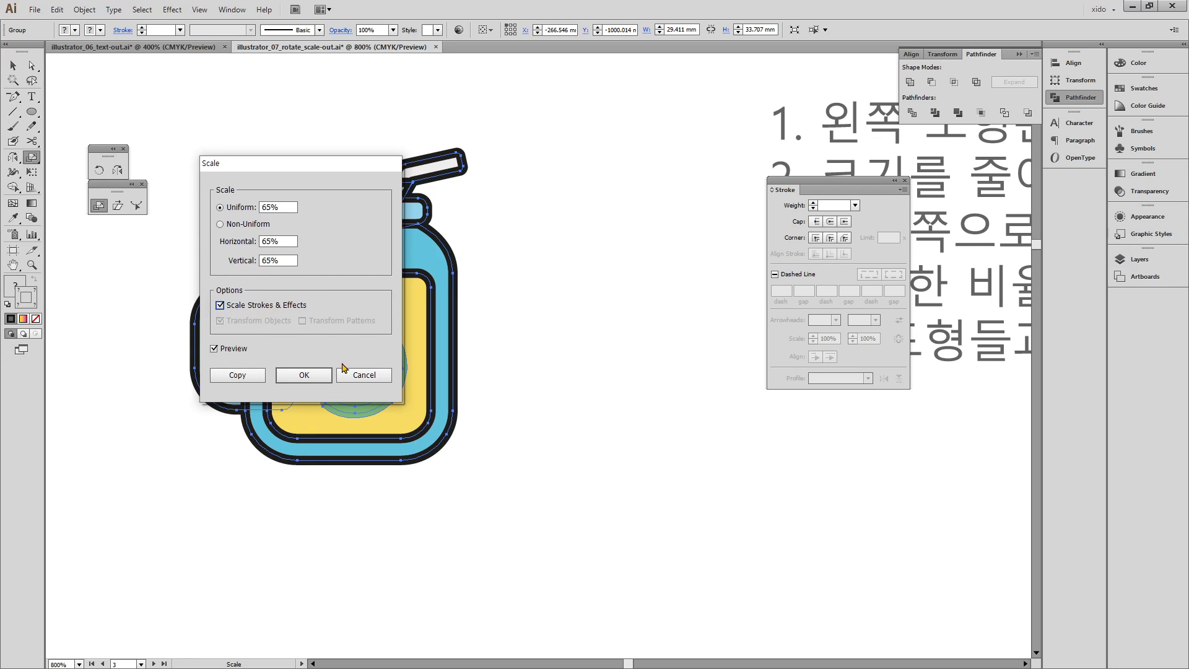
{"action": "left_click", "coordinate": [365, 374]}
{"action": "left_click", "coordinate": [616, 367]}
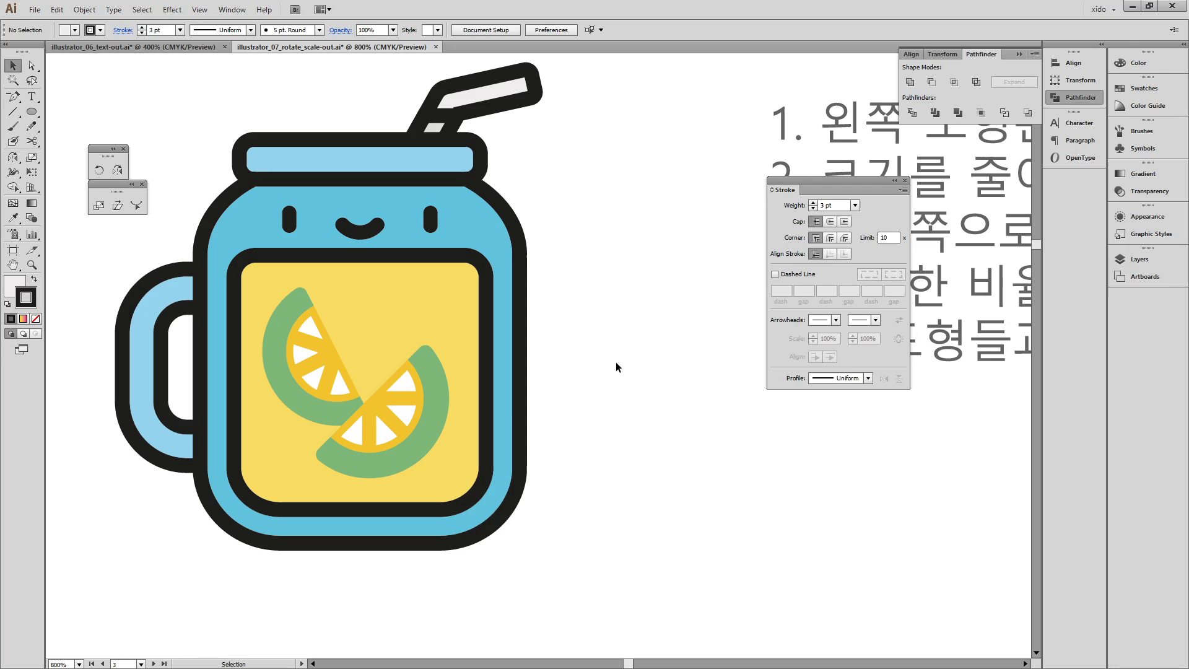
- Draw a rectangle about 257 by 126 mm on the empty canvas outside the artboards
{"action": "key", "text": "a"}
{"action": "key", "text": "ctrl+minus"}
{"action": "key", "text": "ctrl+minus"}
{"action": "key", "text": "ctrl+minus"}
{"action": "key", "text": "ctrl+minus"}
{"action": "key", "text": "ctrl+minus"}
{"action": "key", "text": "ctrl+minus"}
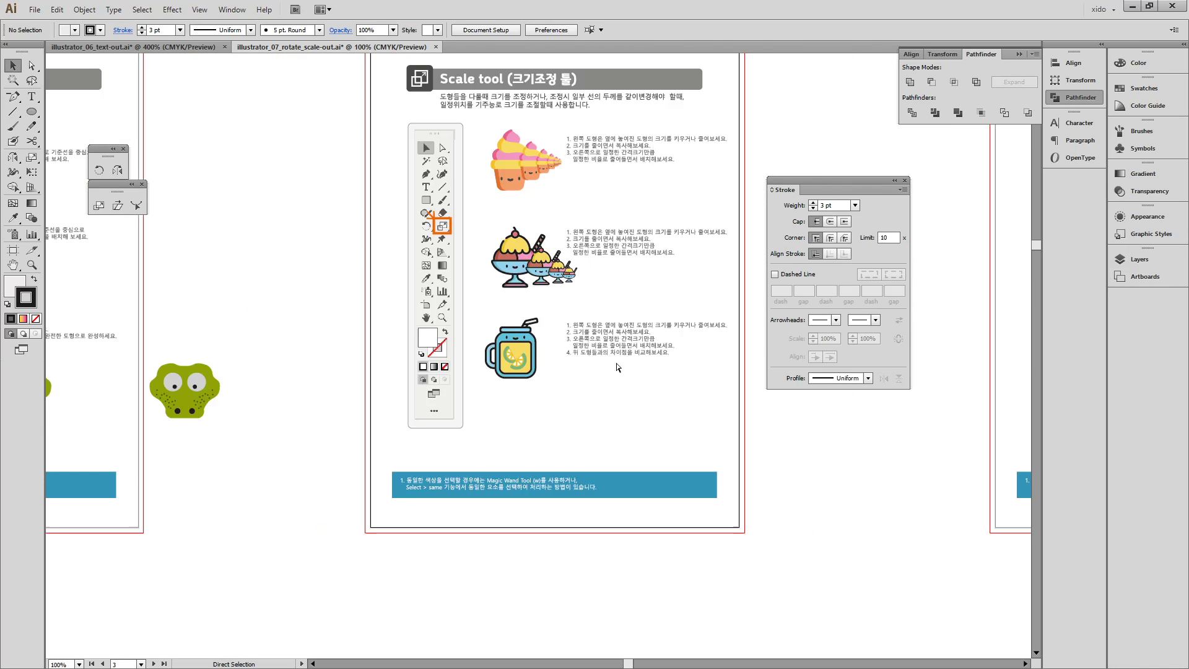
{"action": "key", "text": "space"}
{"action": "left_click_drag", "start_coordinate": [737, 492], "coordinate": [589, 629]}
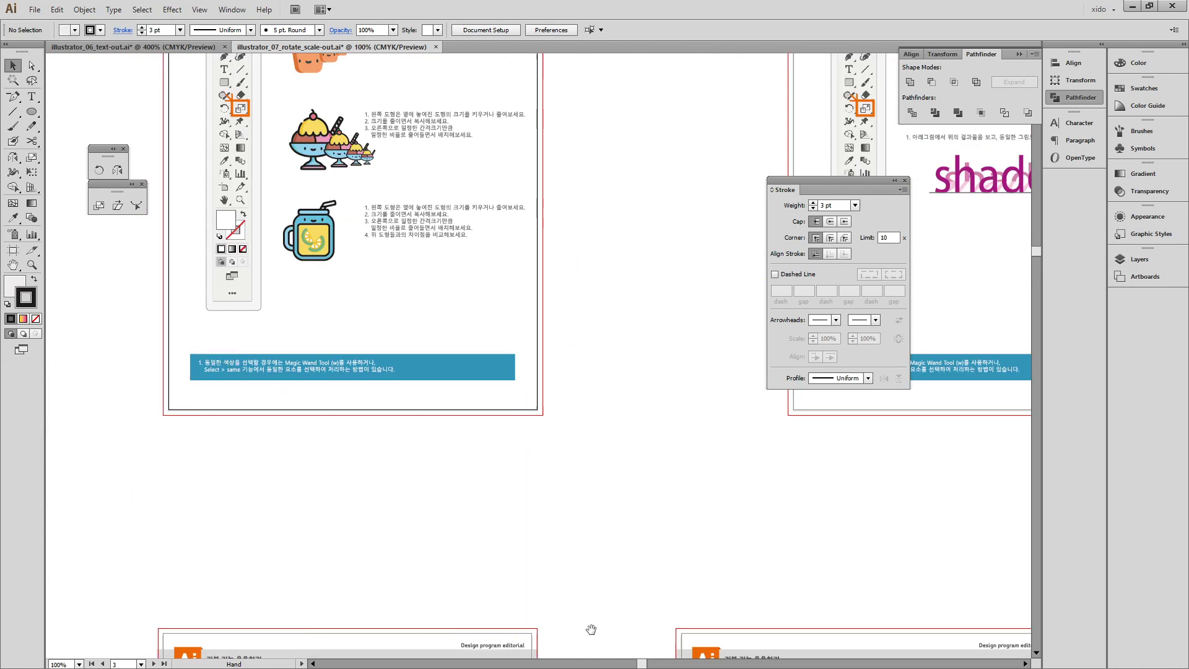
{"action": "left_click_drag", "start_coordinate": [496, 137], "coordinate": [488, 613]}
{"action": "left_click_drag", "start_coordinate": [468, 292], "coordinate": [462, 599]}
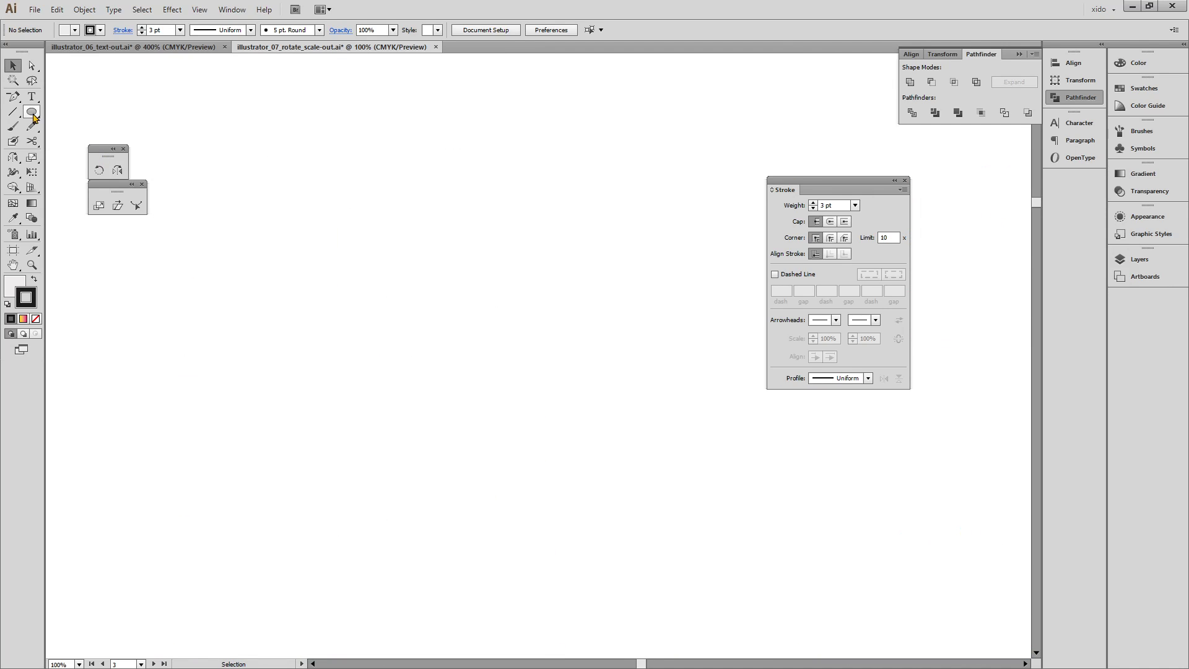
{"action": "left_click_drag", "start_coordinate": [31, 112], "coordinate": [87, 111]}
{"action": "mouse_move", "coordinate": [242, 127]}
{"action": "left_mouse_down"}
{"action": "mouse_move", "coordinate": [429, 313]}
{"action": "mouse_move", "coordinate": [658, 295]}
{"action": "mouse_move", "coordinate": [694, 348]}
{"action": "left_mouse_up"}
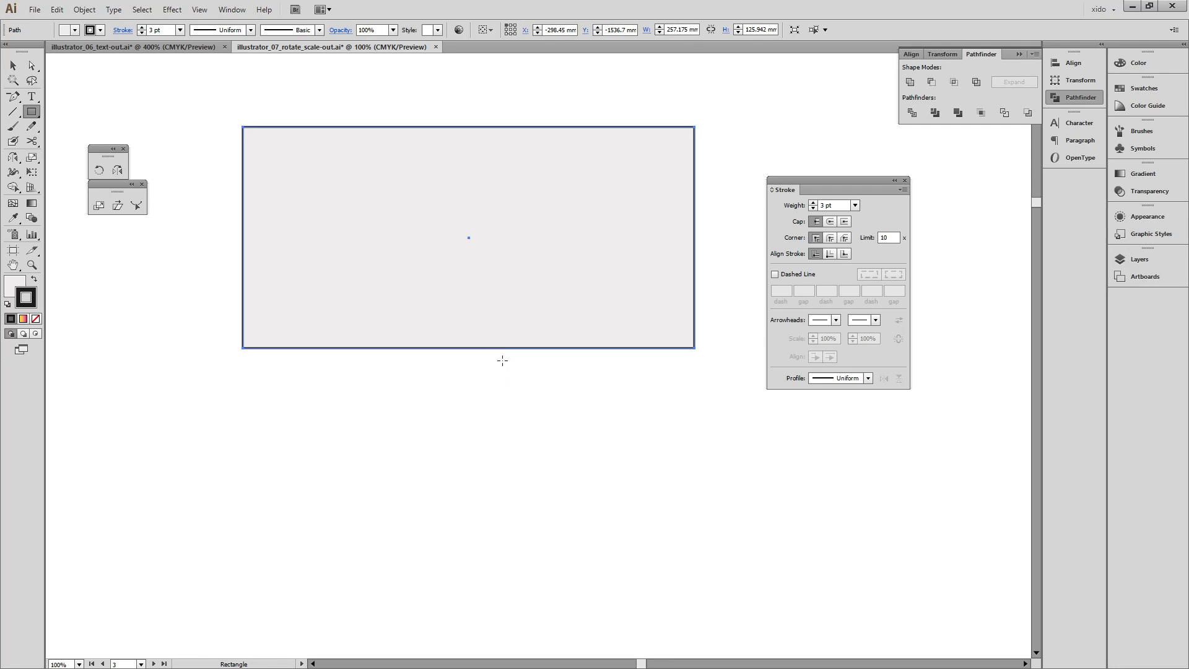
- Set the rectangle's width and height to 100 mm each and deselect it
{"action": "left_click", "coordinate": [678, 29]}
{"action": "type", "text": "100"}
{"action": "key", "text": "Tab"}
{"action": "type", "text": "1"}
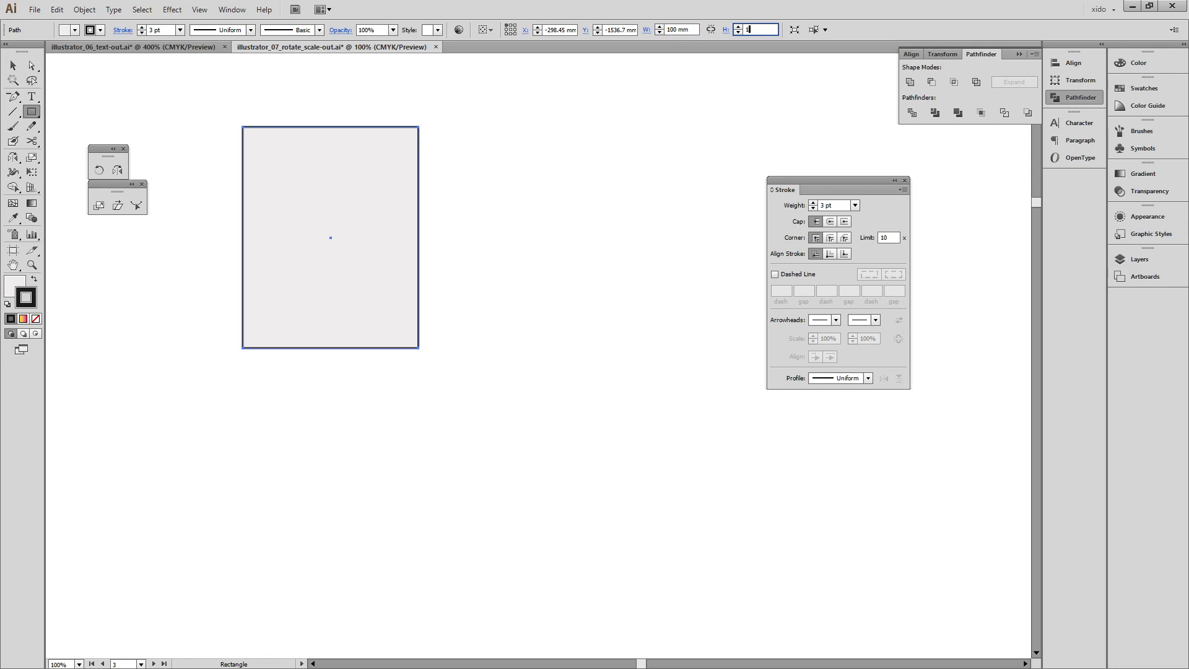
{"action": "key", "text": "Return"}
{"action": "key", "text": "v"}
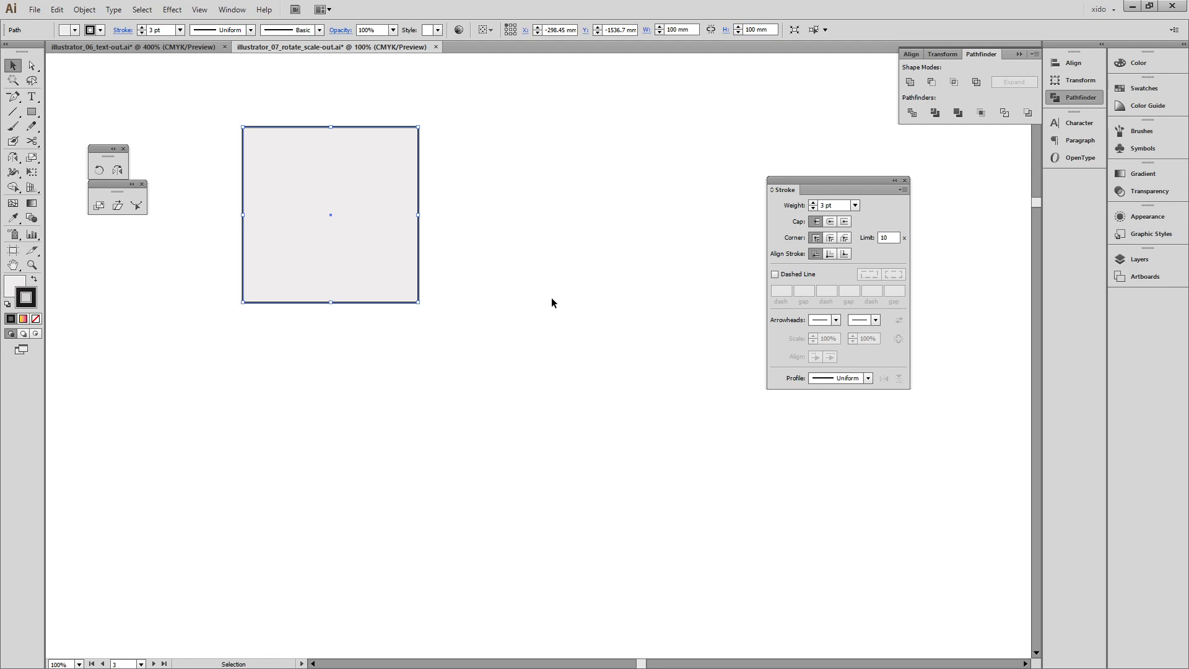
{"action": "left_click", "coordinate": [550, 305]}
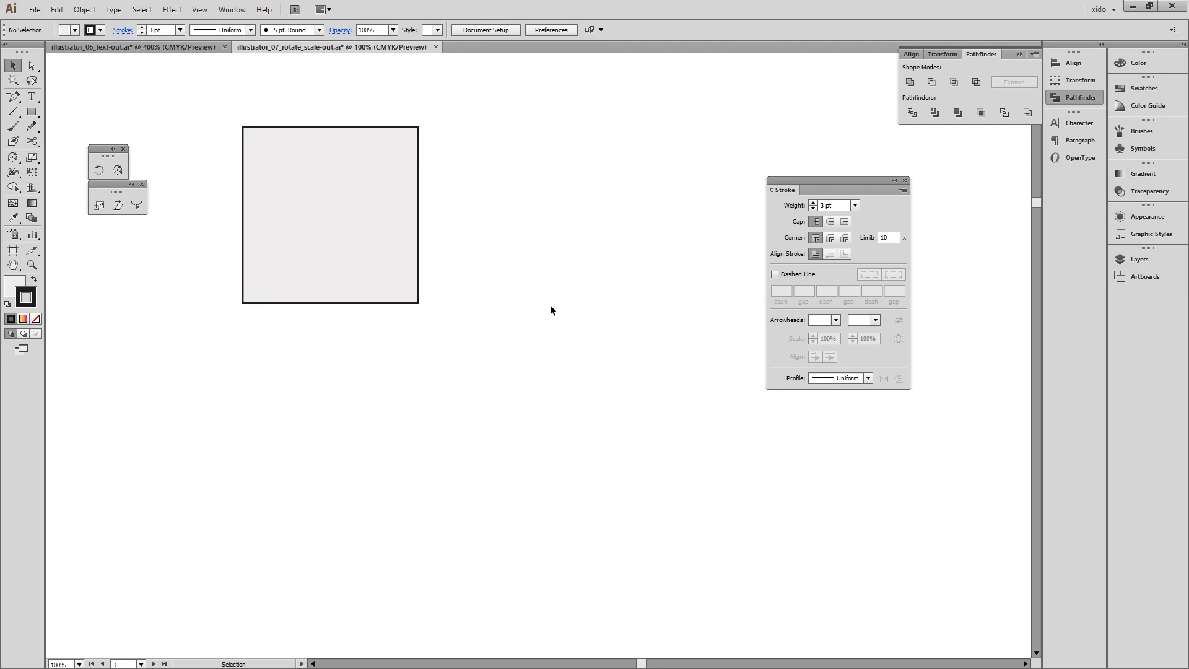
- Set the square's stroke weight to 1 pt
{"action": "left_click", "coordinate": [247, 232]}
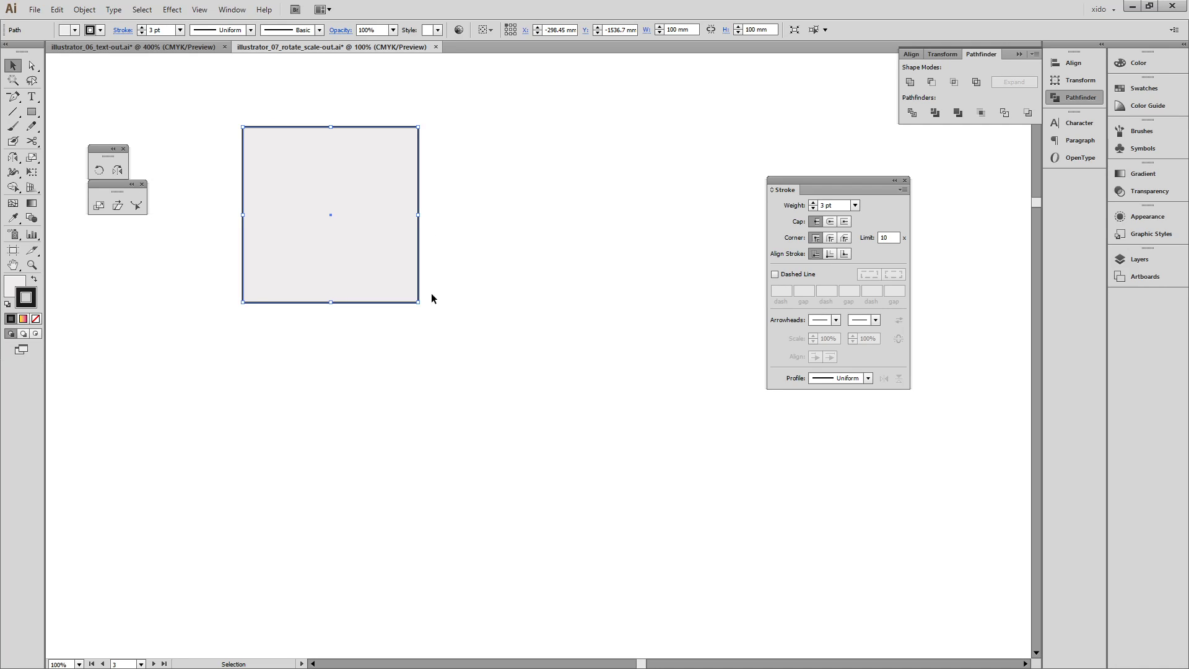
{"action": "left_click", "coordinate": [460, 225]}
{"action": "left_click", "coordinate": [366, 197]}
{"action": "left_click", "coordinate": [813, 209]}
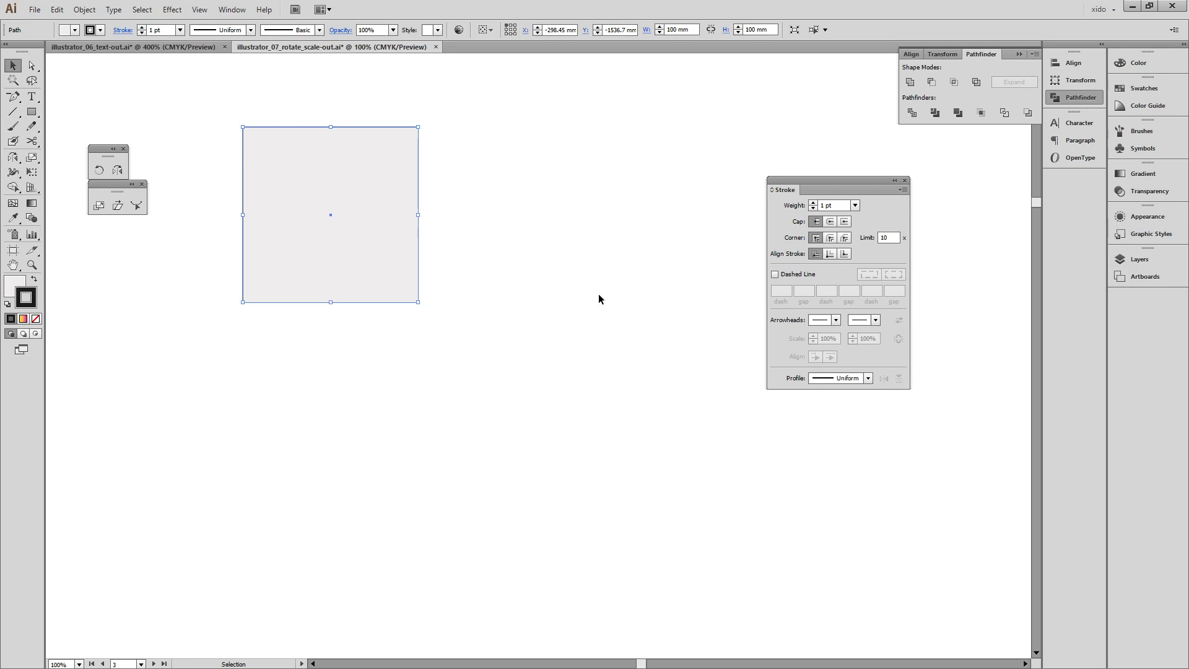
{"action": "left_click", "coordinate": [582, 322]}
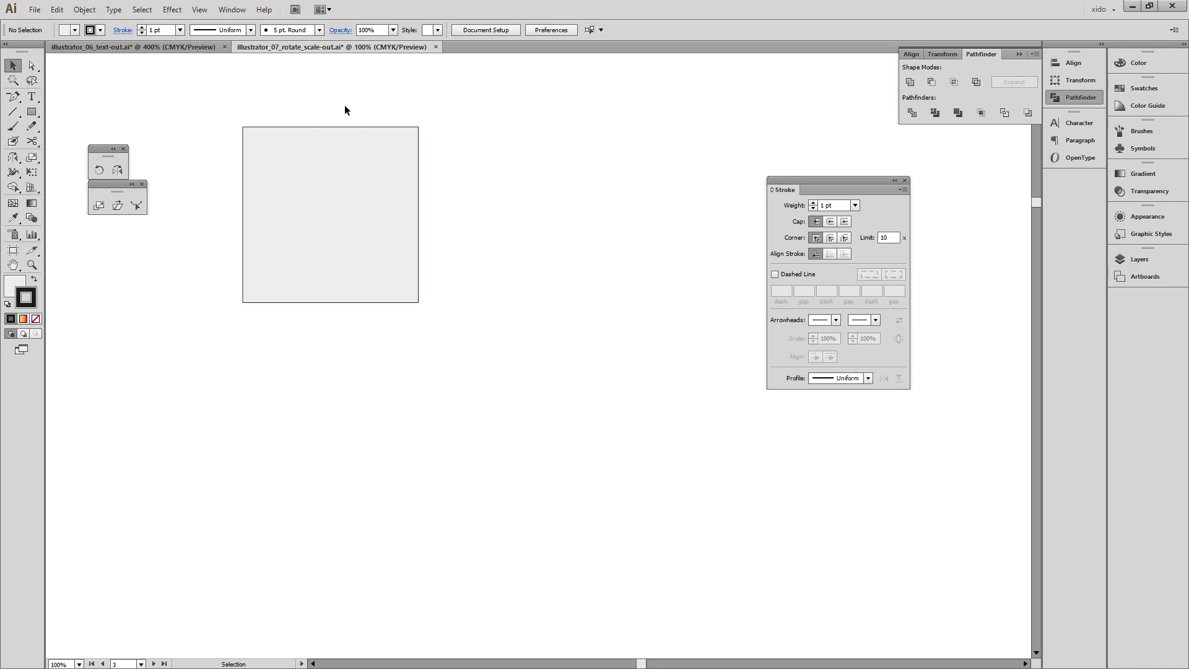
- Place a copy of the square about 160 mm to its right, with the stroke settings moved out of the way
{"action": "left_click", "coordinate": [323, 251]}
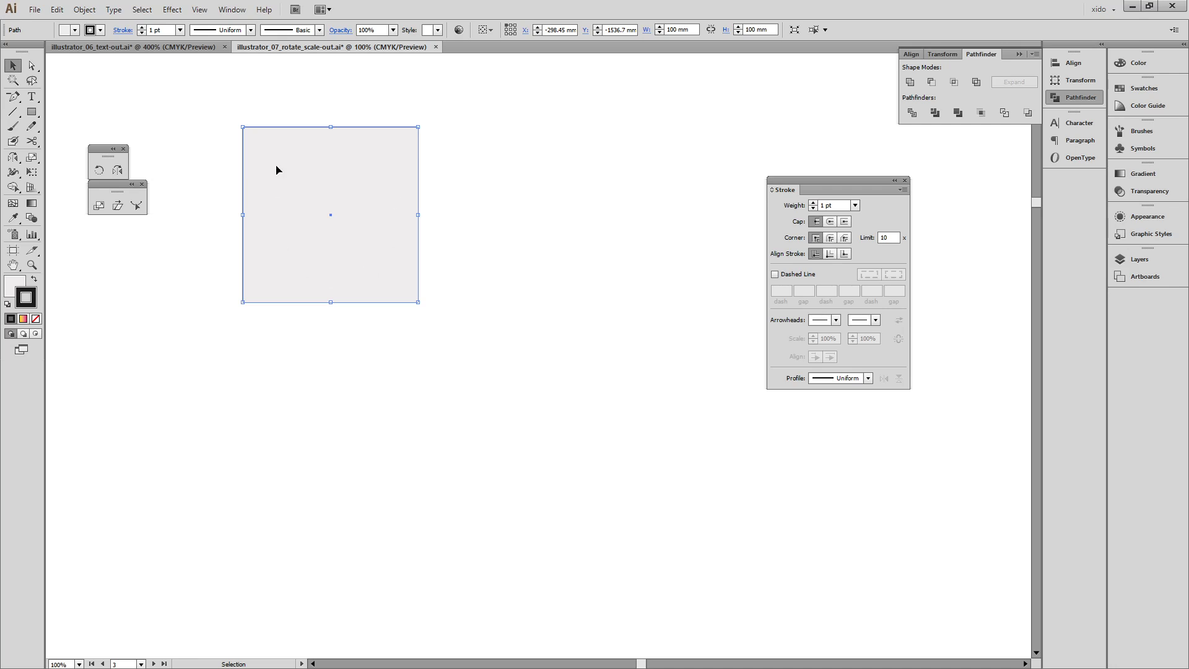
{"action": "left_click_drag", "start_coordinate": [852, 179], "coordinate": [1015, 188]}
{"action": "left_click_drag", "start_coordinate": [310, 236], "coordinate": [587, 236]}
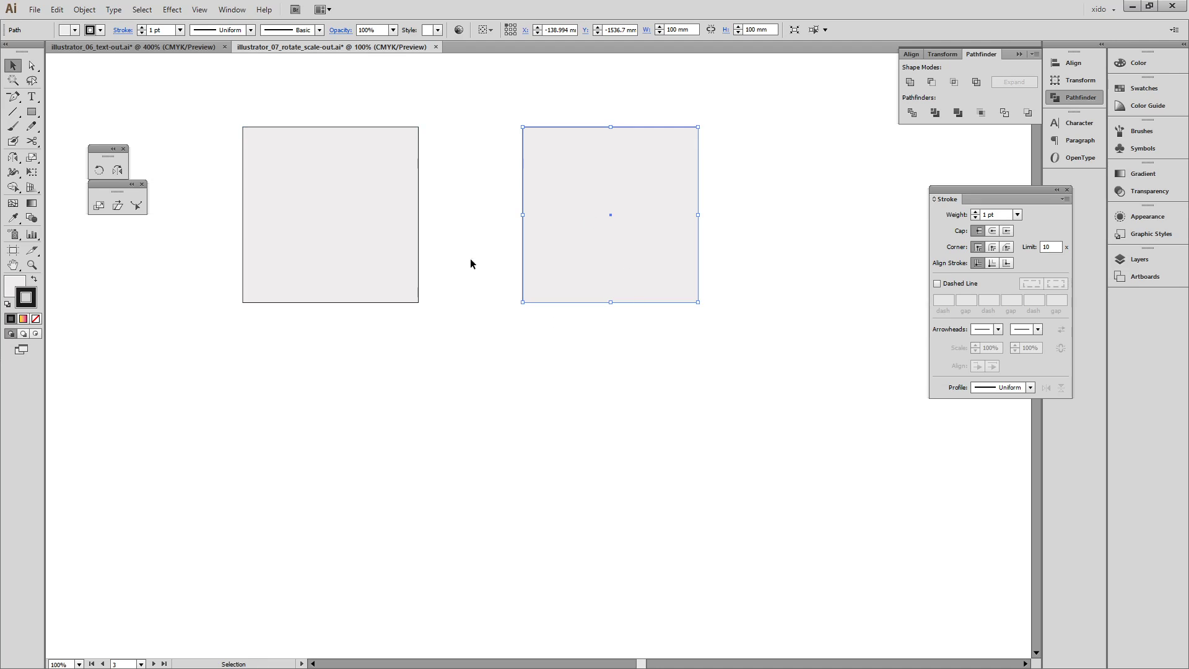
- Scale the copied square uniformly to 2000% with Scale Strokes & Effects enabled
{"action": "left_click_drag", "start_coordinate": [666, 319], "coordinate": [459, 363]}
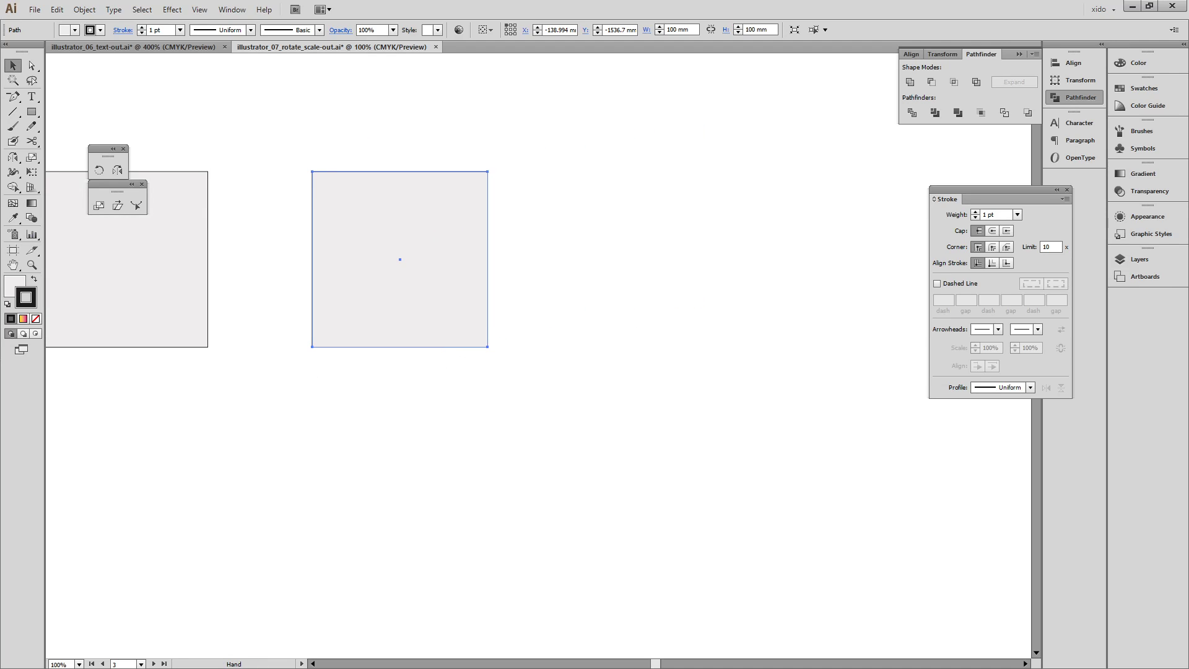
{"action": "double_click", "coordinate": [31, 157]}
{"action": "left_click_drag", "start_coordinate": [311, 165], "coordinate": [587, 162]}
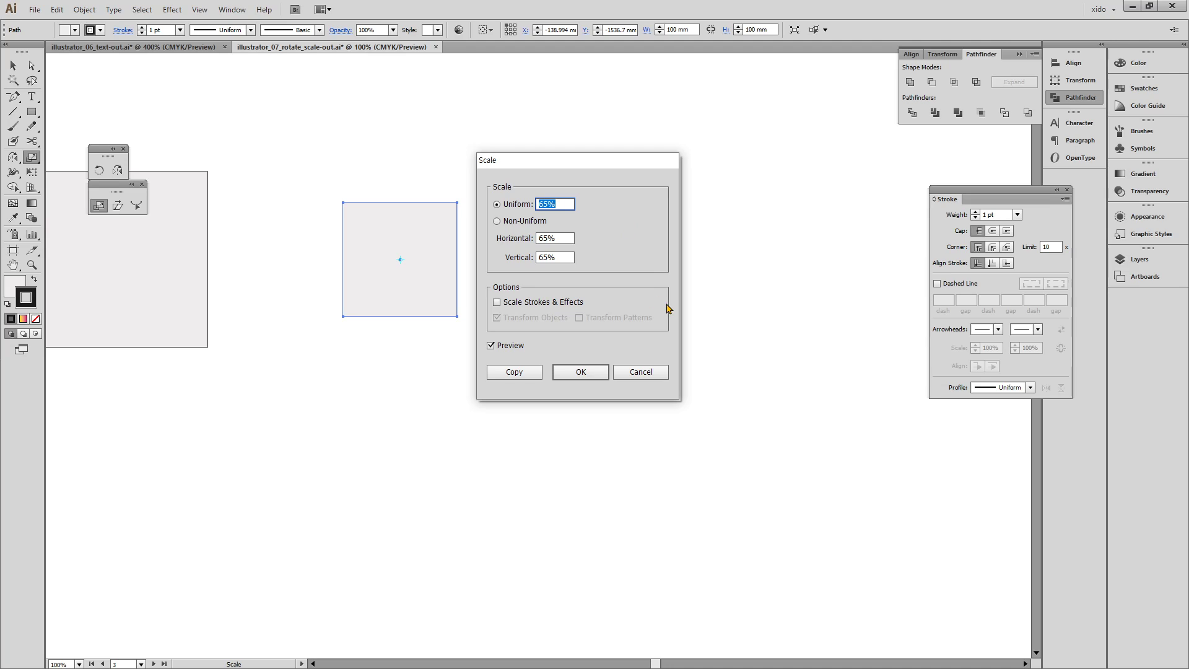
{"action": "type", "text": "2000"}
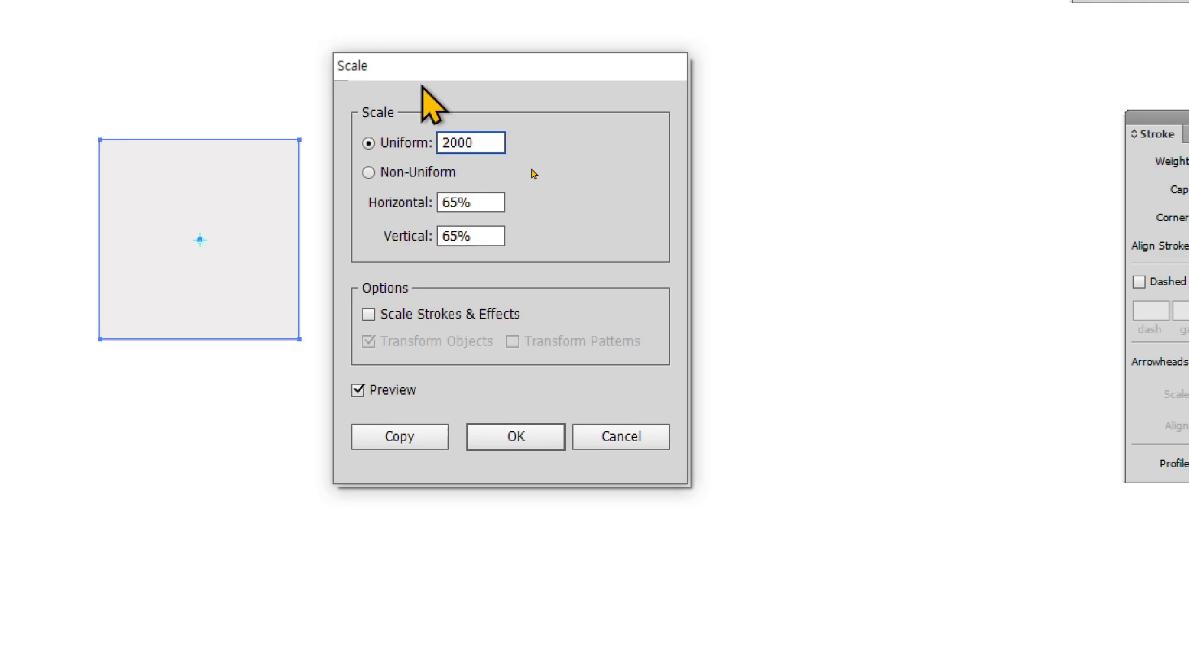
{"action": "left_click", "coordinate": [457, 329]}
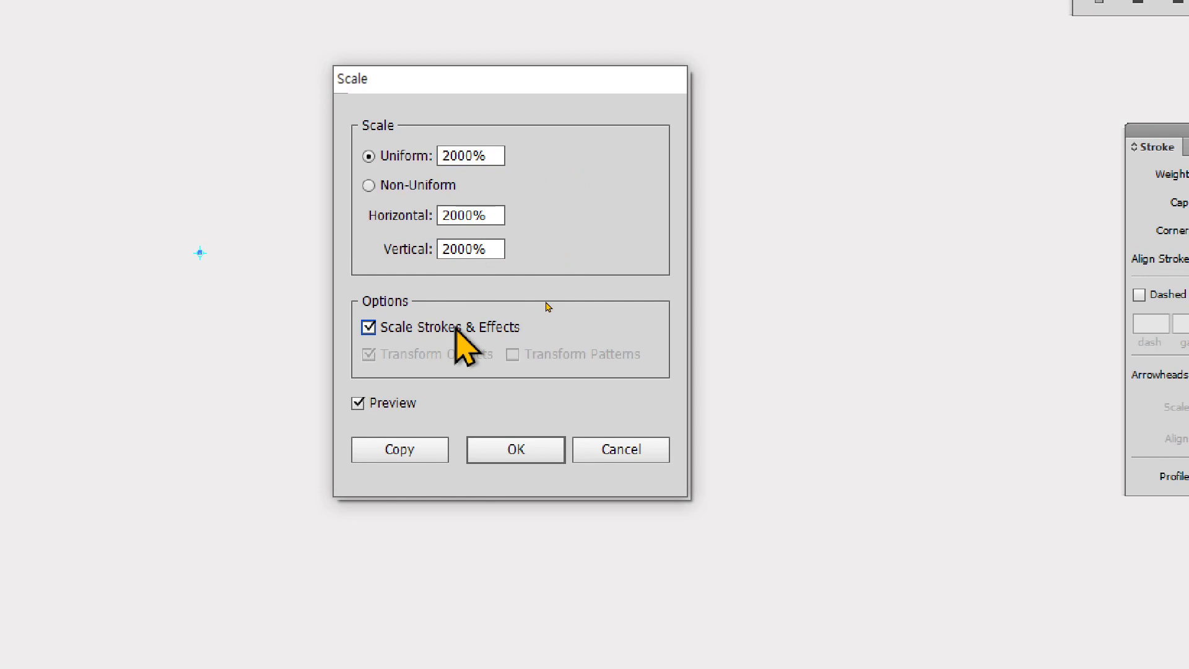
{"action": "left_click", "coordinate": [525, 447]}
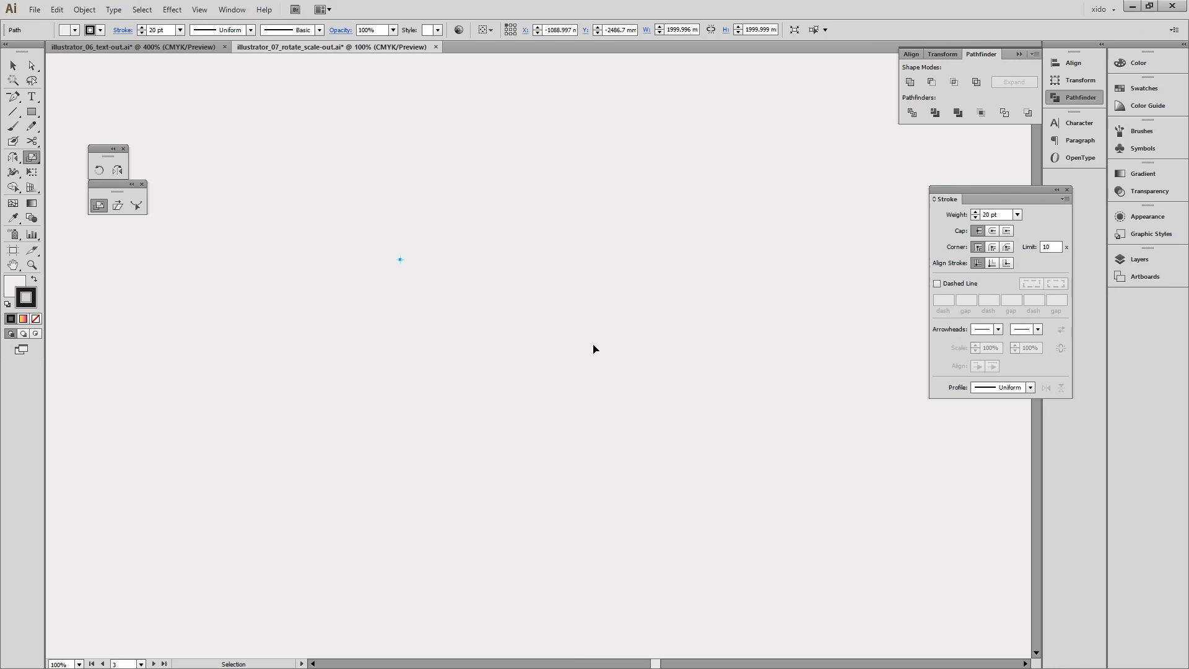
- Examine the whole enlarged square and the thickness of the stroke at its upper-left corner
{"action": "key", "text": "ctrl+minus"}
{"action": "key", "text": "ctrl+minus"}
{"action": "key", "text": "ctrl+minus"}
{"action": "key", "text": "ctrl+minus"}
{"action": "key", "text": "ctrl+minus"}
{"action": "key", "text": "ctrl+minus"}
{"action": "key", "text": "ctrl+minus"}
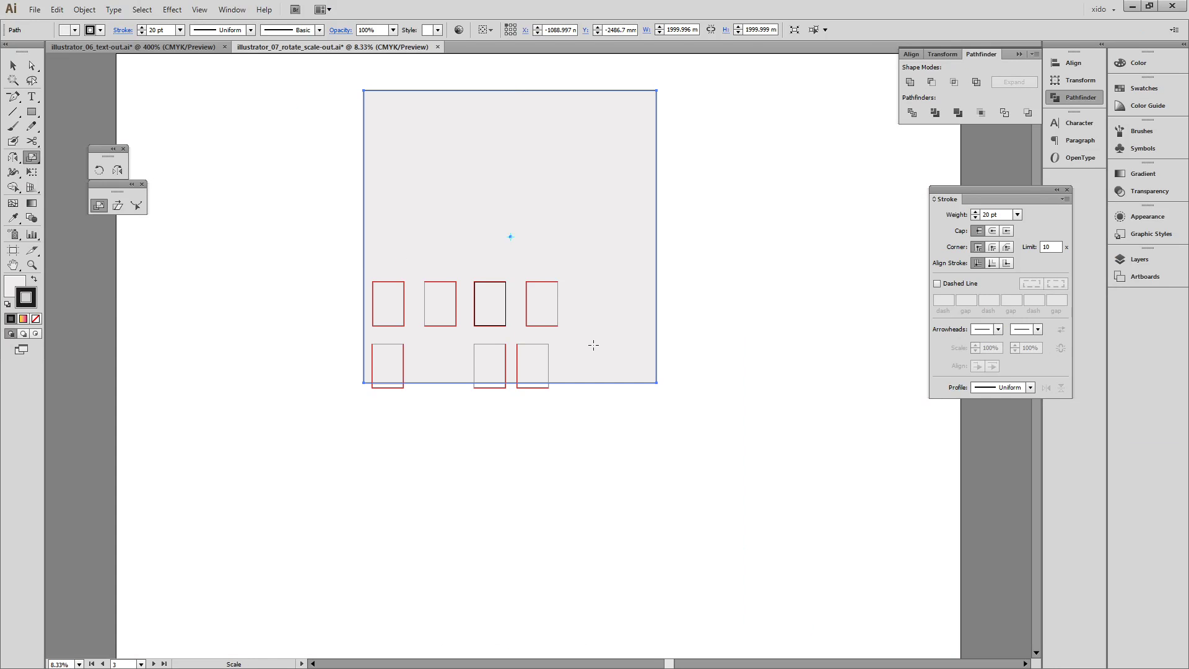
{"action": "key", "text": "v"}
{"action": "left_click", "coordinate": [329, 95]}
{"action": "left_click_drag", "start_coordinate": [324, 80], "coordinate": [451, 137]}
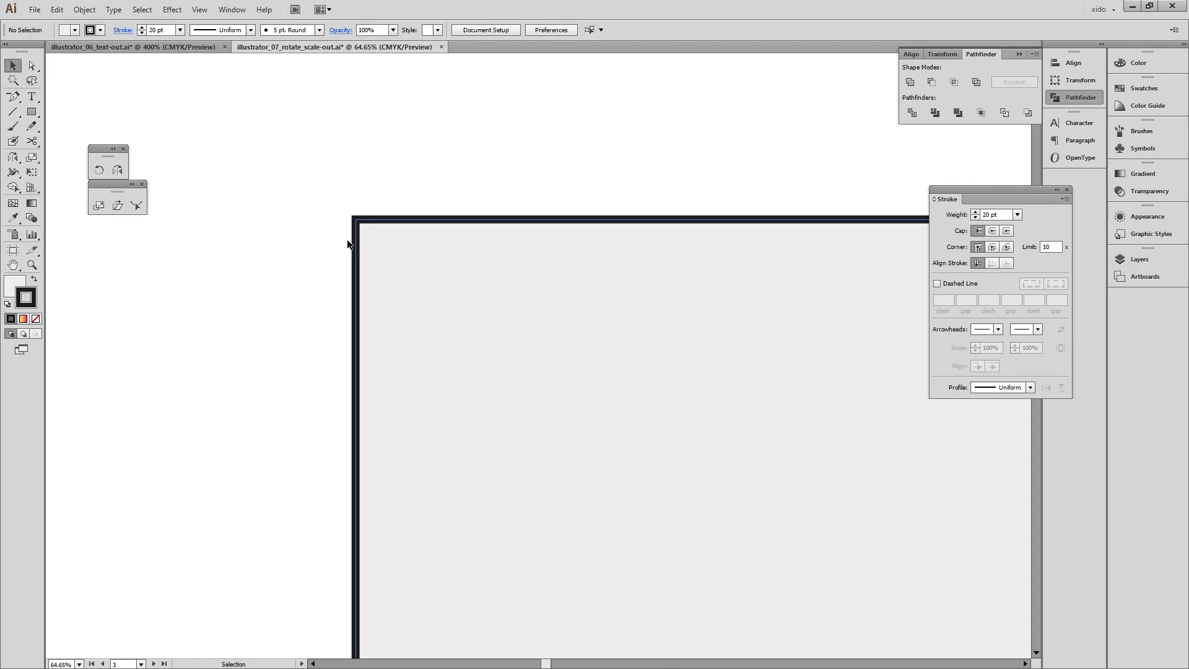
- Set the enlarged square's stroke weight to 1 pt and deselect it
{"action": "left_click", "coordinate": [396, 241]}
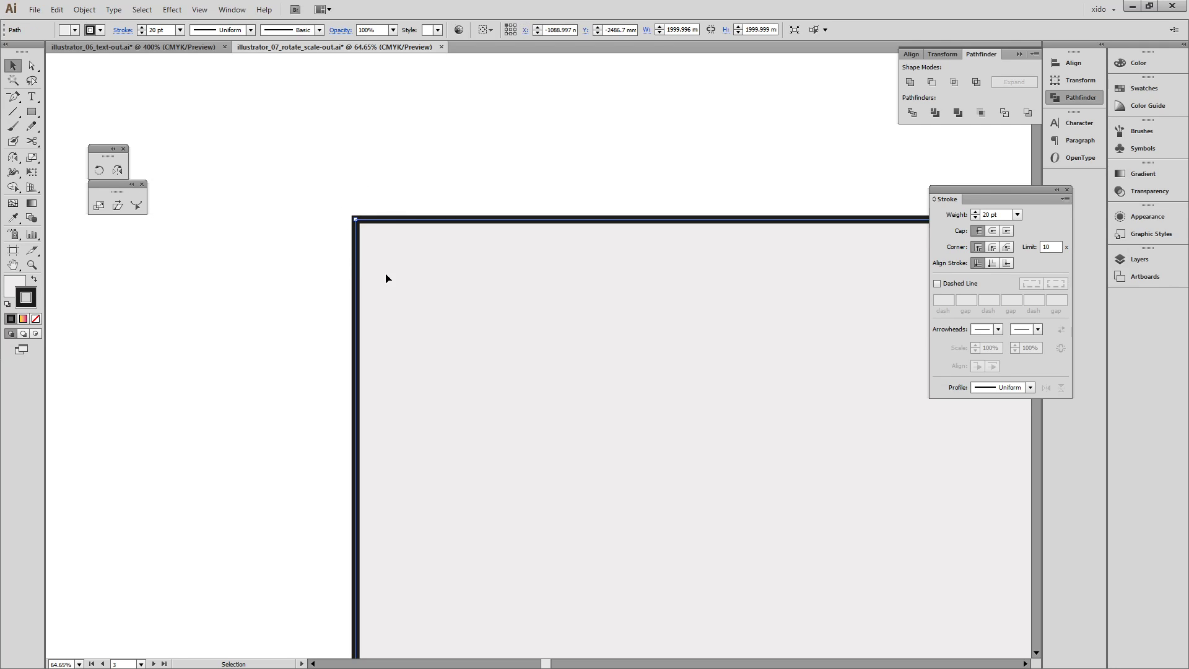
{"action": "left_click", "coordinate": [1017, 214]}
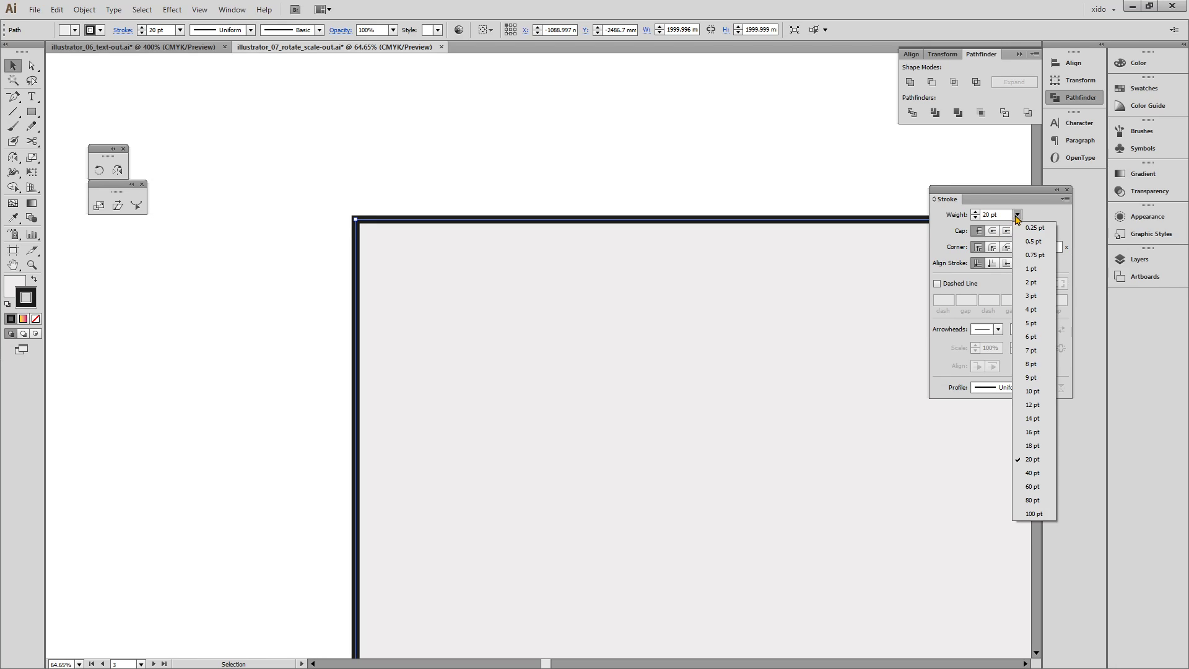
{"action": "left_click", "coordinate": [1032, 269]}
{"action": "left_click", "coordinate": [504, 202]}
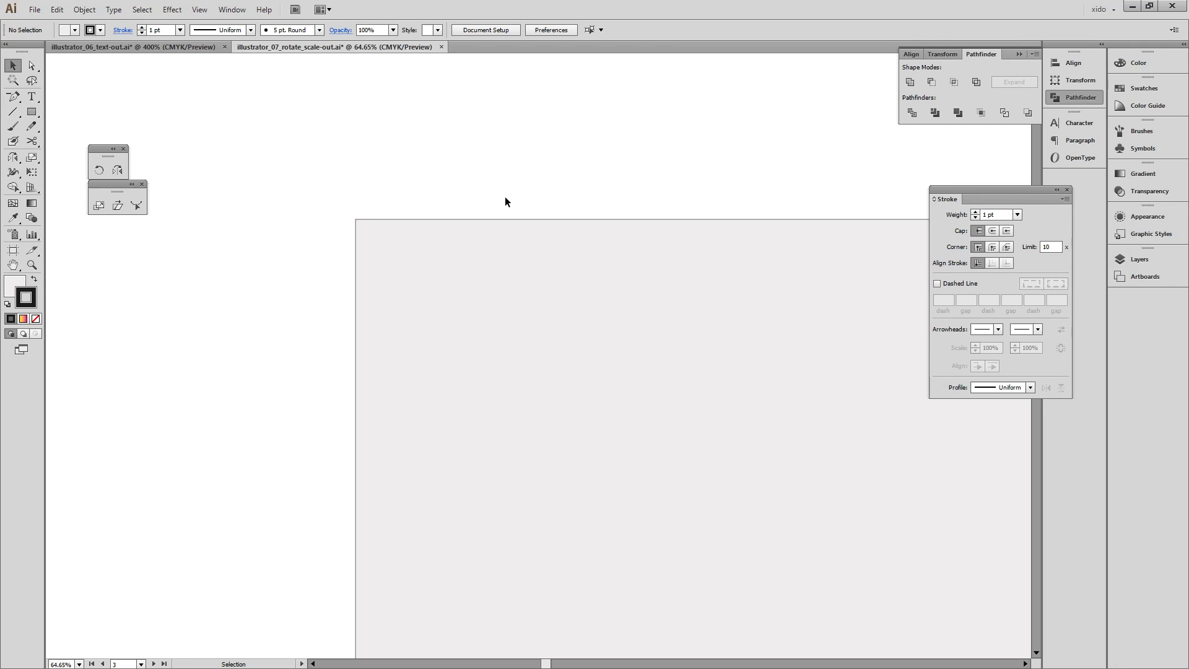
- Delete the enlarged square and return to the Scale tool artboard
{"action": "left_click", "coordinate": [481, 254]}
{"action": "key", "text": "Delete"}
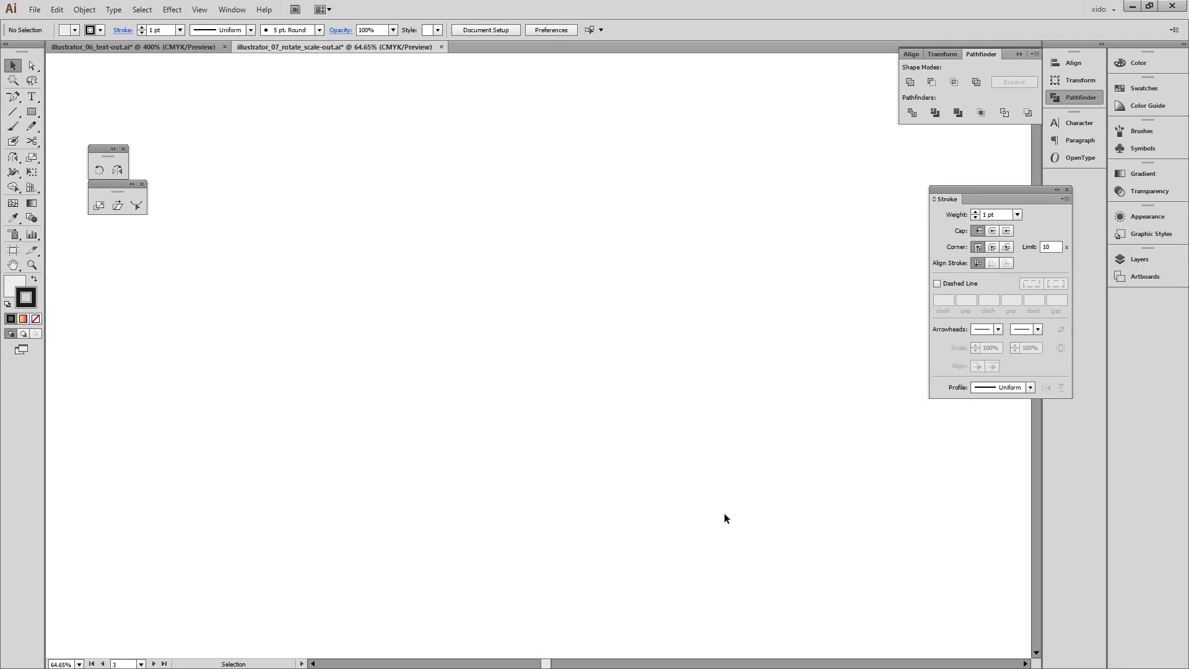
{"action": "key", "text": "ctrl+0"}
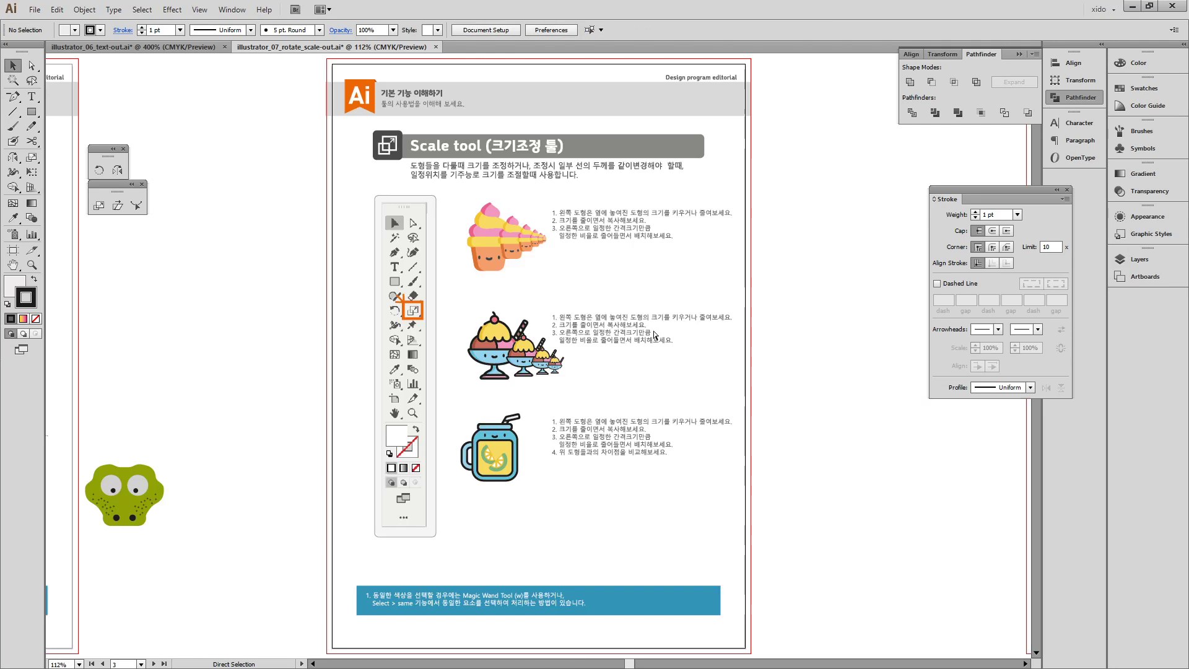
- Inspect the Scale Strokes & Effects transform option with the Scale tool title banner selected
{"action": "left_click", "coordinate": [1088, 81]}
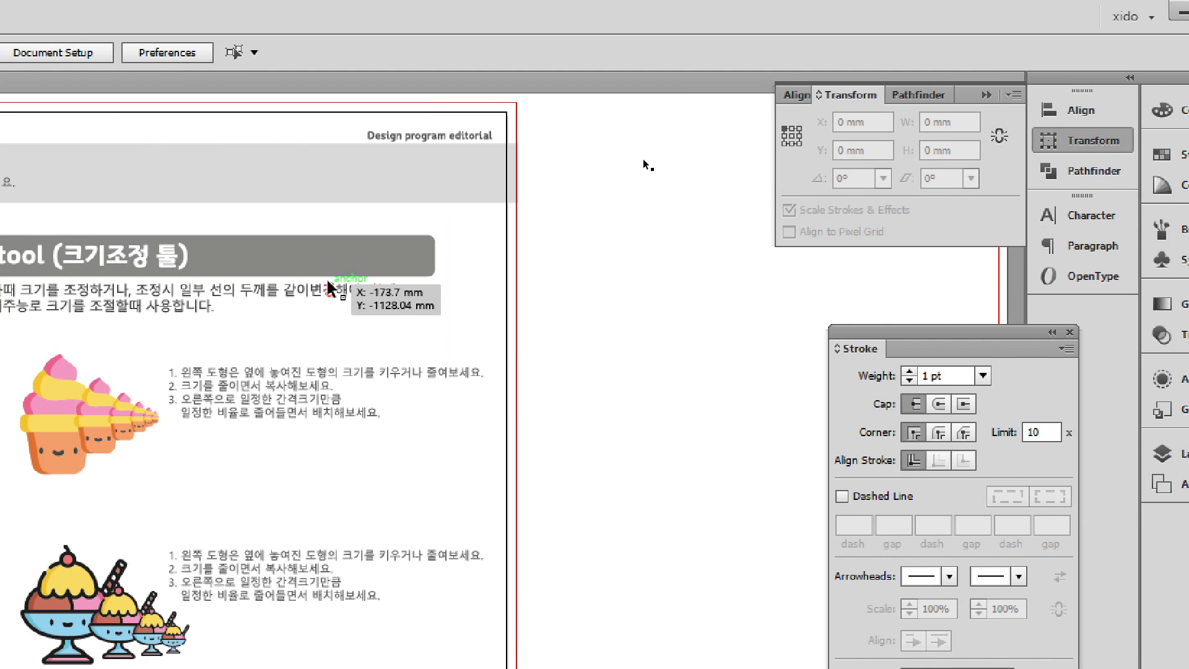
{"action": "left_click", "coordinate": [250, 274]}
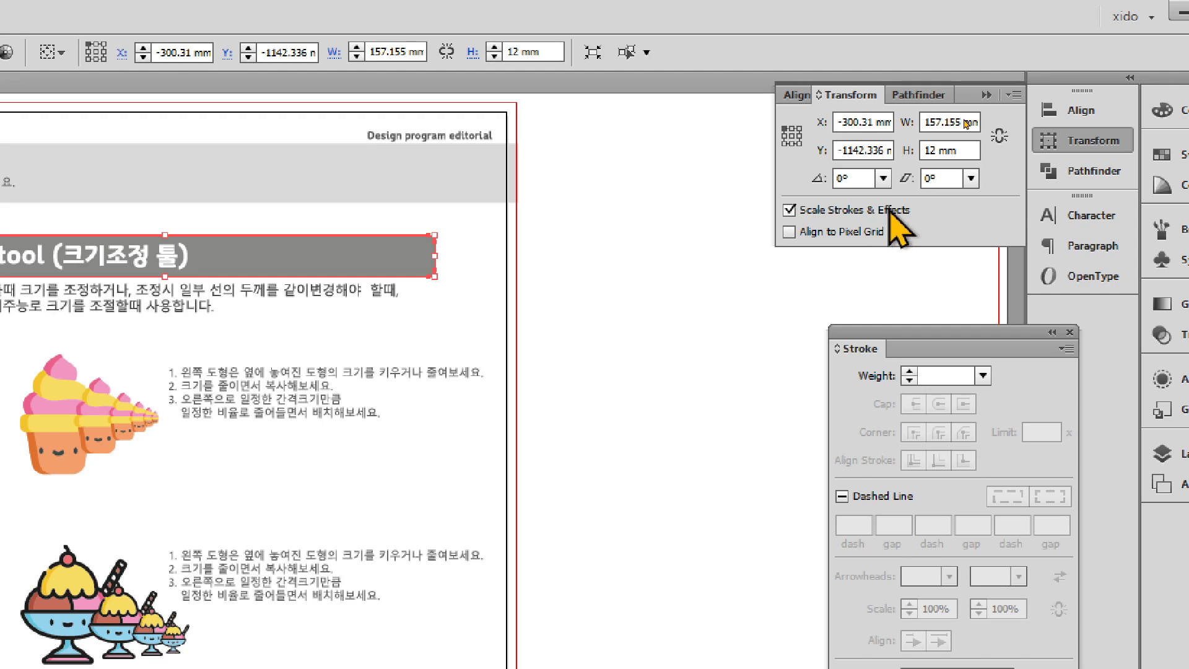
{"action": "left_click", "coordinate": [617, 389]}
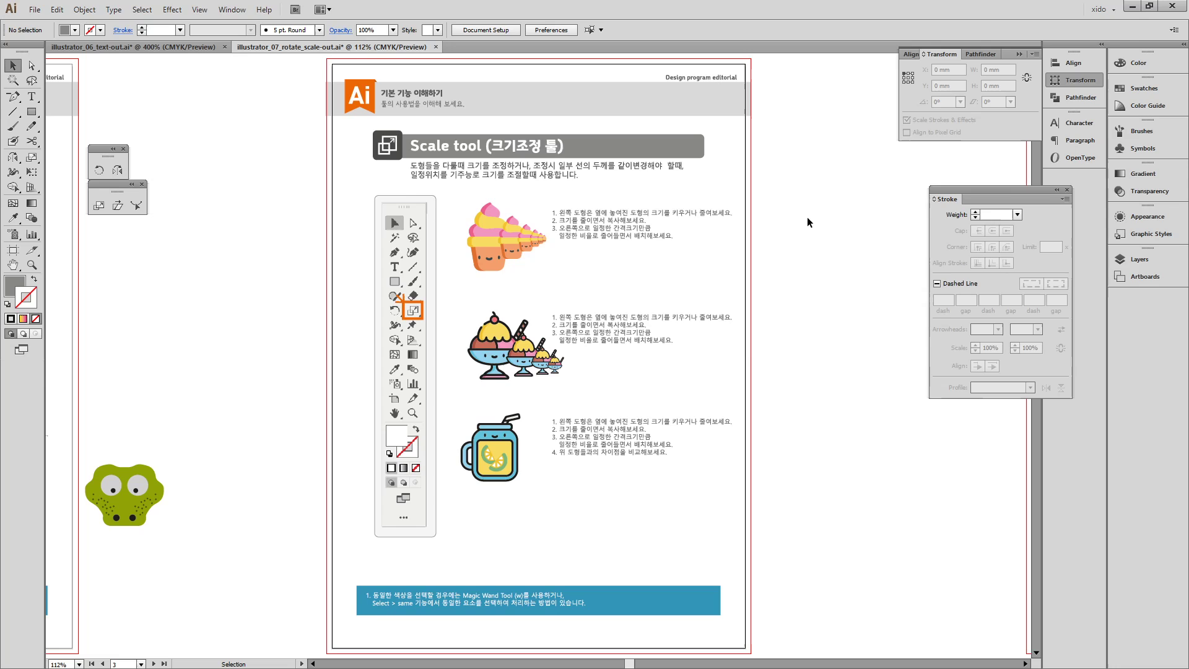
- Examine the bus and shadow text exercises on the Shear tool artboard, ending on the two buses
{"action": "key", "text": "space"}
{"action": "left_click_drag", "start_coordinate": [553, 515], "coordinate": [523, 417]}
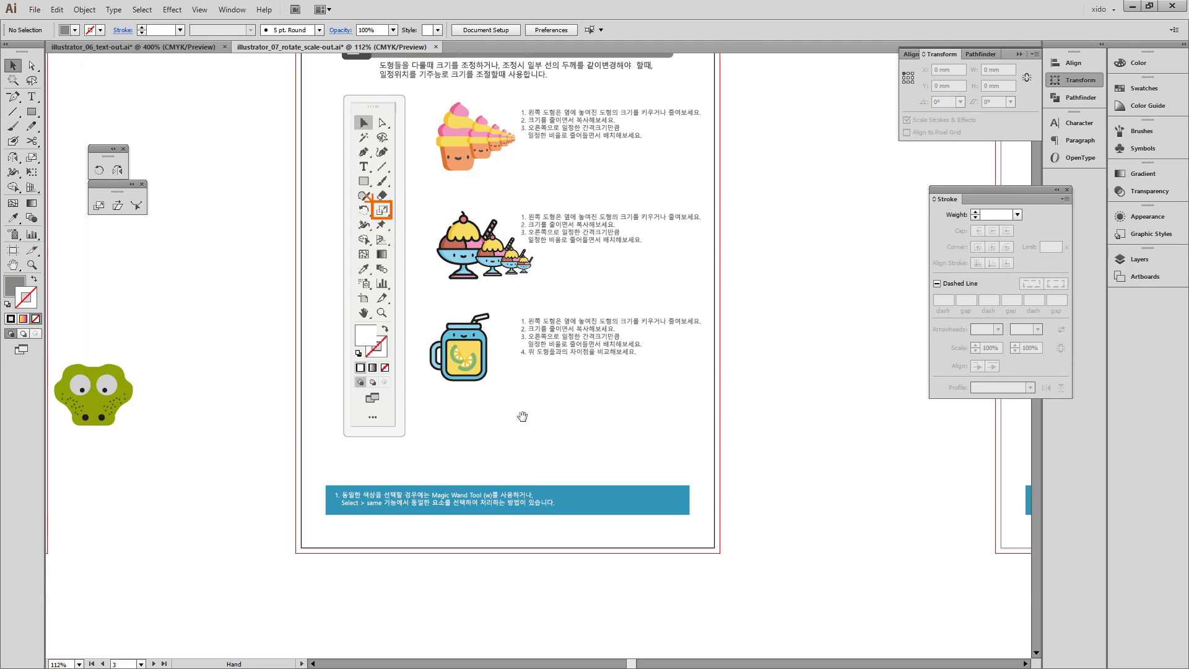
{"action": "left_click_drag", "start_coordinate": [743, 386], "coordinate": [305, 437]}
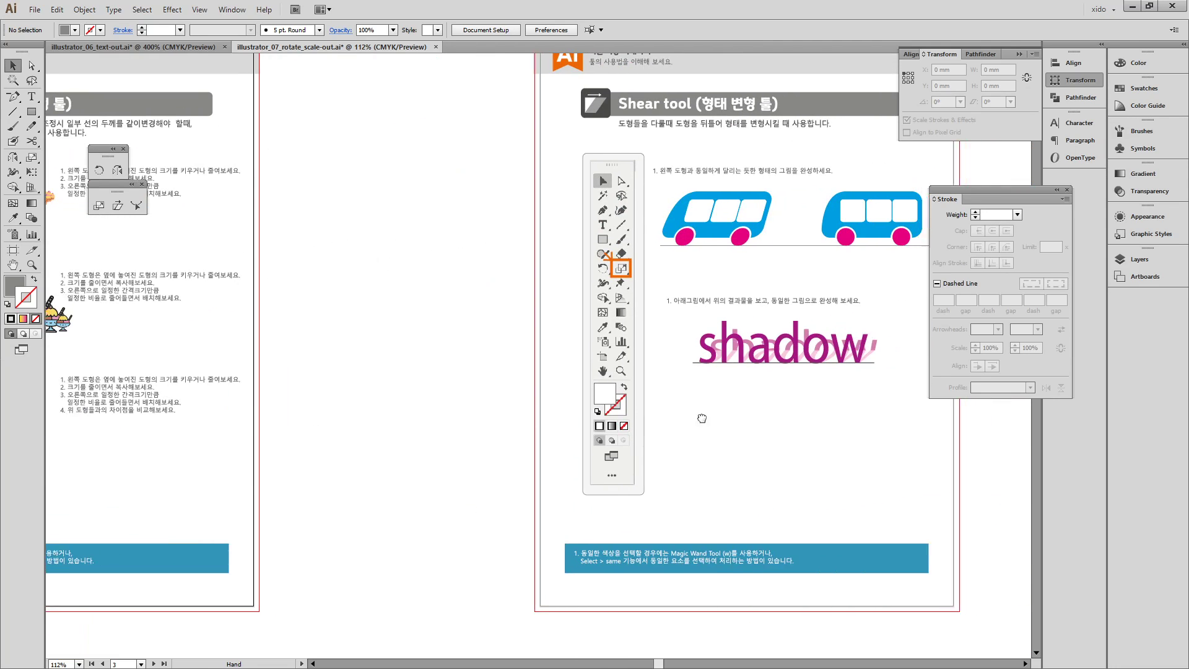
{"action": "left_click_drag", "start_coordinate": [678, 201], "coordinate": [403, 230]}
{"action": "key", "text": "ctrl+space"}
{"action": "left_click_drag", "start_coordinate": [268, 176], "coordinate": [539, 539]}
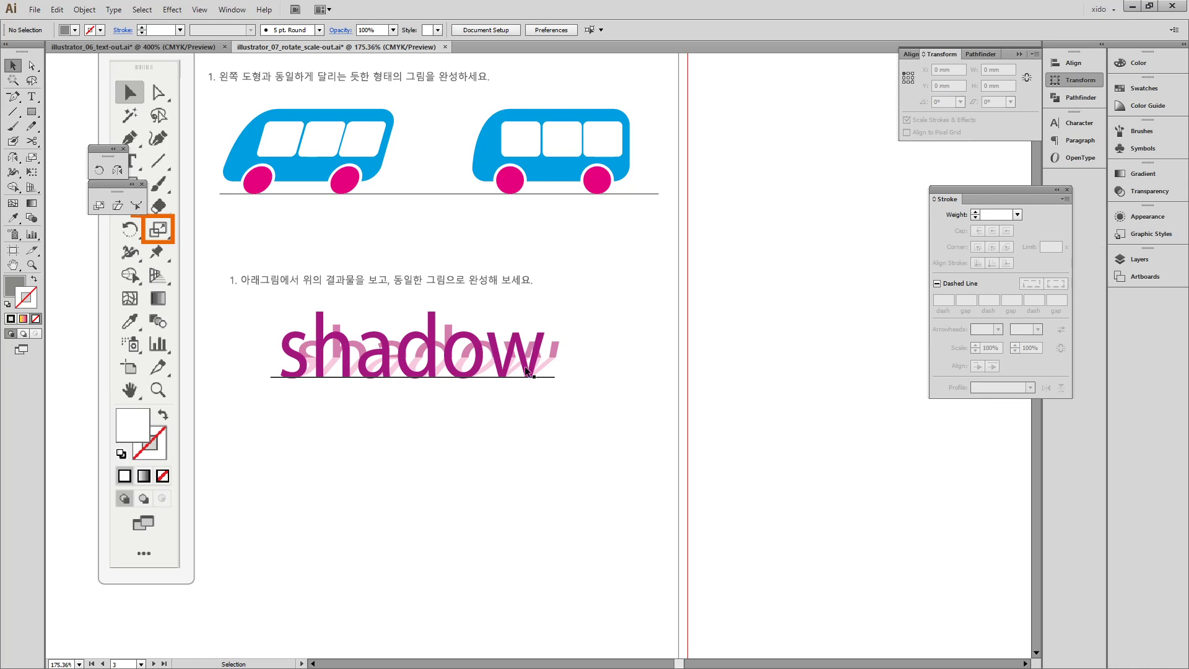
{"action": "left_click_drag", "start_coordinate": [485, 142], "coordinate": [535, 230]}
{"action": "key", "text": "ctrl+space"}
{"action": "left_click_drag", "start_coordinate": [242, 179], "coordinate": [660, 273]}
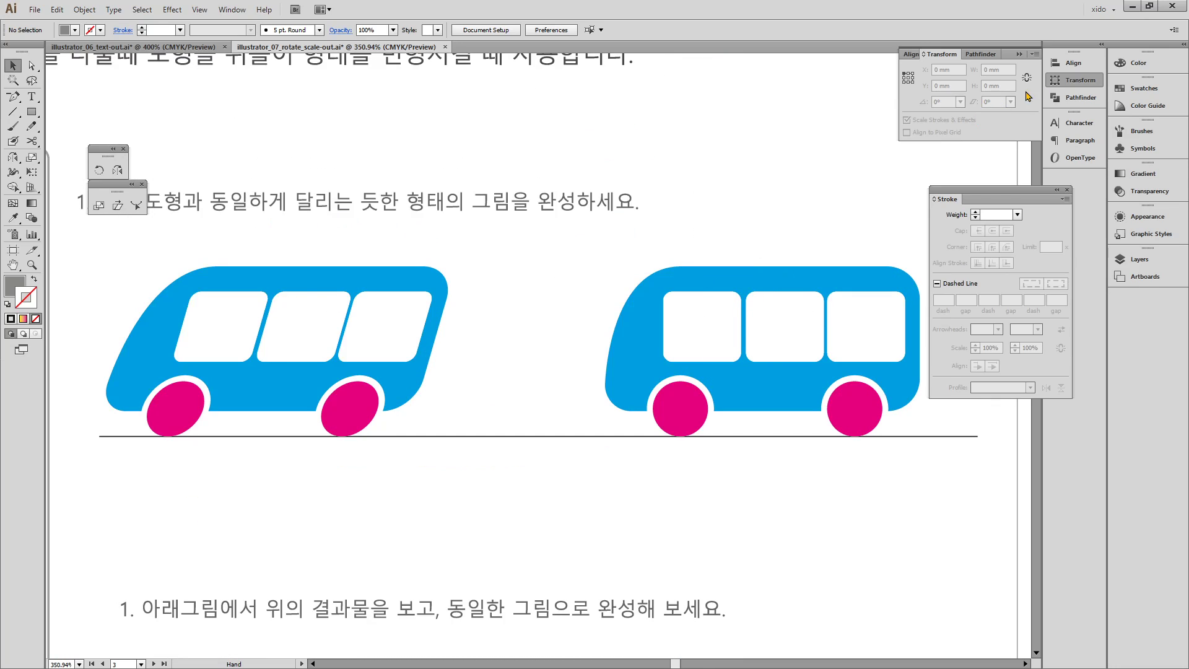
- Put away the Transform and Stroke settings and select the upright bus
{"action": "left_click", "coordinate": [1078, 81]}
{"action": "left_click_drag", "start_coordinate": [1016, 198], "coordinate": [1146, 182]}
{"action": "left_click", "coordinate": [750, 309]}
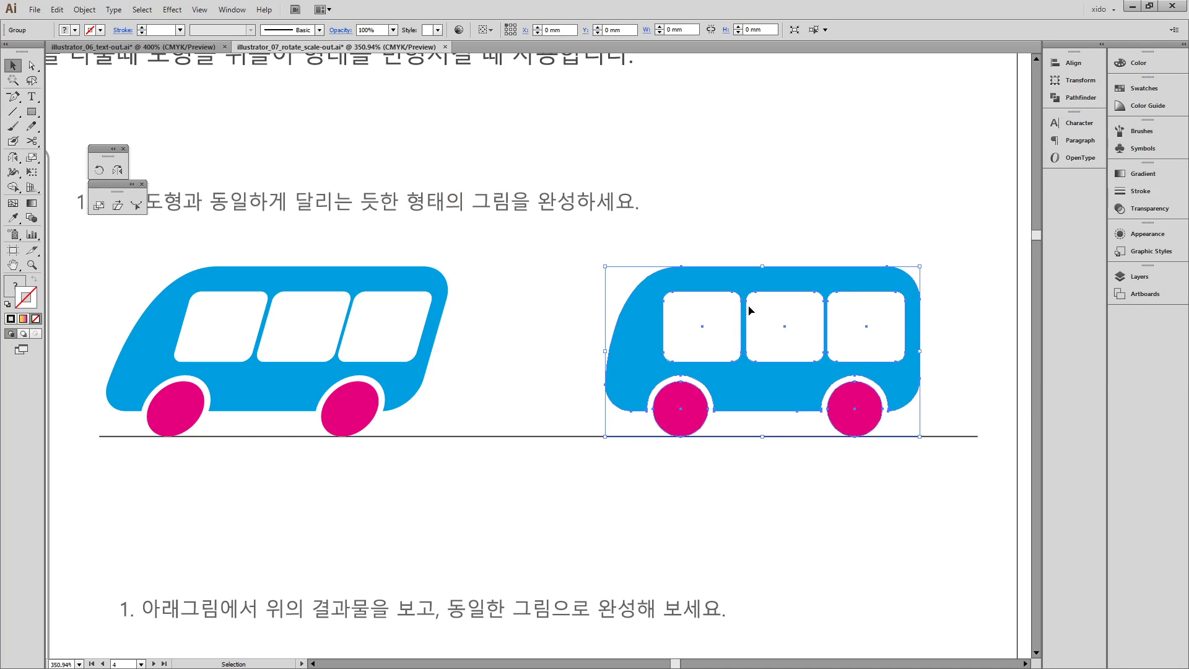
- Try shearing the upright bus freehand about its centre to a width of about 63 mm, and undo the shear
{"action": "double_click", "coordinate": [119, 206]}
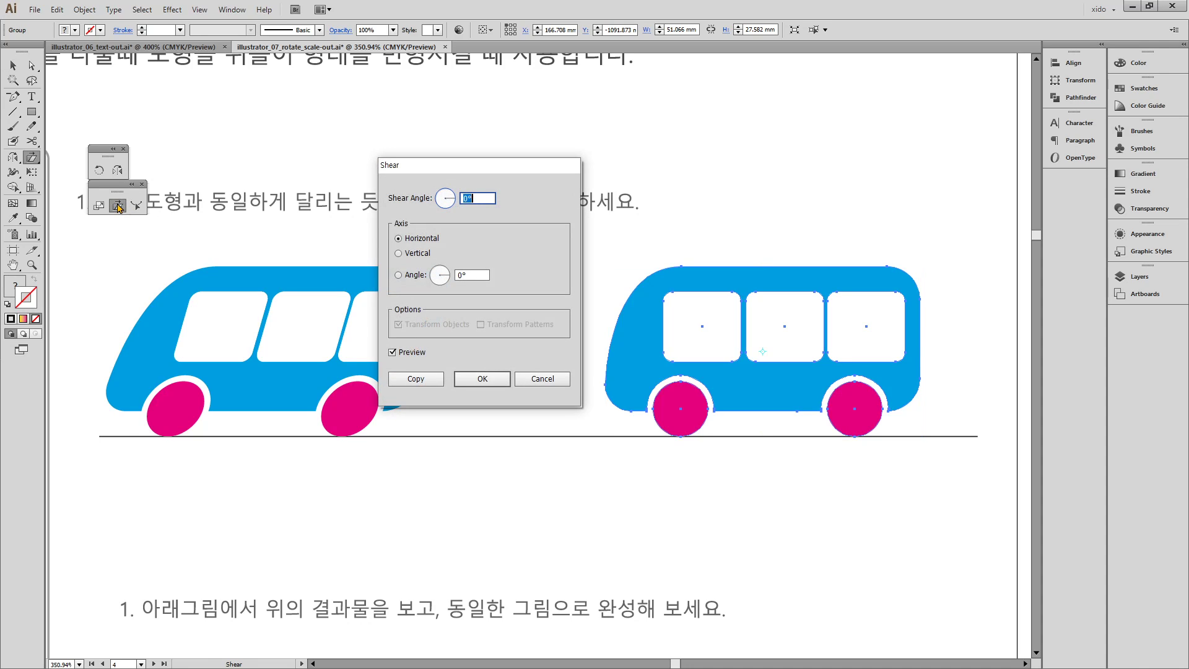
{"action": "key", "text": "Escape"}
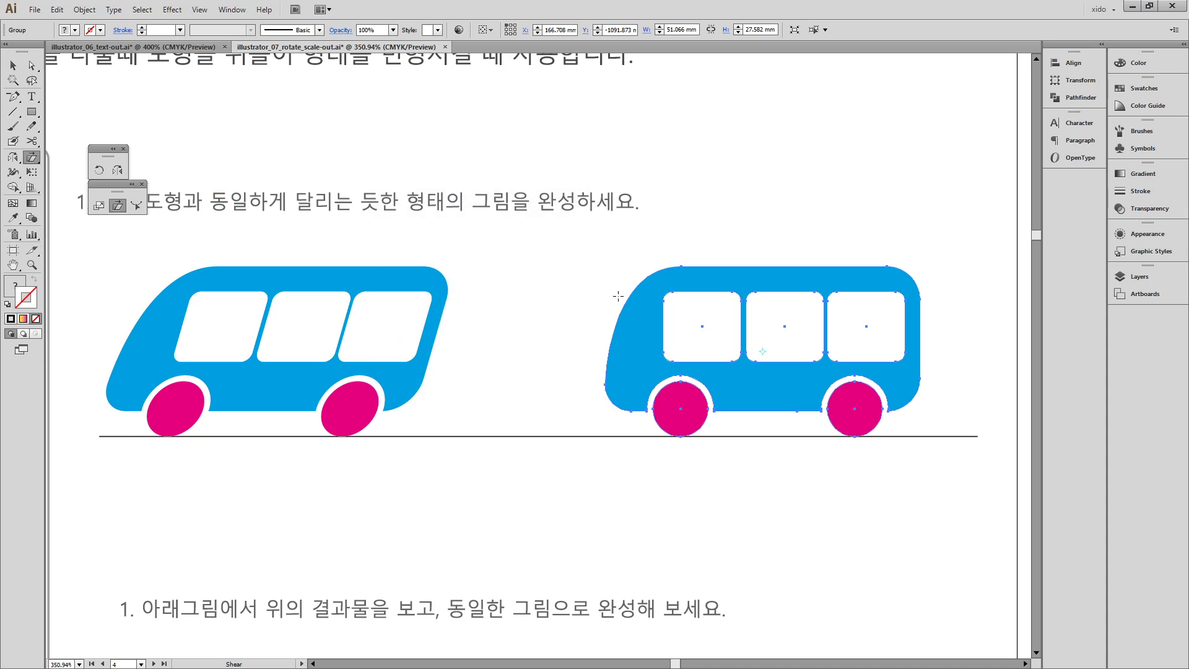
{"action": "left_click_drag", "start_coordinate": [644, 221], "coordinate": [782, 466]}
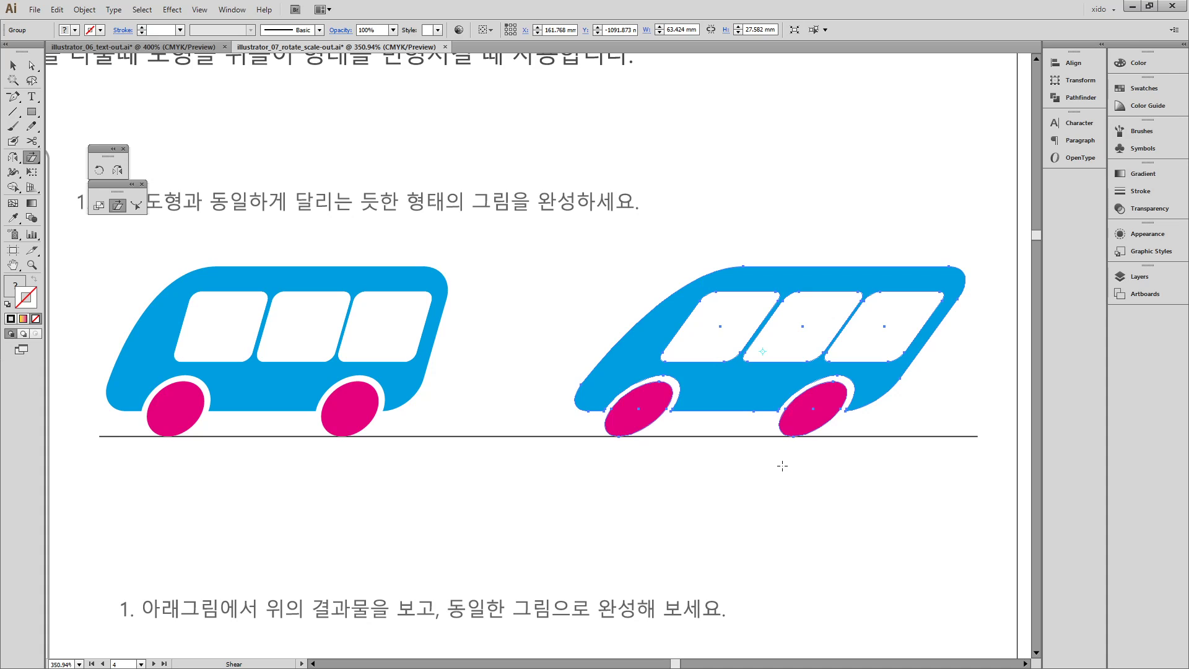
{"action": "left_click_drag", "start_coordinate": [745, 413], "coordinate": [600, 420]}
{"action": "mouse_move", "coordinate": [310, 204]}
{"action": "left_mouse_down"}
{"action": "mouse_move", "coordinate": [1056, 436]}
{"action": "mouse_move", "coordinate": [445, 443]}
{"action": "mouse_move", "coordinate": [224, 486]}
{"action": "left_mouse_up"}
{"action": "left_click_drag", "start_coordinate": [379, 431], "coordinate": [363, 401]}
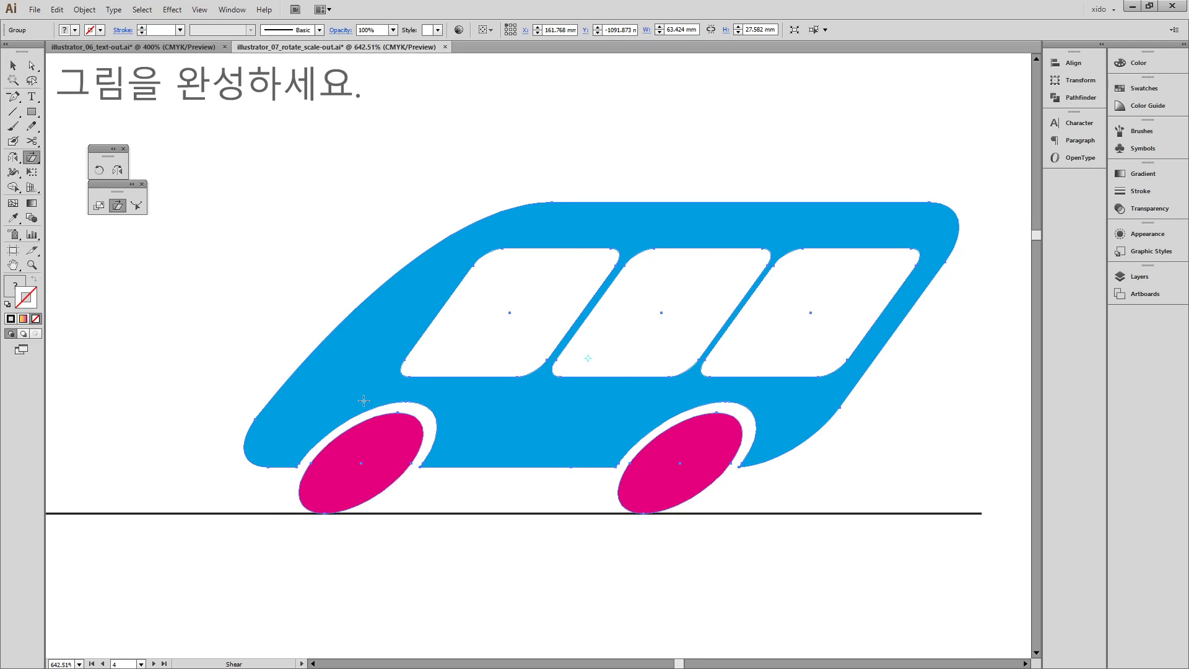
{"action": "key", "text": "ctrl+z"}
{"action": "key", "text": "ctrl"}
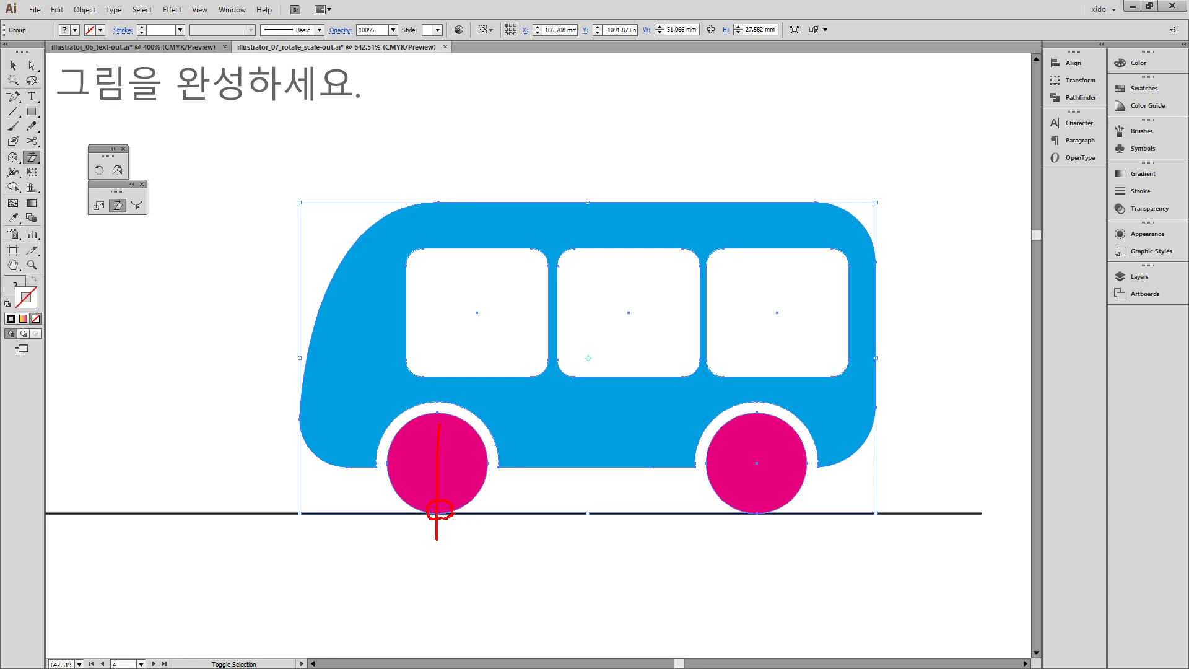
{"action": "left_click_drag", "start_coordinate": [800, 444], "coordinate": [809, 577]}
{"action": "mouse_move", "coordinate": [583, 345]}
{"action": "left_mouse_down"}
{"action": "mouse_move", "coordinate": [611, 354]}
{"action": "mouse_move", "coordinate": [569, 347]}
{"action": "mouse_move", "coordinate": [610, 374]}
{"action": "mouse_move", "coordinate": [584, 335]}
{"action": "left_mouse_up"}
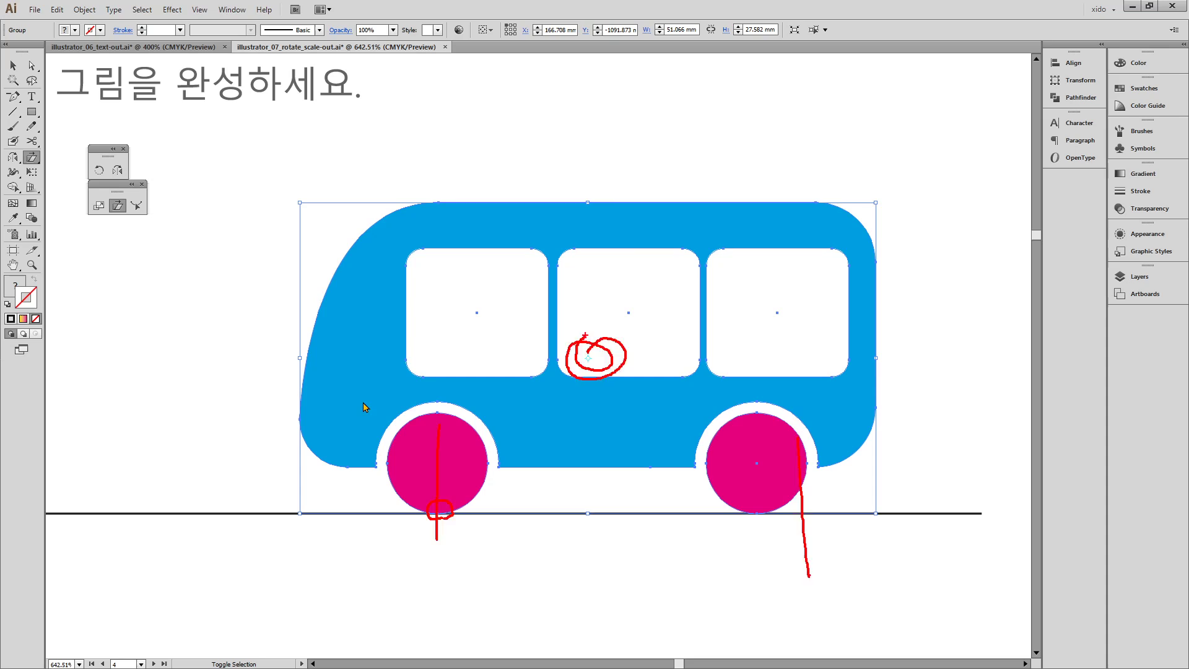
{"action": "key", "text": "Escape"}
- Switch to Outline view and set up a 25° horizontal shear of the bus about the front wheel's lowest anchor point
{"action": "key", "text": "ctrl+y"}
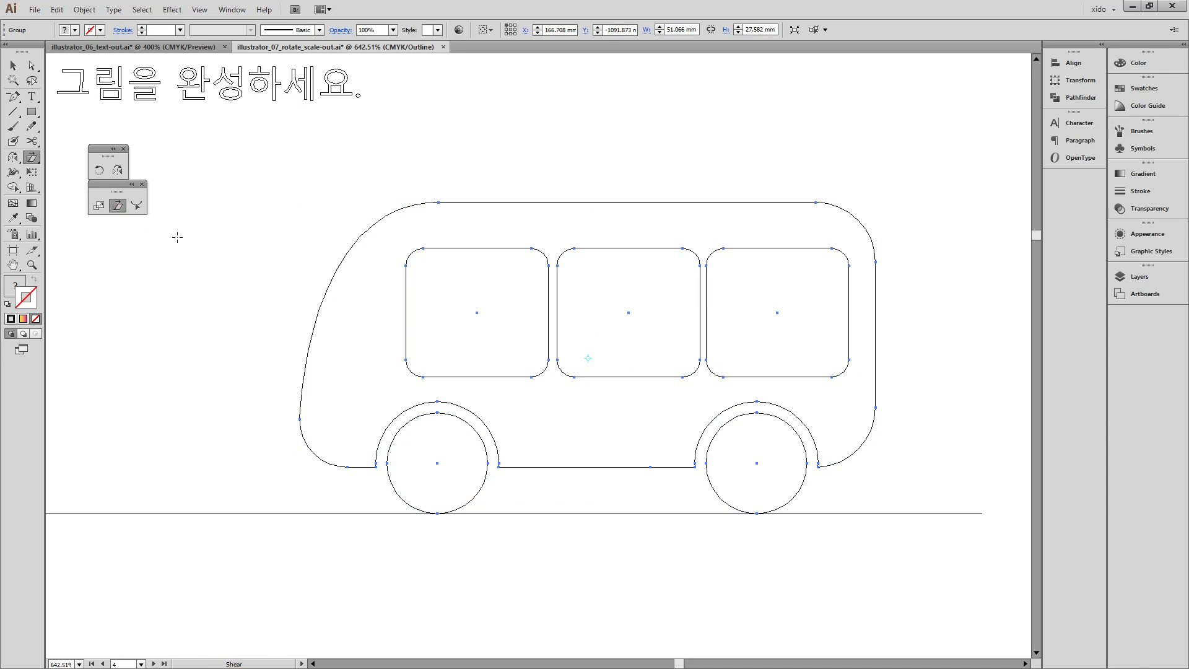
{"action": "left_click", "coordinate": [437, 513], "text": "alt"}
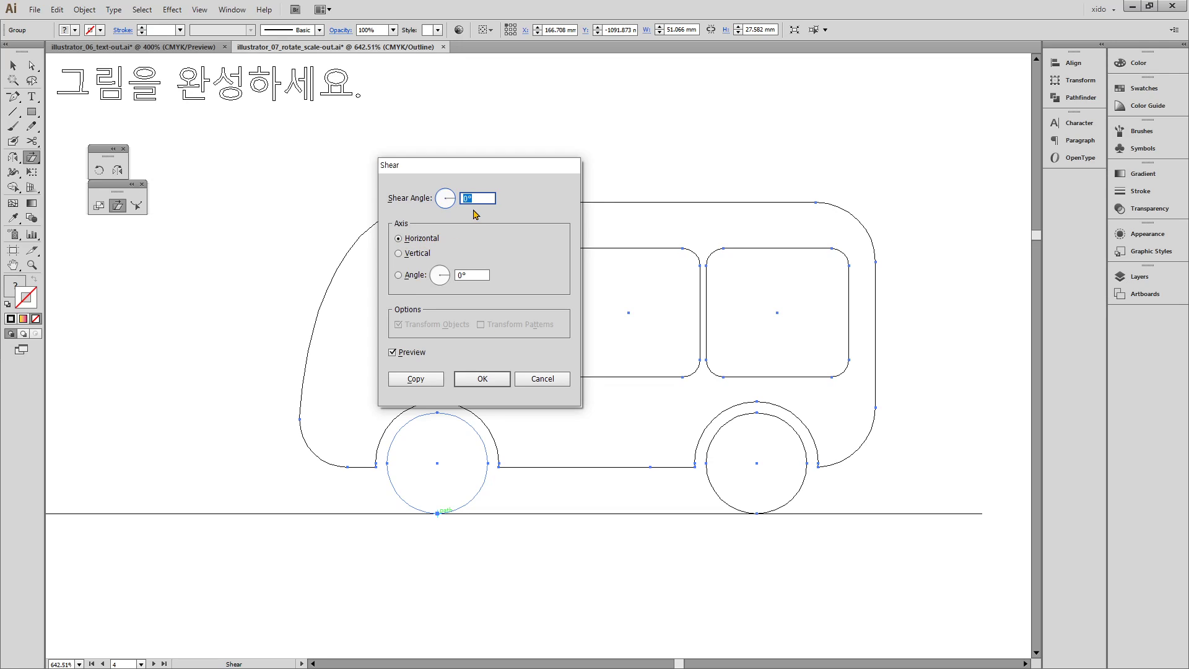
{"action": "type", "text": "25"}
{"action": "key", "text": "Tab"}
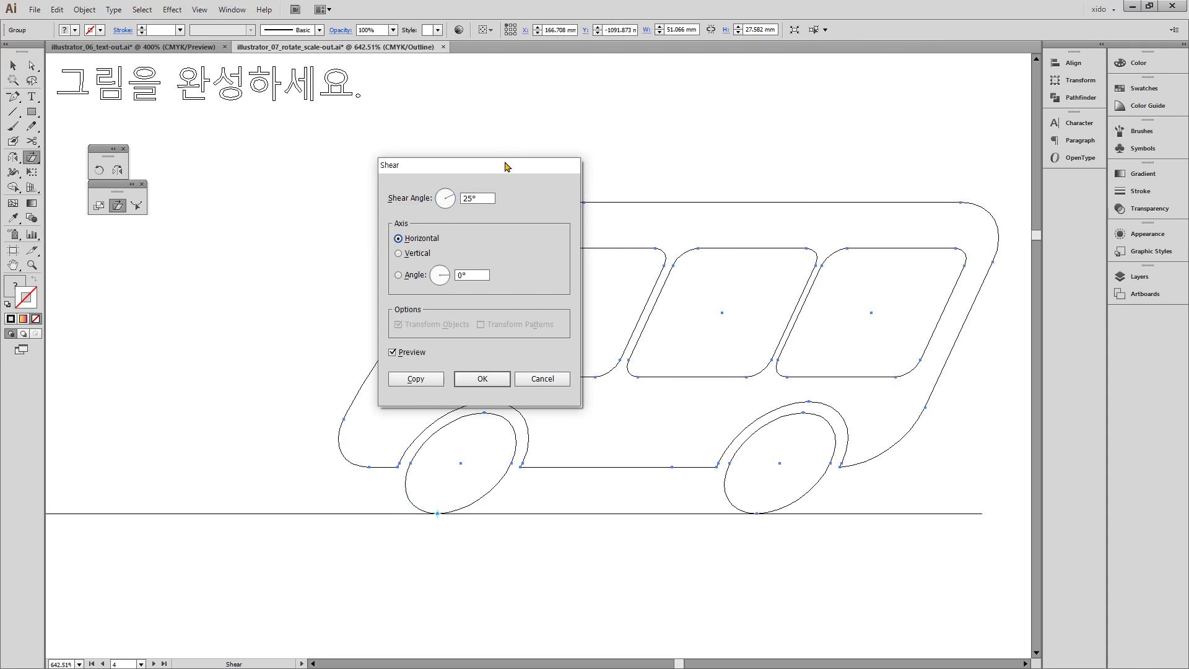
{"action": "left_click_drag", "start_coordinate": [507, 166], "coordinate": [252, 104]}
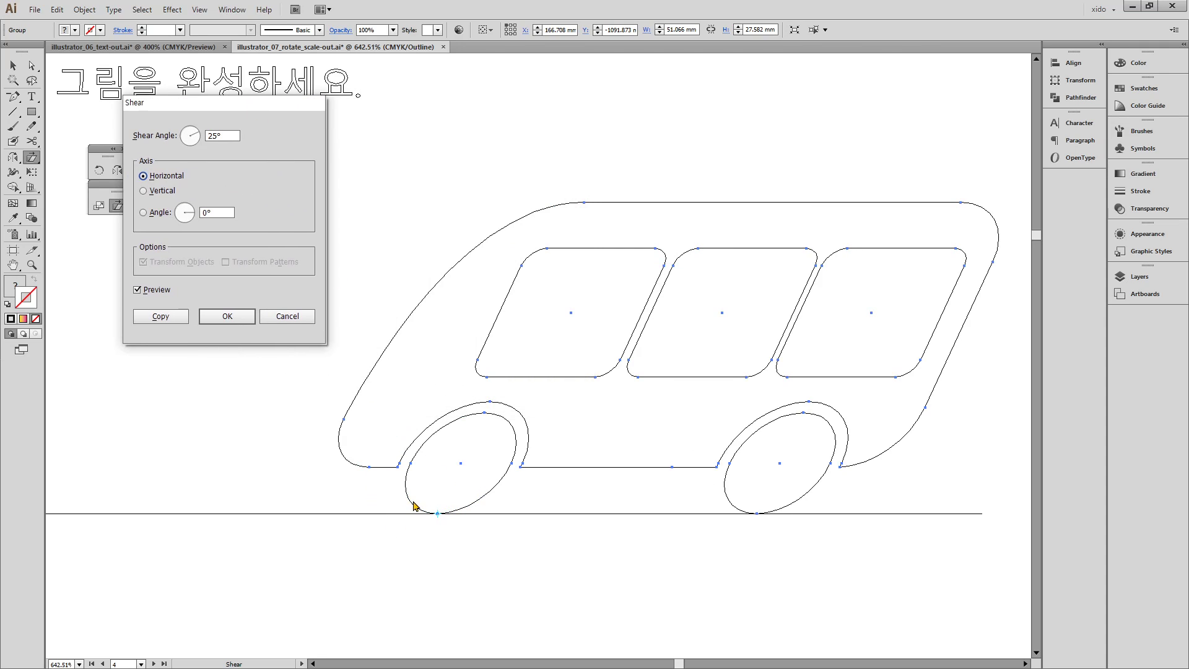
- Compare the bus with and without the shear preview, leaving the preview on
{"action": "left_click", "coordinate": [152, 291]}
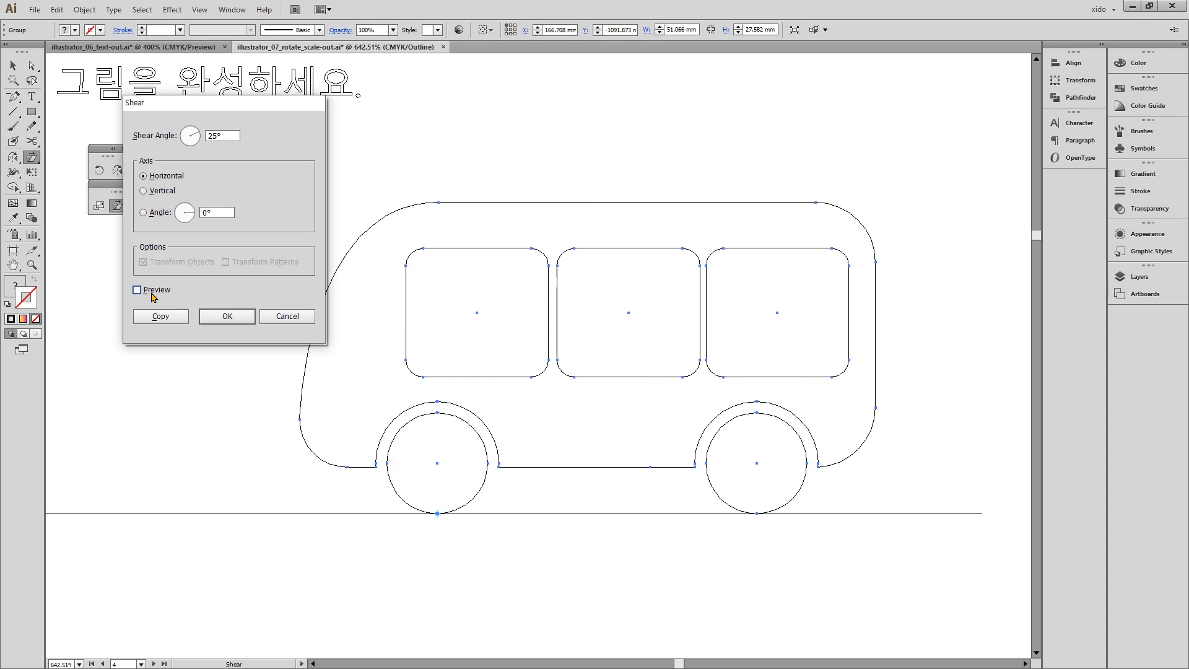
{"action": "left_click", "coordinate": [152, 296]}
{"action": "left_click", "coordinate": [152, 295]}
{"action": "left_click", "coordinate": [153, 295]}
{"action": "left_click", "coordinate": [152, 295]}
{"action": "left_click", "coordinate": [152, 295]}
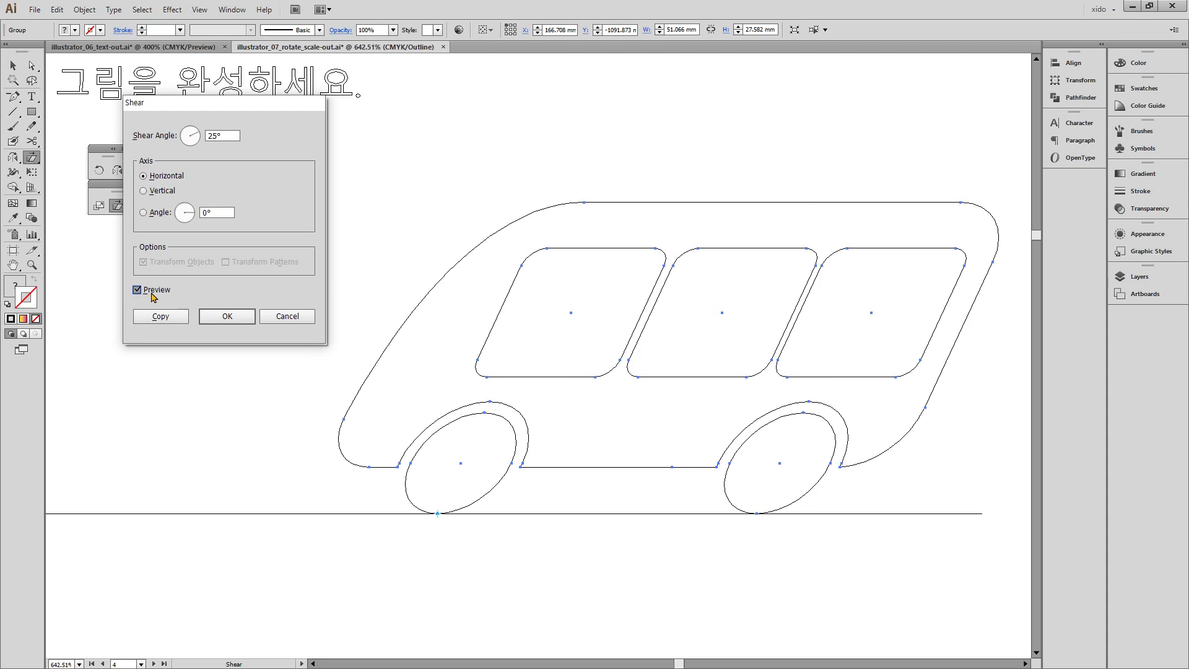
{"action": "left_click", "coordinate": [152, 295]}
{"action": "left_click", "coordinate": [153, 295]}
{"action": "left_click", "coordinate": [153, 296]}
{"action": "left_click", "coordinate": [152, 296]}
{"action": "left_click", "coordinate": [152, 297]}
{"action": "left_click", "coordinate": [151, 296]}
{"action": "left_click", "coordinate": [152, 296]}
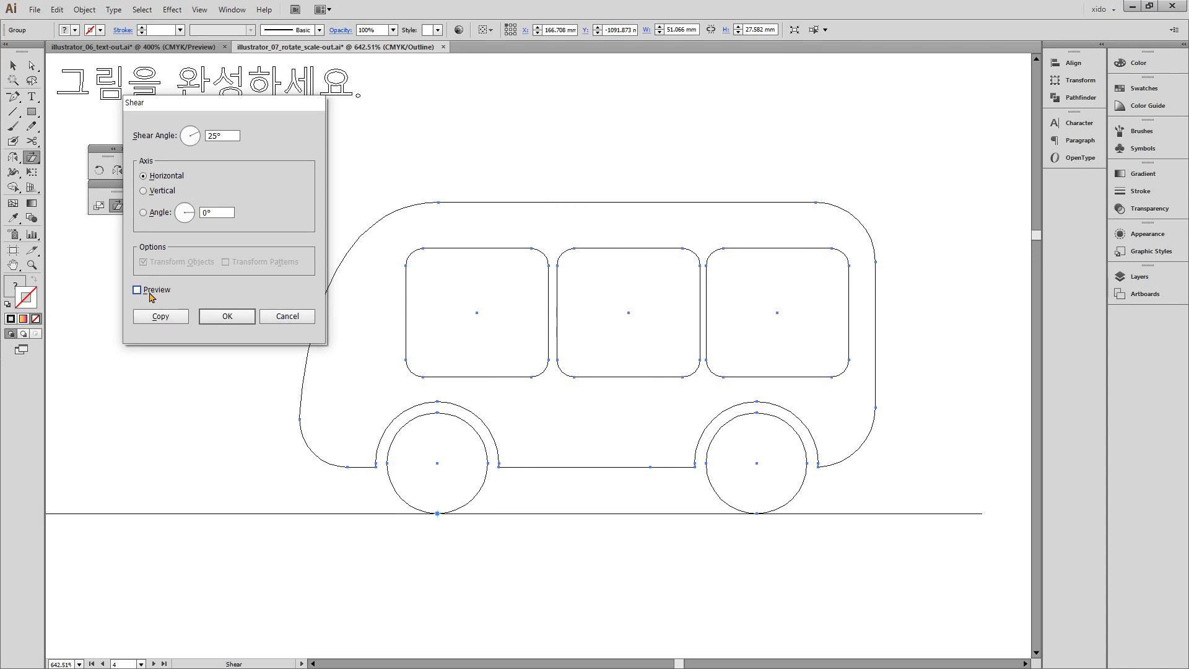
{"action": "left_click", "coordinate": [153, 296]}
{"action": "left_click", "coordinate": [153, 295]}
{"action": "left_click", "coordinate": [152, 296]}
{"action": "left_click", "coordinate": [152, 295]}
{"action": "left_click", "coordinate": [153, 295]}
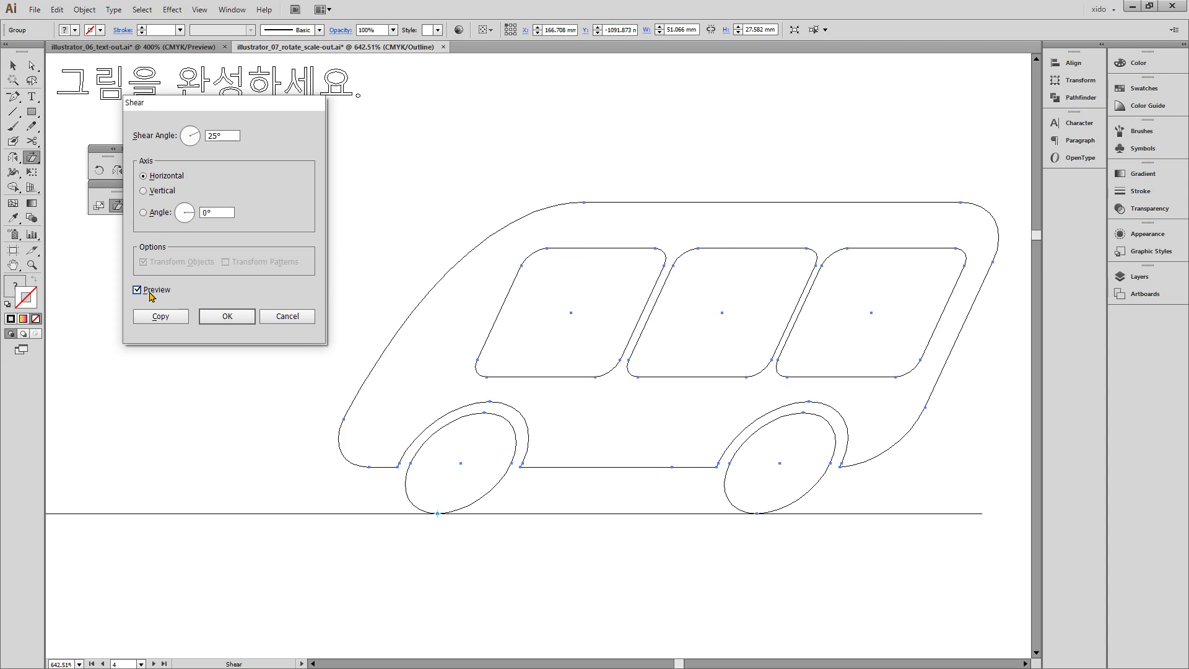
- Apply the shear to the bus and return to the full-colour Preview display
{"action": "left_click", "coordinate": [213, 317]}
{"action": "key", "text": "v"}
{"action": "key", "text": "ctrl+y"}
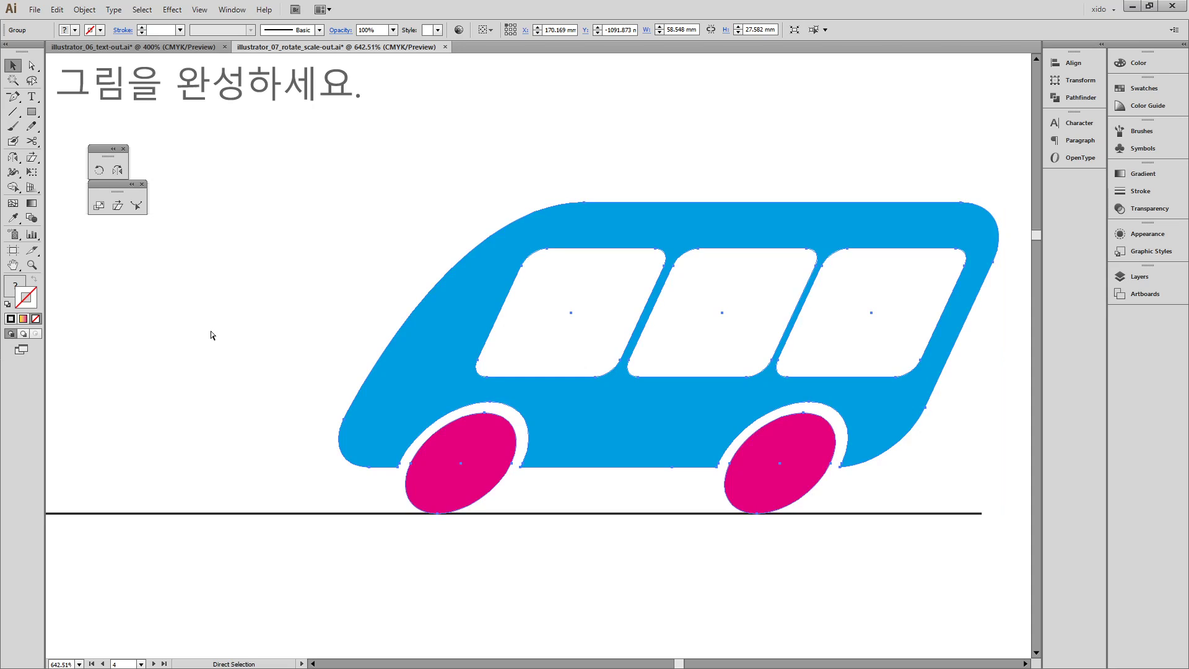
- Examine the purple shadow lettering example below the bus exercise, including the outlines of its grouped letters
{"action": "left_click", "coordinate": [218, 321]}
{"action": "key", "text": "ctrl+minus"}
{"action": "key", "text": "ctrl+minus"}
{"action": "key", "text": "ctrl+minus"}
{"action": "key", "text": "ctrl+minus"}
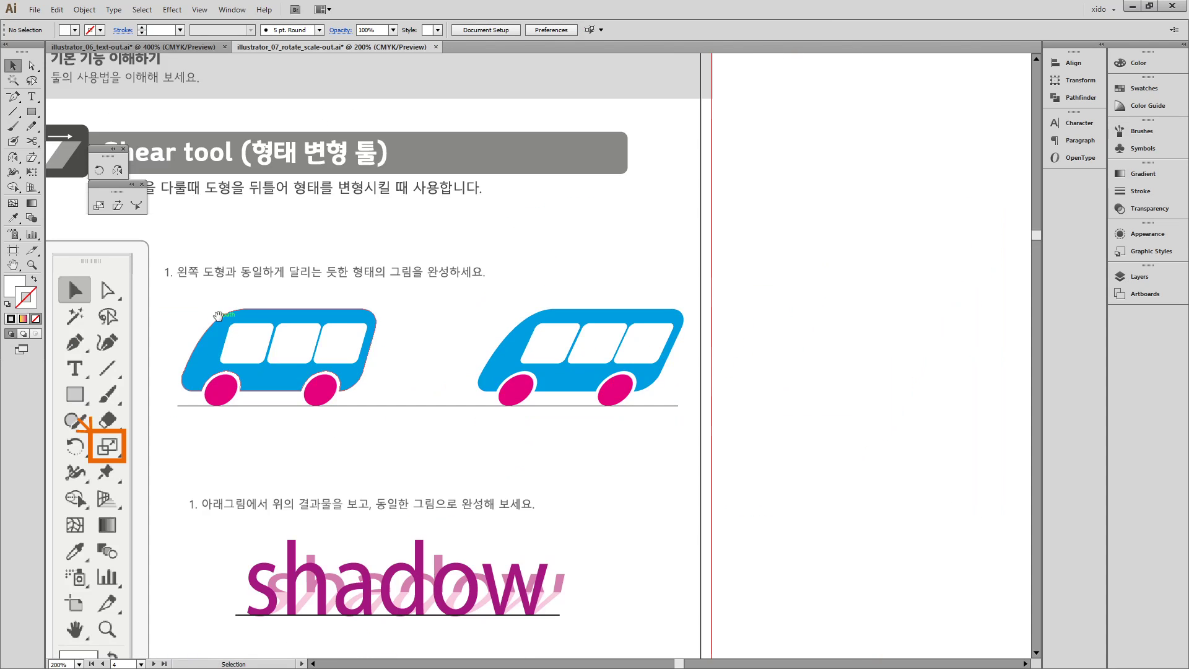
{"action": "left_click_drag", "start_coordinate": [408, 526], "coordinate": [493, 204]}
{"action": "left_click_drag", "start_coordinate": [271, 165], "coordinate": [770, 473]}
{"action": "left_click_drag", "start_coordinate": [683, 446], "coordinate": [756, 445]}
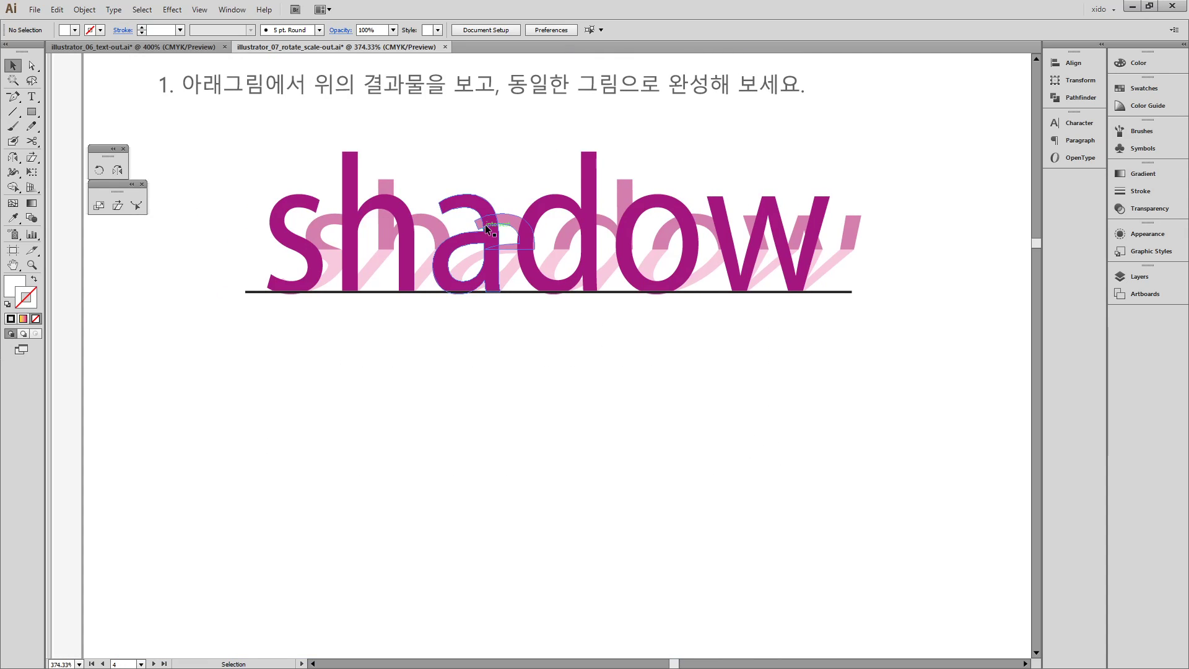
{"action": "left_click", "coordinate": [485, 225]}
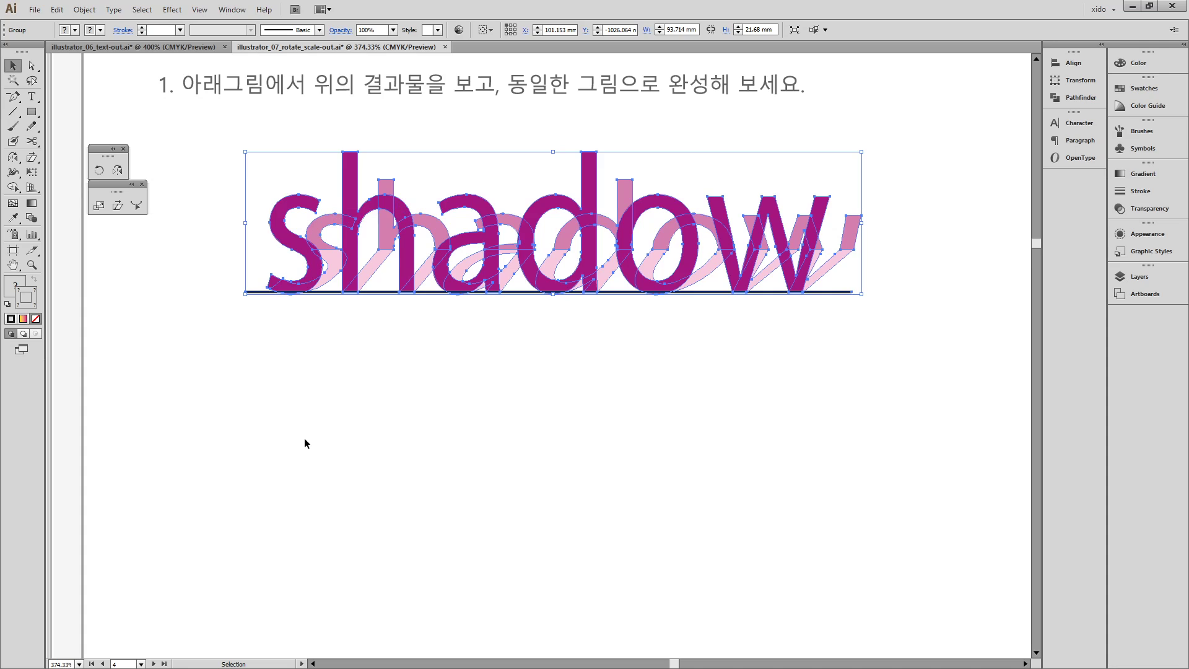
{"action": "left_click", "coordinate": [337, 437]}
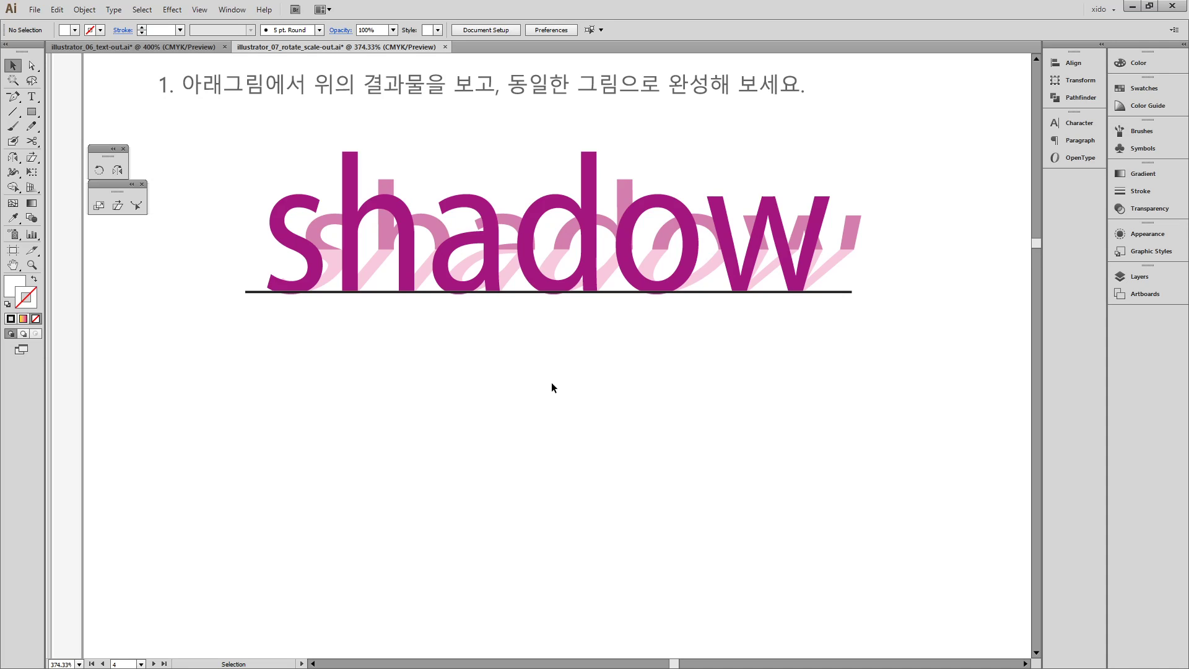
- Create the text "xido" in Myriad Pro below the shadow example and enlarge it to about 67 mm wide
{"action": "key", "text": "space"}
{"action": "left_click_drag", "start_coordinate": [592, 369], "coordinate": [510, 260]}
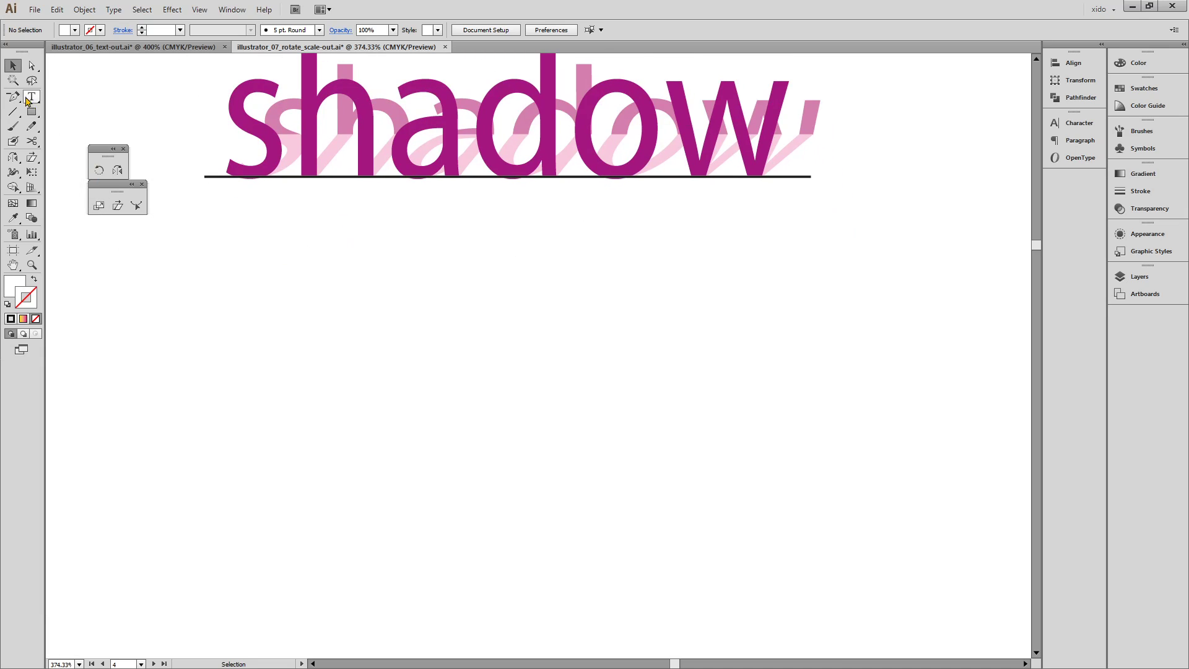
{"action": "left_click", "coordinate": [30, 97]}
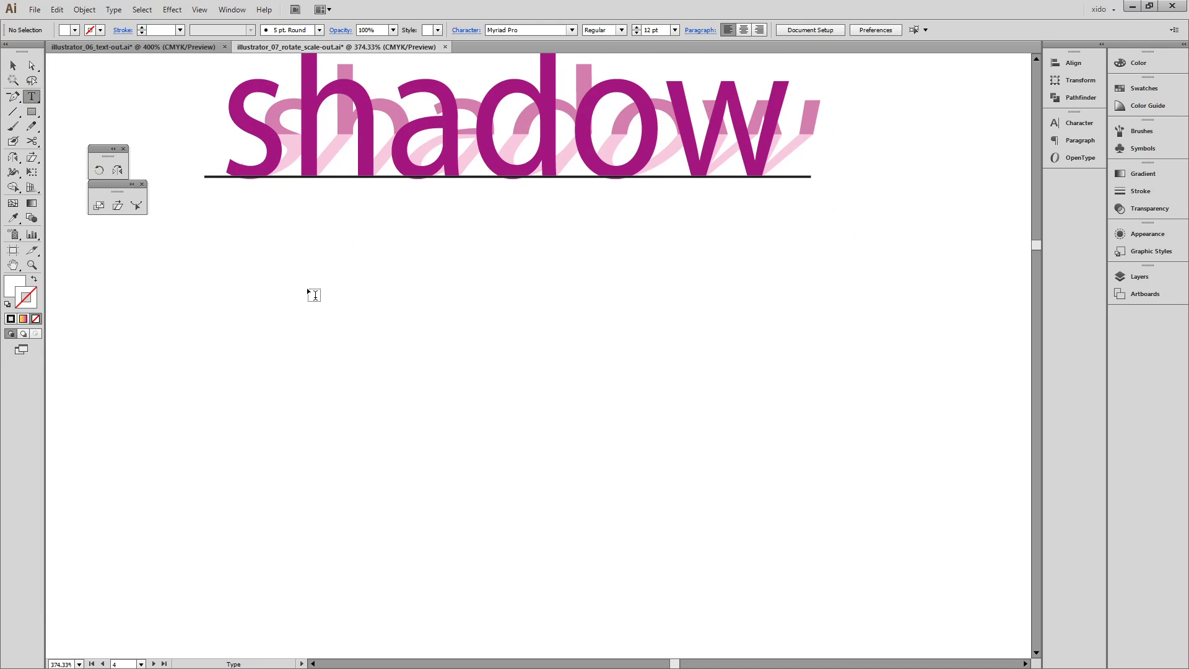
{"action": "left_click", "coordinate": [310, 294]}
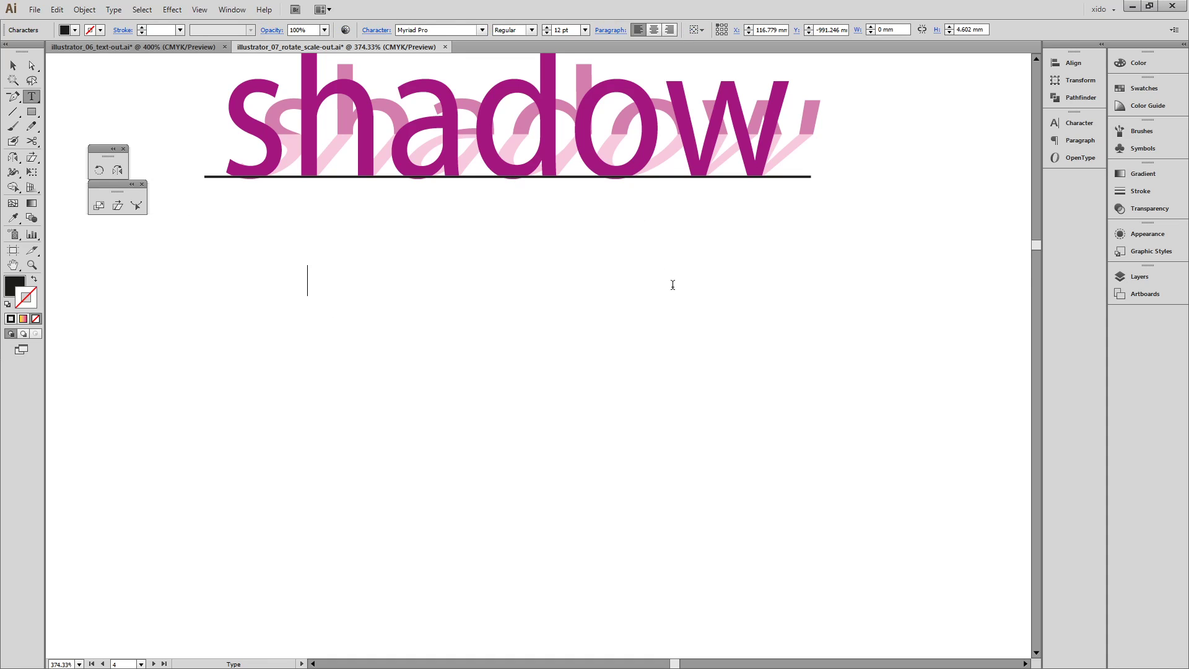
{"action": "type", "text": "shadow"}
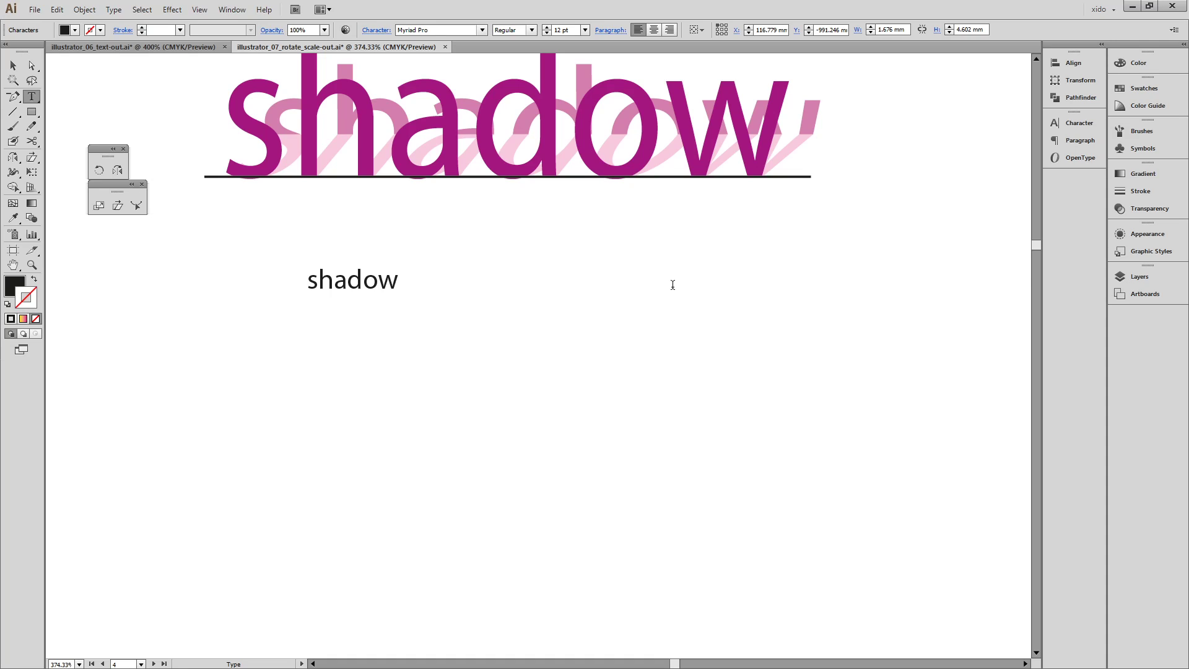
{"action": "key", "text": "ctrl+a"}
{"action": "type", "text": "xido"}
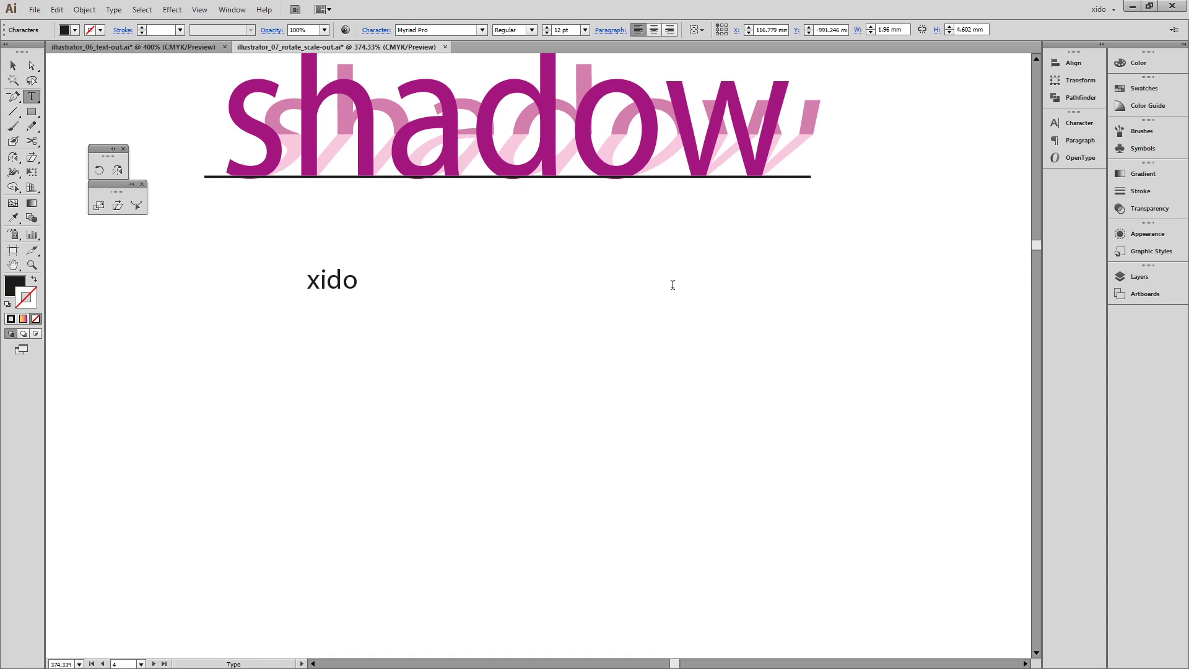
{"action": "key", "text": "Escape"}
{"action": "left_click_drag", "start_coordinate": [361, 297], "coordinate": [734, 513]}
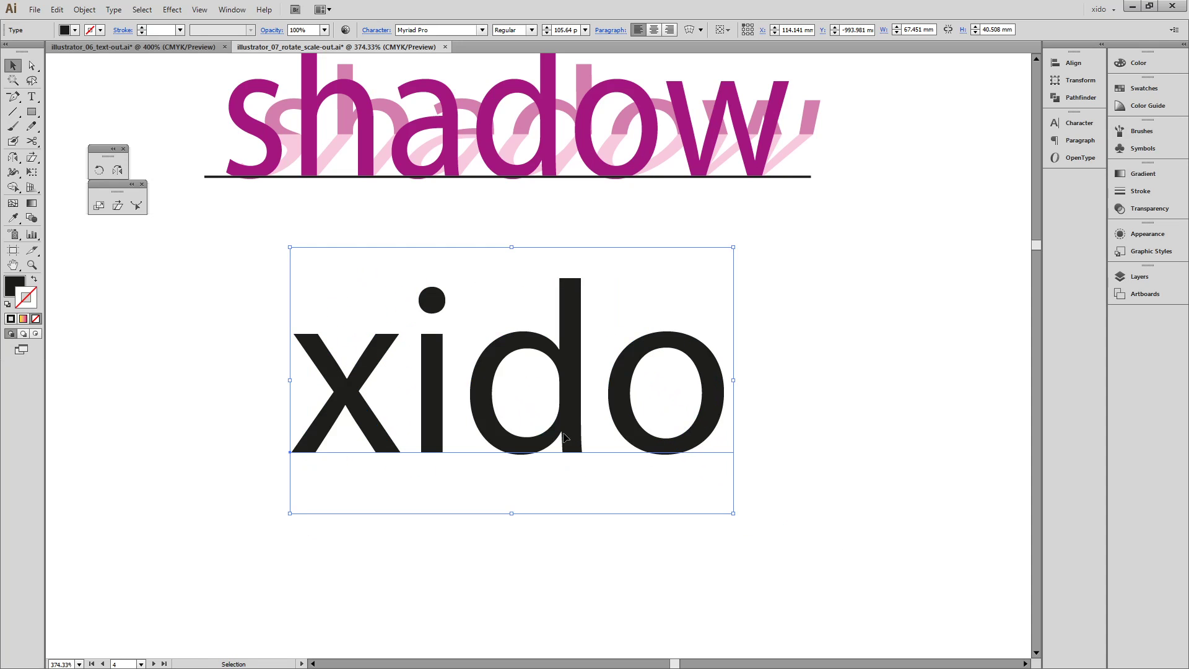
- Set the xido text to Semibold and All Caps, and centre it roughly under the shadow example
{"action": "left_click", "coordinate": [1078, 123]}
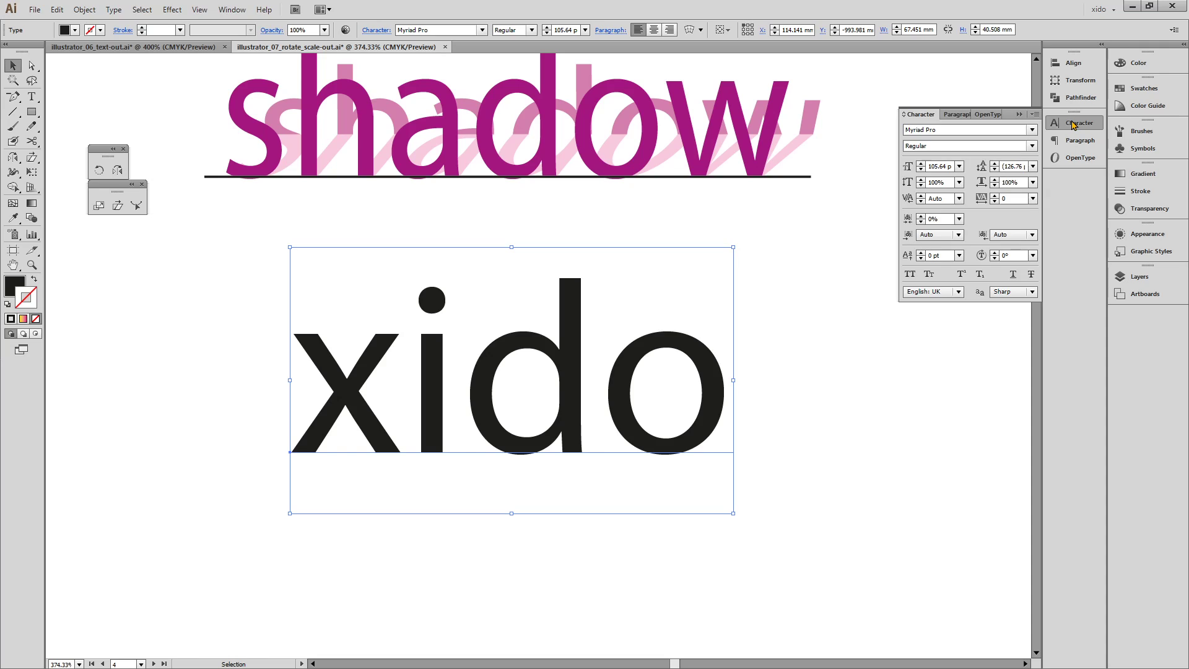
{"action": "left_click", "coordinate": [1032, 148]}
{"action": "left_click", "coordinate": [1007, 244]}
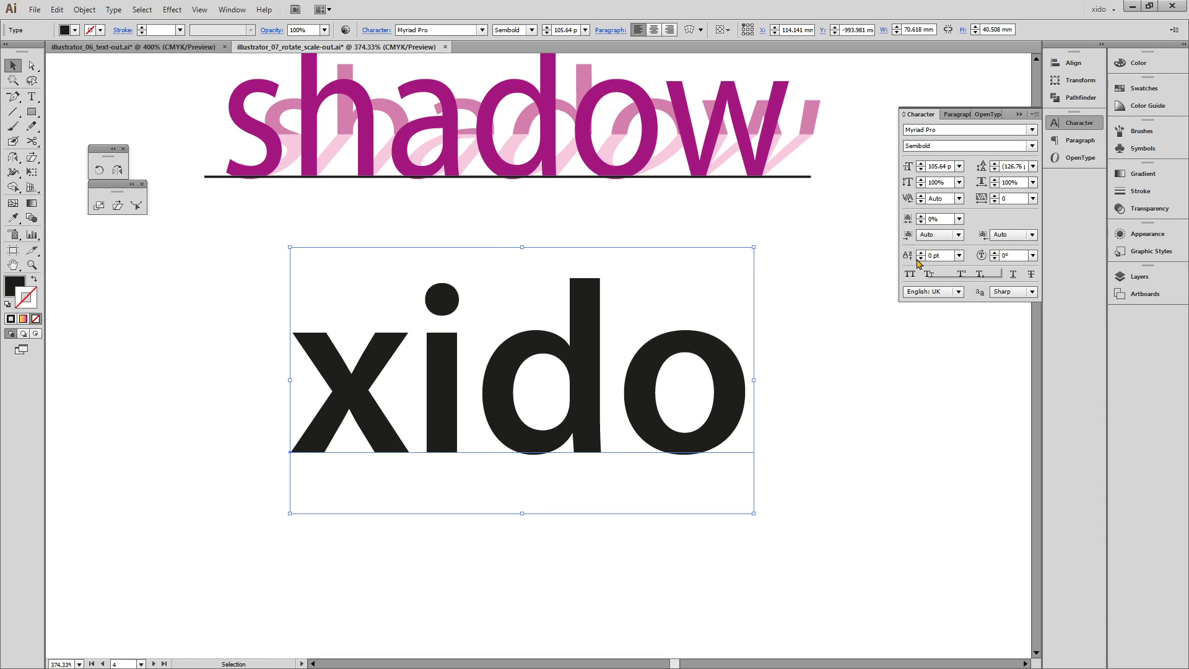
{"action": "left_click", "coordinate": [910, 273]}
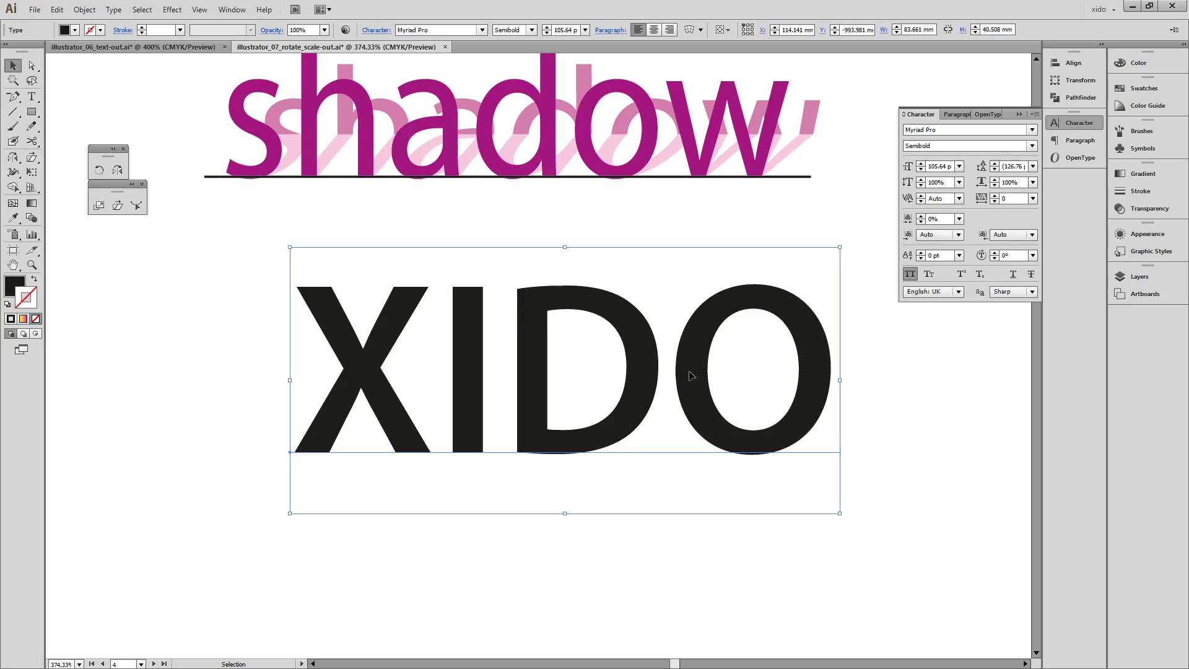
{"action": "left_click_drag", "start_coordinate": [722, 342], "coordinate": [671, 352]}
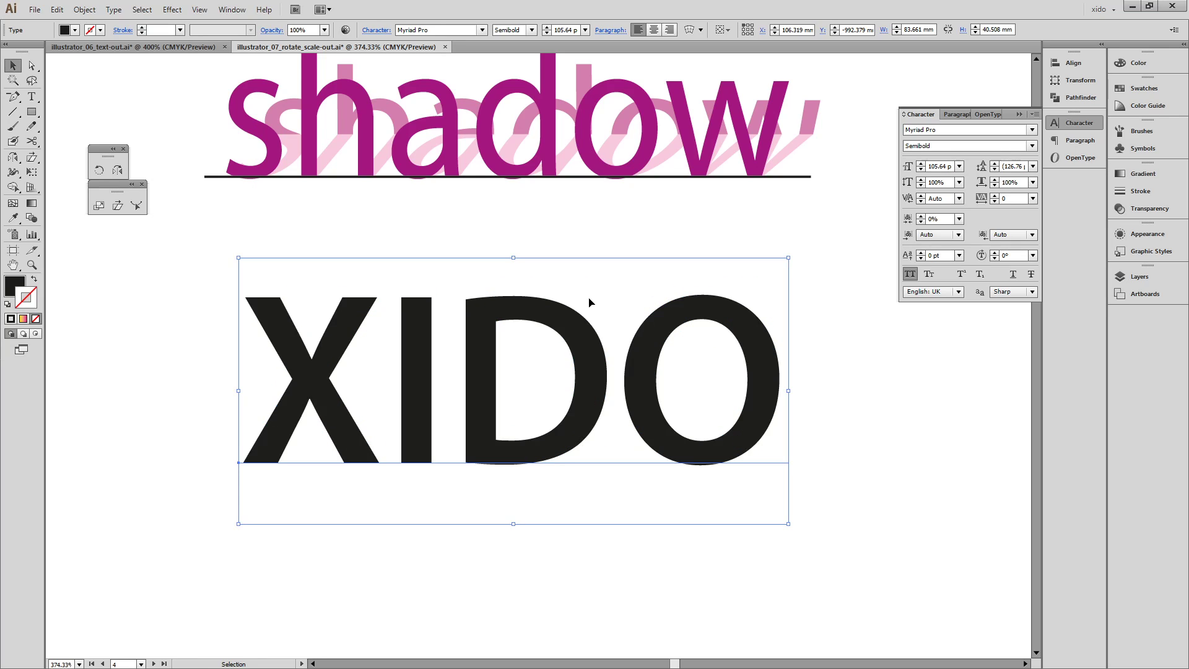
- Sample the shadow word's dark purple onto the XIDO text, and adjust its fill to C 0, M 74
{"action": "key", "text": "i"}
{"action": "left_click", "coordinate": [507, 165]}
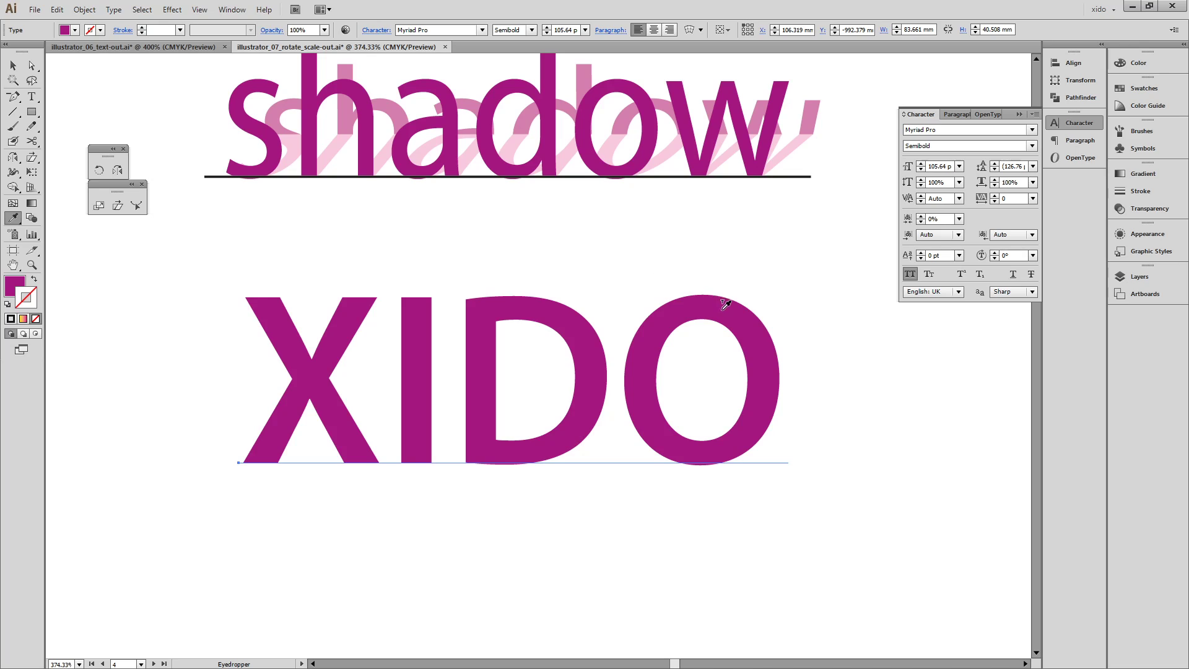
{"action": "left_click", "coordinate": [1124, 63]}
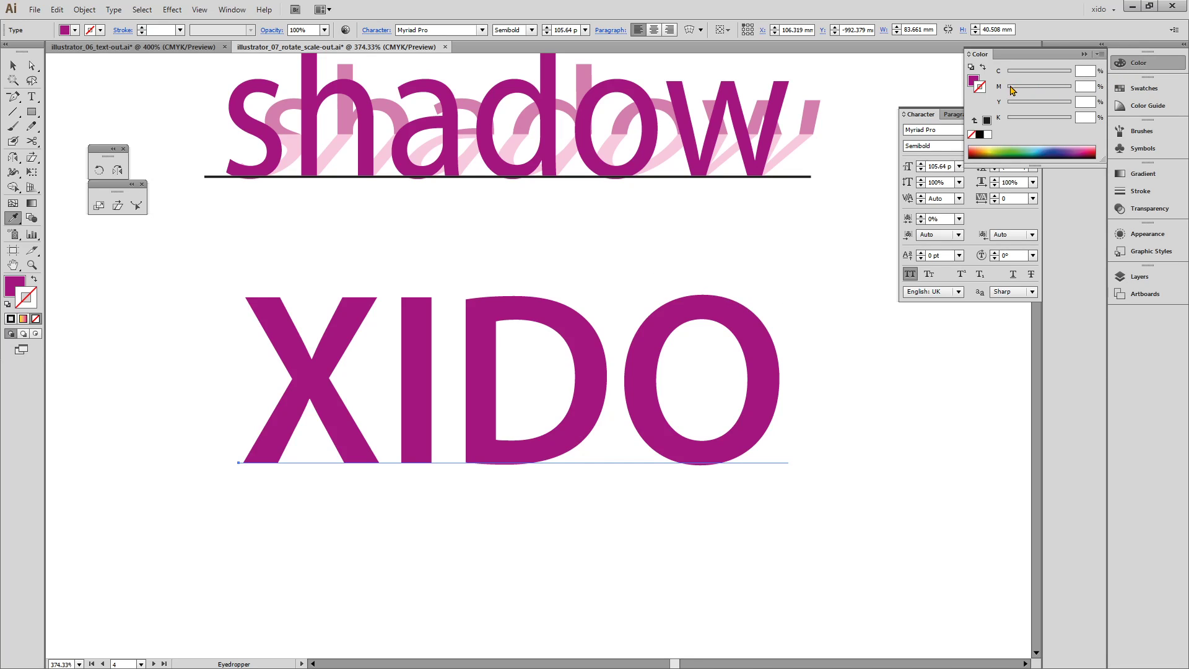
{"action": "left_click", "coordinate": [974, 83]}
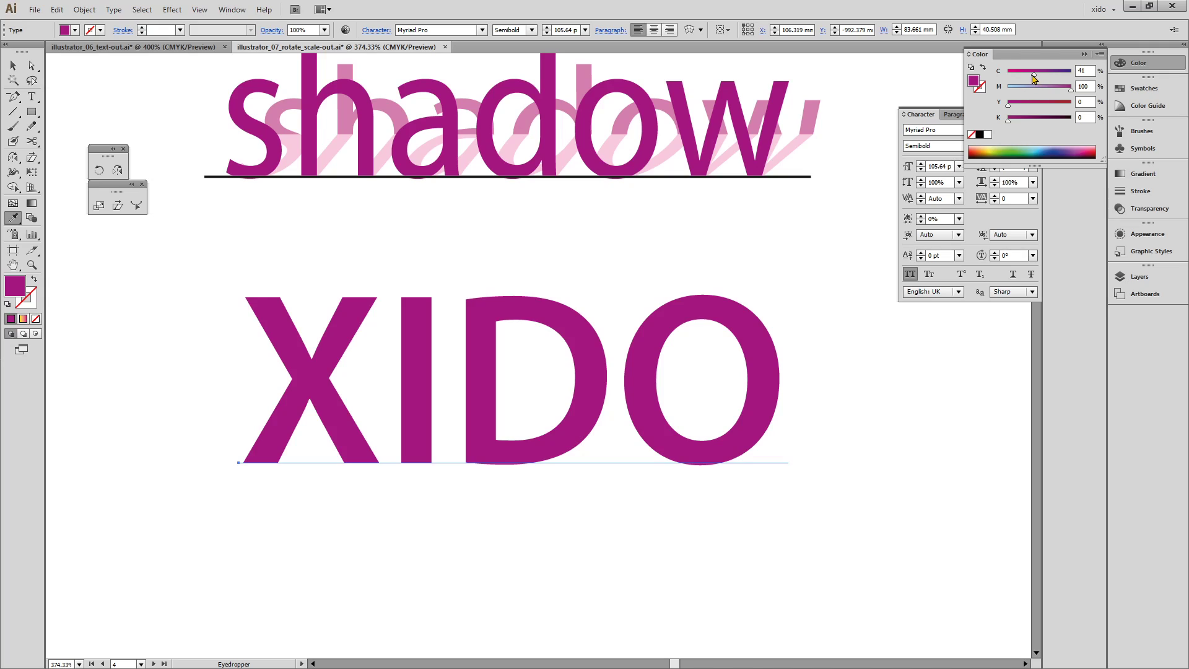
{"action": "left_click_drag", "start_coordinate": [1034, 76], "coordinate": [1008, 76]}
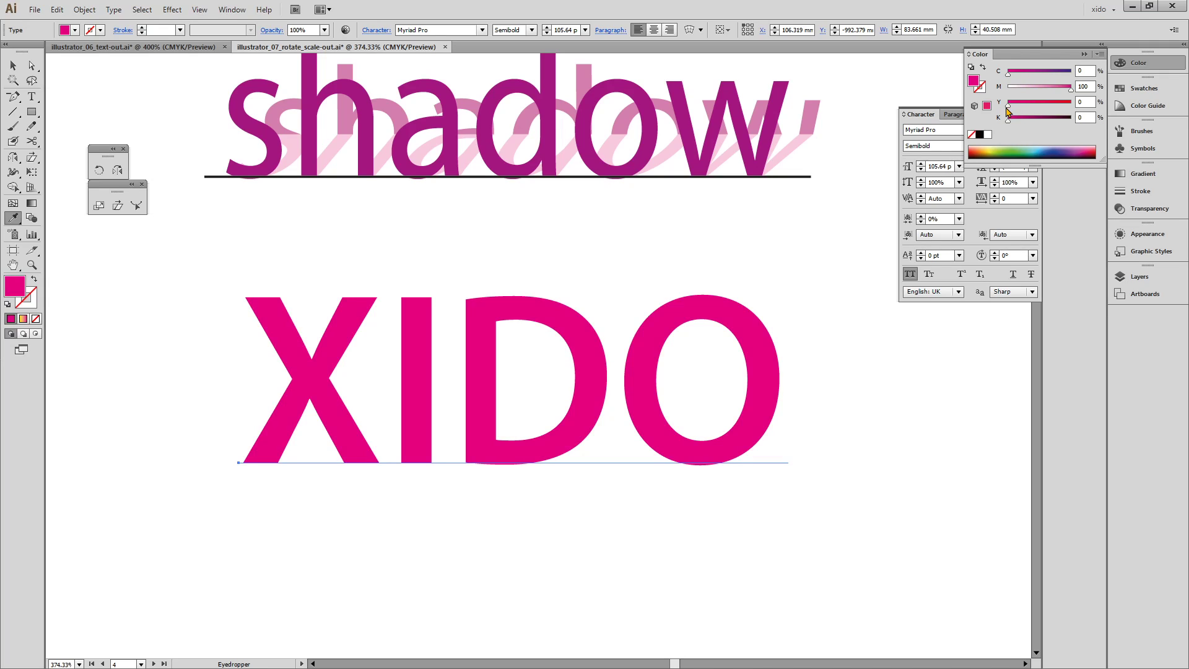
{"action": "left_click_drag", "start_coordinate": [1061, 92], "coordinate": [1054, 92]}
{"action": "key", "text": "v"}
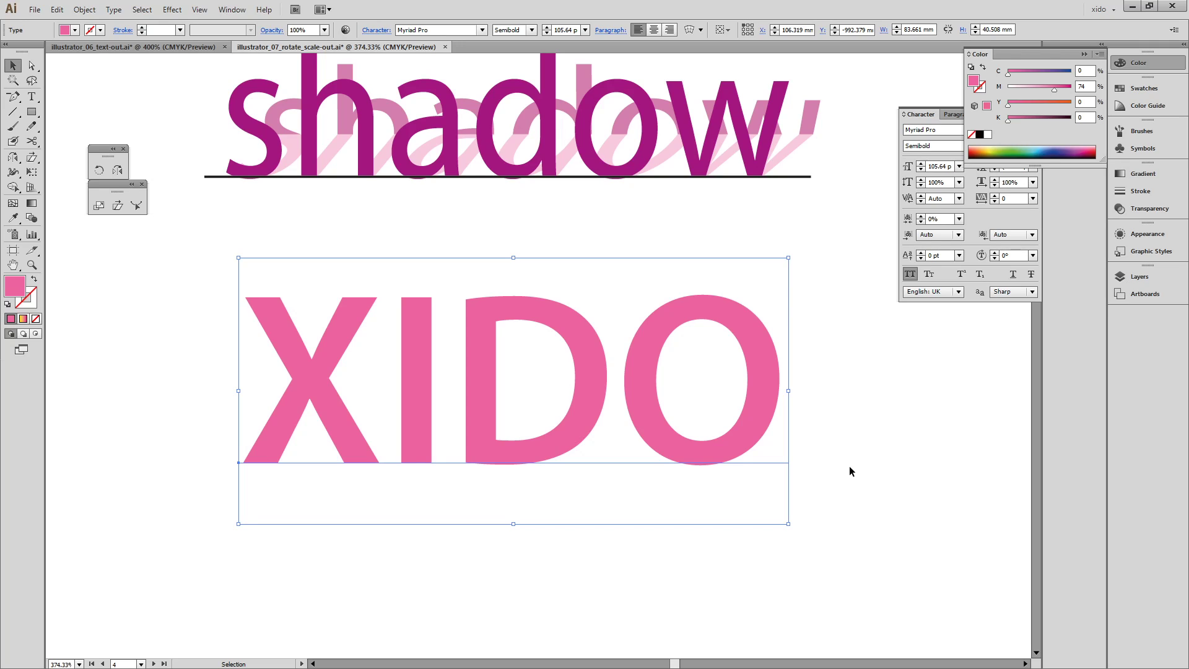
- Convert the XIDO text to outlines and check its paths in Outline view before returning to Preview
{"action": "key", "text": "ctrl"}
{"action": "key", "text": "ctrl+shift+o"}
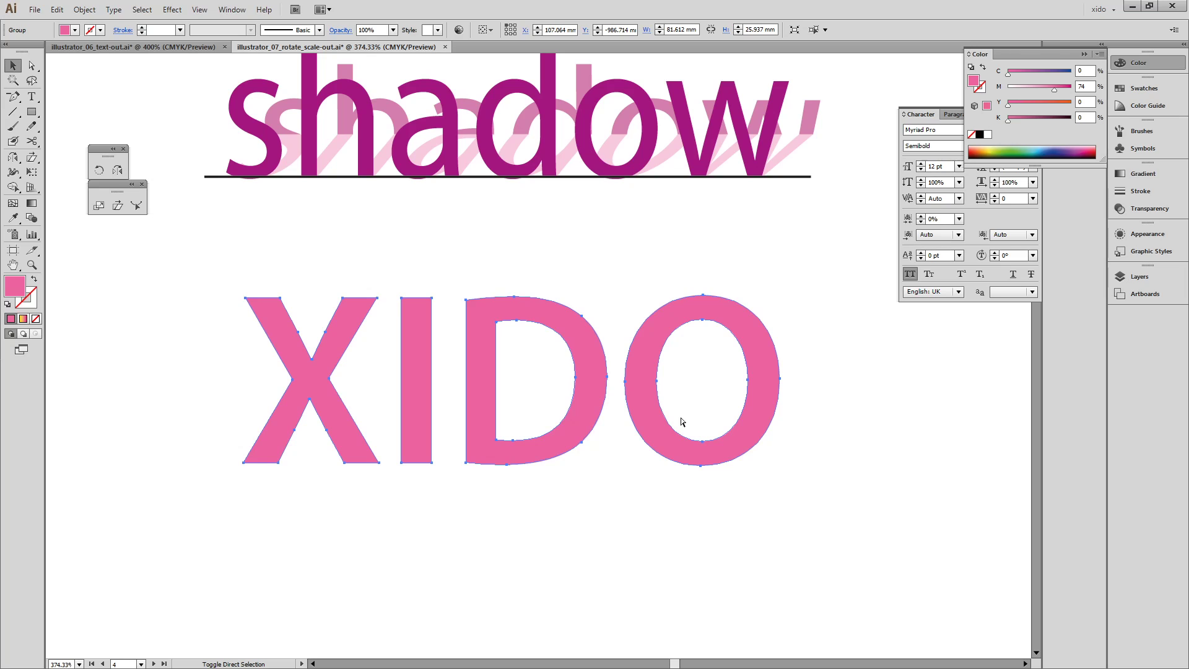
{"action": "key", "text": "ctrl+y"}
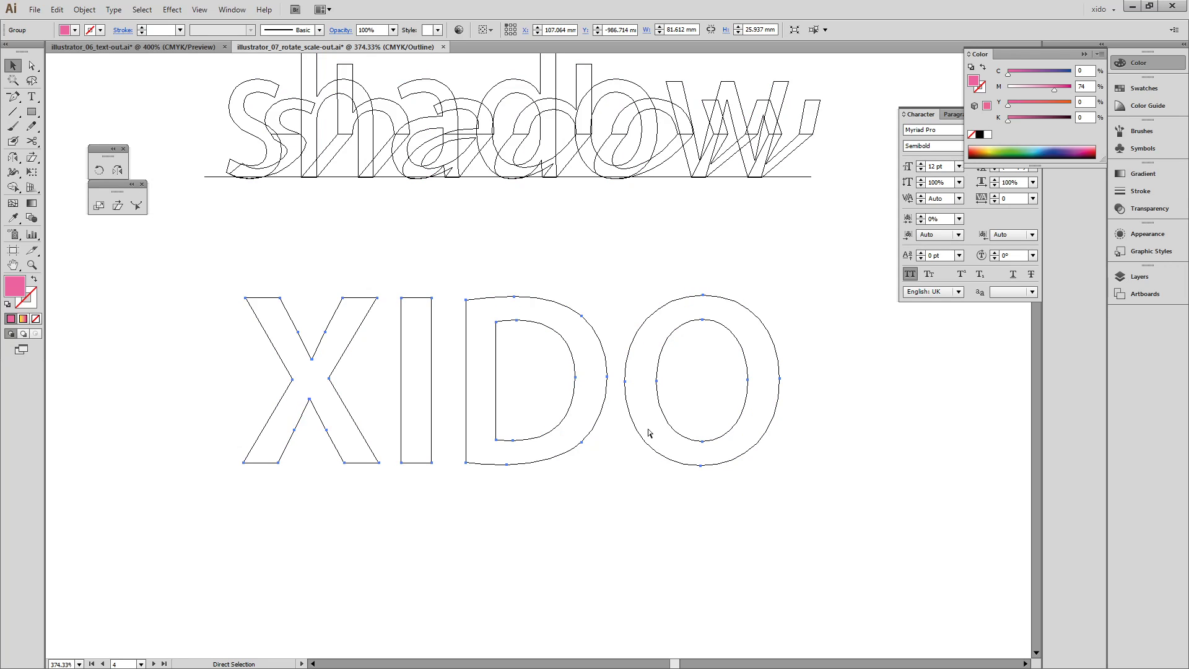
{"action": "key", "text": "ctrl+y"}
{"action": "left_click", "coordinate": [805, 433]}
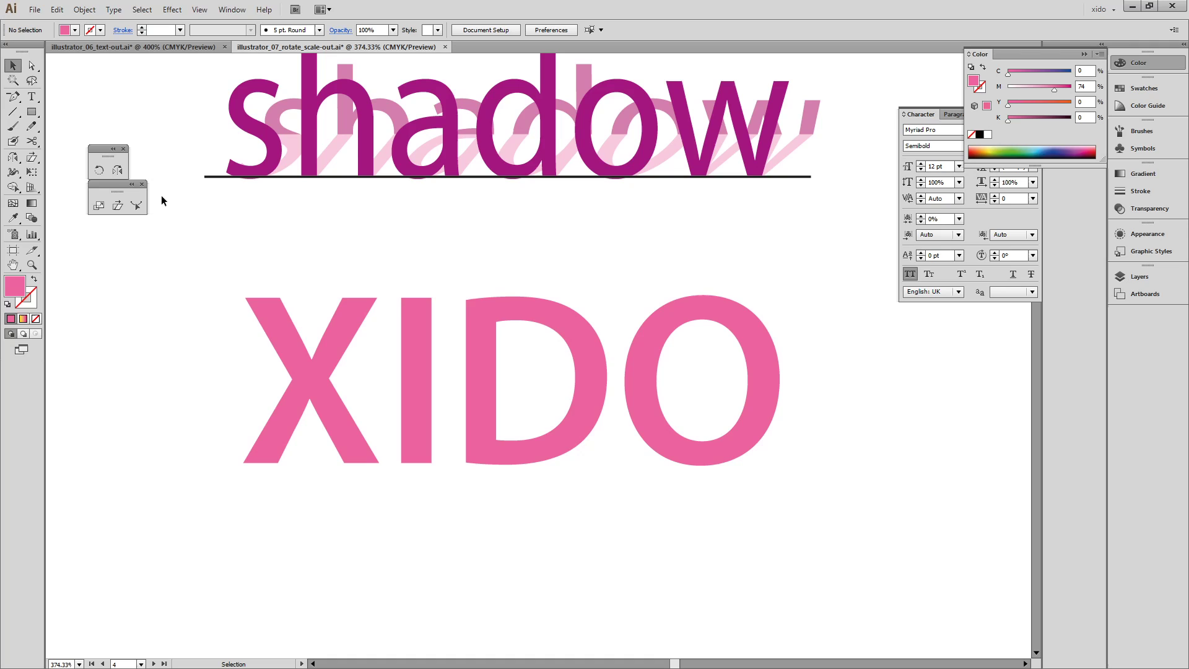
- Draw a horizontal baseline about 110 mm long under XIDO with the default 1 pt black stroke, and extend it past both ends of the word
{"action": "left_click", "coordinate": [13, 112]}
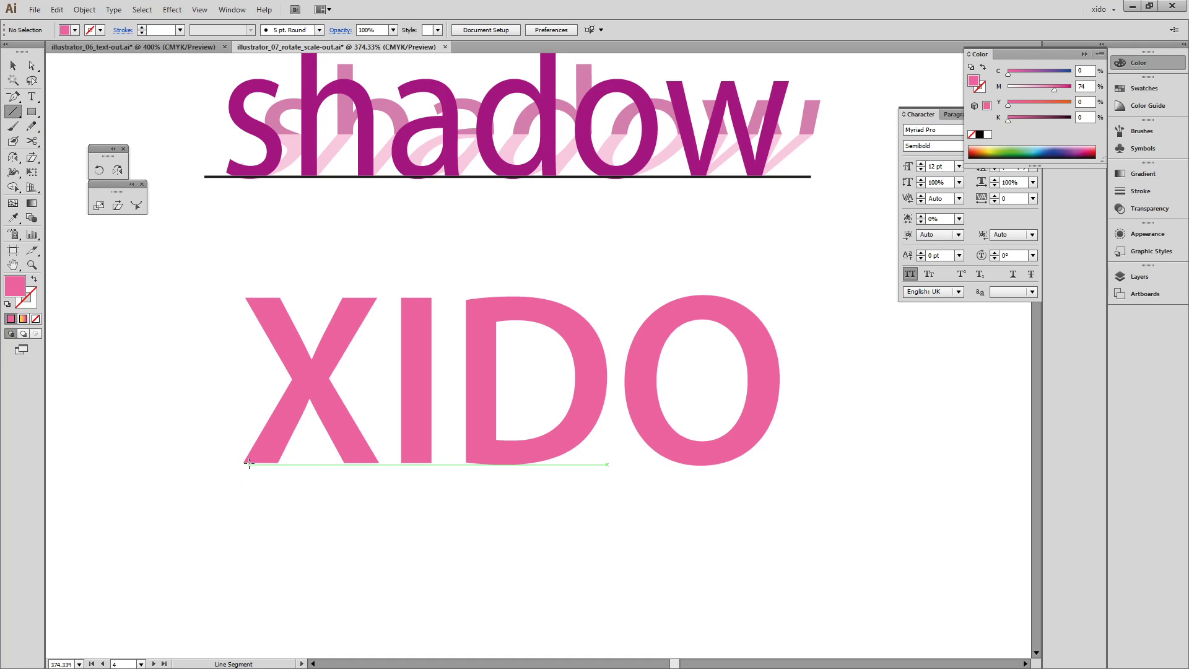
{"action": "left_click_drag", "start_coordinate": [244, 462], "coordinate": [970, 427]}
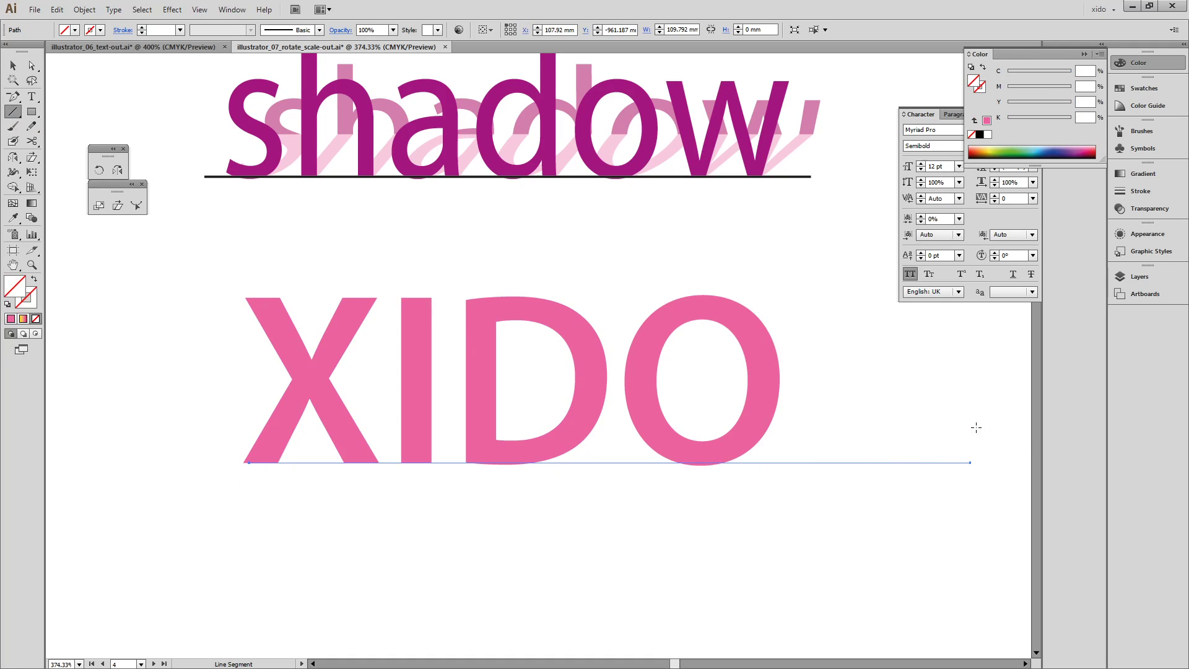
{"action": "key", "text": "d"}
{"action": "key", "text": "v"}
{"action": "left_click_drag", "start_coordinate": [892, 462], "coordinate": [762, 465]}
{"action": "left_click", "coordinate": [852, 518]}
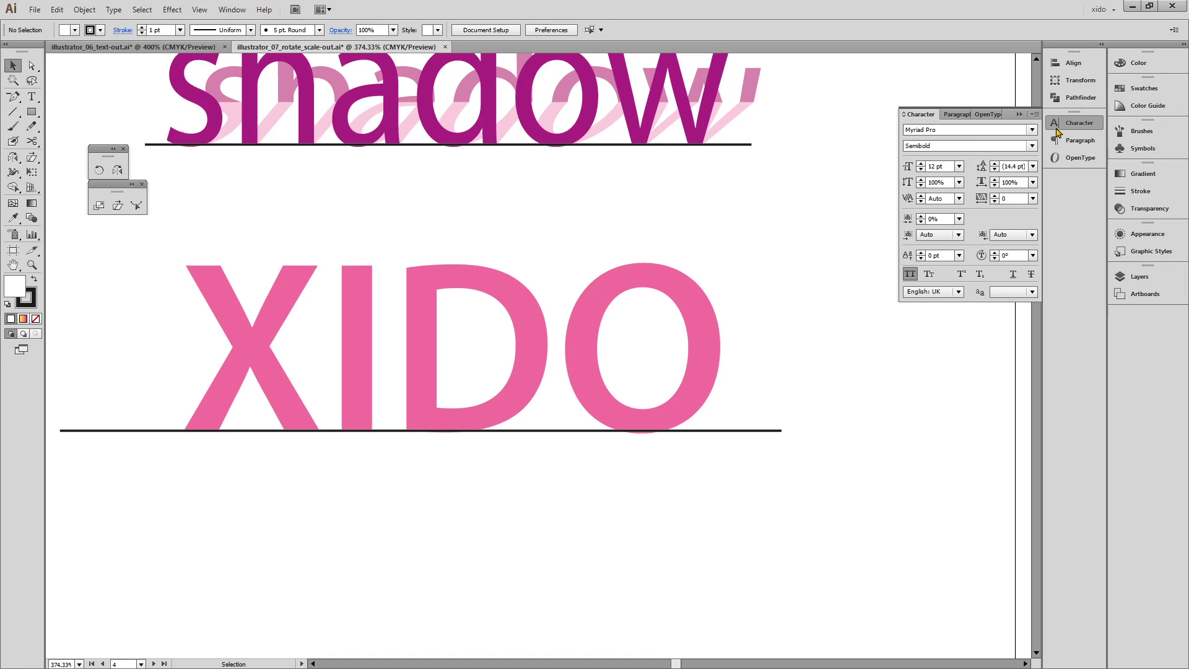
- Duplicate the baseline upward so the copy crosses the XIDO letters slightly above their middle
{"action": "left_click", "coordinate": [870, 287]}
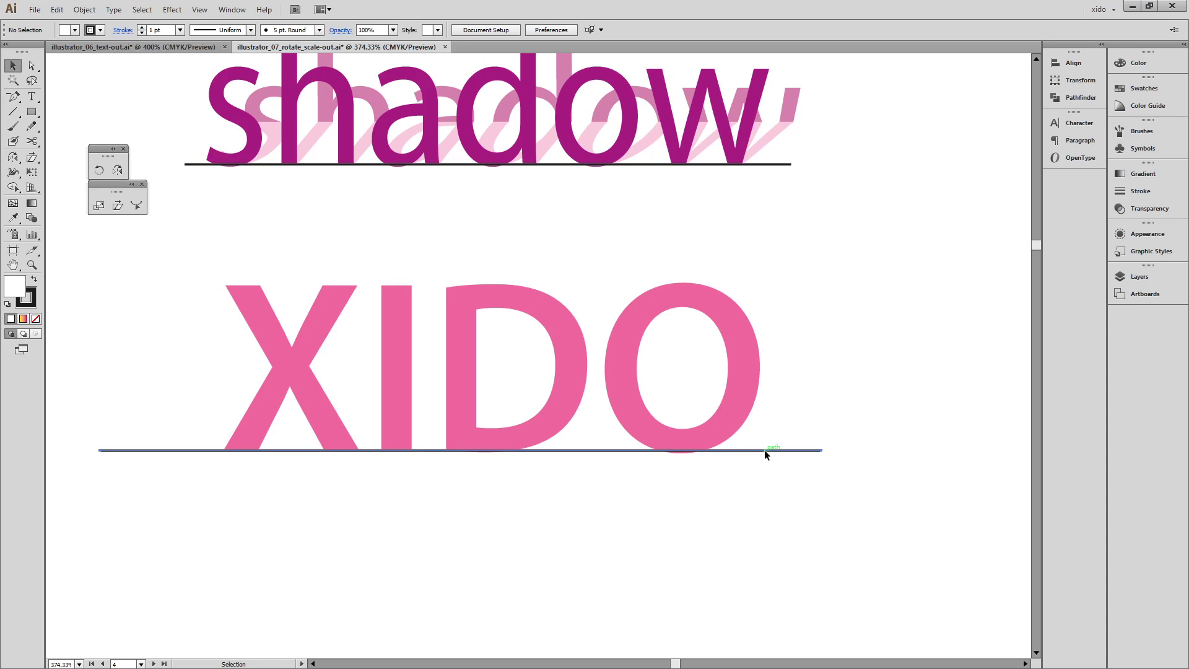
{"action": "left_click_drag", "start_coordinate": [765, 451], "coordinate": [833, 355]}
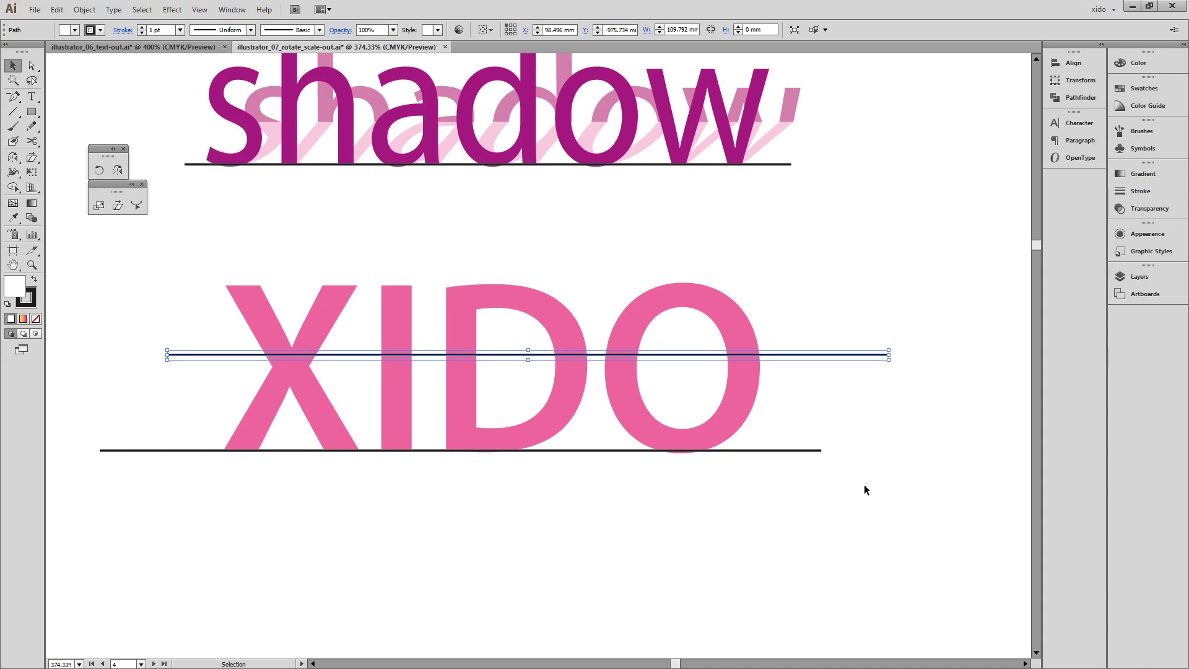
{"action": "left_click", "coordinate": [864, 485]}
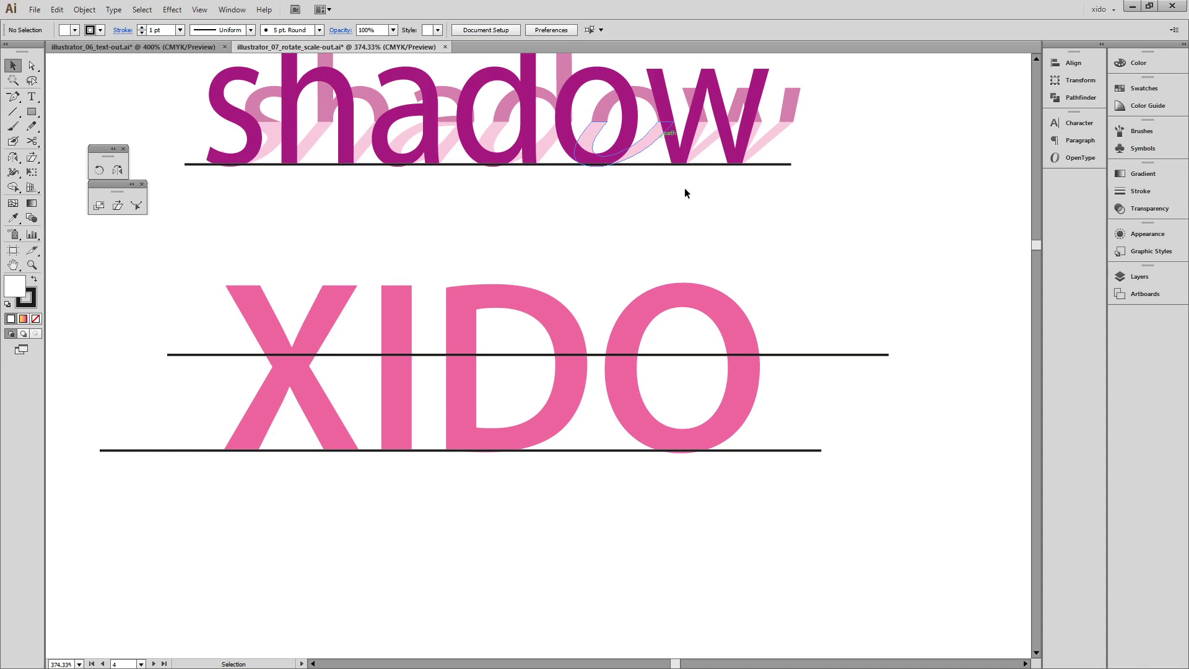
- Hide the XIDO letter group, leaving only the two horizontal lines in the work area
{"action": "left_click", "coordinate": [722, 318]}
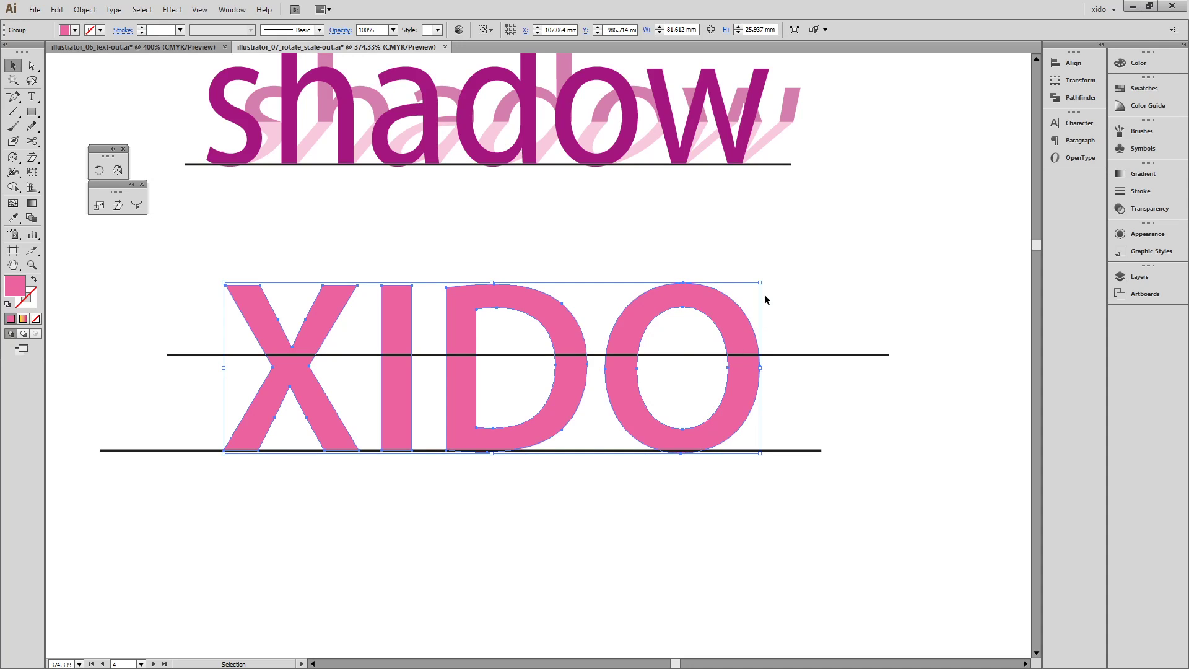
{"action": "key", "text": "a"}
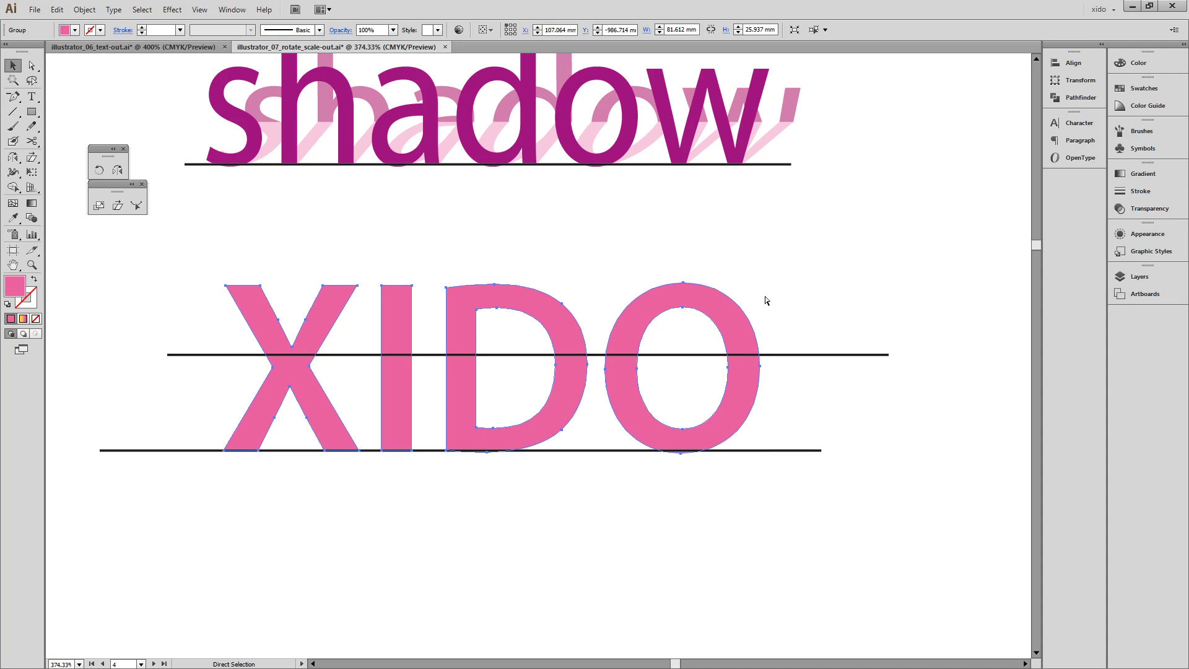
{"action": "key", "text": "v"}
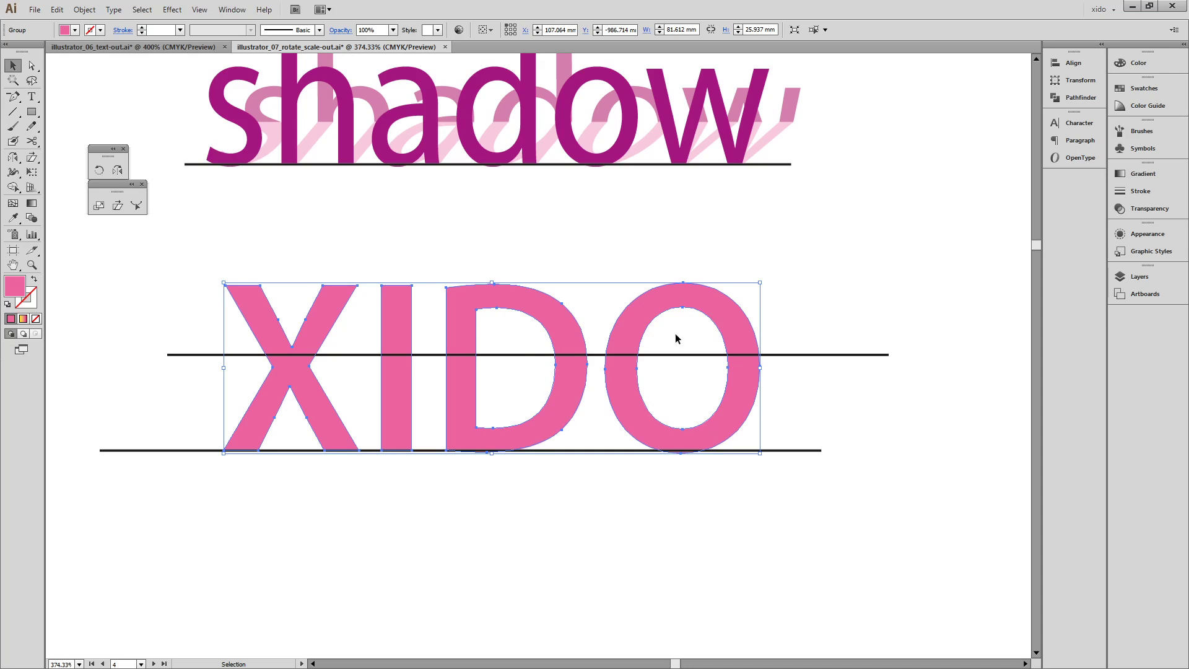
{"action": "left_click", "coordinate": [57, 10]}
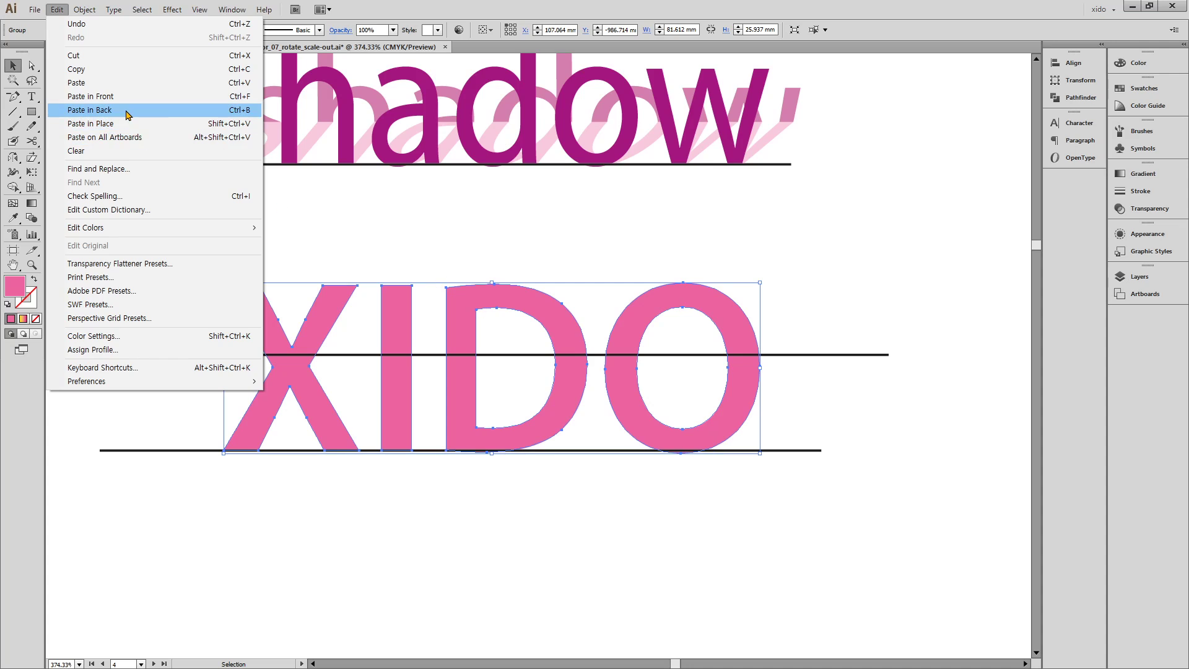
{"action": "mouse_move", "coordinate": [84, 10]}
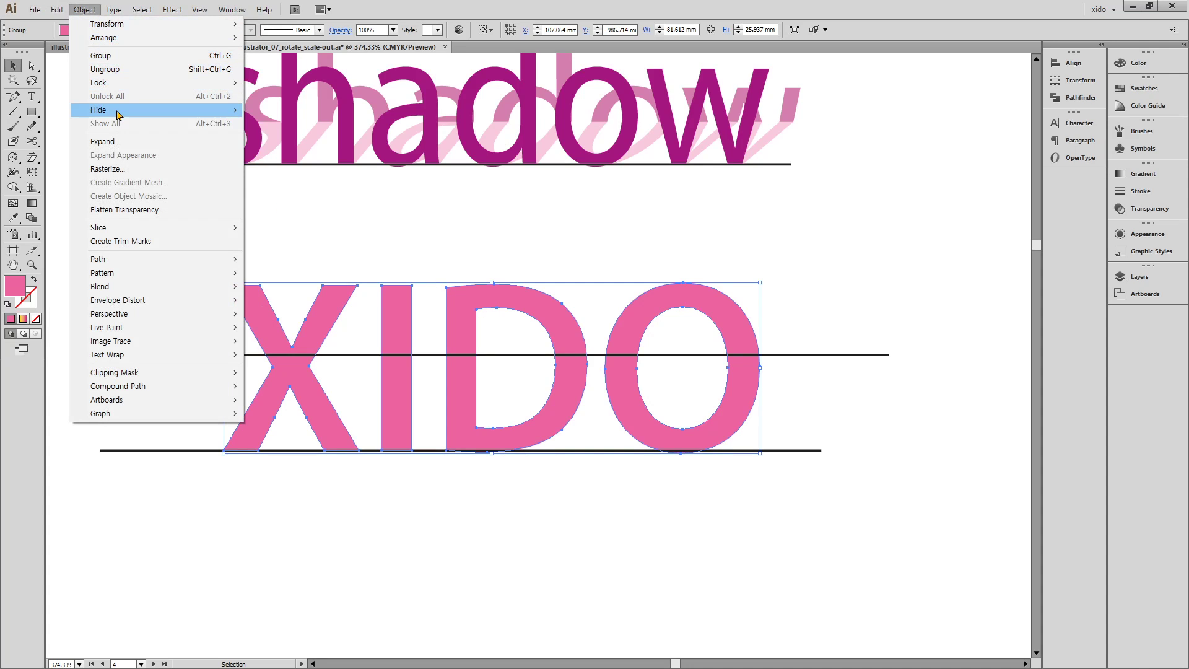
{"action": "mouse_move", "coordinate": [120, 110]}
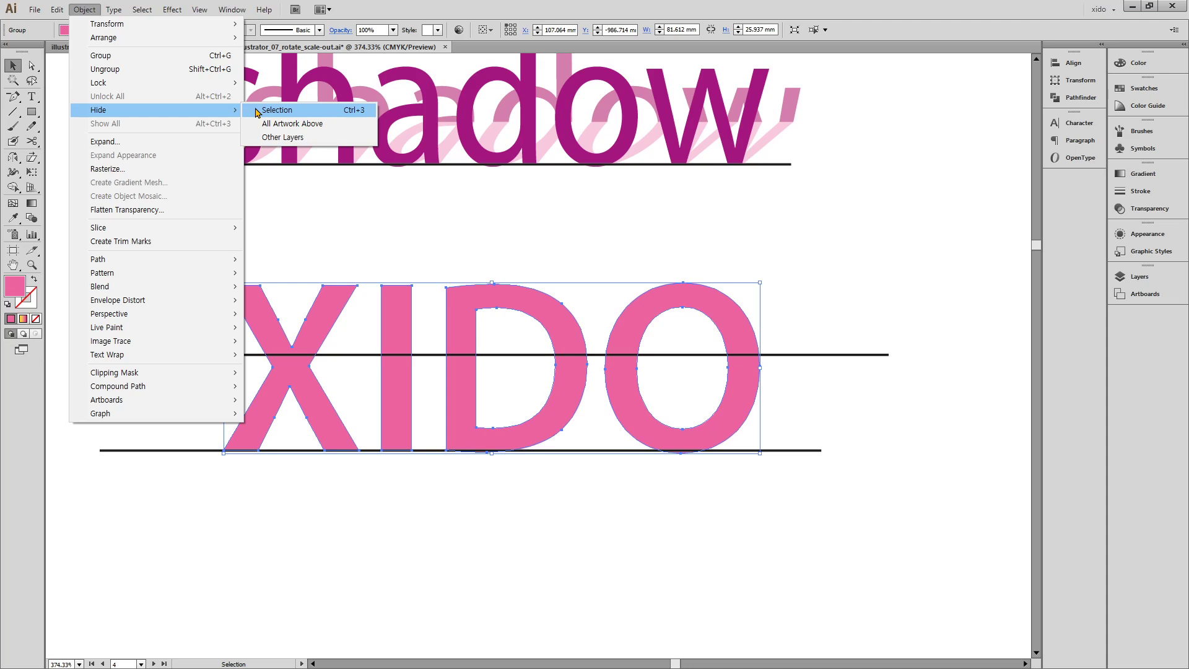
{"action": "left_click", "coordinate": [277, 110]}
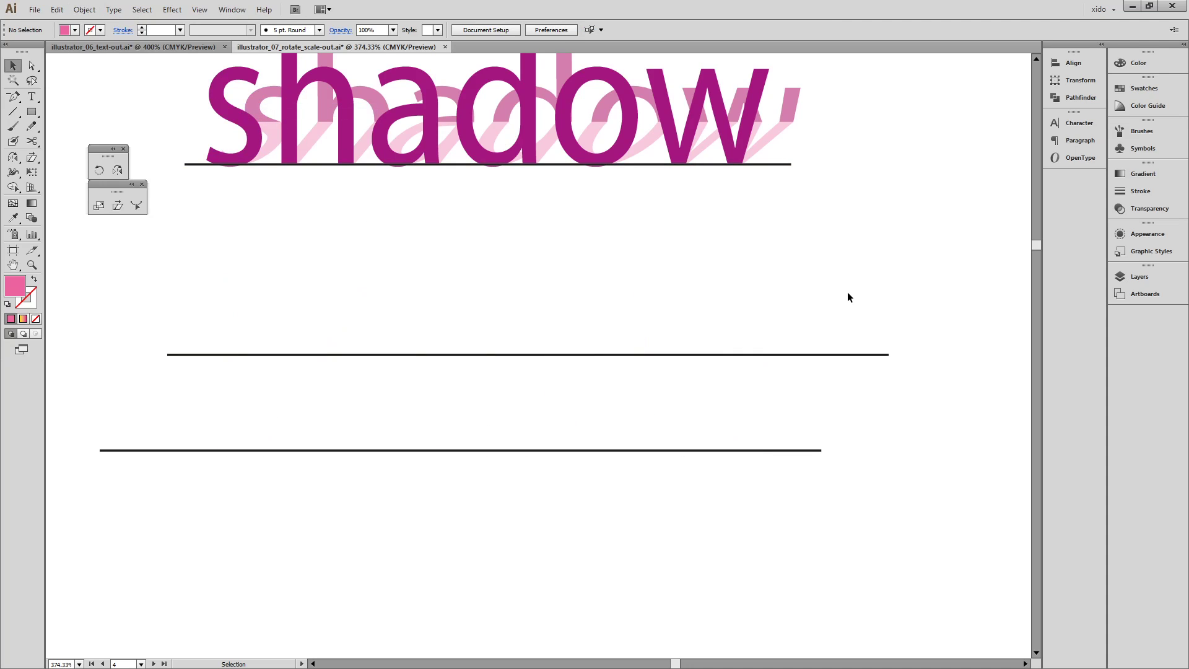
- Show the hidden XIDO letters again and activate the Shear tool with the letter group selected
{"action": "key", "text": "ctrl+alt+3"}
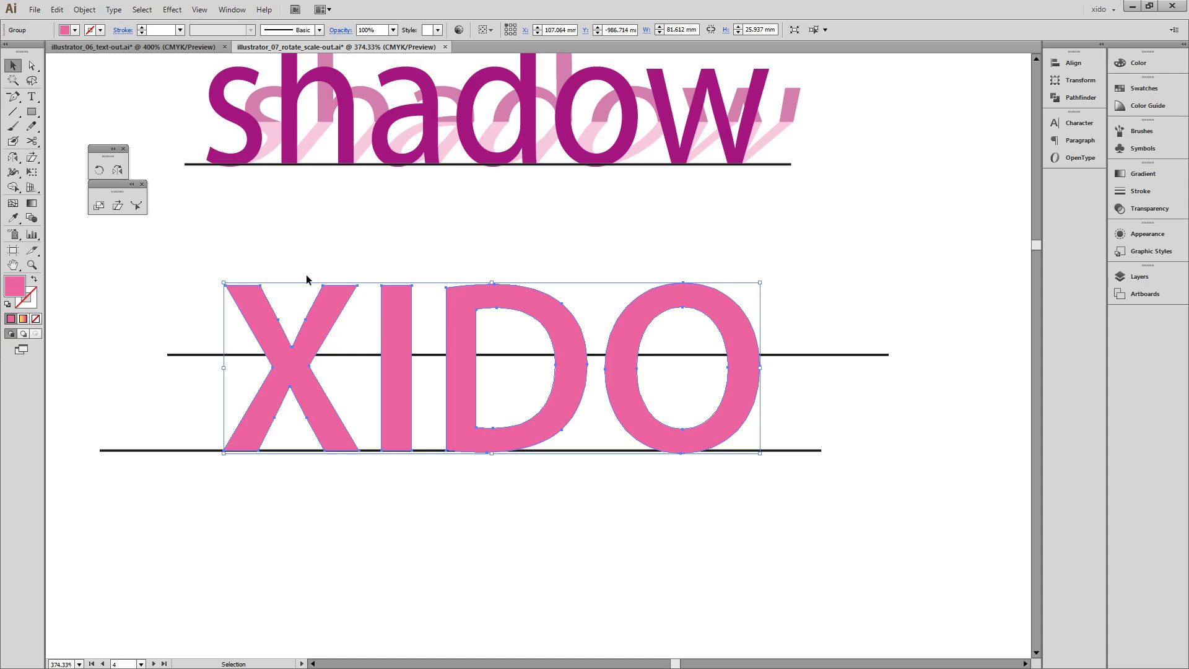
{"action": "key", "text": "ctrl+space"}
{"action": "left_click_drag", "start_coordinate": [171, 235], "coordinate": [876, 492]}
{"action": "left_click", "coordinate": [123, 212]}
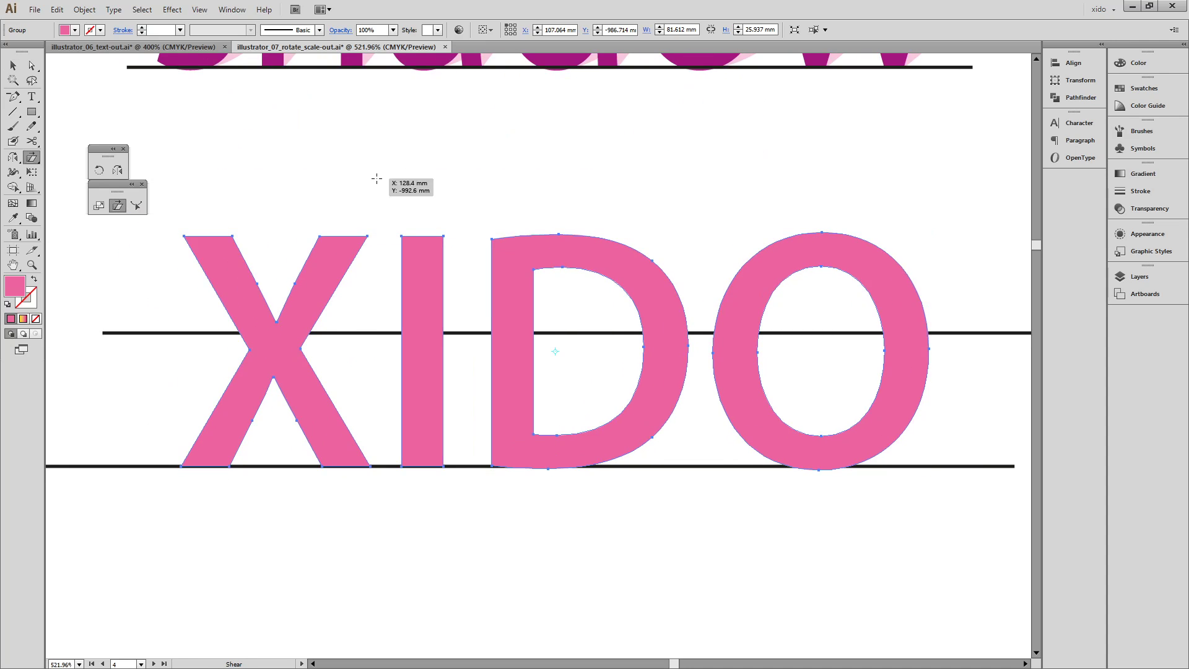
- Try a freehand horizontal shear of the XIDO letters about their centre, and undo it
{"action": "left_click_drag", "start_coordinate": [380, 177], "coordinate": [645, 172]}
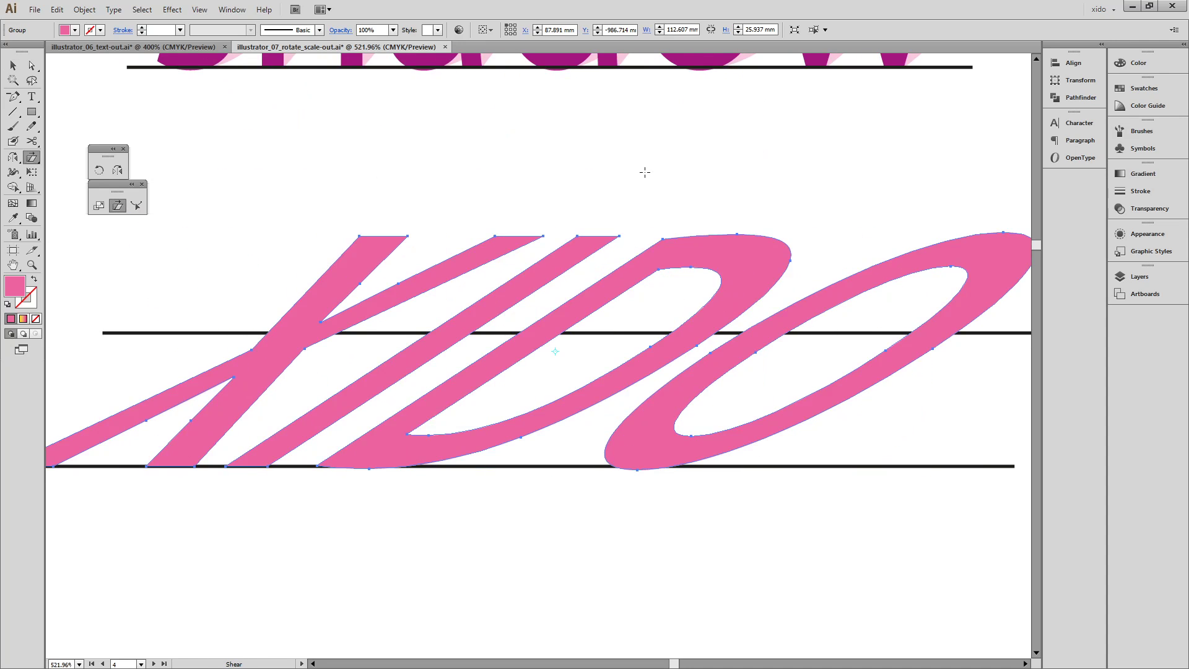
{"action": "key", "text": "ctrl+z"}
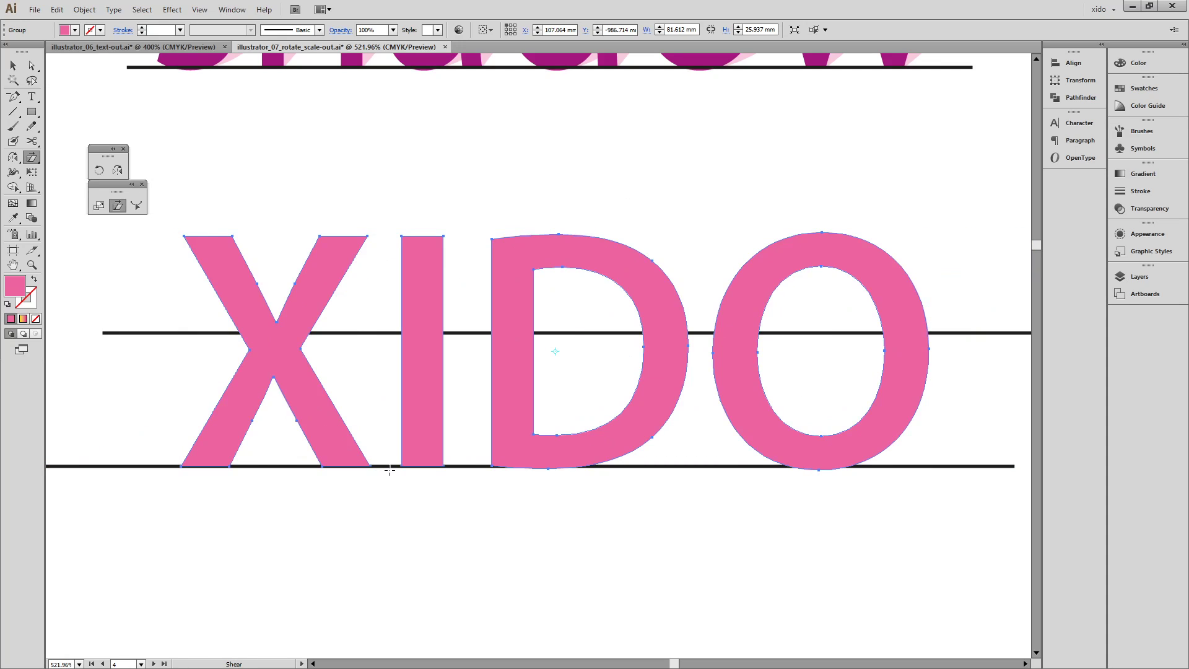
- In Outline view, create a copy of XIDO sheared 50° along the horizontal axis from the lower-left anchor of the I
{"action": "key", "text": "ctrl+y"}
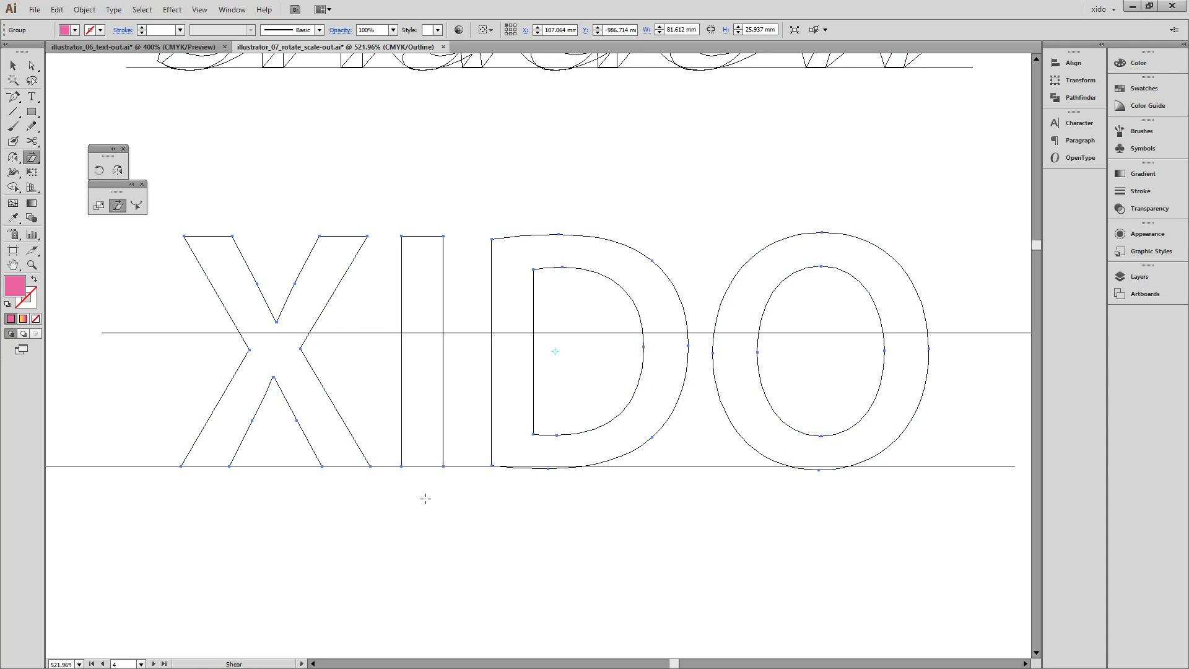
{"action": "key", "text": "ctrl+space"}
{"action": "left_click_drag", "start_coordinate": [372, 438], "coordinate": [446, 483]}
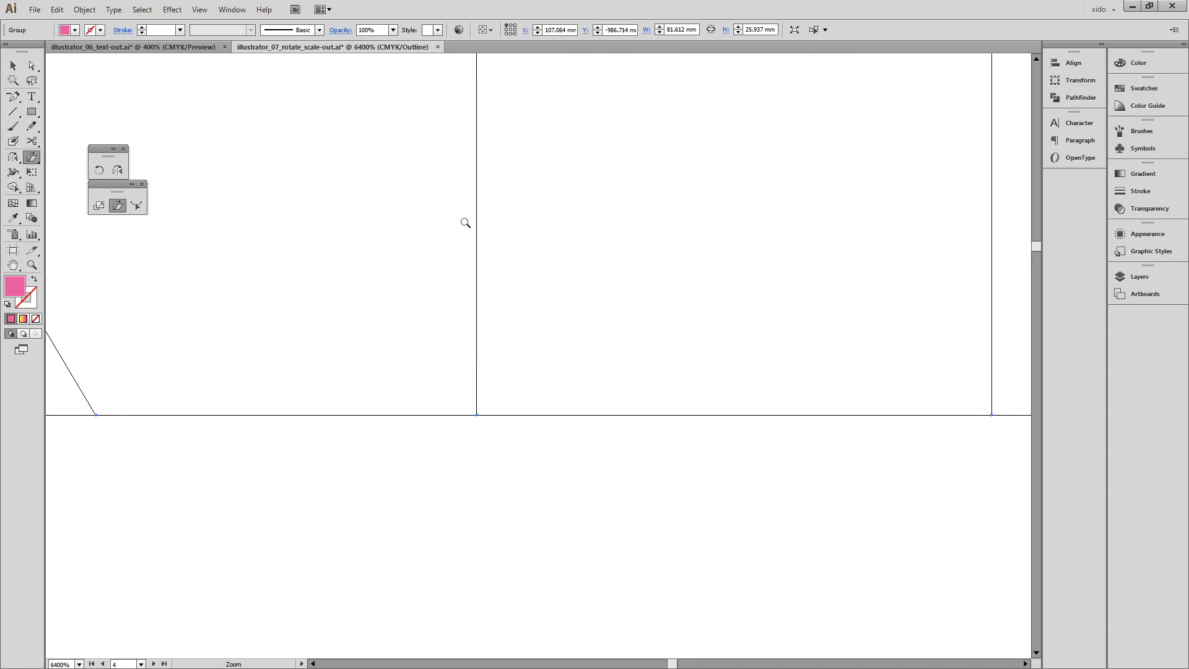
{"action": "left_click", "coordinate": [476, 414], "text": "alt"}
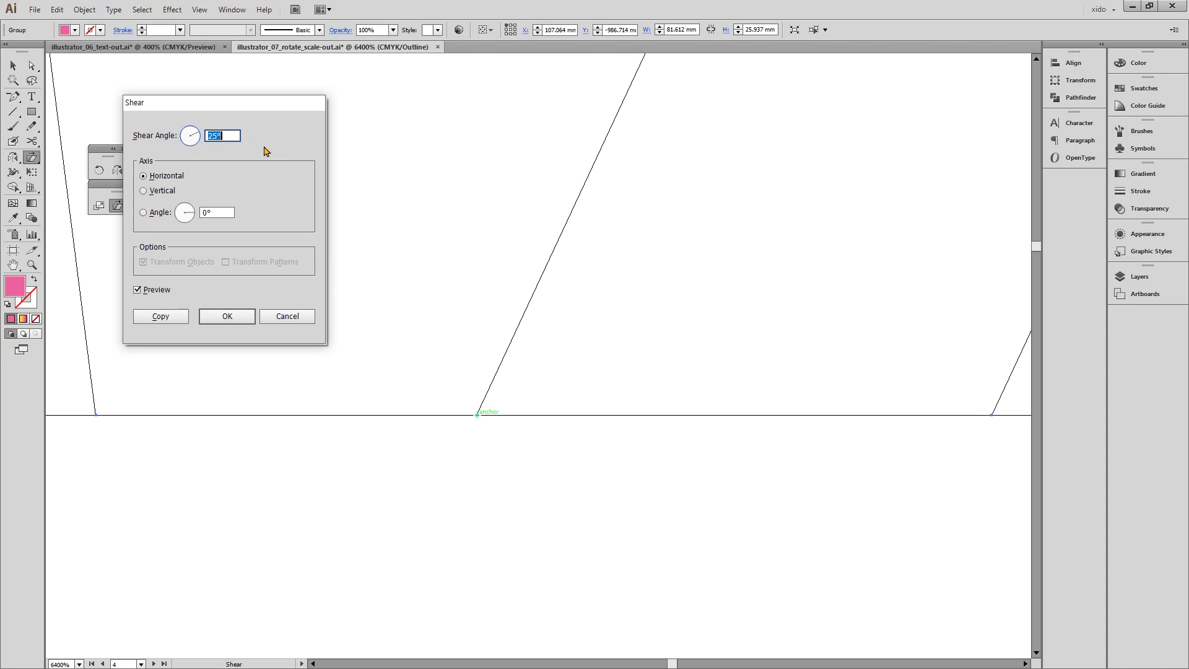
{"action": "type", "text": "50"}
{"action": "left_click", "coordinate": [163, 178]}
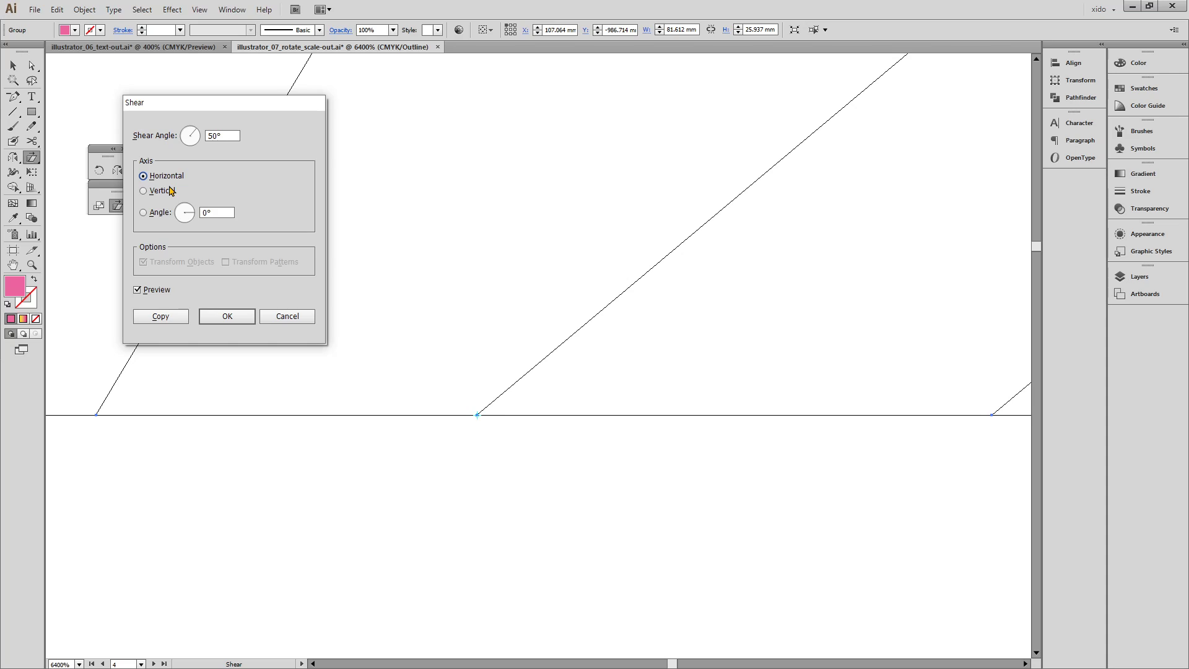
{"action": "left_click", "coordinate": [172, 322]}
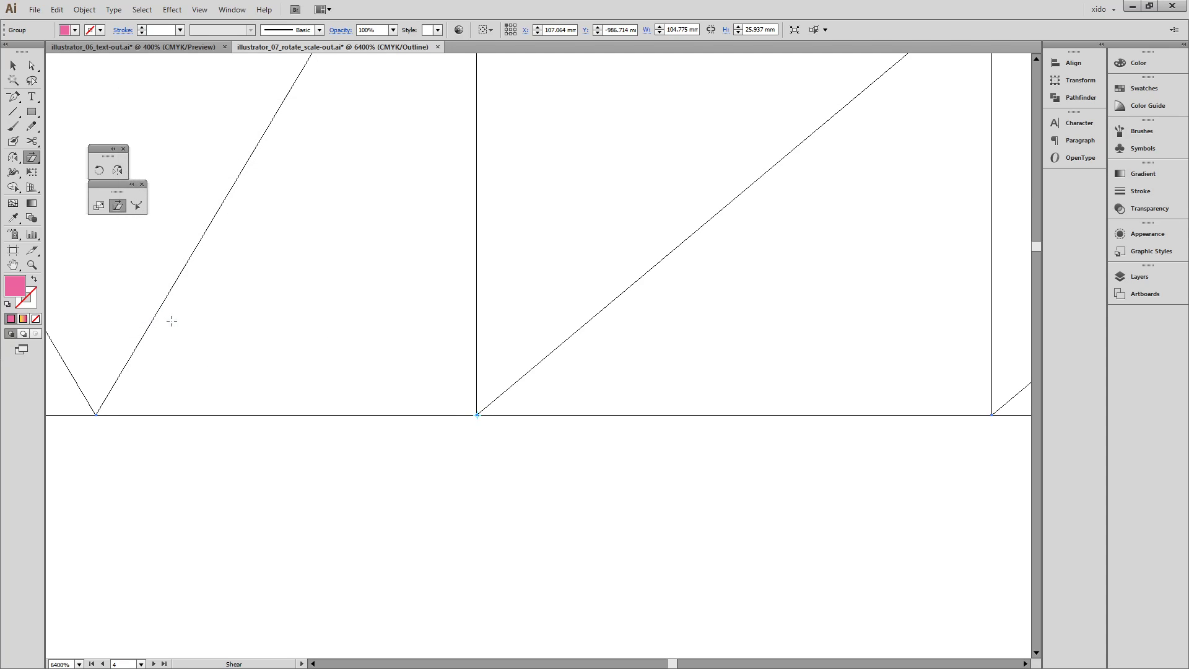
- Return to Preview and take the upright XIDO letters out of view, leaving the sheared copy over the two lines
{"action": "key", "text": "ctrl+y"}
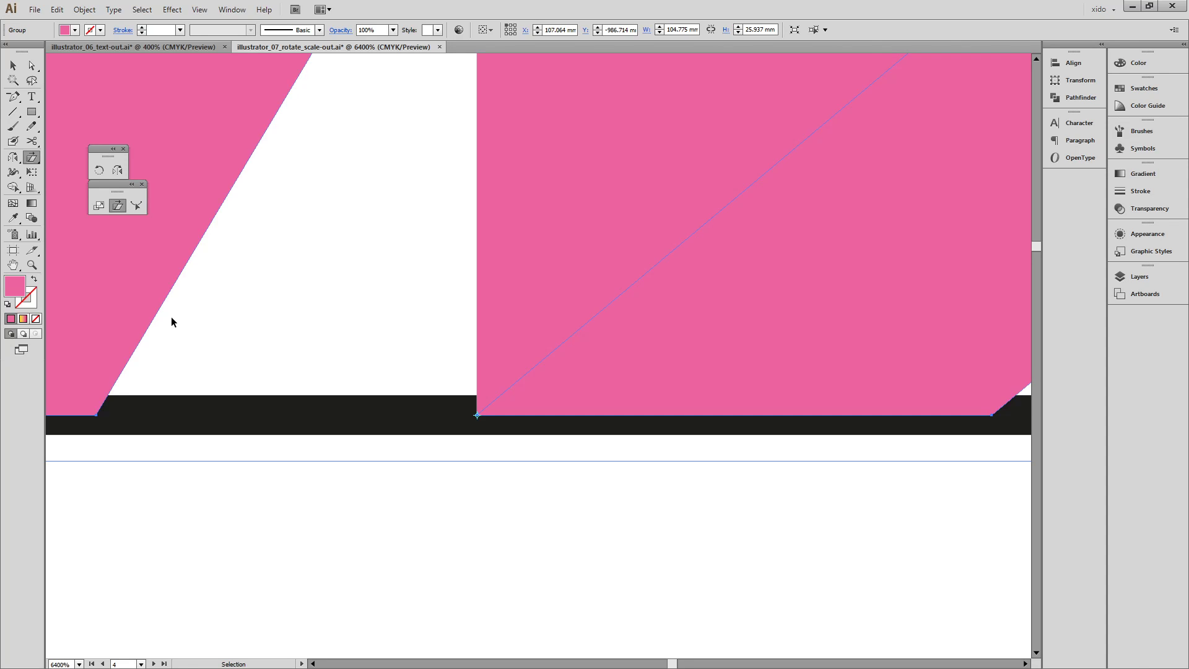
{"action": "key", "text": "ctrl+minus"}
{"action": "key", "text": "ctrl+minus"}
{"action": "key", "text": "ctrl+minus"}
{"action": "key", "text": "ctrl+minus"}
{"action": "key", "text": "ctrl+minus"}
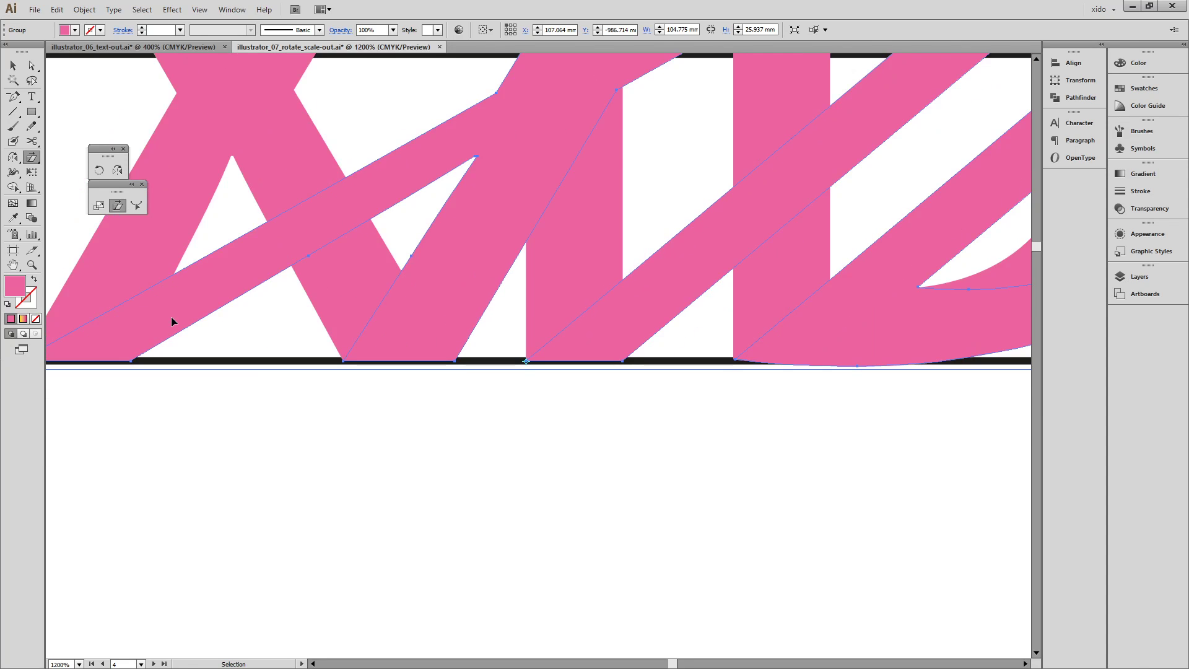
{"action": "key", "text": "v"}
{"action": "left_click_drag", "start_coordinate": [735, 270], "coordinate": [536, 422]}
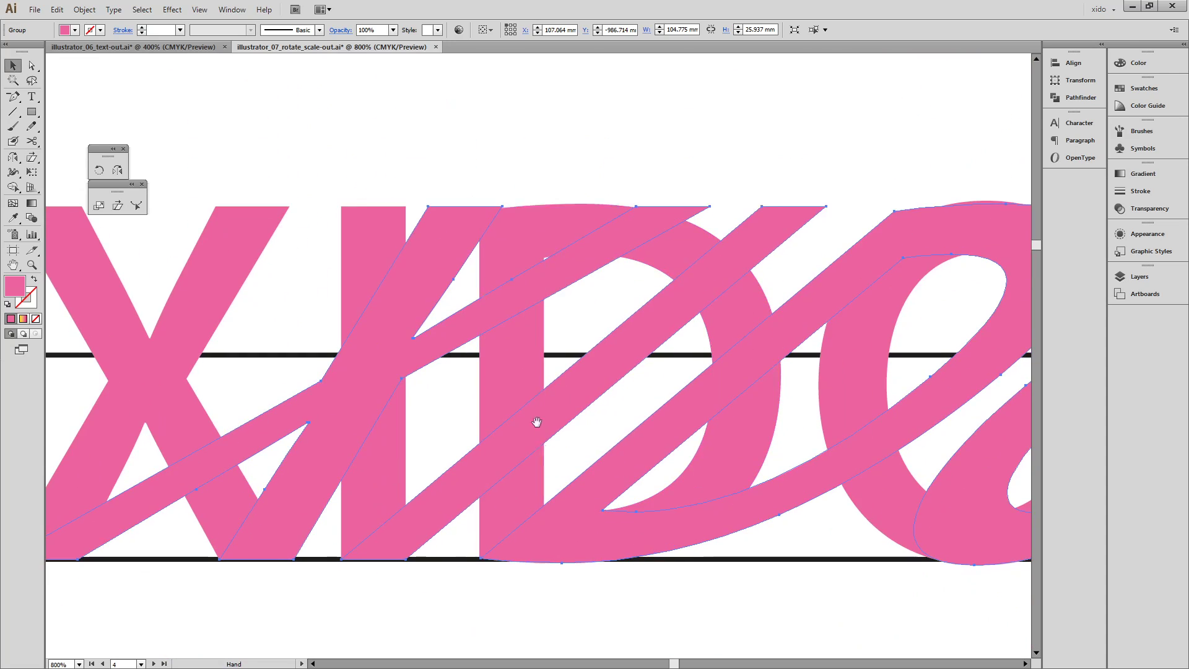
{"action": "key", "text": "ctrl+z"}
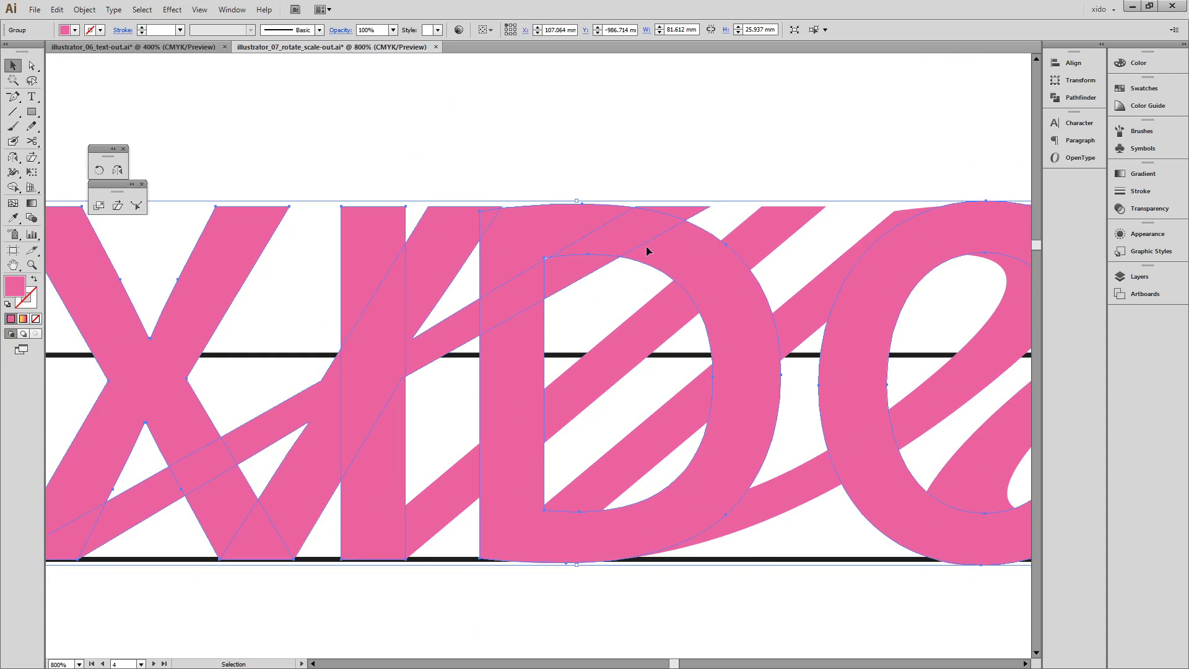
{"action": "key", "text": "ctrl+shift+z"}
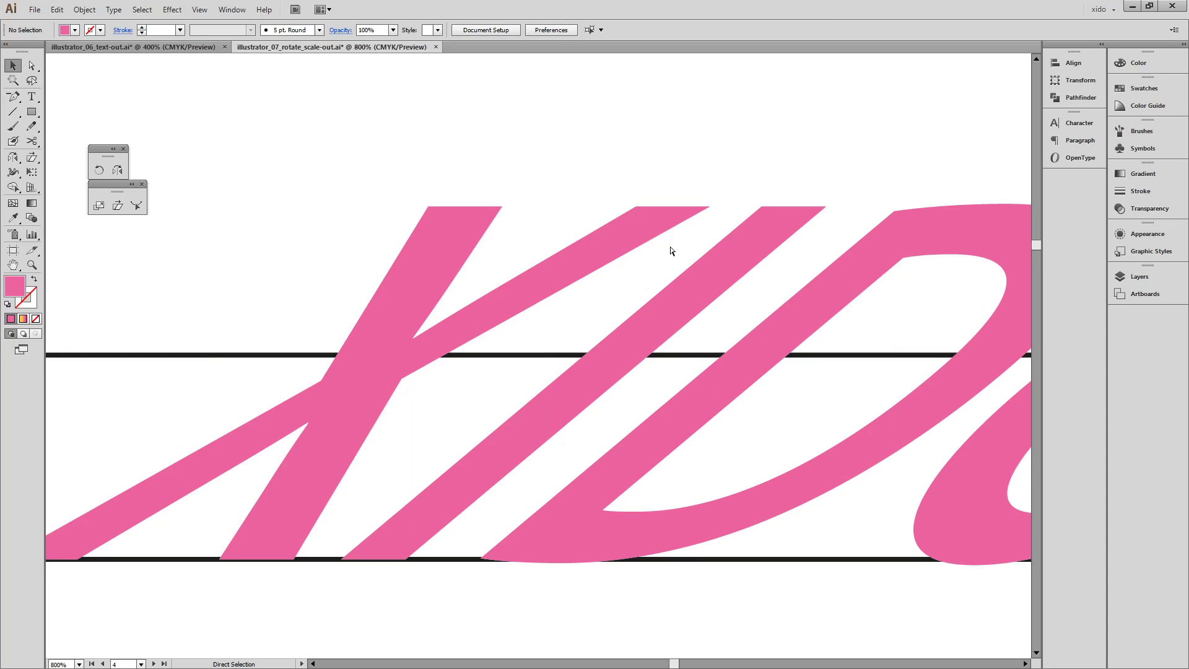
- Divide the sheared XIDO letters along the upper horizontal line with Pathfinder Divide
{"action": "key", "text": "ctrl+minus"}
{"action": "key", "text": "ctrl+minus"}
{"action": "key", "text": "ctrl+shift+a"}
{"action": "key", "text": "ctrl+minus"}
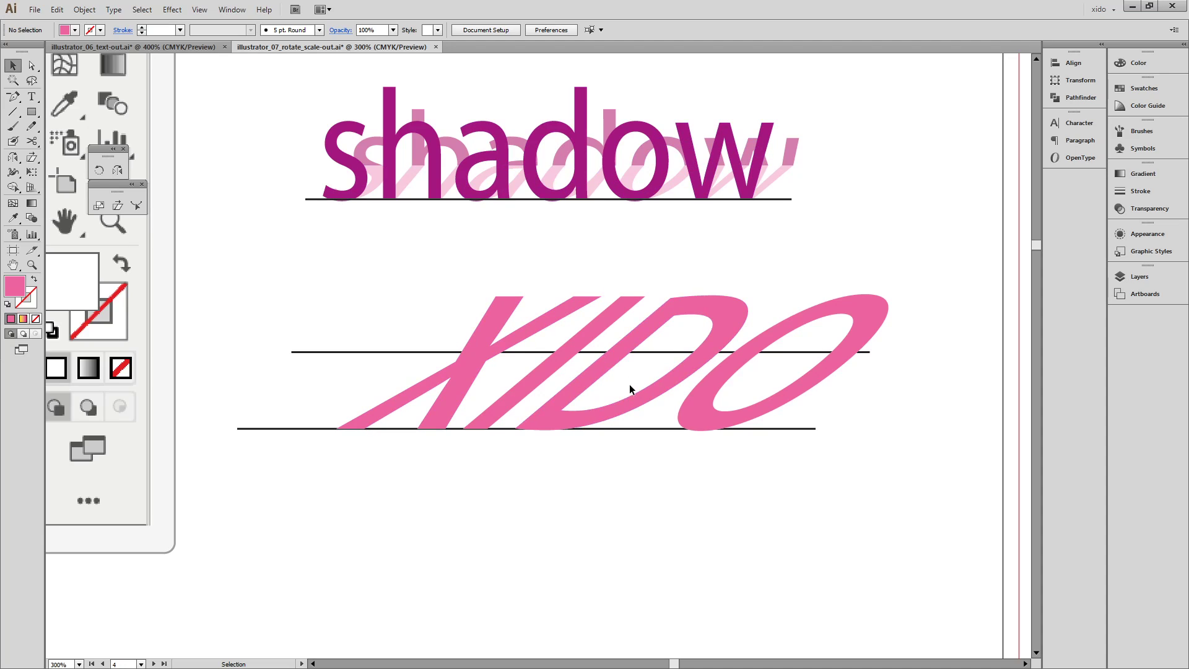
{"action": "left_click", "coordinate": [656, 352]}
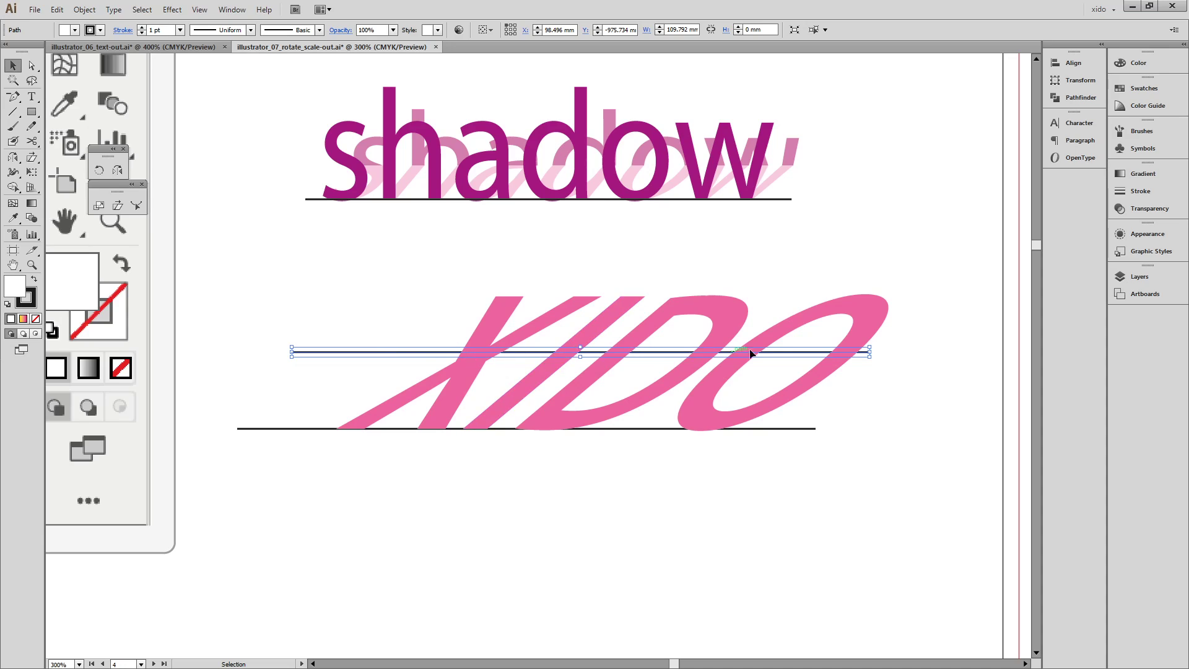
{"action": "left_click", "coordinate": [870, 324], "text": "shift"}
{"action": "left_click", "coordinate": [1079, 97]}
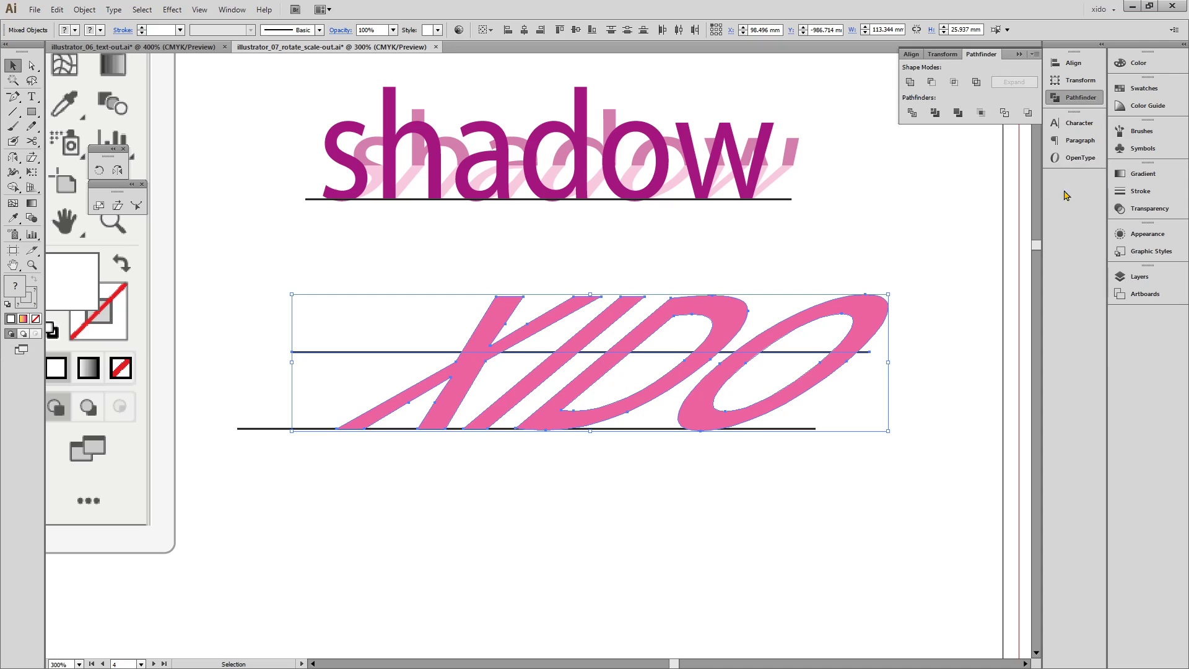
{"action": "left_click", "coordinate": [911, 114]}
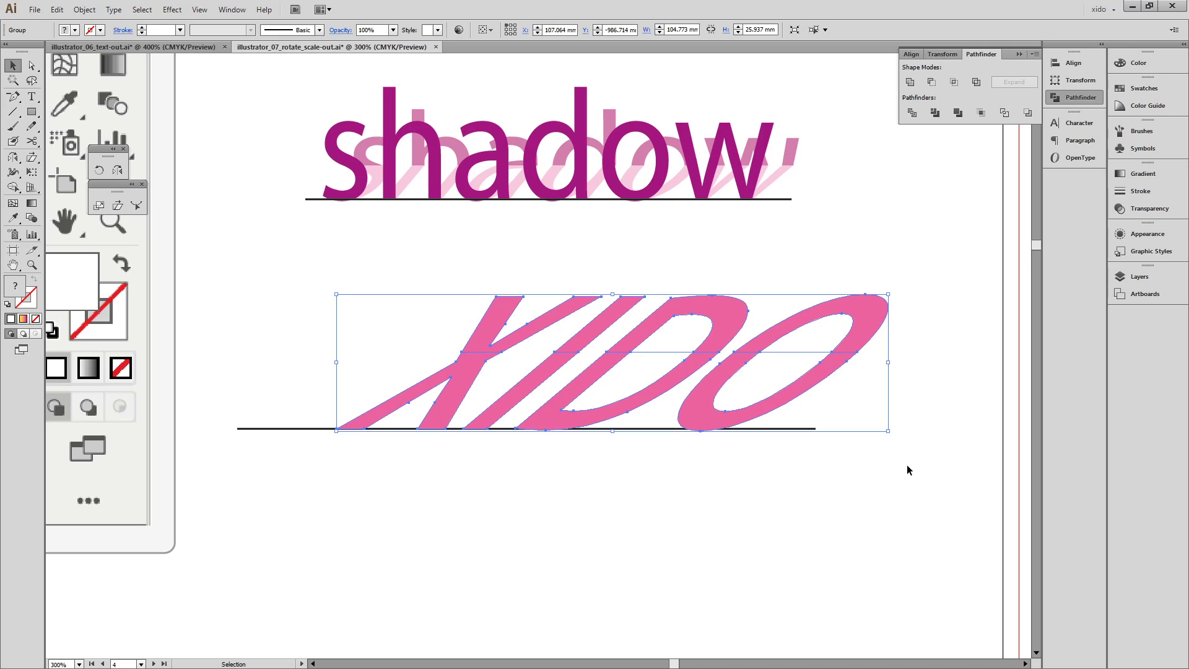
- Ungroup the divided XIDO letters into separate upper and lower pieces and deselect them
{"action": "key", "text": "ctrl+space"}
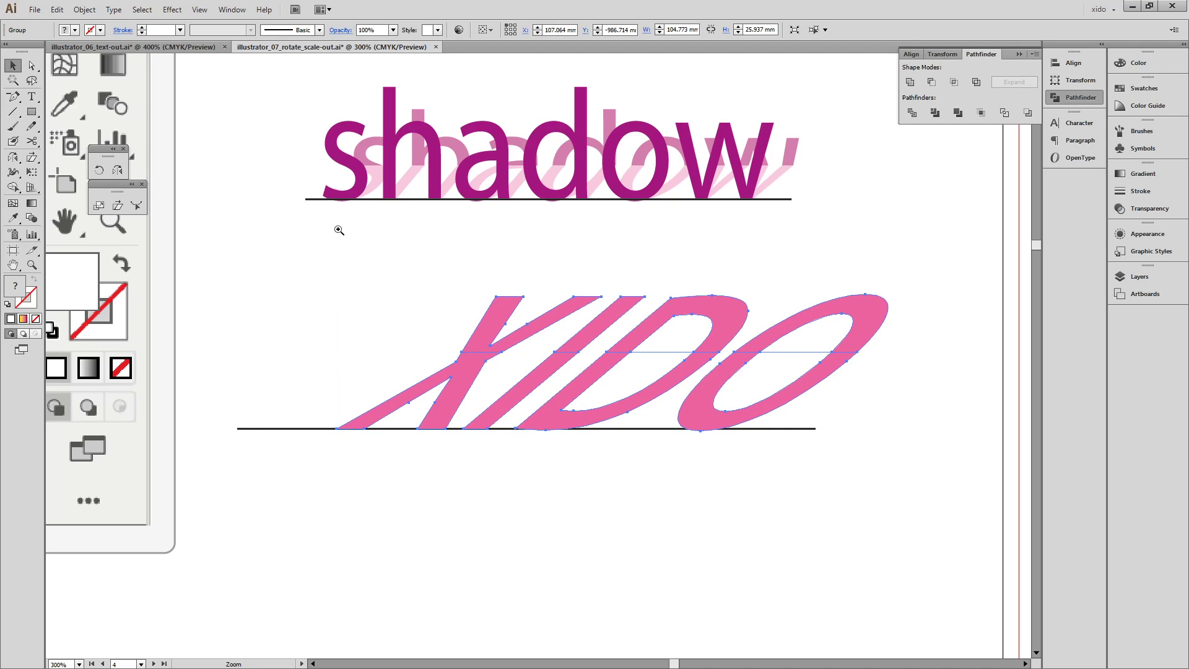
{"action": "left_click_drag", "start_coordinate": [334, 223], "coordinate": [975, 485]}
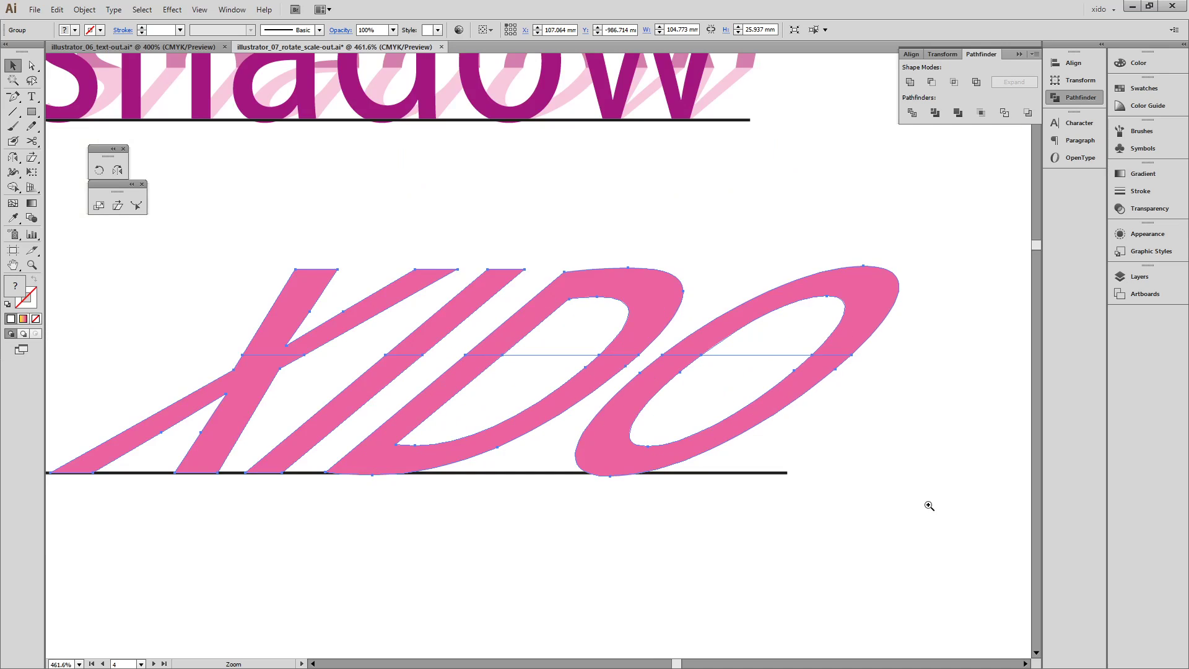
{"action": "left_click", "coordinate": [812, 430]}
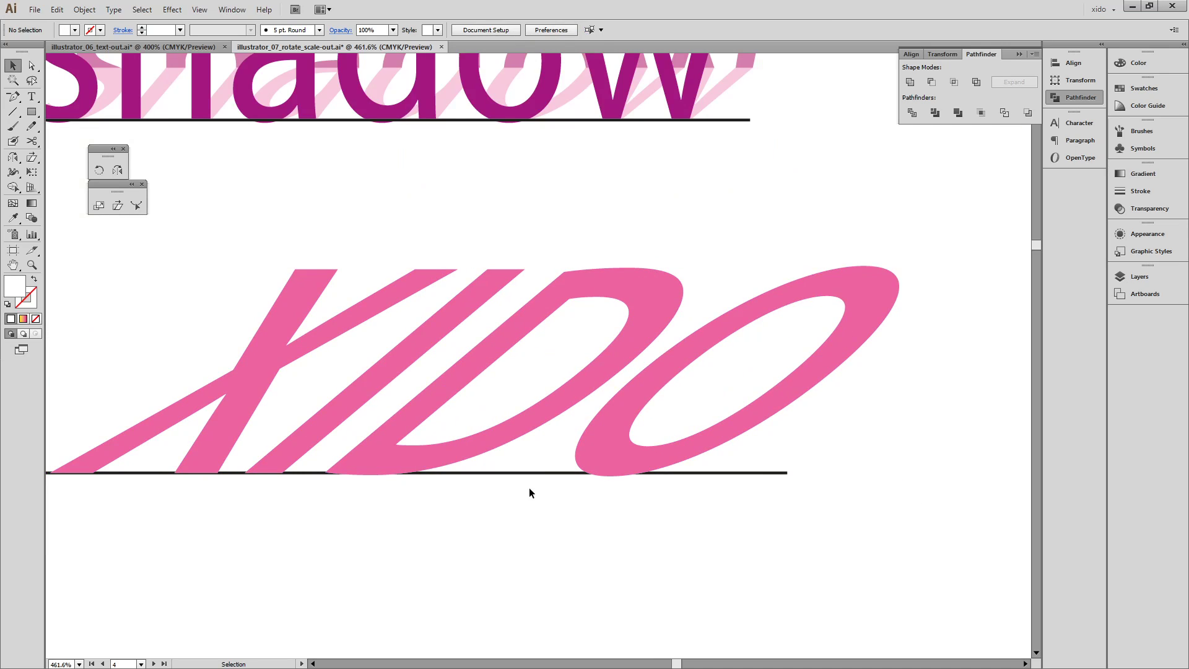
{"action": "left_click", "coordinate": [228, 447]}
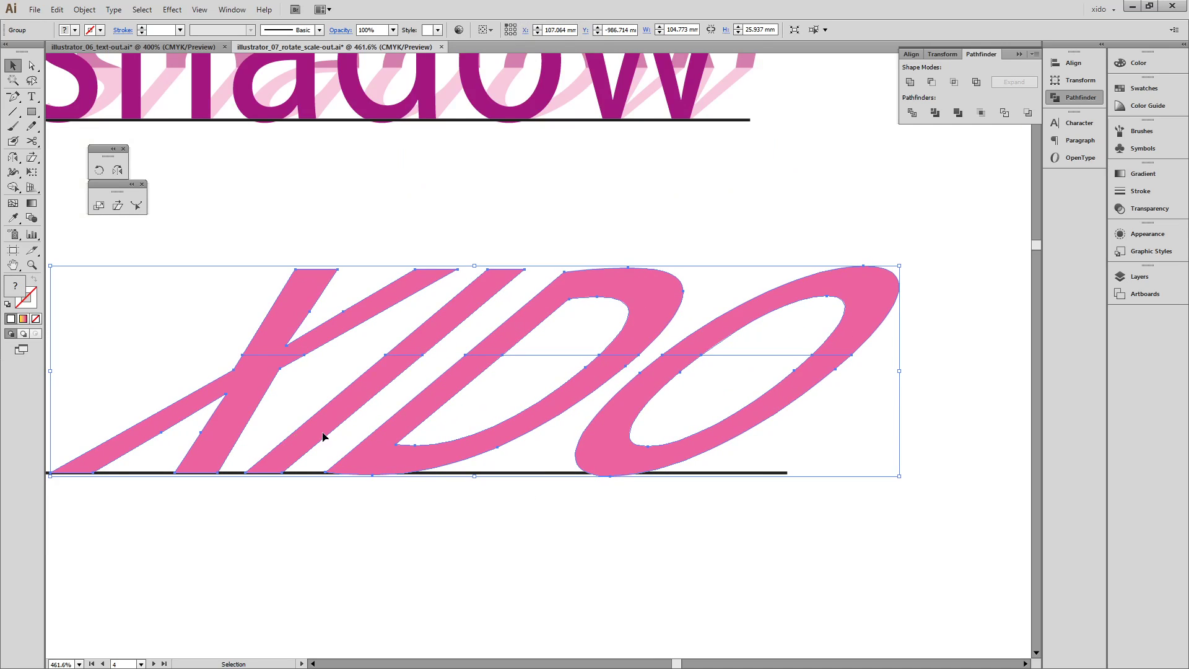
{"action": "right_click", "coordinate": [431, 344]}
{"action": "left_click", "coordinate": [476, 414]}
{"action": "left_click", "coordinate": [244, 459]}
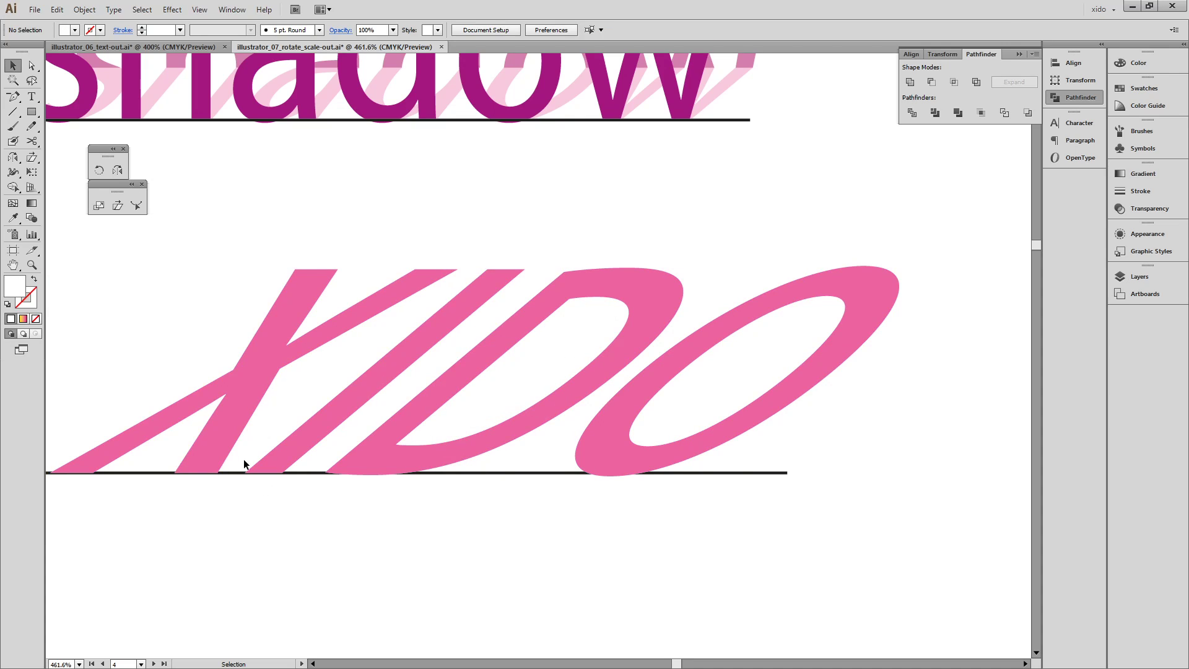
- Group the lower pieces of the sheared XIDO letters and fill the group light pink with magenta at 26%
{"action": "left_click", "coordinate": [225, 421]}
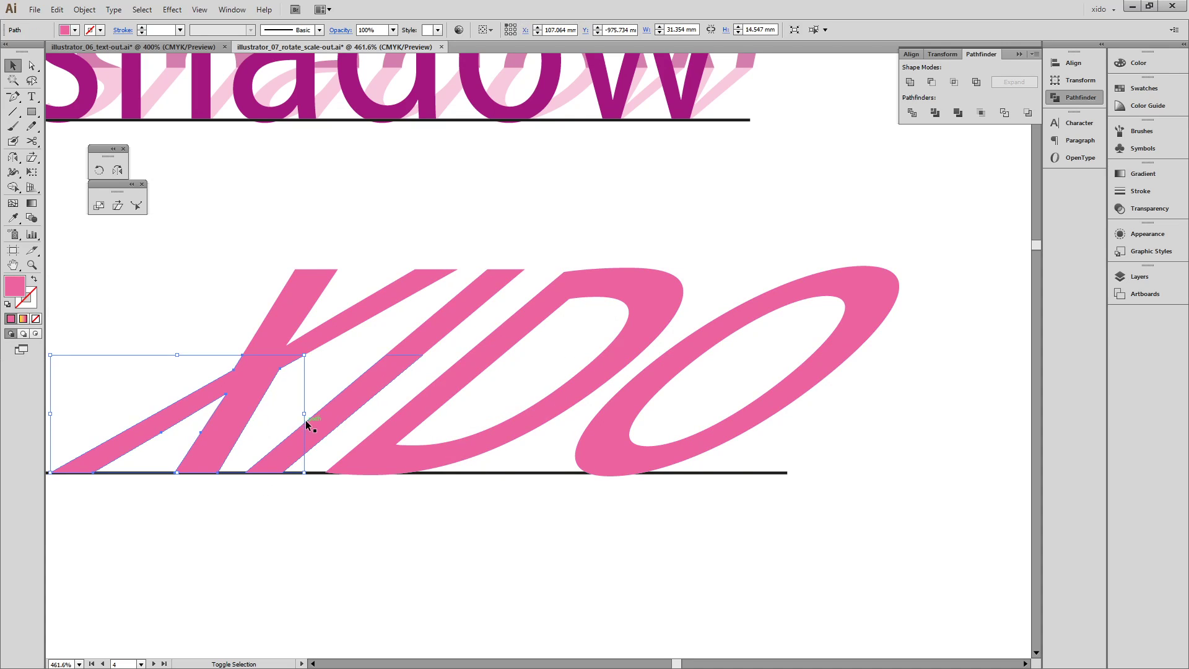
{"action": "left_click", "coordinate": [394, 441], "text": "shift"}
{"action": "left_click", "coordinate": [619, 470], "text": "shift"}
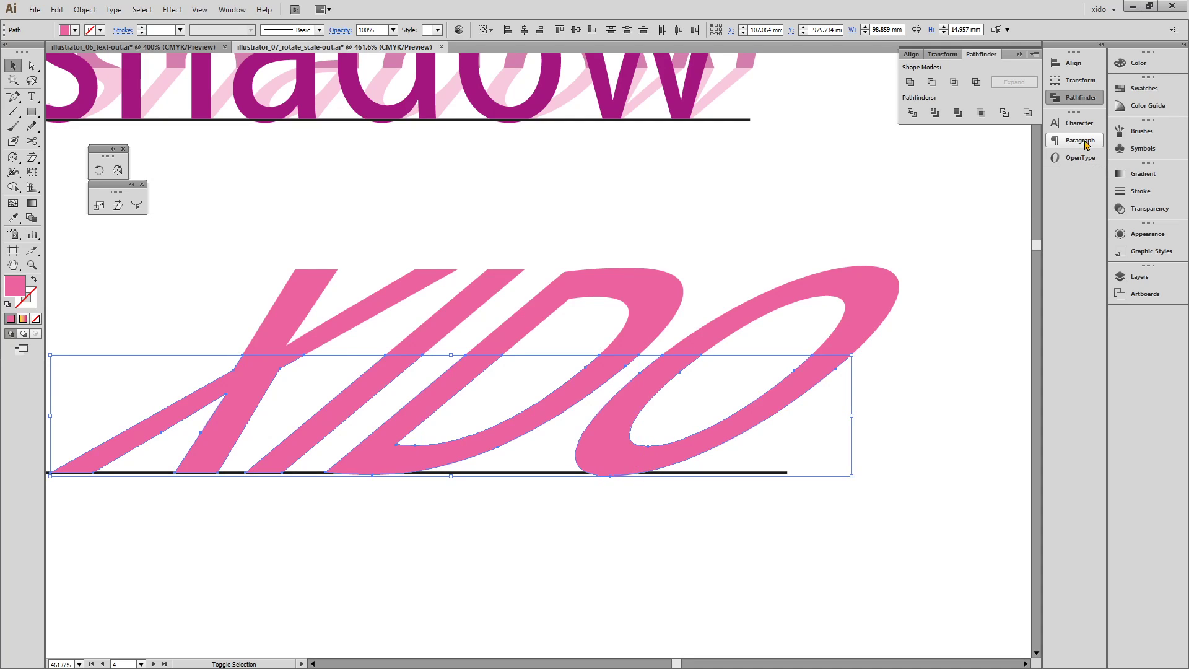
{"action": "key", "text": "ctrl+g"}
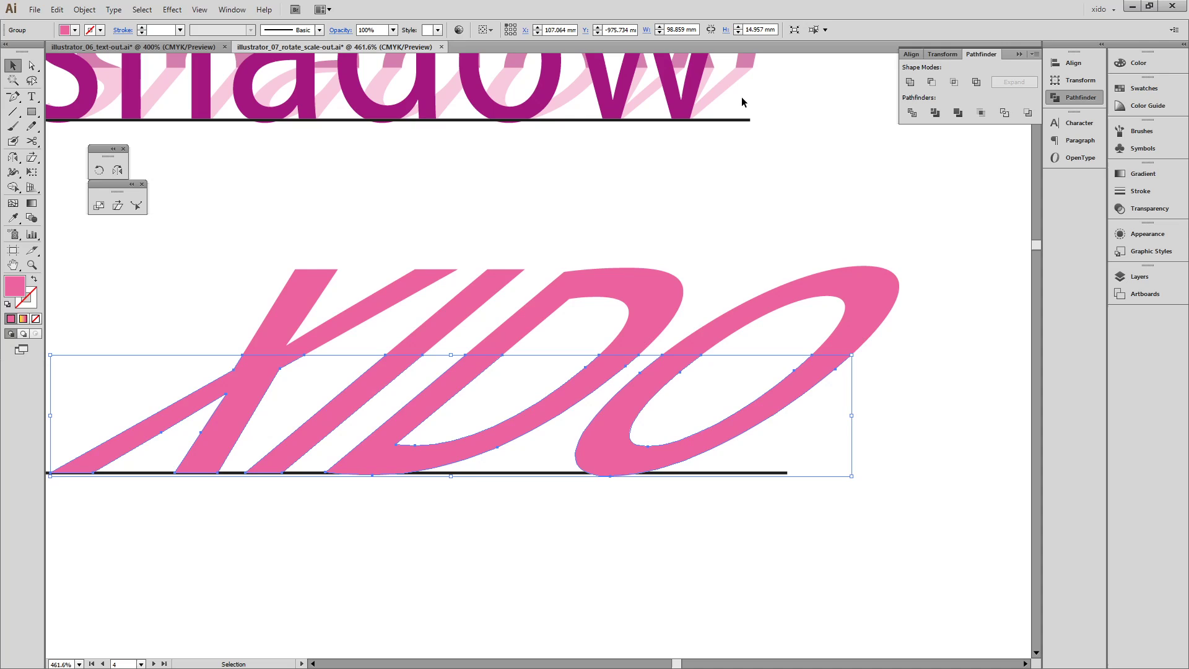
{"action": "left_click", "coordinate": [1138, 63]}
{"action": "left_click", "coordinate": [1024, 87]}
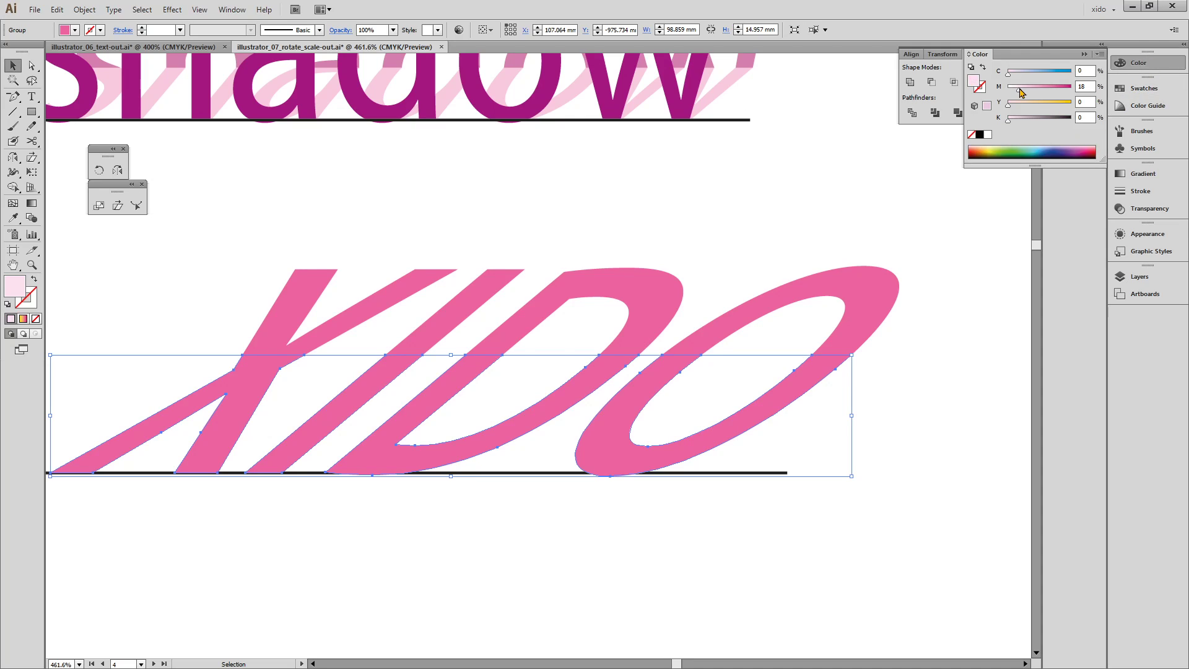
{"action": "left_click", "coordinate": [762, 217]}
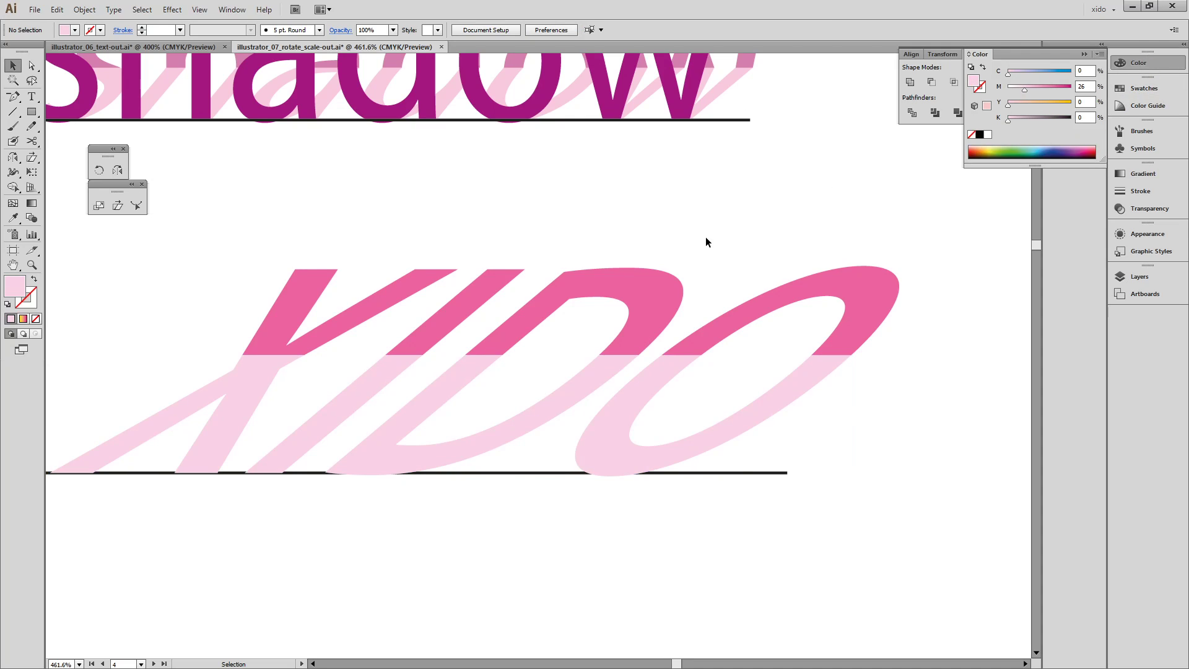
- Group the upper pieces of the sheared XIDO letters and raise the group's yellow fill value to 64%
{"action": "left_click", "coordinate": [306, 293]}
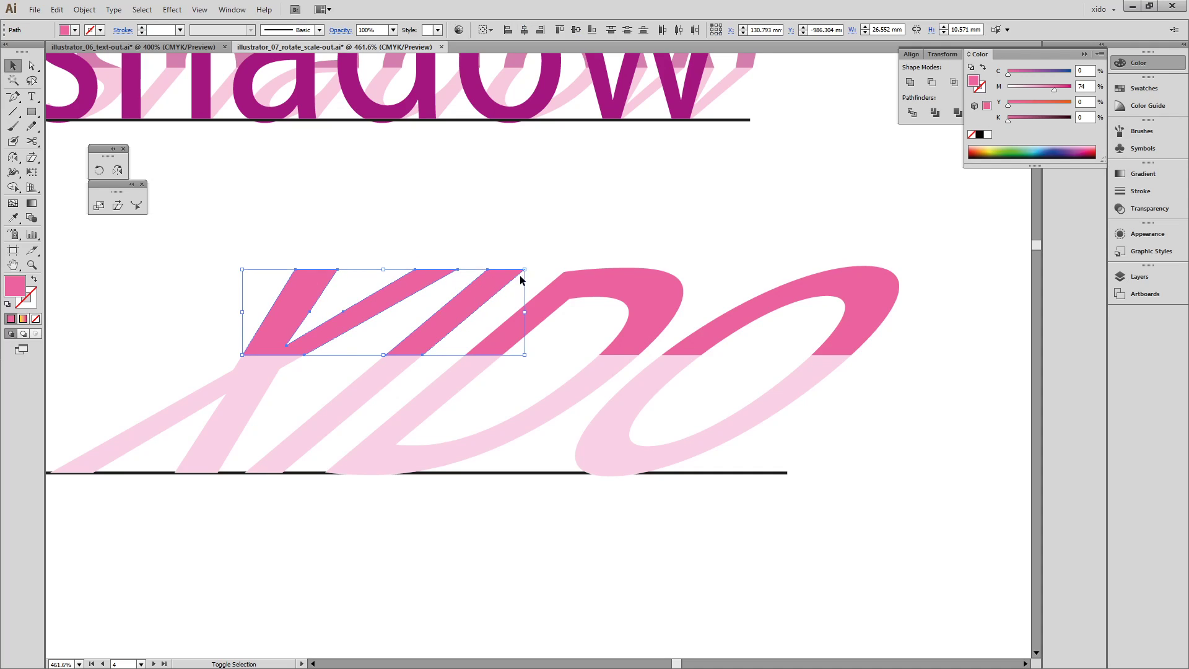
{"action": "left_click", "coordinate": [601, 277], "text": "shift"}
{"action": "left_click", "coordinate": [852, 280], "text": "shift"}
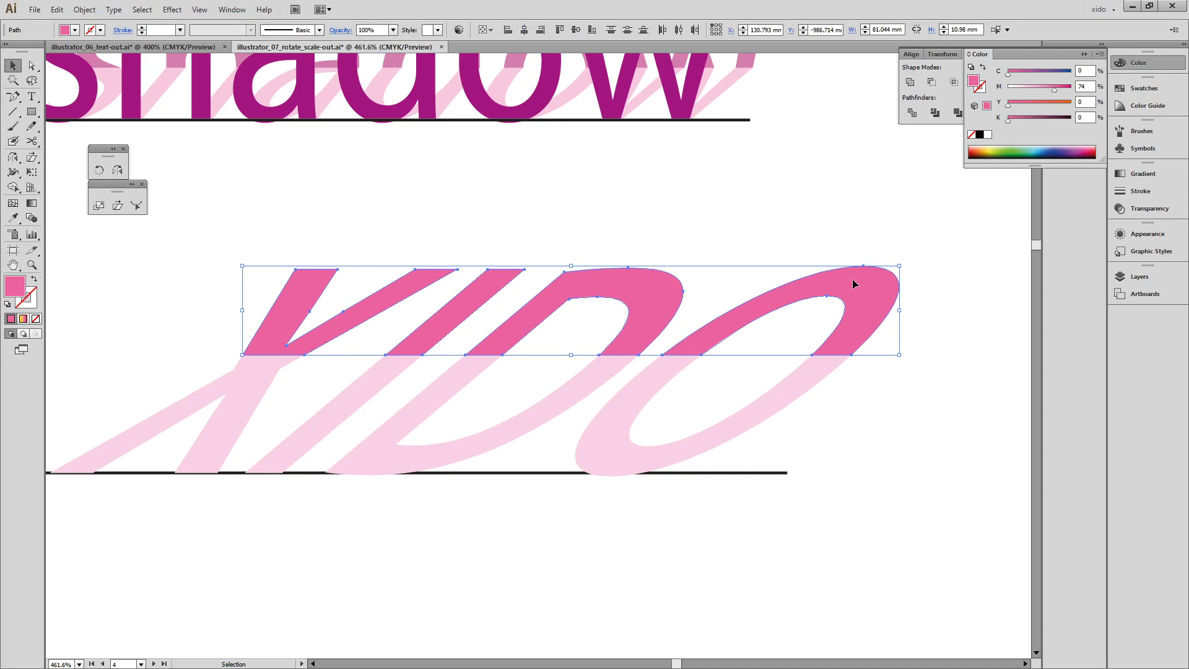
{"action": "key", "text": "a"}
{"action": "key", "text": "ctrl+g"}
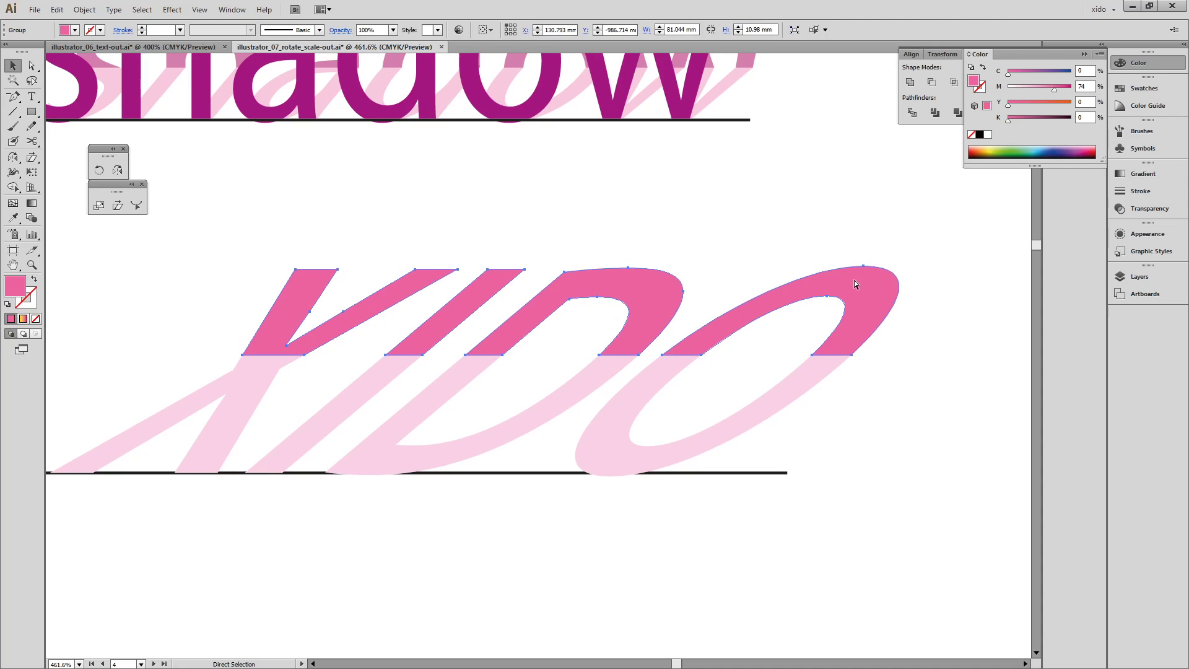
{"action": "left_click_drag", "start_coordinate": [1028, 102], "coordinate": [1049, 103]}
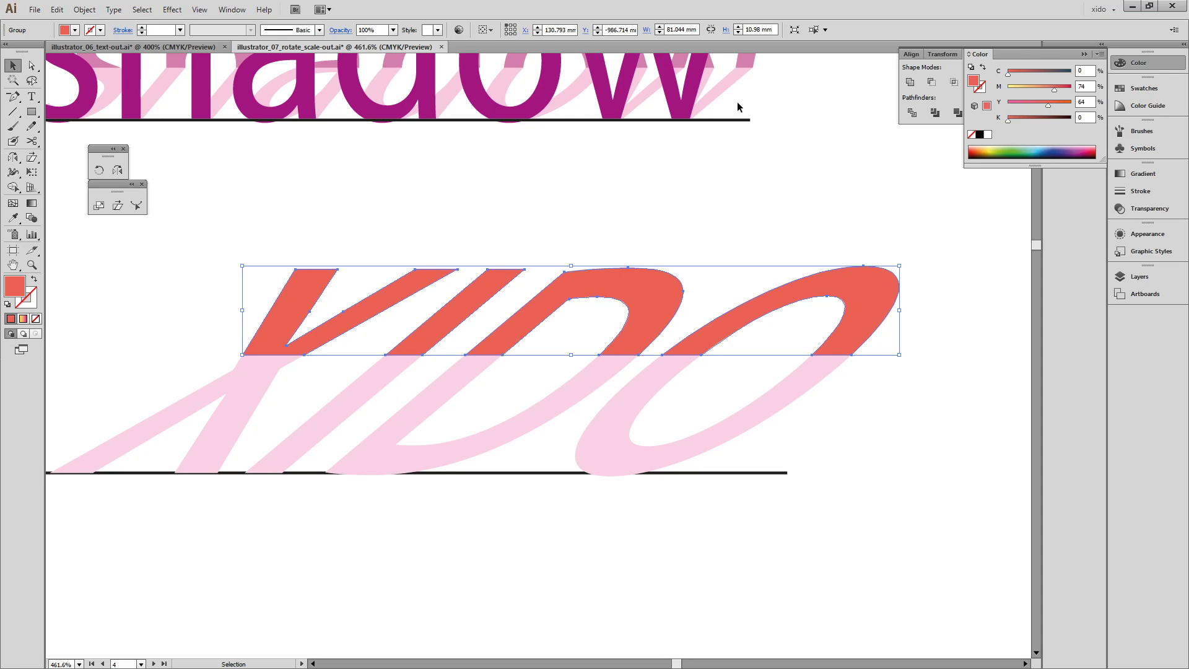
{"action": "left_click", "coordinate": [1132, 65]}
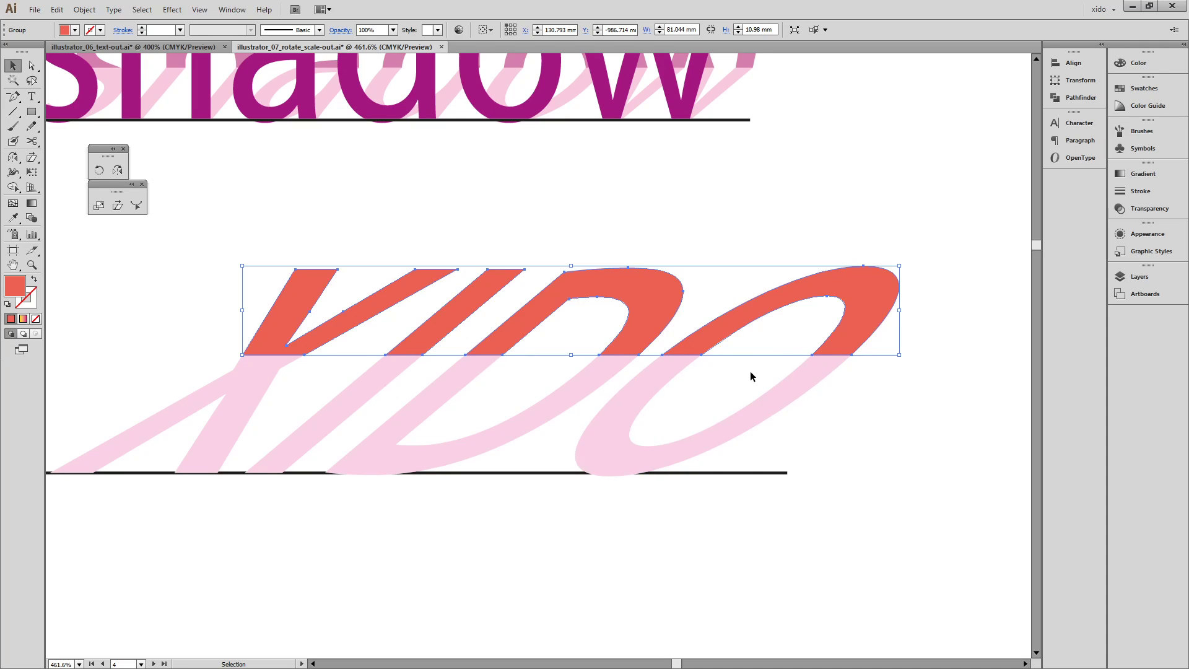
- In outline view, delete the unfilled leftover paths inside the sheared O and D, return to preview and select the upper red group
{"action": "key", "text": "ctrl+y"}
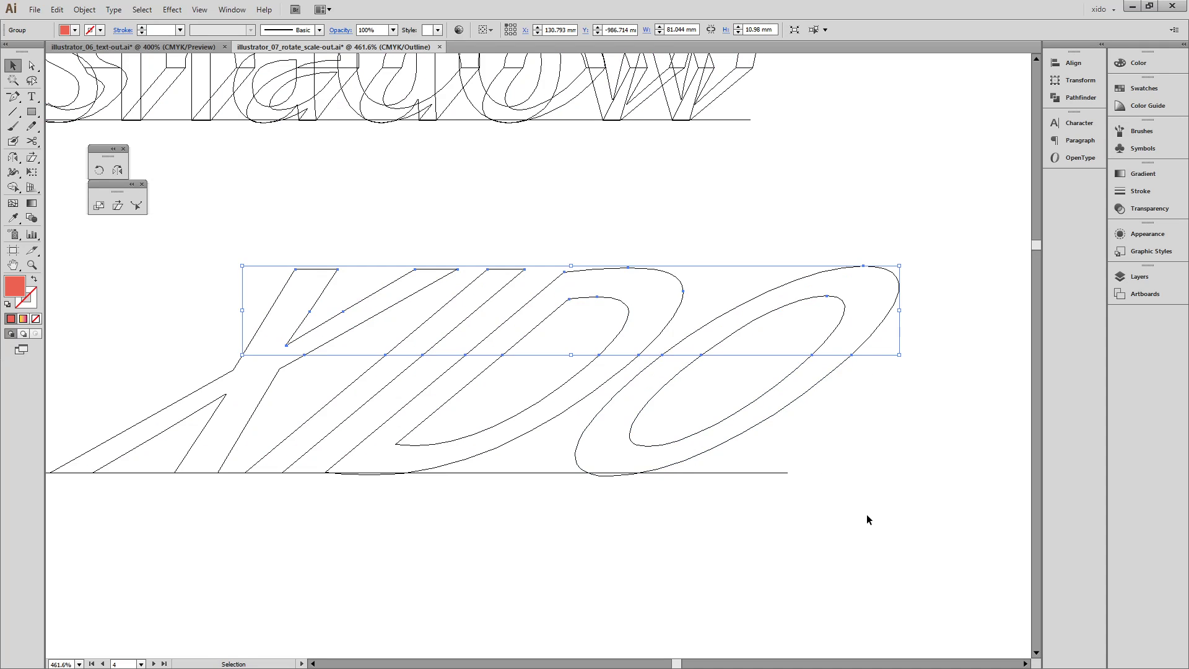
{"action": "left_click", "coordinate": [796, 408]}
{"action": "left_click", "coordinate": [772, 353]}
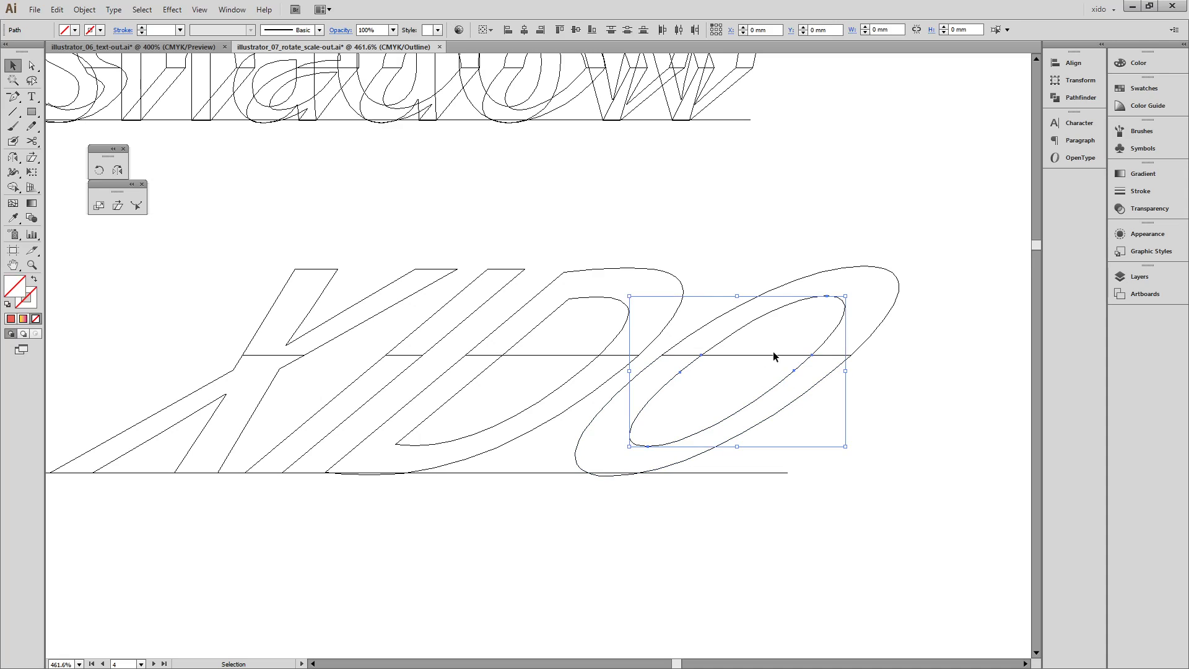
{"action": "left_click", "coordinate": [650, 377]}
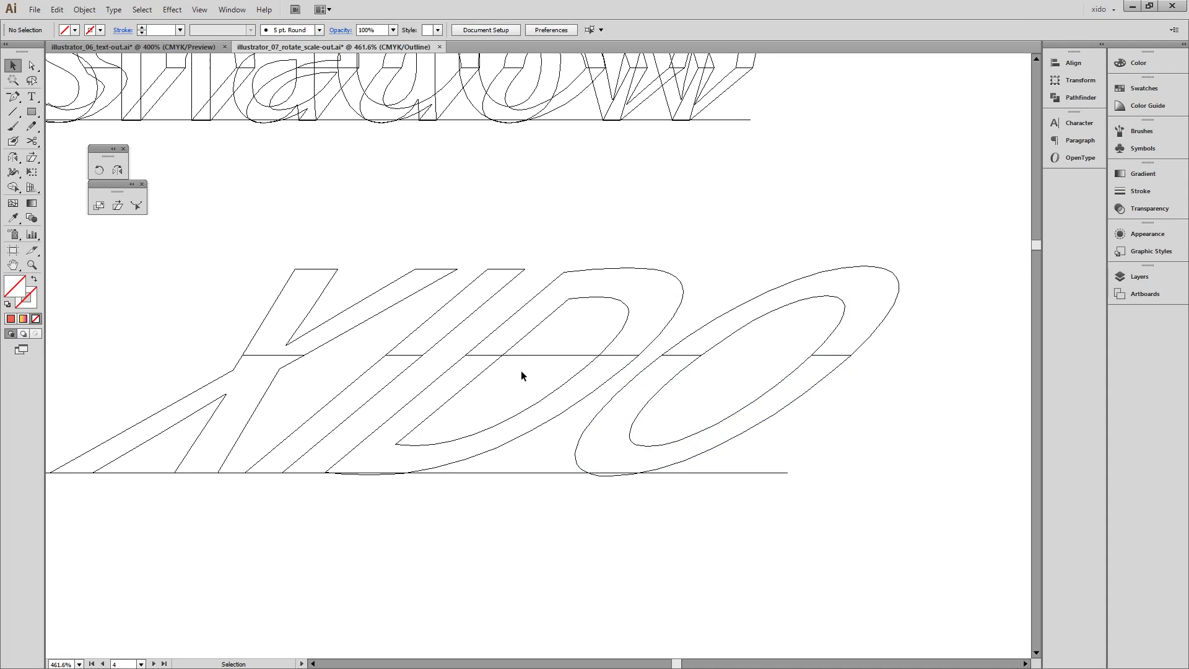
{"action": "left_click_drag", "start_coordinate": [554, 347], "coordinate": [554, 345]}
{"action": "left_click", "coordinate": [726, 448]}
{"action": "key", "text": "a"}
{"action": "key", "text": "ctrl+y"}
{"action": "key", "text": "v"}
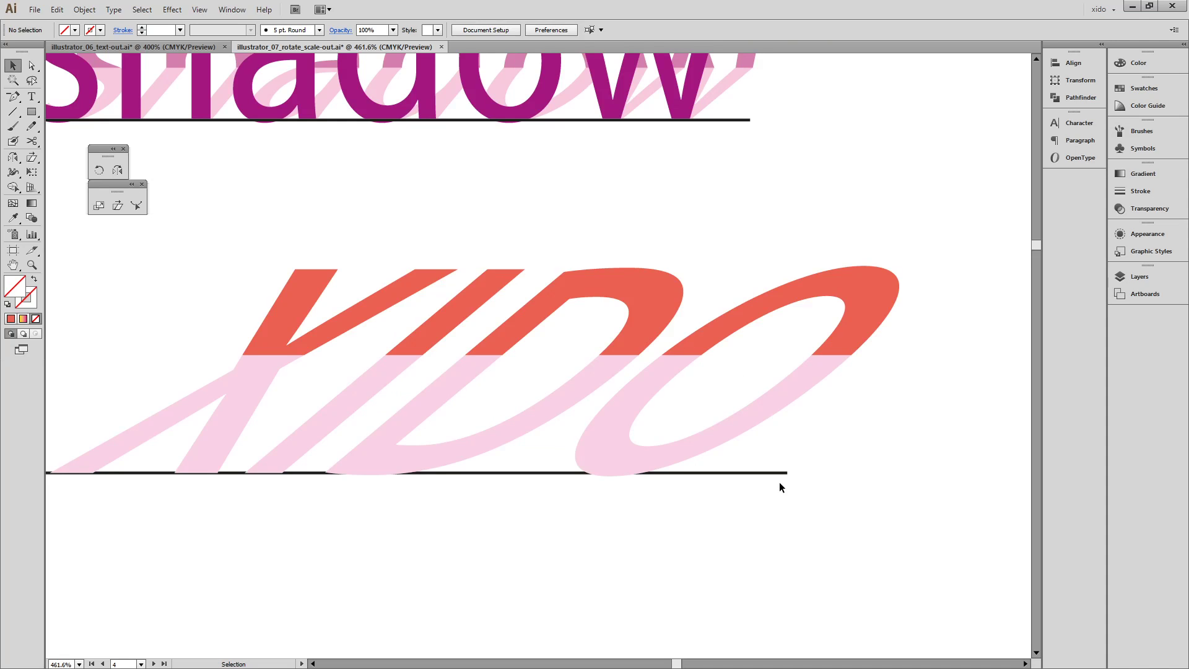
{"action": "left_click", "coordinate": [849, 314]}
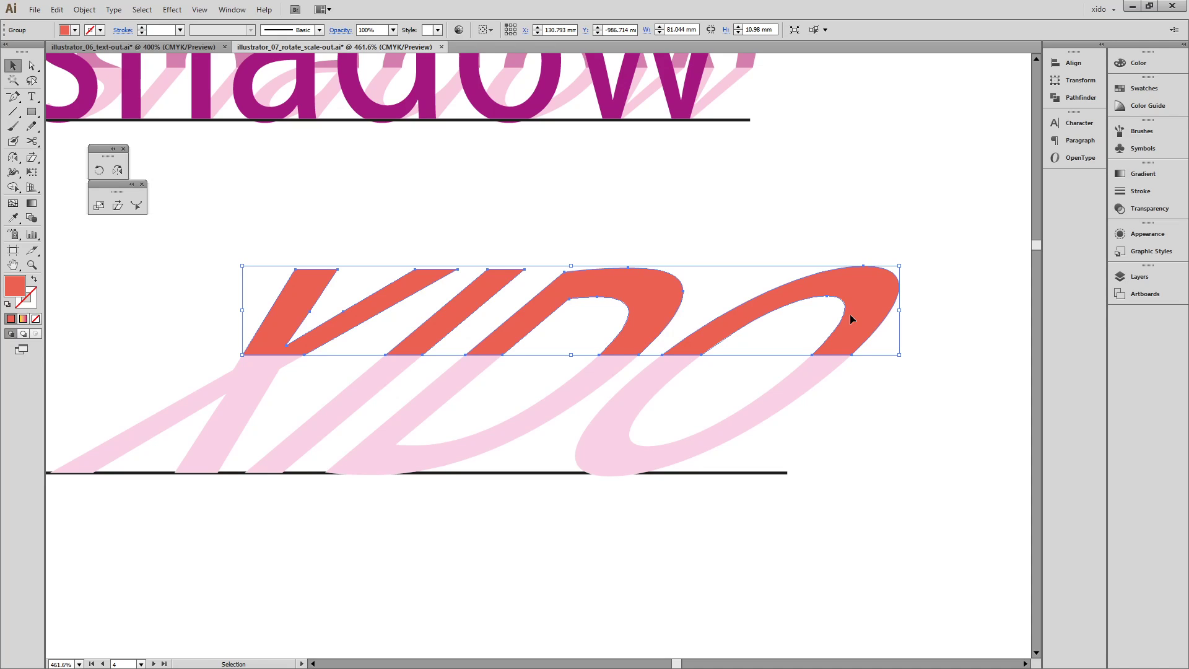
{"action": "key", "text": "ctrl"}
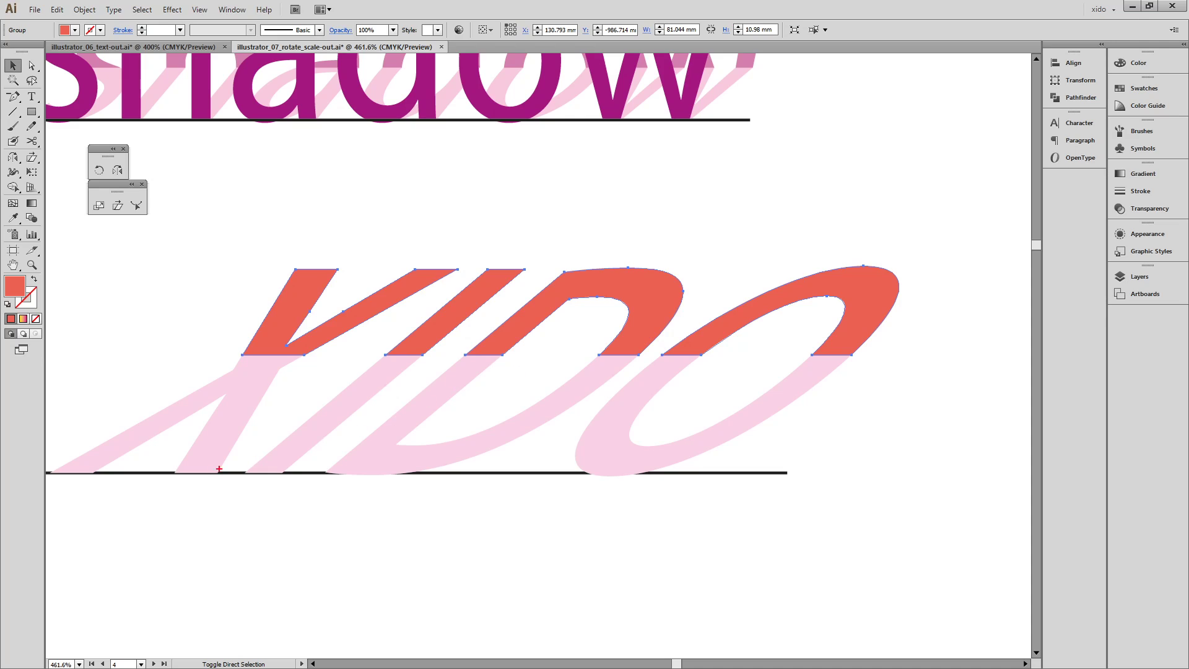
{"action": "mouse_move", "coordinate": [240, 480]}
{"action": "left_mouse_down"}
{"action": "mouse_move", "coordinate": [252, 460]}
{"action": "mouse_move", "coordinate": [256, 477]}
{"action": "left_mouse_up"}
{"action": "mouse_move", "coordinate": [241, 475]}
{"action": "left_mouse_down"}
{"action": "mouse_move", "coordinate": [381, 363]}
{"action": "mouse_move", "coordinate": [384, 343]}
{"action": "mouse_move", "coordinate": [399, 354]}
{"action": "mouse_move", "coordinate": [384, 359]}
{"action": "left_mouse_up"}
{"action": "mouse_move", "coordinate": [365, 171]}
{"action": "left_mouse_down"}
{"action": "mouse_move", "coordinate": [355, 211]}
{"action": "mouse_move", "coordinate": [367, 215]}
{"action": "mouse_move", "coordinate": [355, 218]}
{"action": "mouse_move", "coordinate": [377, 195]}
{"action": "mouse_move", "coordinate": [394, 224]}
{"action": "mouse_move", "coordinate": [388, 192]}
{"action": "left_mouse_up"}
{"action": "left_click_drag", "start_coordinate": [413, 203], "coordinate": [486, 202]}
{"action": "mouse_move", "coordinate": [433, 186]}
{"action": "left_mouse_down"}
{"action": "mouse_move", "coordinate": [485, 202]}
{"action": "mouse_move", "coordinate": [437, 221]}
{"action": "left_mouse_up"}
{"action": "mouse_move", "coordinate": [540, 199]}
{"action": "left_mouse_down"}
{"action": "mouse_move", "coordinate": [518, 200]}
{"action": "mouse_move", "coordinate": [540, 230]}
{"action": "mouse_move", "coordinate": [563, 196]}
{"action": "left_mouse_up"}
{"action": "mouse_move", "coordinate": [582, 190]}
{"action": "left_mouse_down"}
{"action": "mouse_move", "coordinate": [576, 224]}
{"action": "mouse_move", "coordinate": [569, 191]}
{"action": "left_mouse_up"}
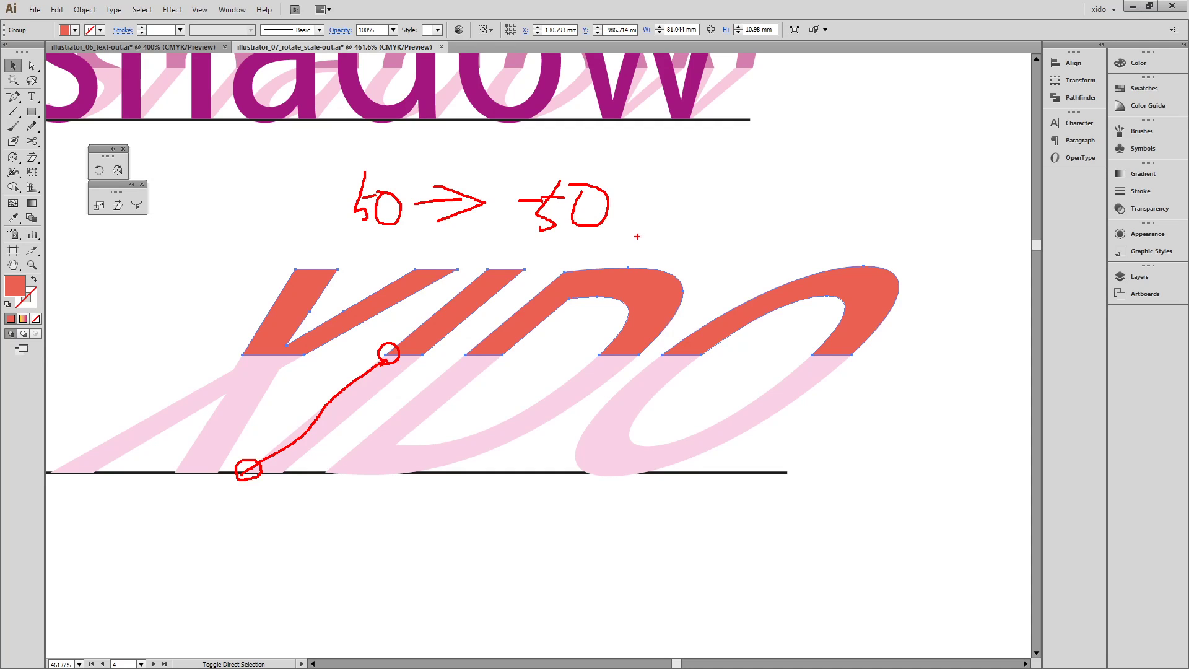
{"action": "key", "text": "Escape"}
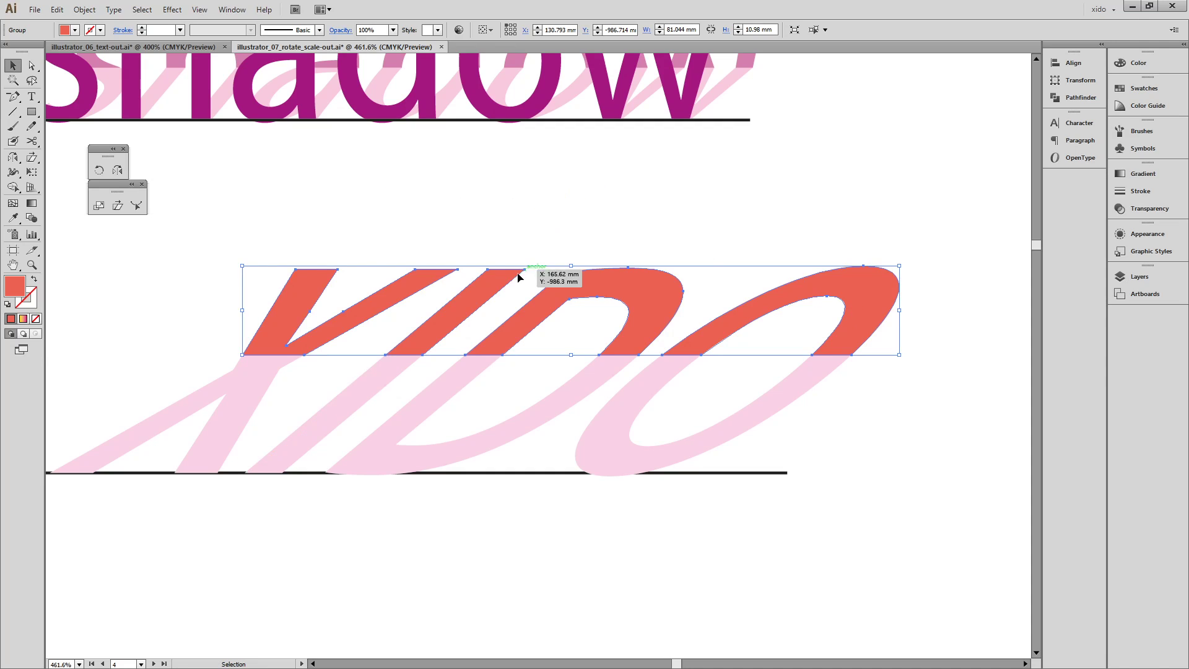
- Shear the upper red group by -50° along the horizontal axis, anchored at the I's lower-left corner on the dividing line, and deselect it
{"action": "left_click", "coordinate": [117, 206]}
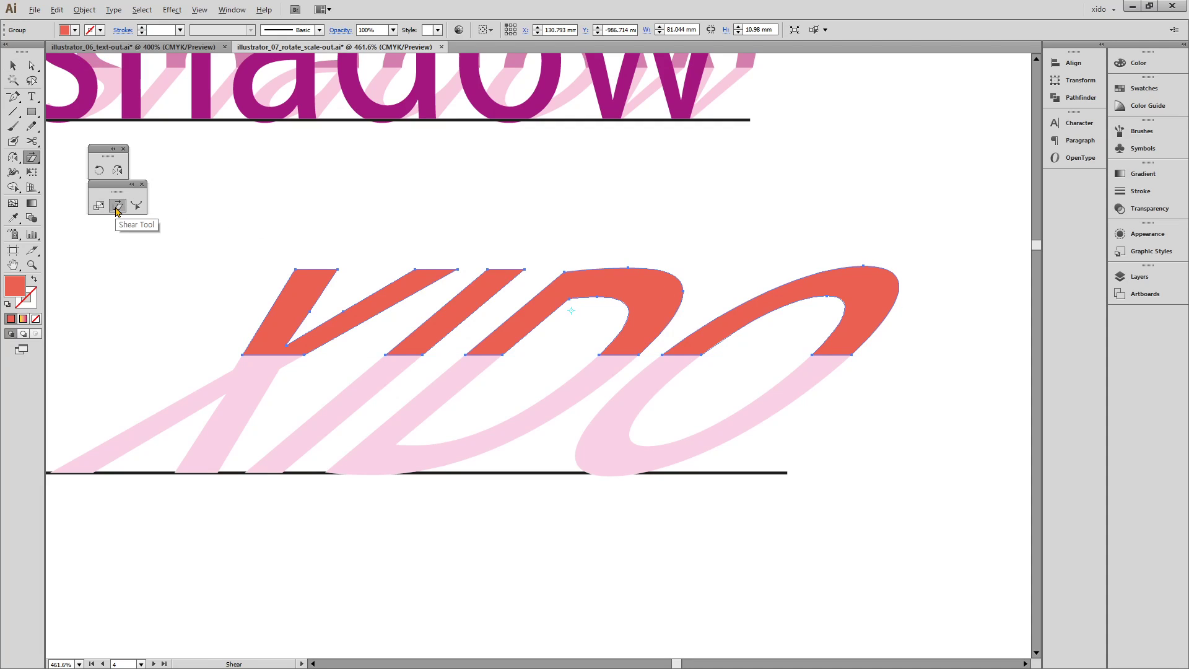
{"action": "left_click", "coordinate": [385, 355], "text": "alt"}
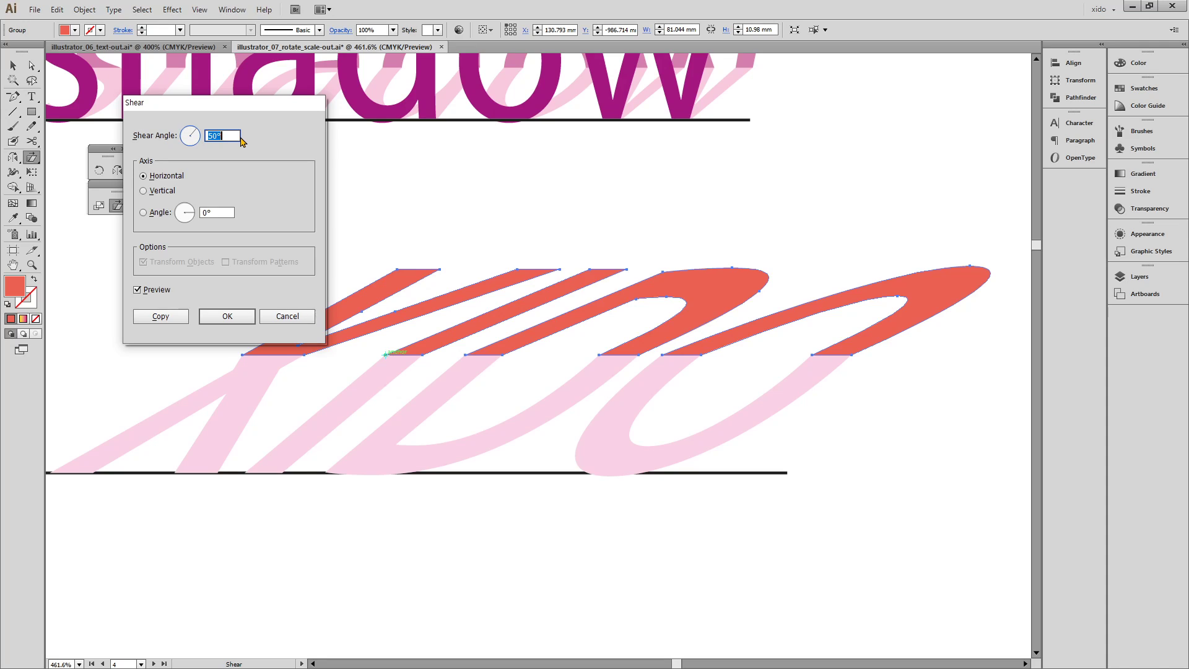
{"action": "key", "text": "Left"}
{"action": "type", "text": "-"}
{"action": "left_click", "coordinate": [165, 291]}
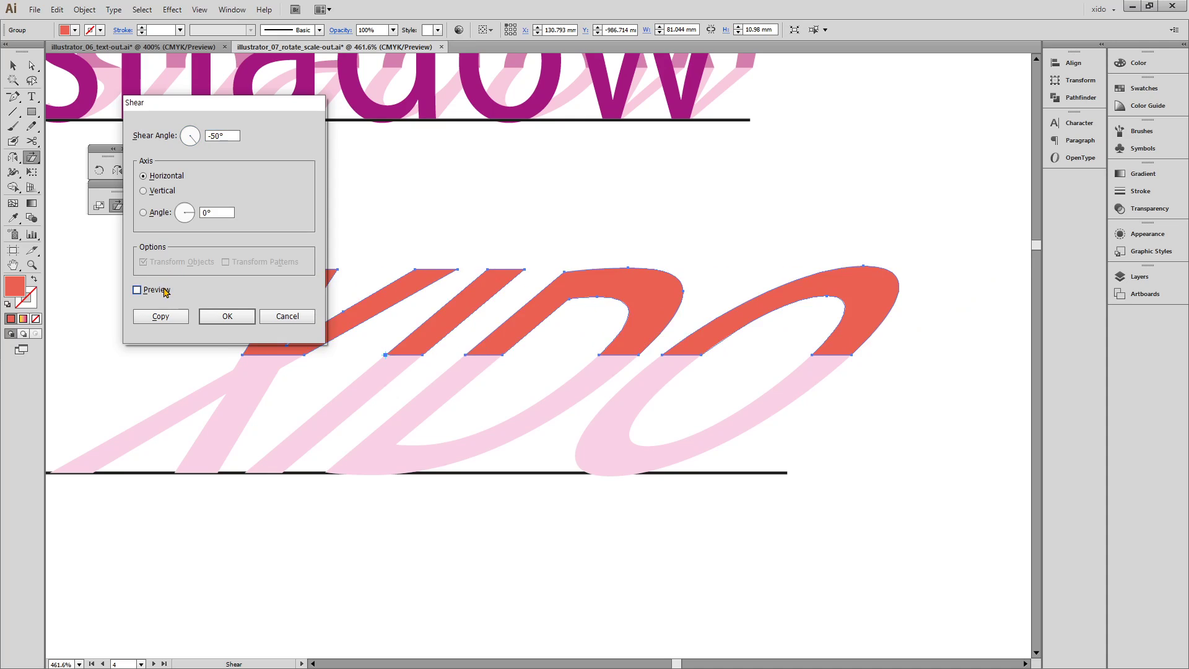
{"action": "left_click", "coordinate": [164, 291]}
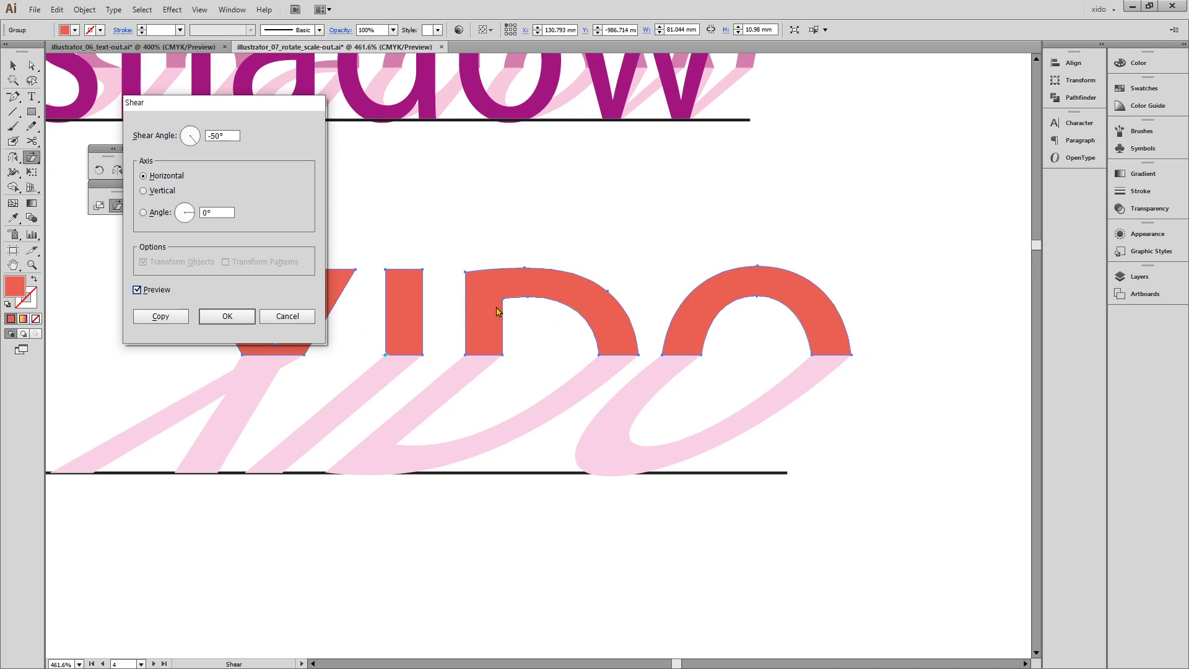
{"action": "left_click", "coordinate": [227, 316]}
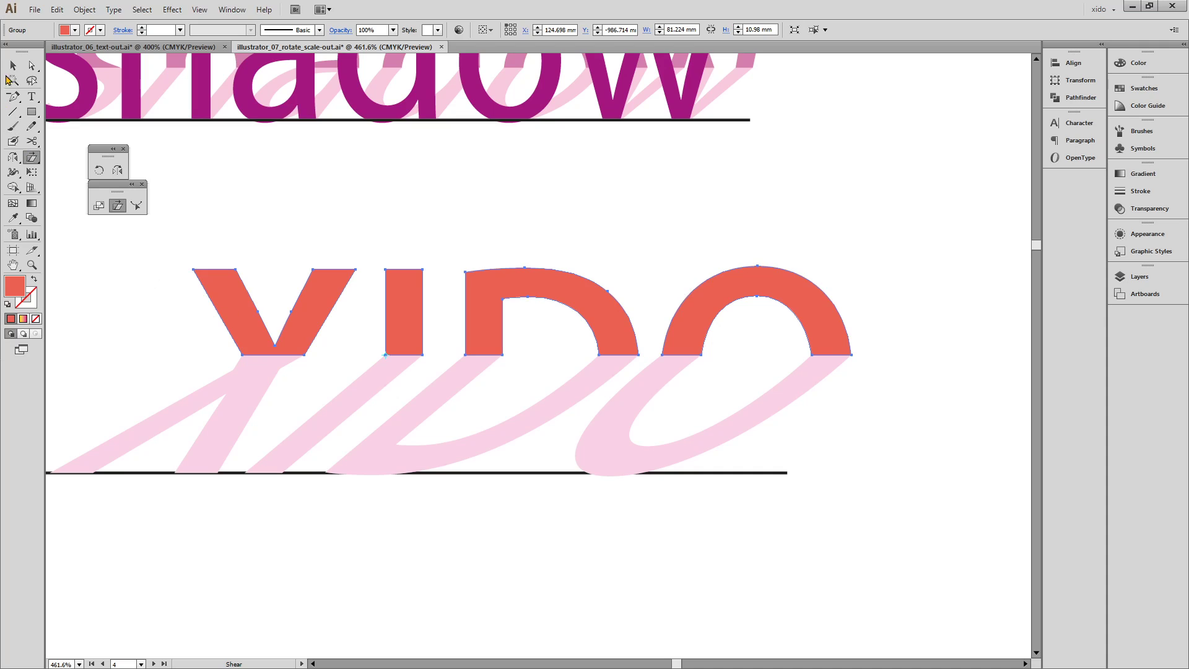
{"action": "key", "text": "v"}
{"action": "left_click", "coordinate": [454, 206]}
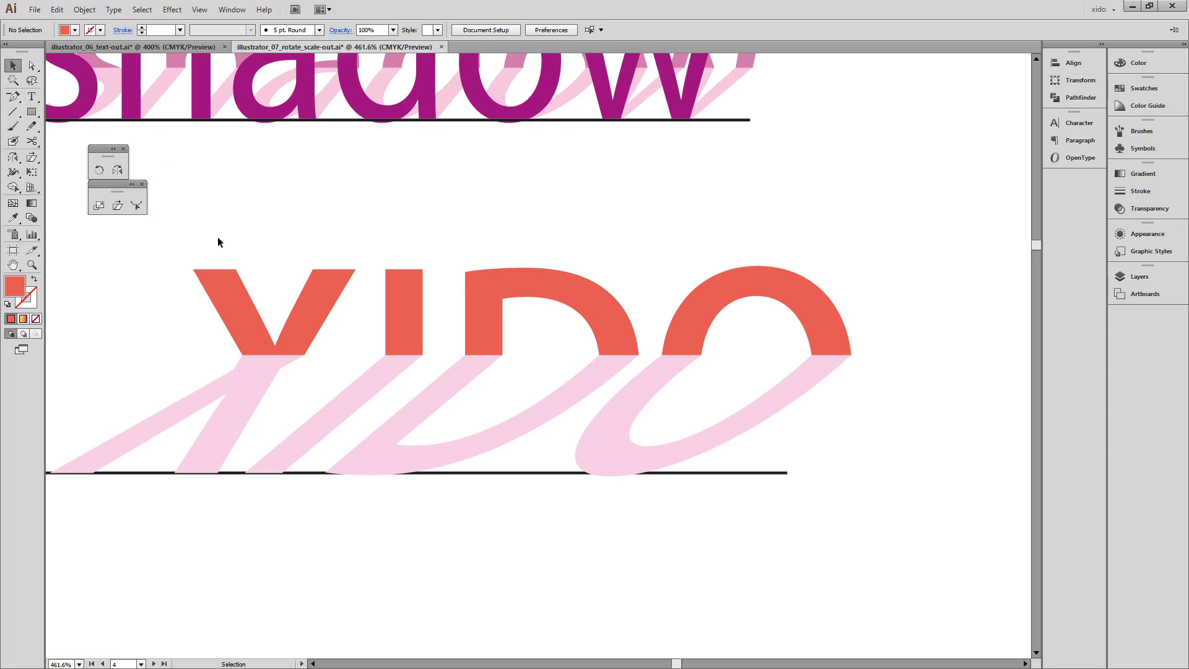
- Select both shadow groups and squash them vertically to about half their height, keeping their base on the ground line
{"action": "left_click_drag", "start_coordinate": [167, 237], "coordinate": [848, 381]}
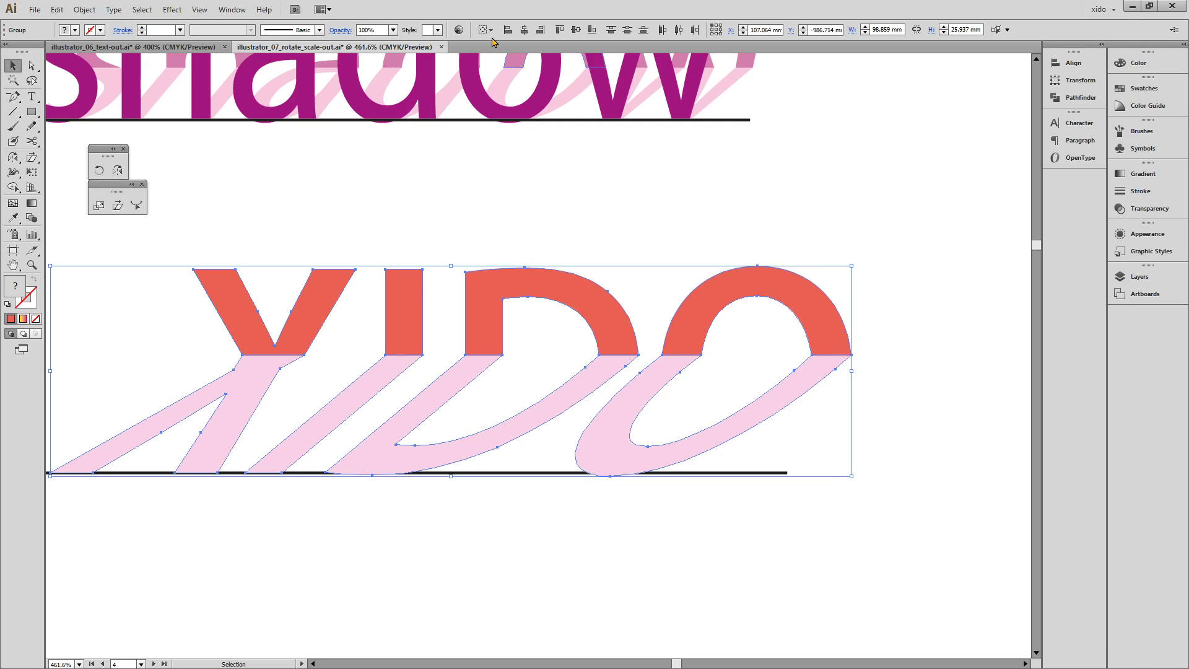
{"action": "left_click_drag", "start_coordinate": [452, 267], "coordinate": [456, 362]}
{"action": "left_click", "coordinate": [574, 308]}
{"action": "left_click_drag", "start_coordinate": [565, 299], "coordinate": [763, 356]}
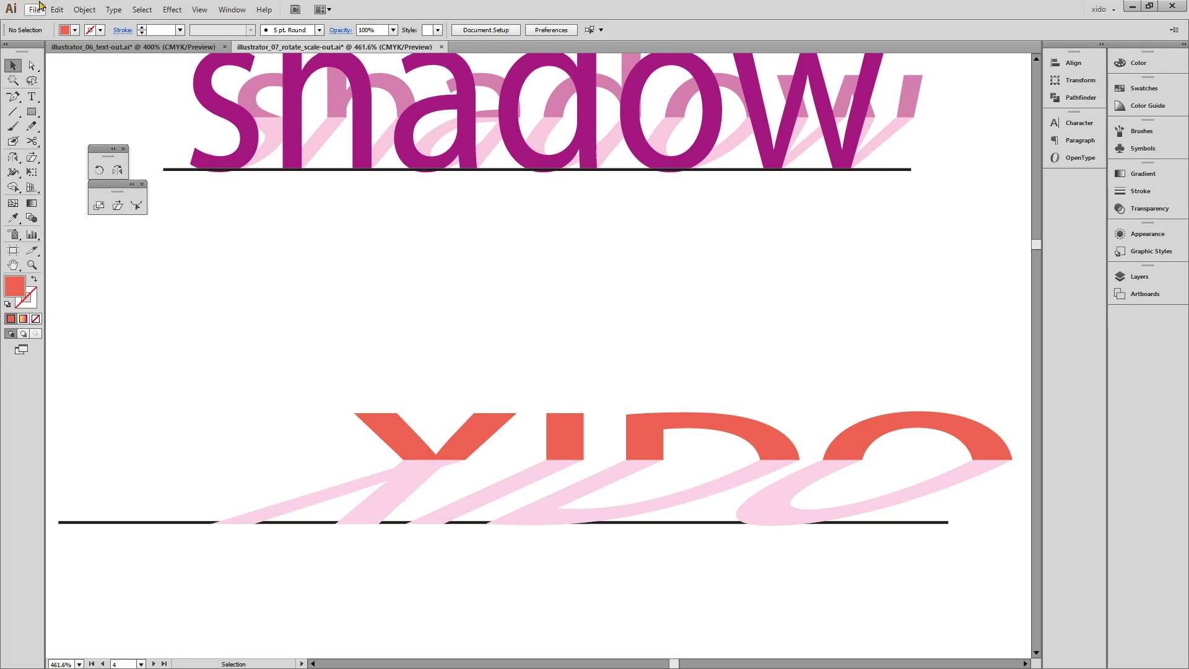
- Show all hidden objects to bring back the original pink XIDO lettering, and deselect it
{"action": "left_click", "coordinate": [56, 10]}
{"action": "mouse_move", "coordinate": [84, 9]}
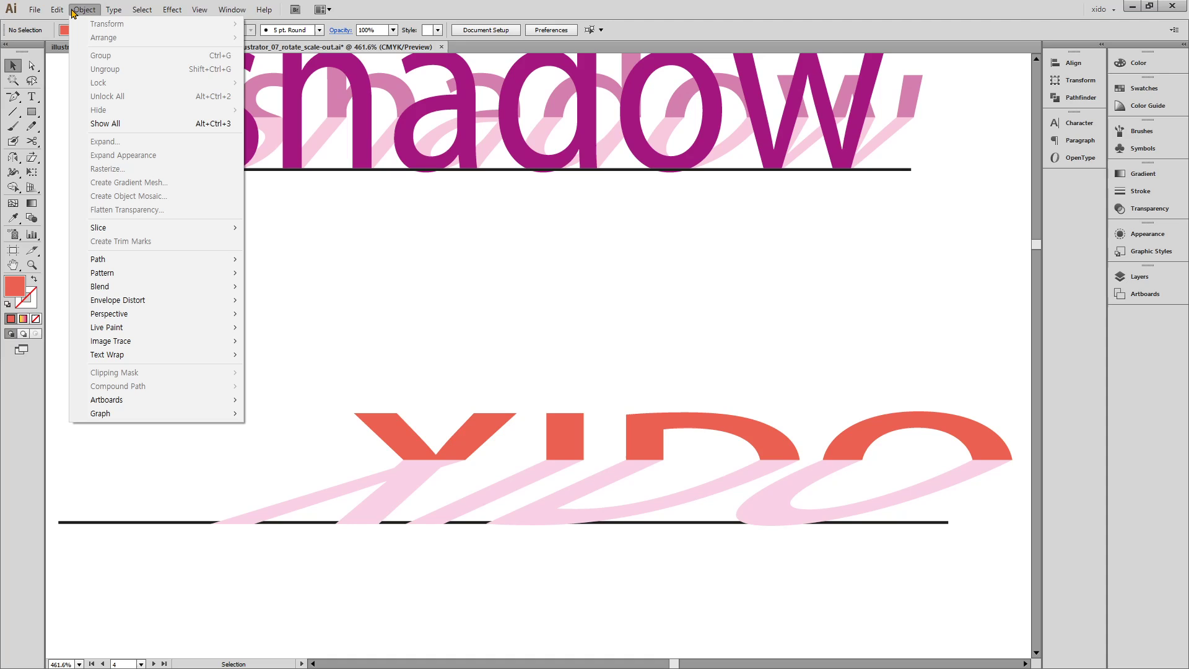
{"action": "left_click", "coordinate": [142, 124]}
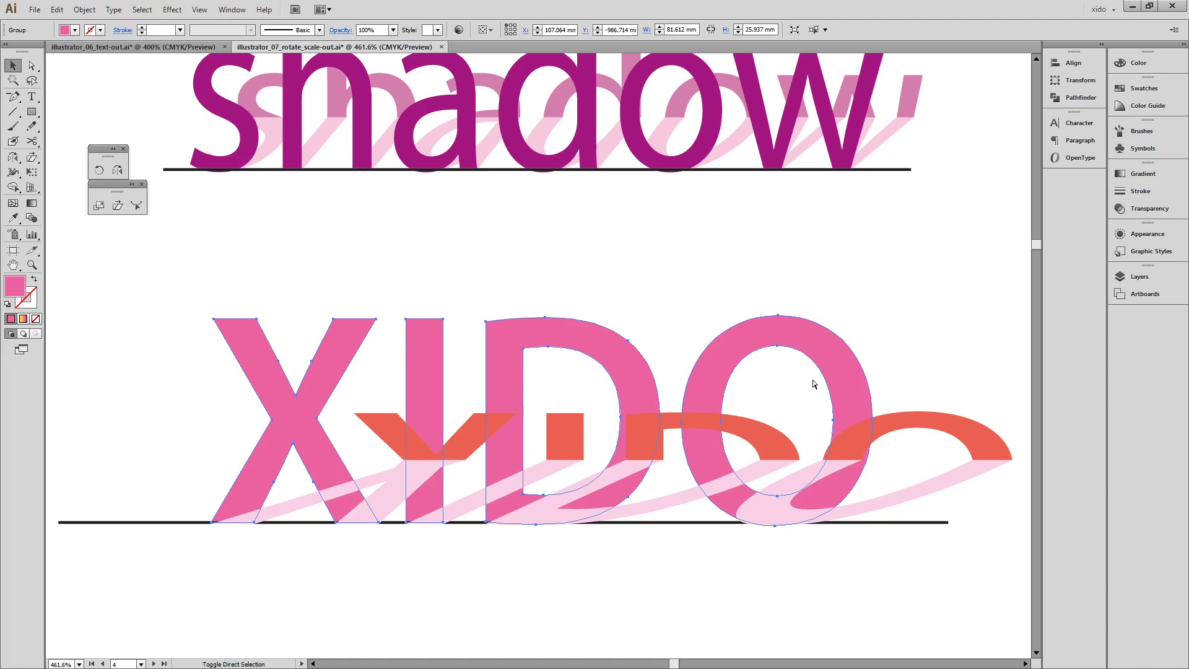
{"action": "left_click", "coordinate": [931, 288]}
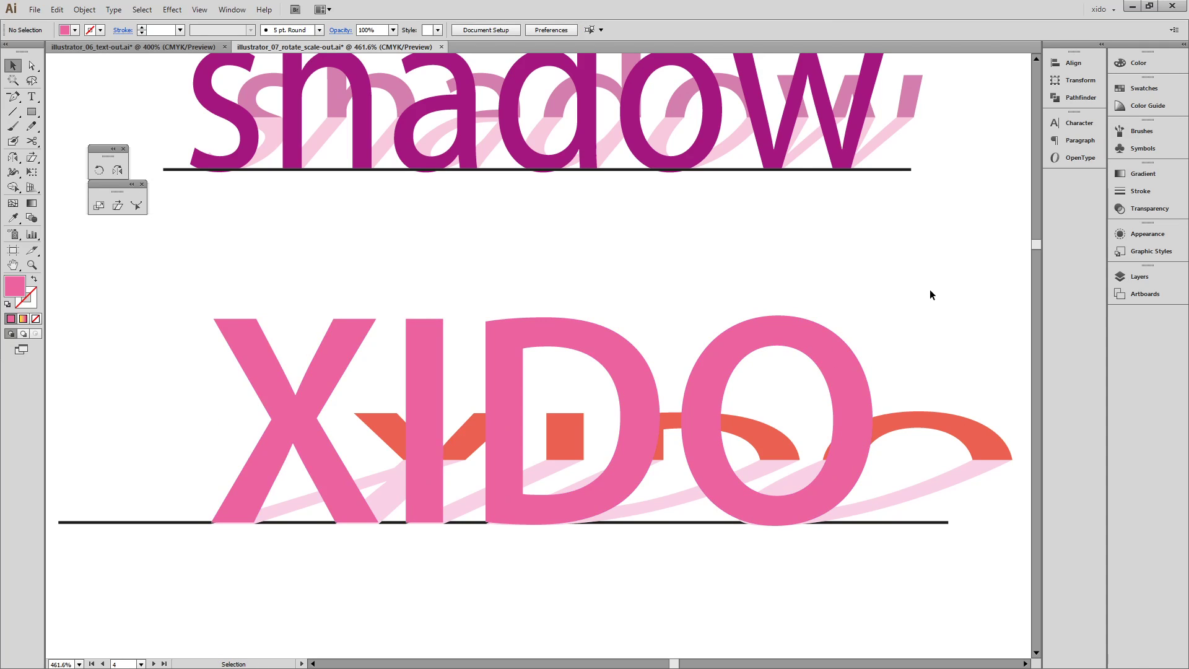
- Draw a wall rectangle about 113 × 28 mm down to the shadow's bend, fill it with magenta 21% and black 16%, and place it behind the lettering
{"action": "key", "text": "ctrl+minus"}
{"action": "key", "text": "ctrl+minus"}
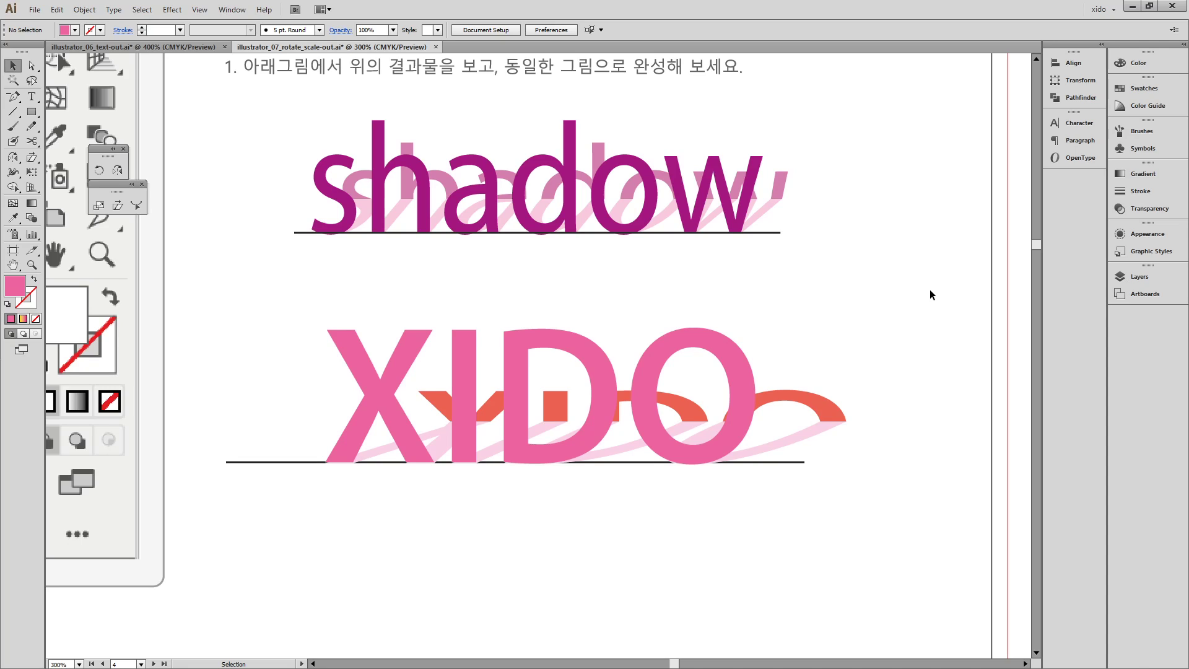
{"action": "left_click", "coordinate": [31, 111]}
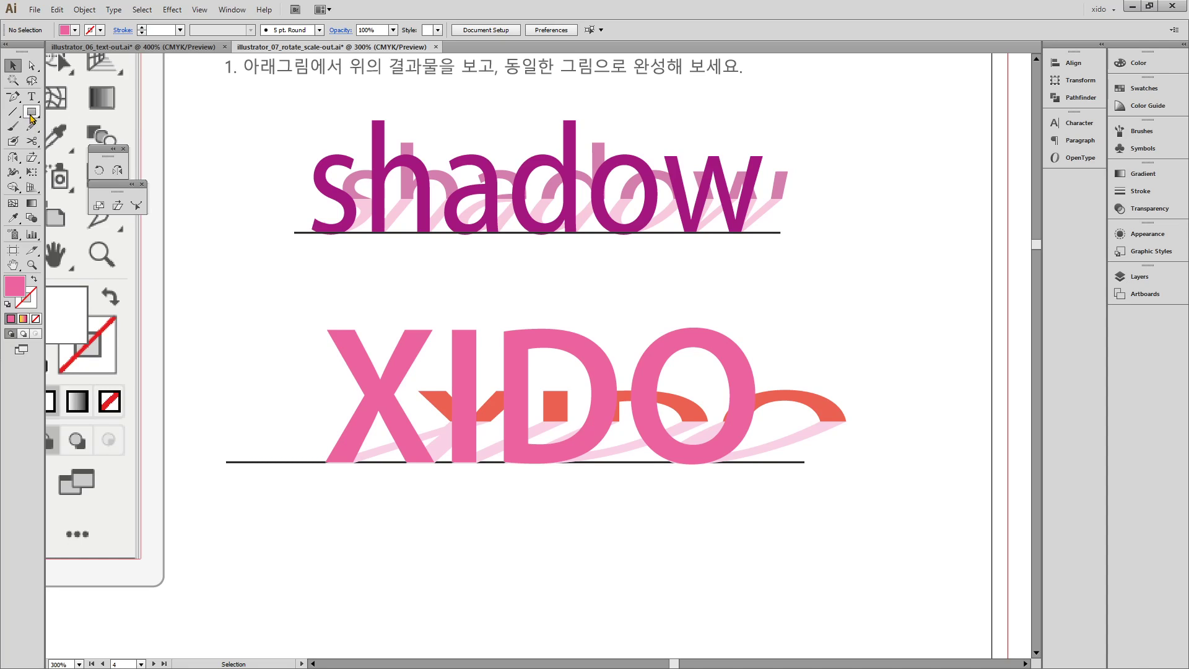
{"action": "left_click_drag", "start_coordinate": [853, 422], "coordinate": [259, 273]}
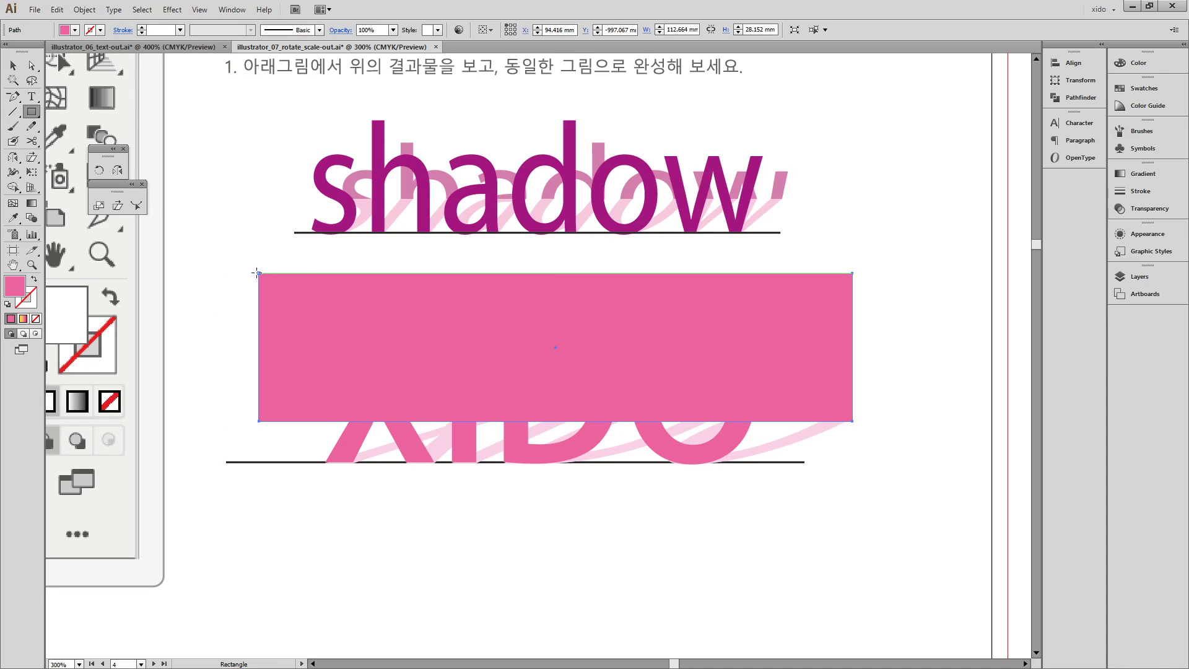
{"action": "left_click", "coordinate": [1138, 62]}
{"action": "left_click", "coordinate": [1018, 119]}
{"action": "left_click_drag", "start_coordinate": [1033, 88], "coordinate": [1021, 90]}
{"action": "key", "text": "v"}
{"action": "left_click", "coordinate": [919, 497]}
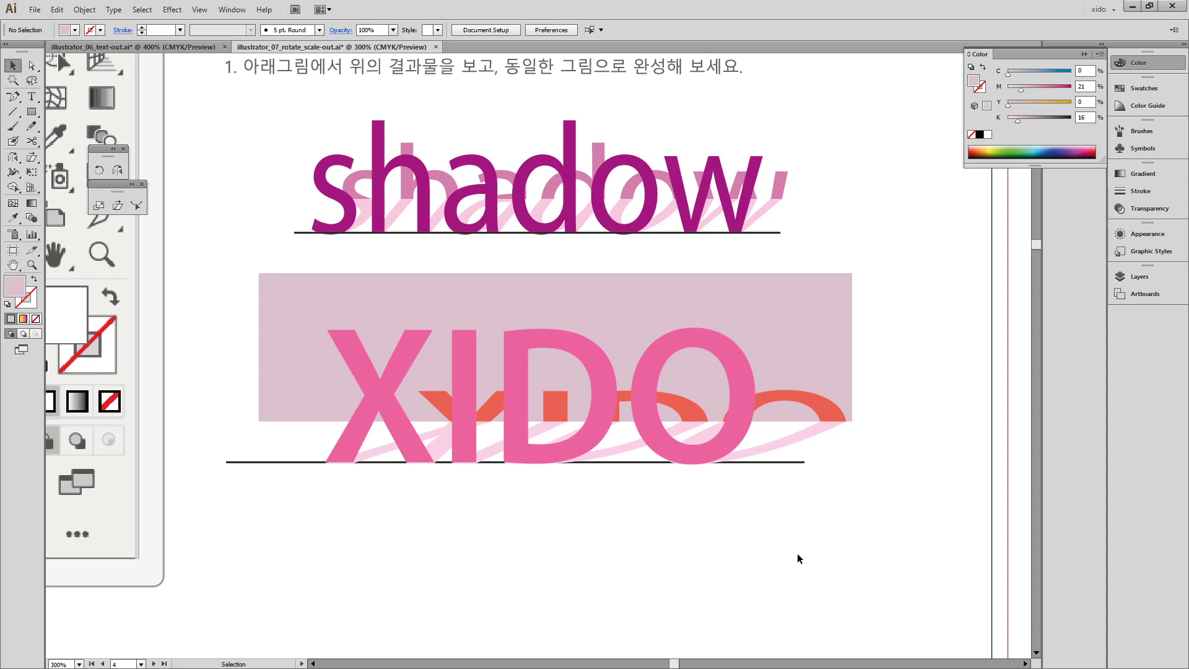
- Look over the reflect, rotate and scale exercise pages and return to the shear page with the finished shadow lettering
{"action": "key", "text": "a"}
{"action": "key", "text": "ctrl+minus"}
{"action": "key", "text": "ctrl+minus"}
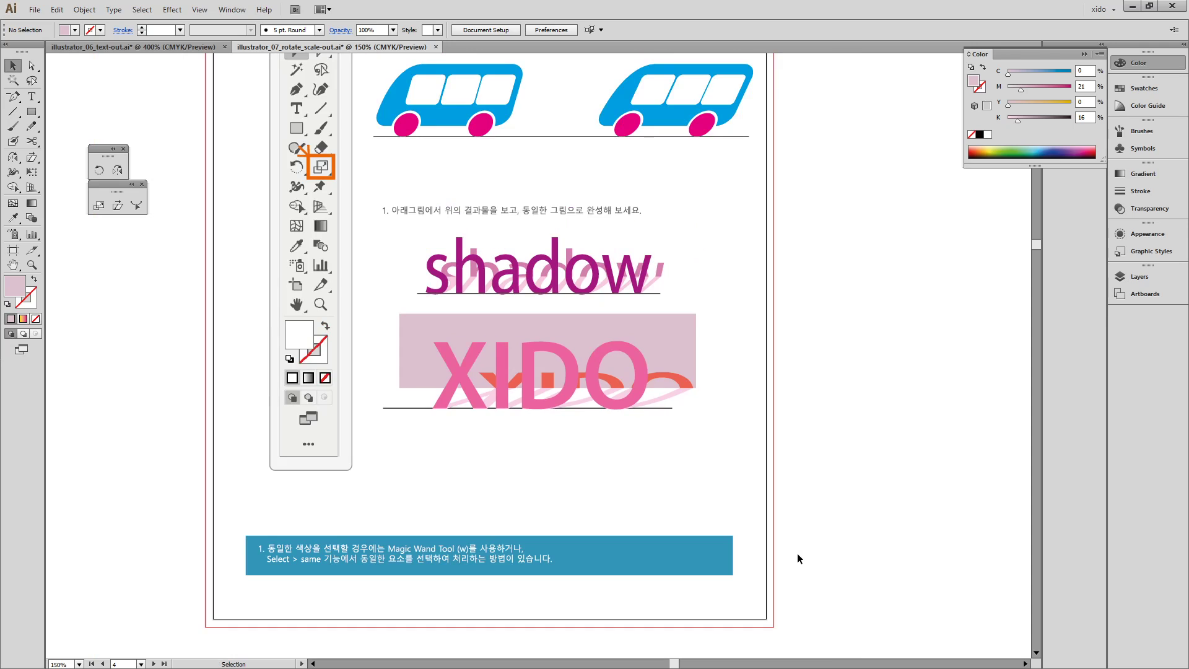
{"action": "left_click_drag", "start_coordinate": [362, 434], "coordinate": [925, 431]}
{"action": "left_click_drag", "start_coordinate": [97, 416], "coordinate": [903, 399]}
{"action": "left_click_drag", "start_coordinate": [234, 324], "coordinate": [1021, 367]}
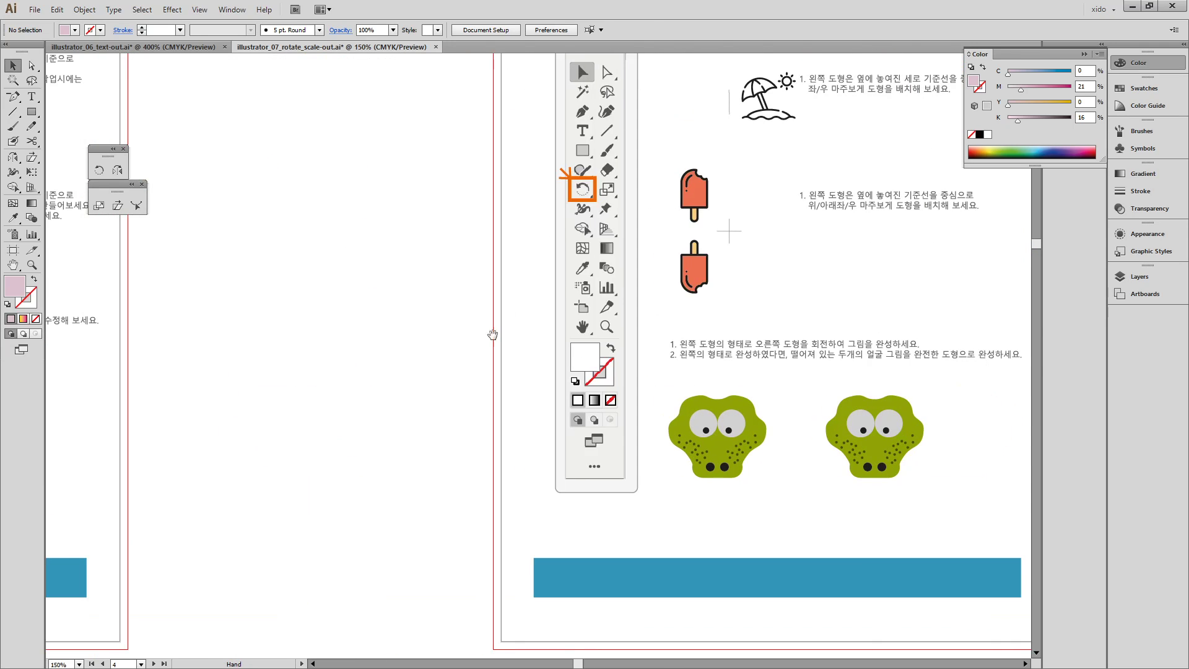
{"action": "left_click_drag", "start_coordinate": [491, 334], "coordinate": [1004, 316]}
{"action": "left_click_drag", "start_coordinate": [585, 405], "coordinate": [589, 395]}
{"action": "left_click_drag", "start_coordinate": [802, 288], "coordinate": [292, 273]}
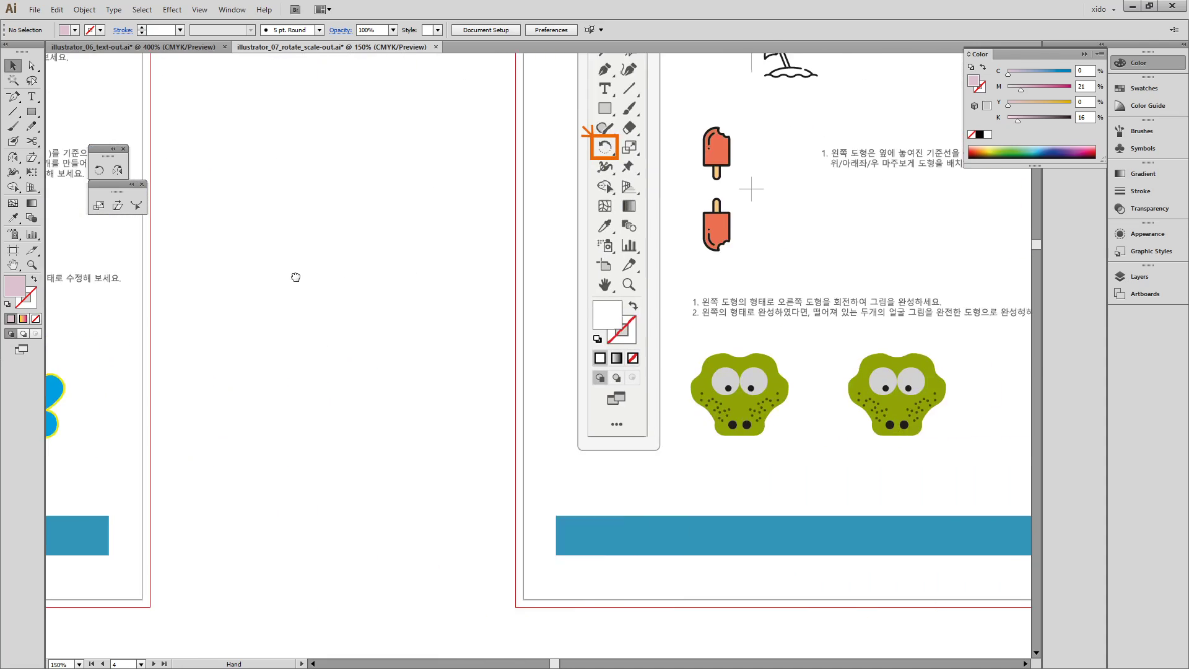
{"action": "left_click_drag", "start_coordinate": [865, 322], "coordinate": [439, 320]}
{"action": "left_click_drag", "start_coordinate": [834, 379], "coordinate": [337, 324]}
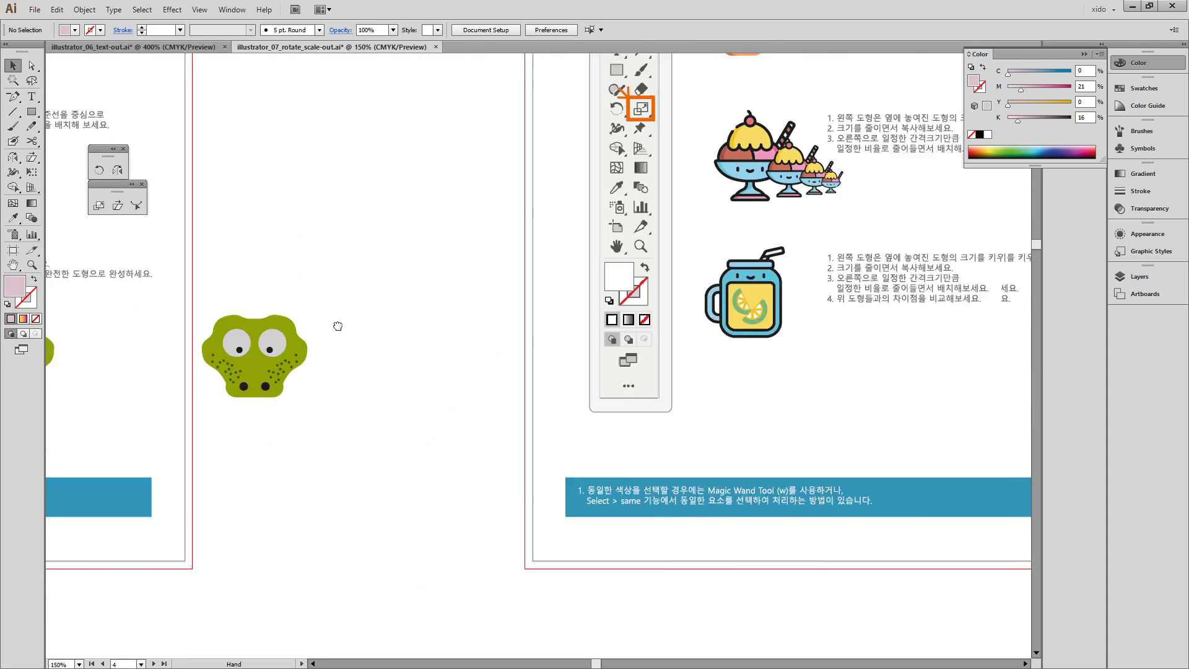
{"action": "left_click_drag", "start_coordinate": [566, 352], "coordinate": [300, 271]}
{"action": "left_click_drag", "start_coordinate": [532, 299], "coordinate": [444, 343]}
{"action": "left_click_drag", "start_coordinate": [781, 309], "coordinate": [152, 328]}
{"action": "left_click_drag", "start_coordinate": [754, 342], "coordinate": [574, 338]}
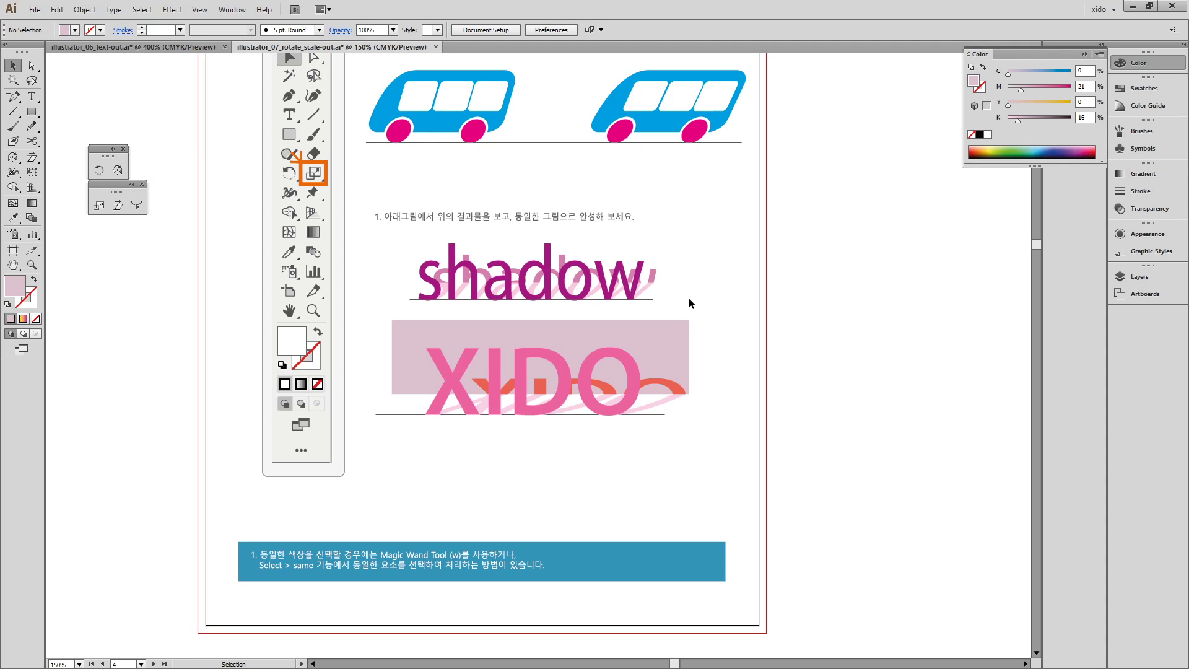
- Draw a flat horizontal ellipse about 126 × 34 mm on the empty canvas beside the artboard
{"action": "key", "text": "space"}
{"action": "left_click_drag", "start_coordinate": [838, 372], "coordinate": [161, 340]}
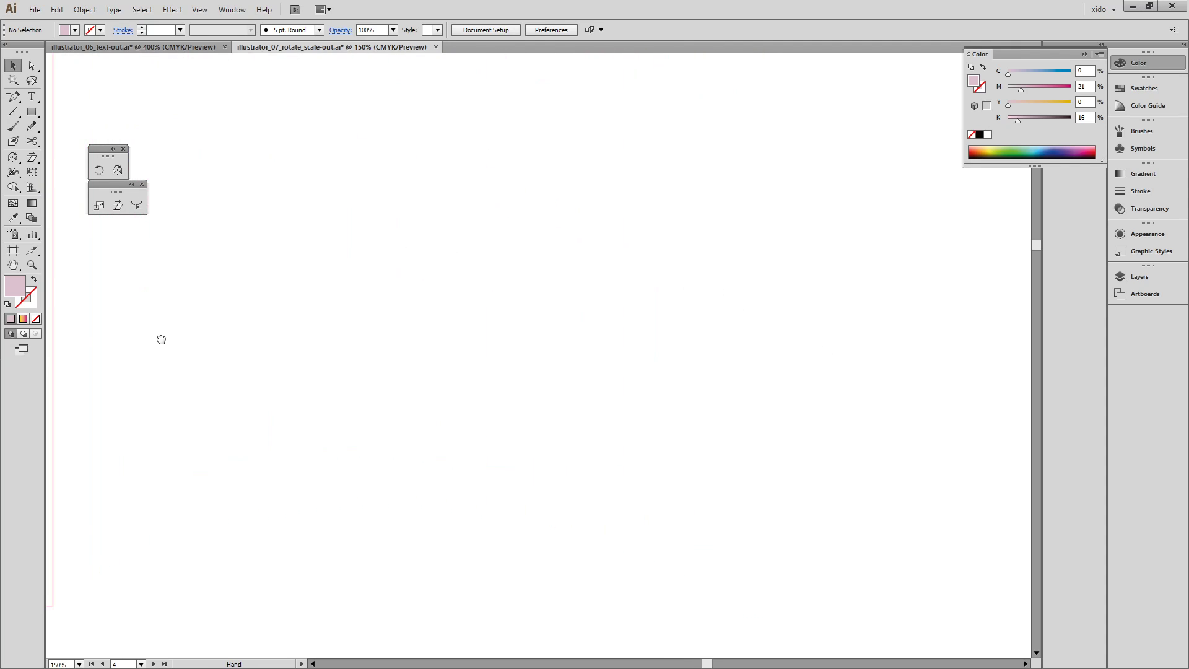
{"action": "left_click_drag", "start_coordinate": [31, 112], "coordinate": [133, 141]}
{"action": "left_click_drag", "start_coordinate": [401, 281], "coordinate": [566, 326]}
{"action": "key", "text": "v"}
{"action": "left_click_drag", "start_coordinate": [425, 281], "coordinate": [525, 300]}
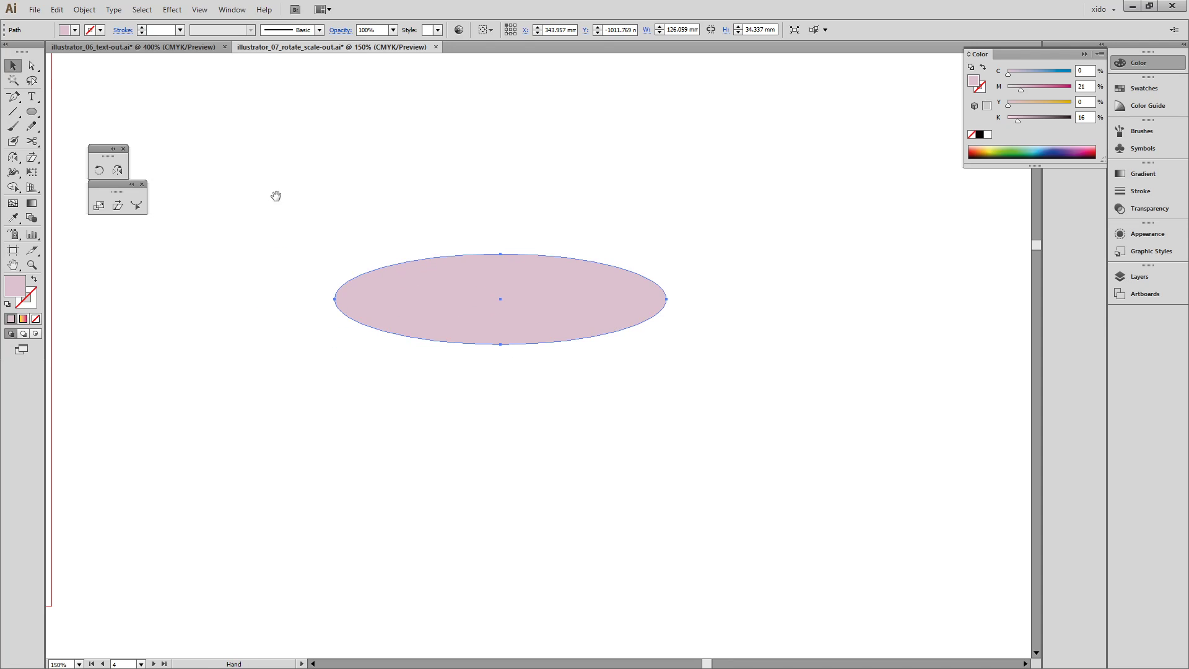
{"action": "left_click_drag", "start_coordinate": [250, 178], "coordinate": [898, 471]}
{"action": "left_click_drag", "start_coordinate": [732, 439], "coordinate": [830, 422]}
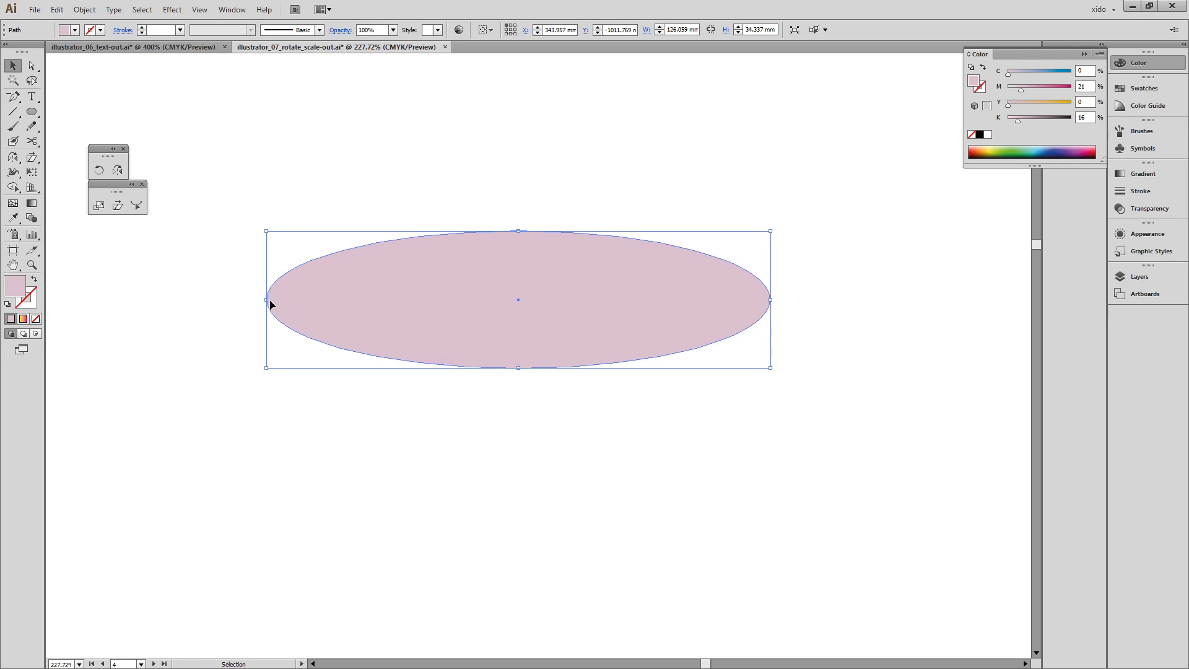
- Select the ellipse's leftmost and rightmost anchor points and convert them to corner points
{"action": "key", "text": "a"}
{"action": "left_click_drag", "start_coordinate": [206, 254], "coordinate": [303, 348]}
{"action": "left_click_drag", "start_coordinate": [743, 254], "coordinate": [828, 332]}
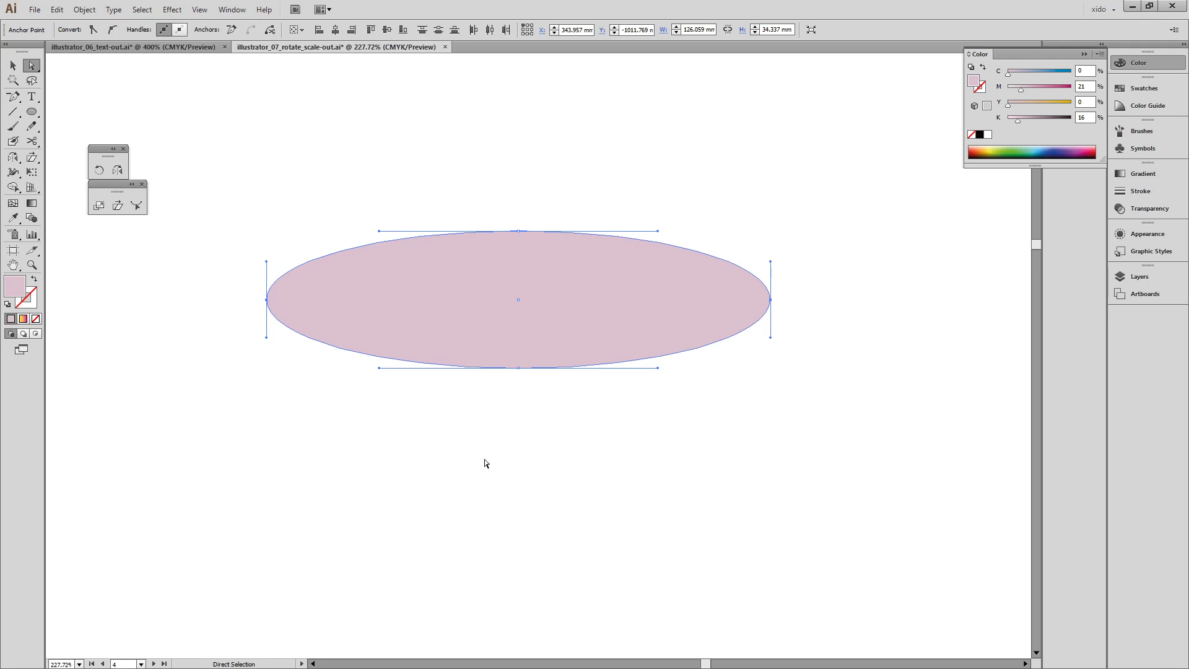
{"action": "left_click", "coordinate": [92, 29]}
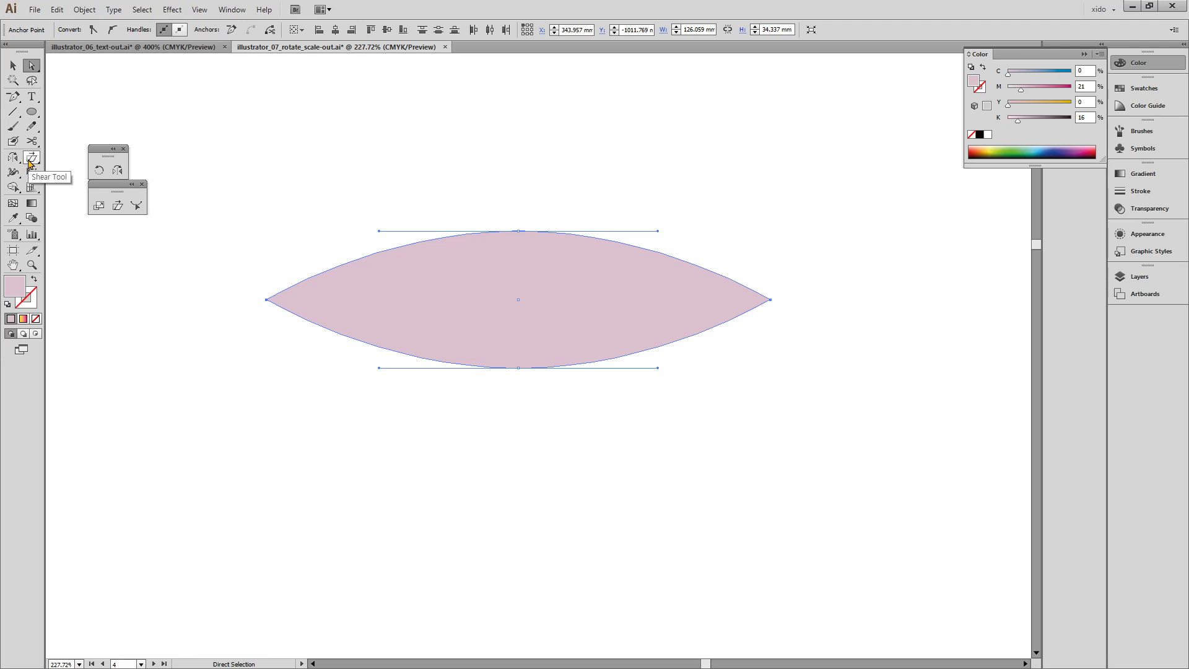
- Rotate only the two end points clockwise about the shape's centre to twist it into an S-curved blade, and deselect
{"action": "left_click", "coordinate": [99, 172]}
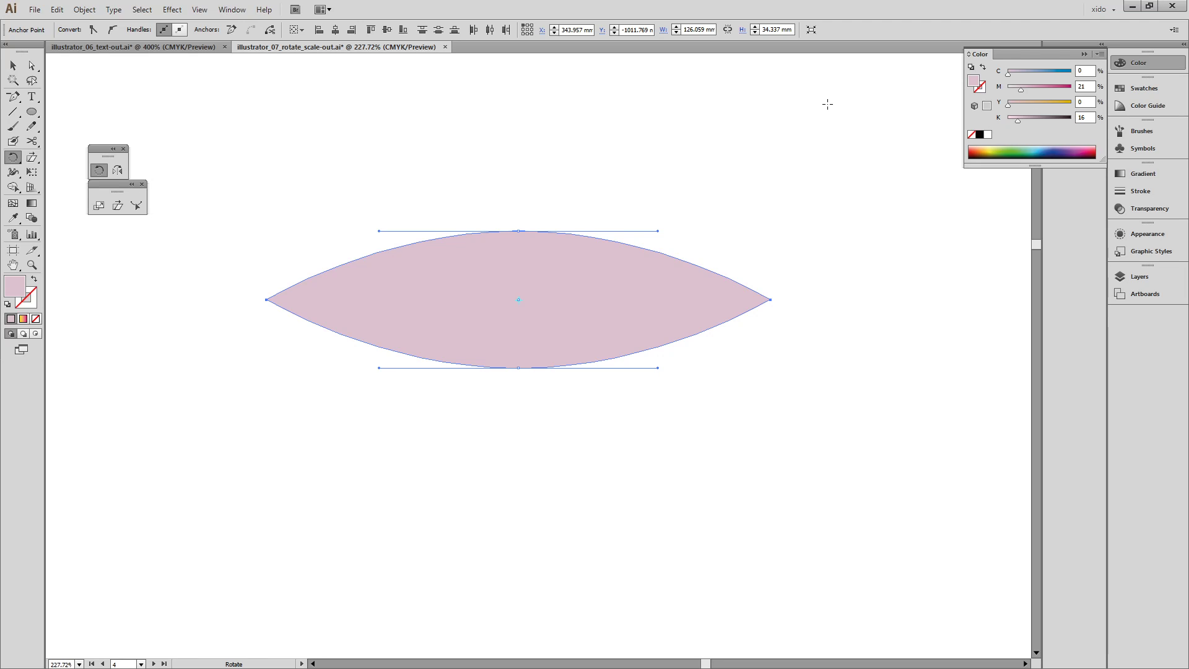
{"action": "left_click_drag", "start_coordinate": [827, 104], "coordinate": [982, 507]}
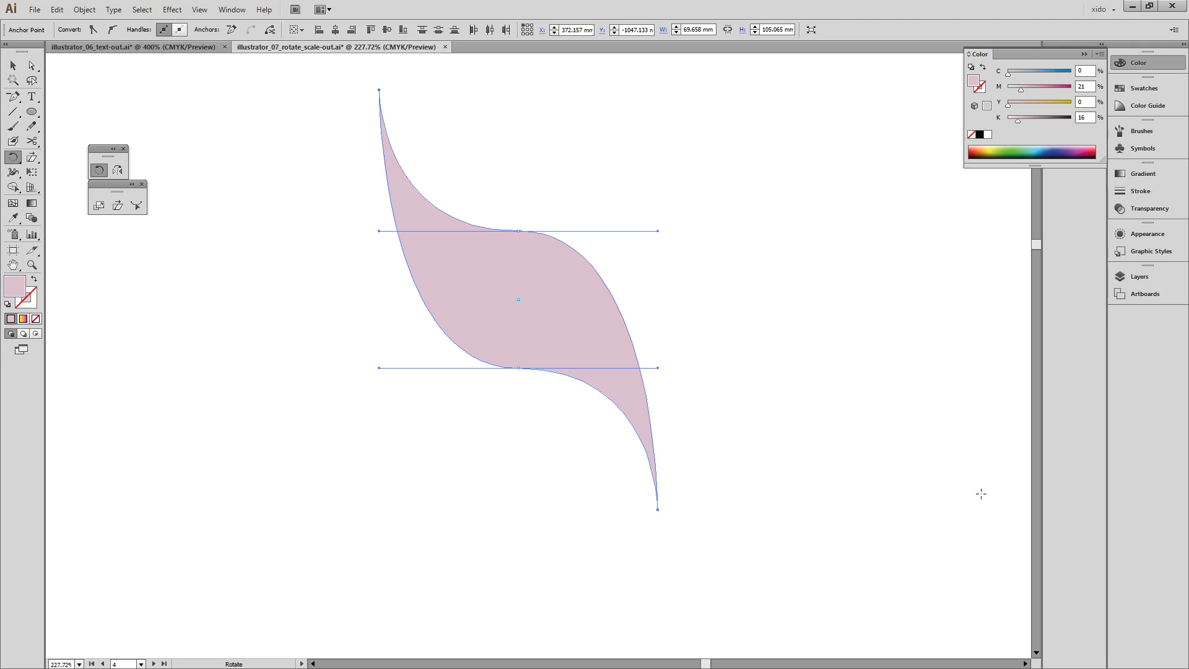
{"action": "key", "text": "v"}
{"action": "left_click", "coordinate": [773, 348]}
- Rotate a copy of the whole S-curved blade by 90° about its centre to form a four-pointed pinwheel
{"action": "left_click", "coordinate": [576, 317]}
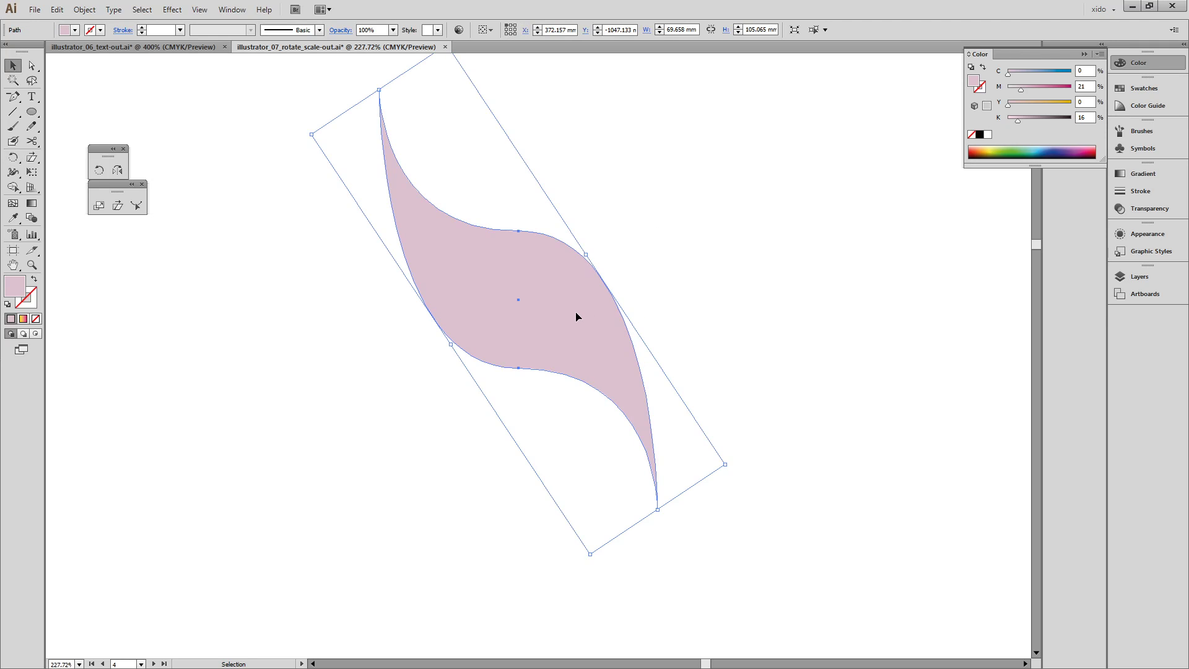
{"action": "left_click", "coordinate": [99, 170]}
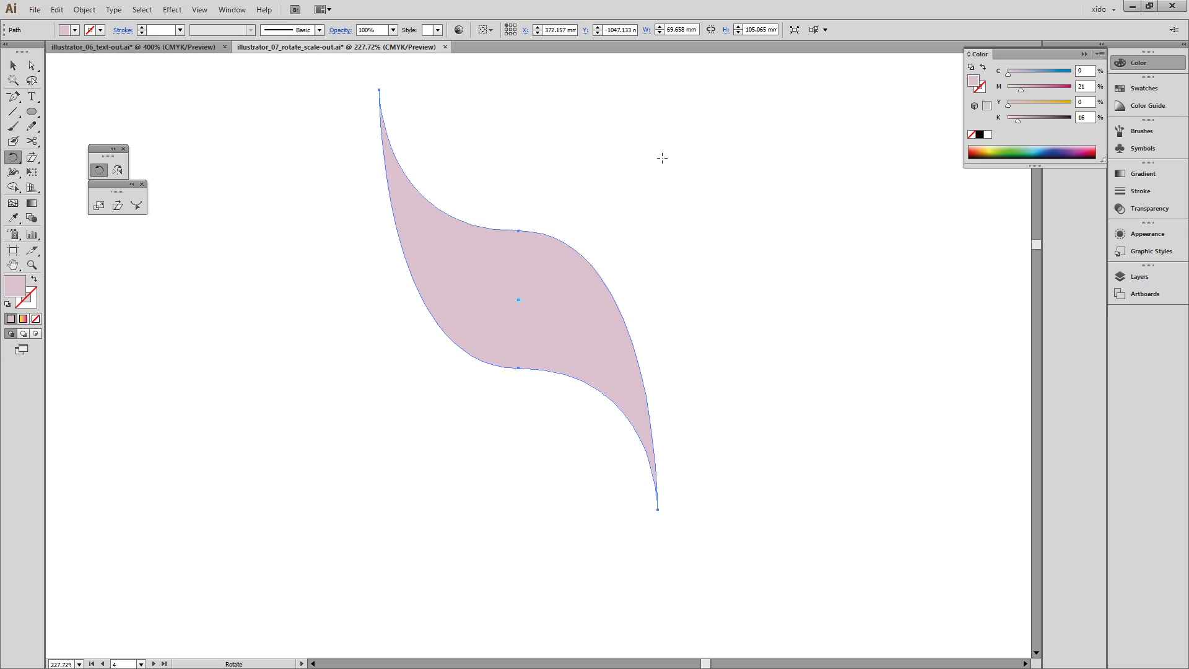
{"action": "left_click_drag", "start_coordinate": [661, 157], "coordinate": [853, 478]}
{"action": "key", "text": "v"}
{"action": "left_click", "coordinate": [873, 473]}
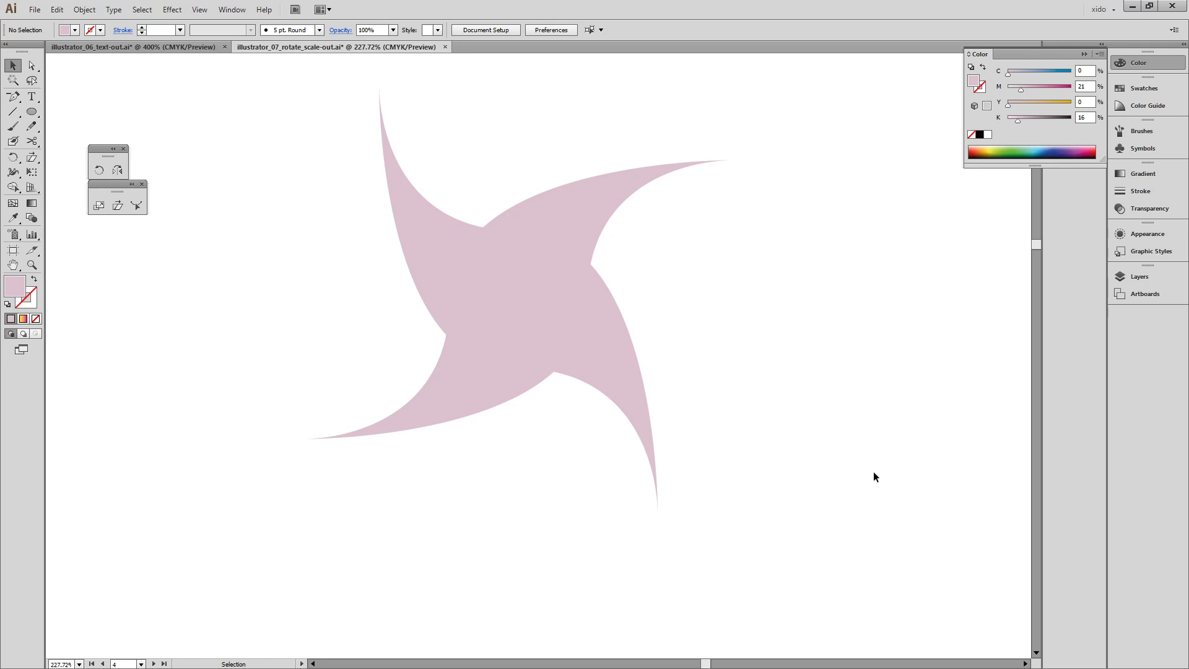
- Select both crossed blades of the pinwheel together
{"action": "left_click", "coordinate": [456, 258]}
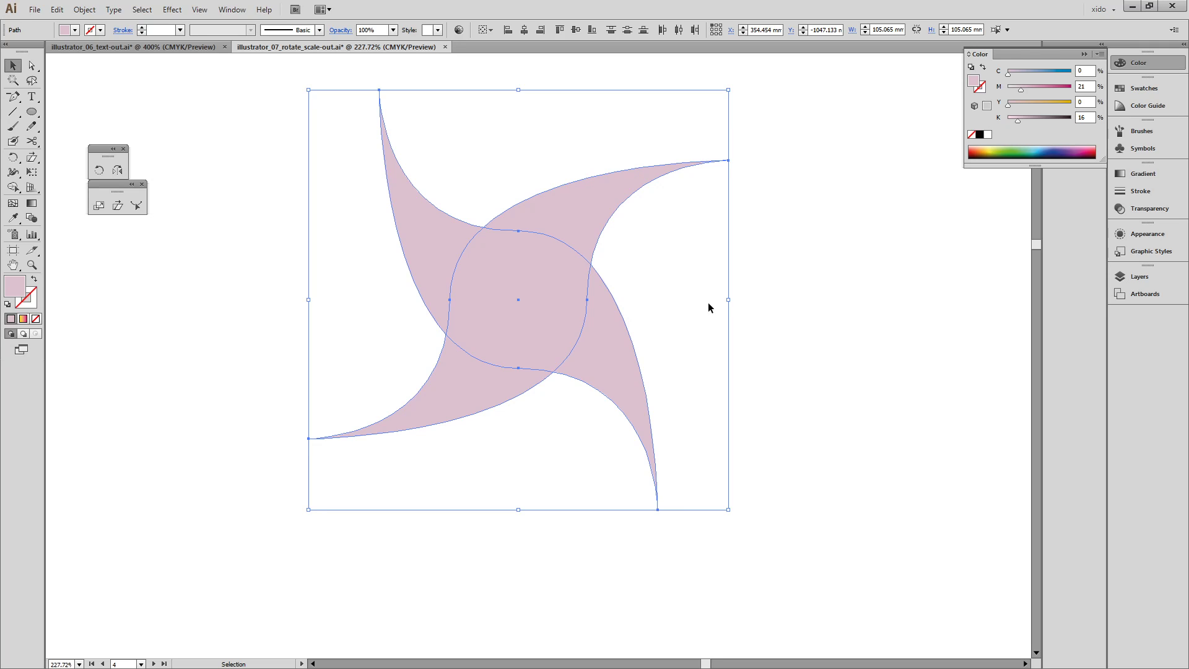
{"action": "key", "text": "a"}
{"action": "key", "text": "v"}
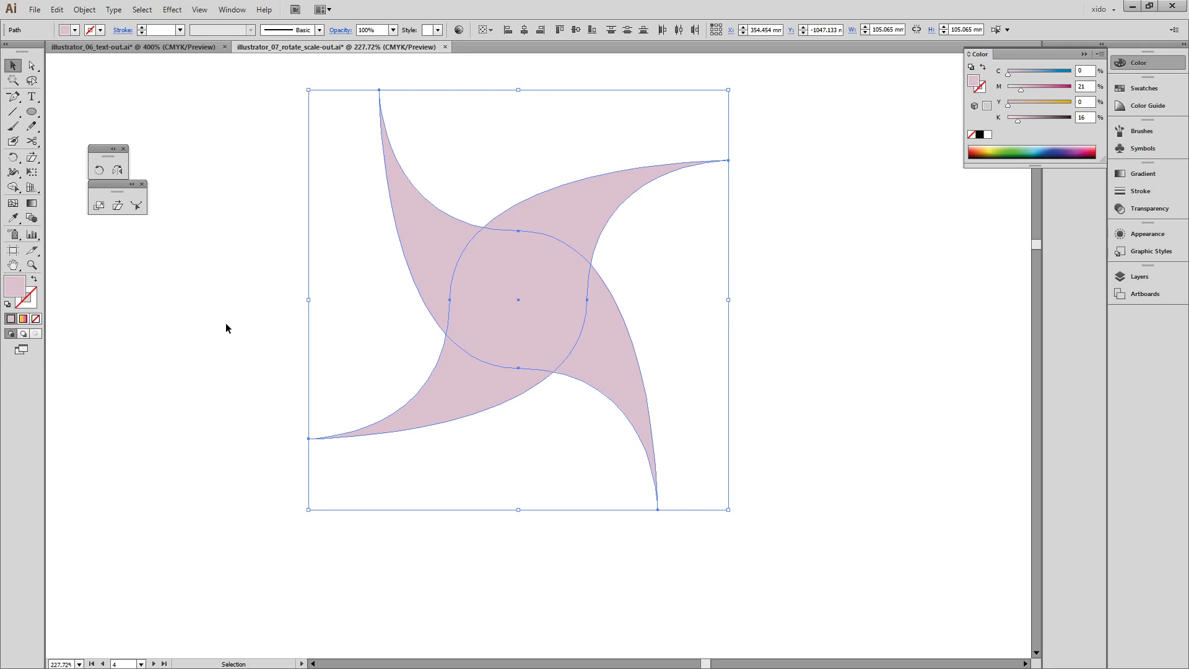